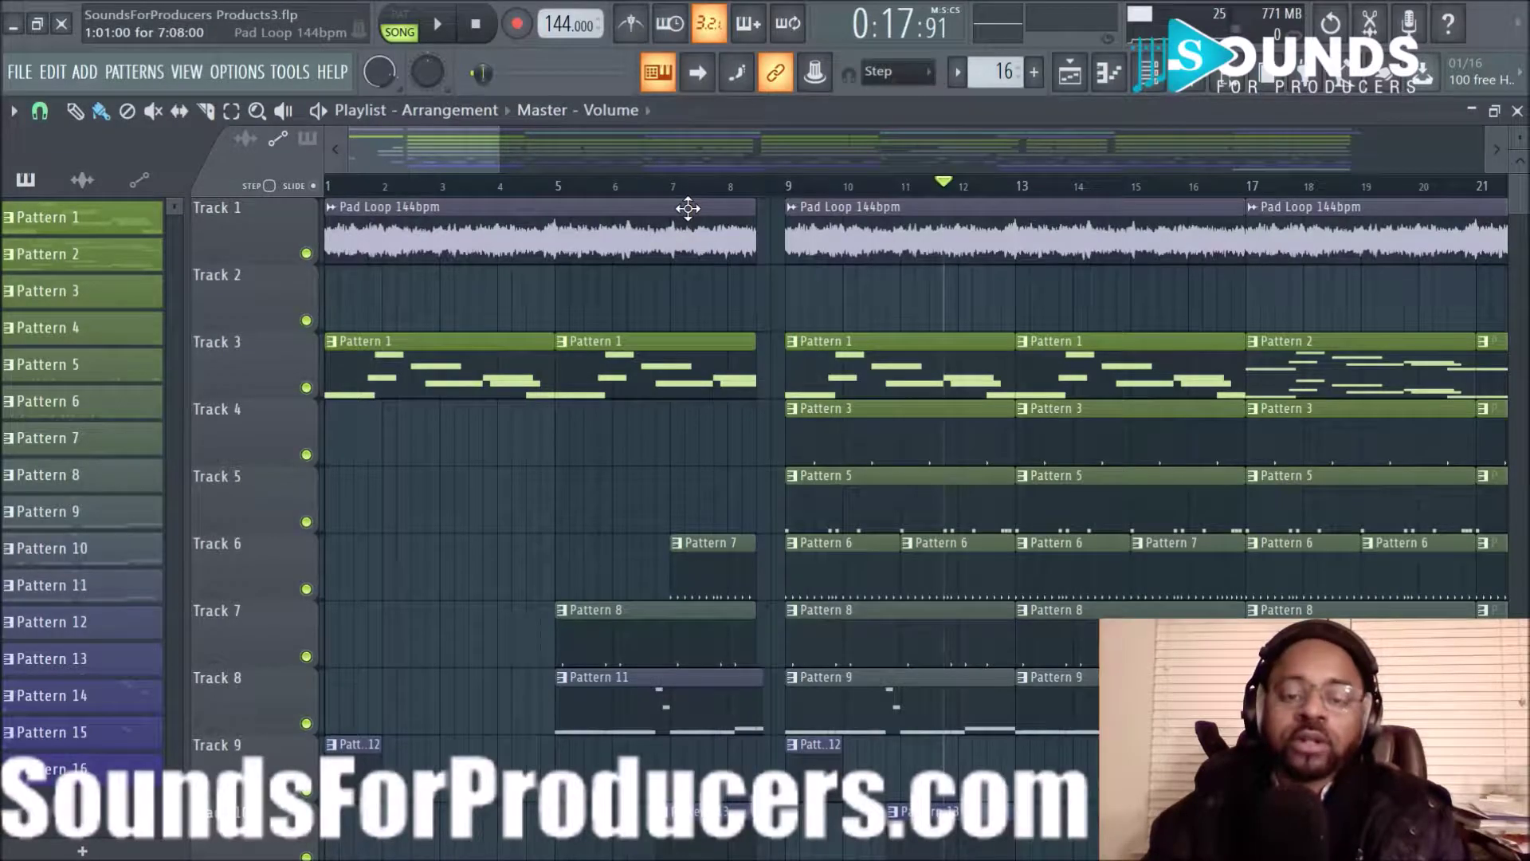
- Toggle the browser's visibility and leave it open beside the playlist
scroll(698, 191, down, 2)
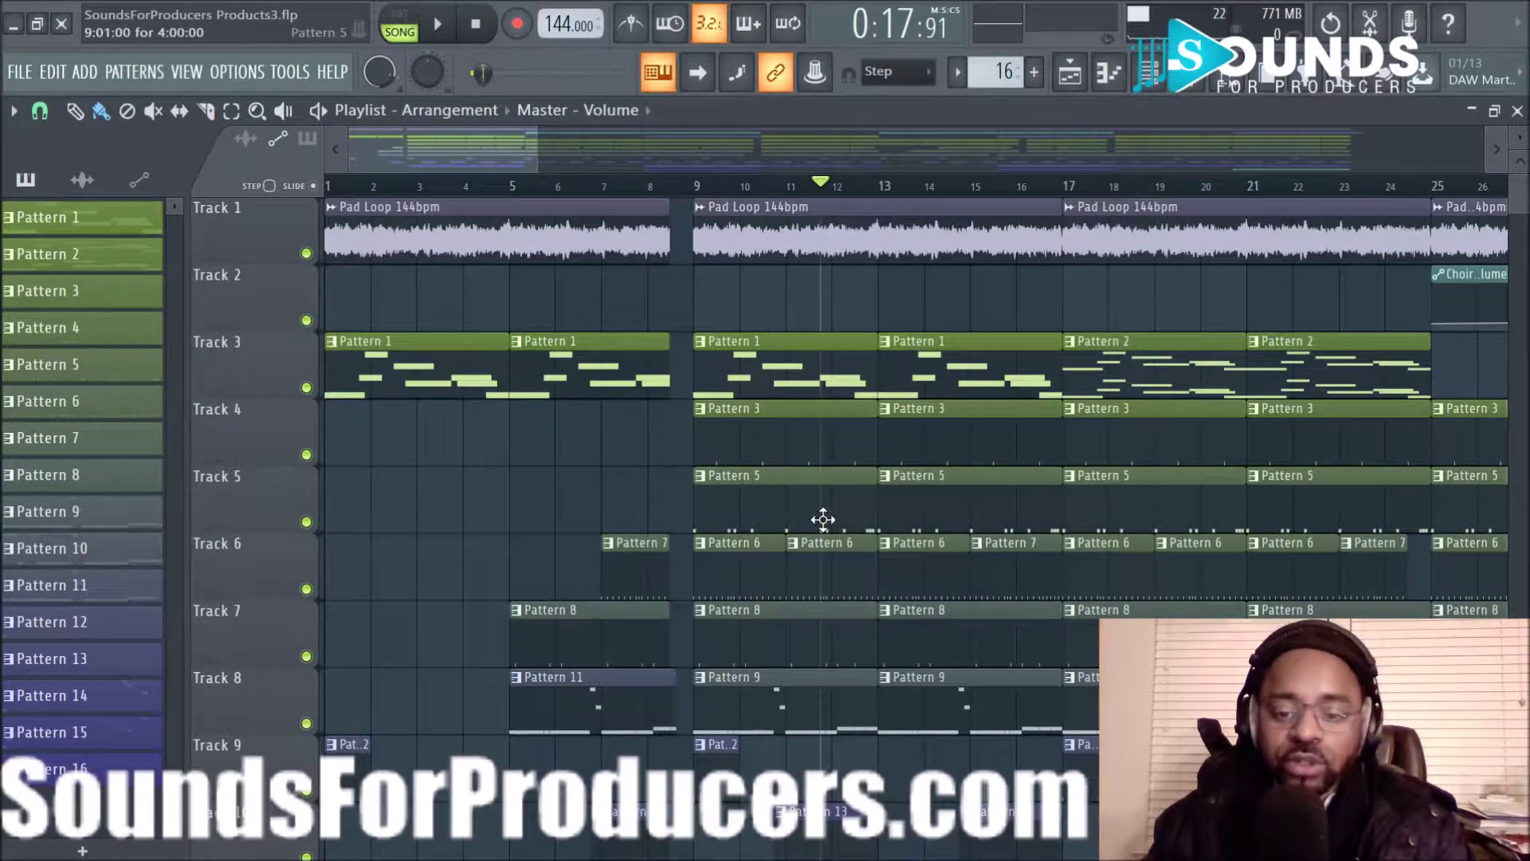
key(alt+F8)
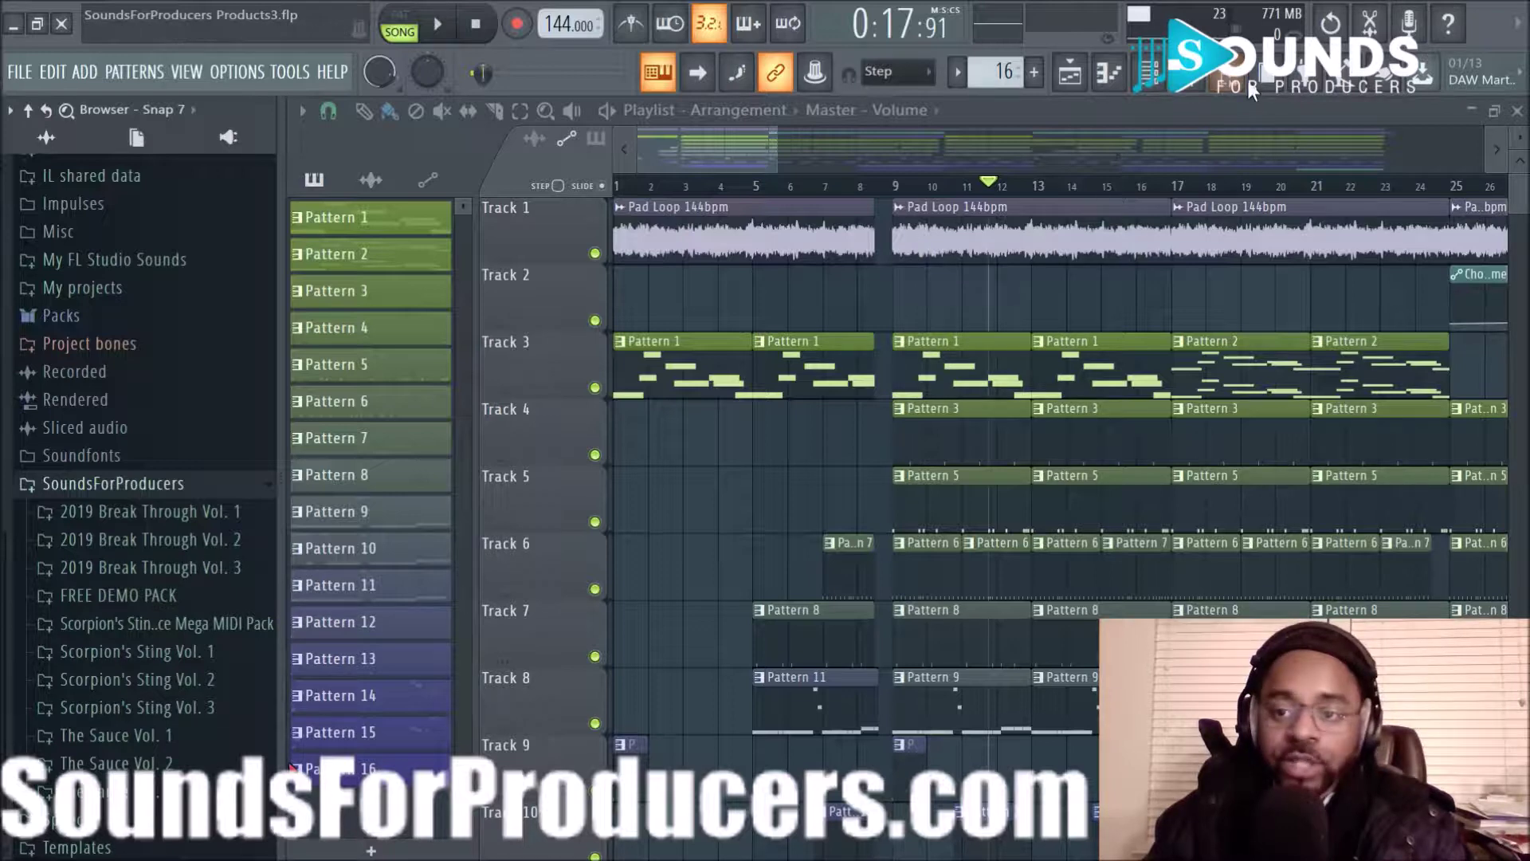
click(1228, 93)
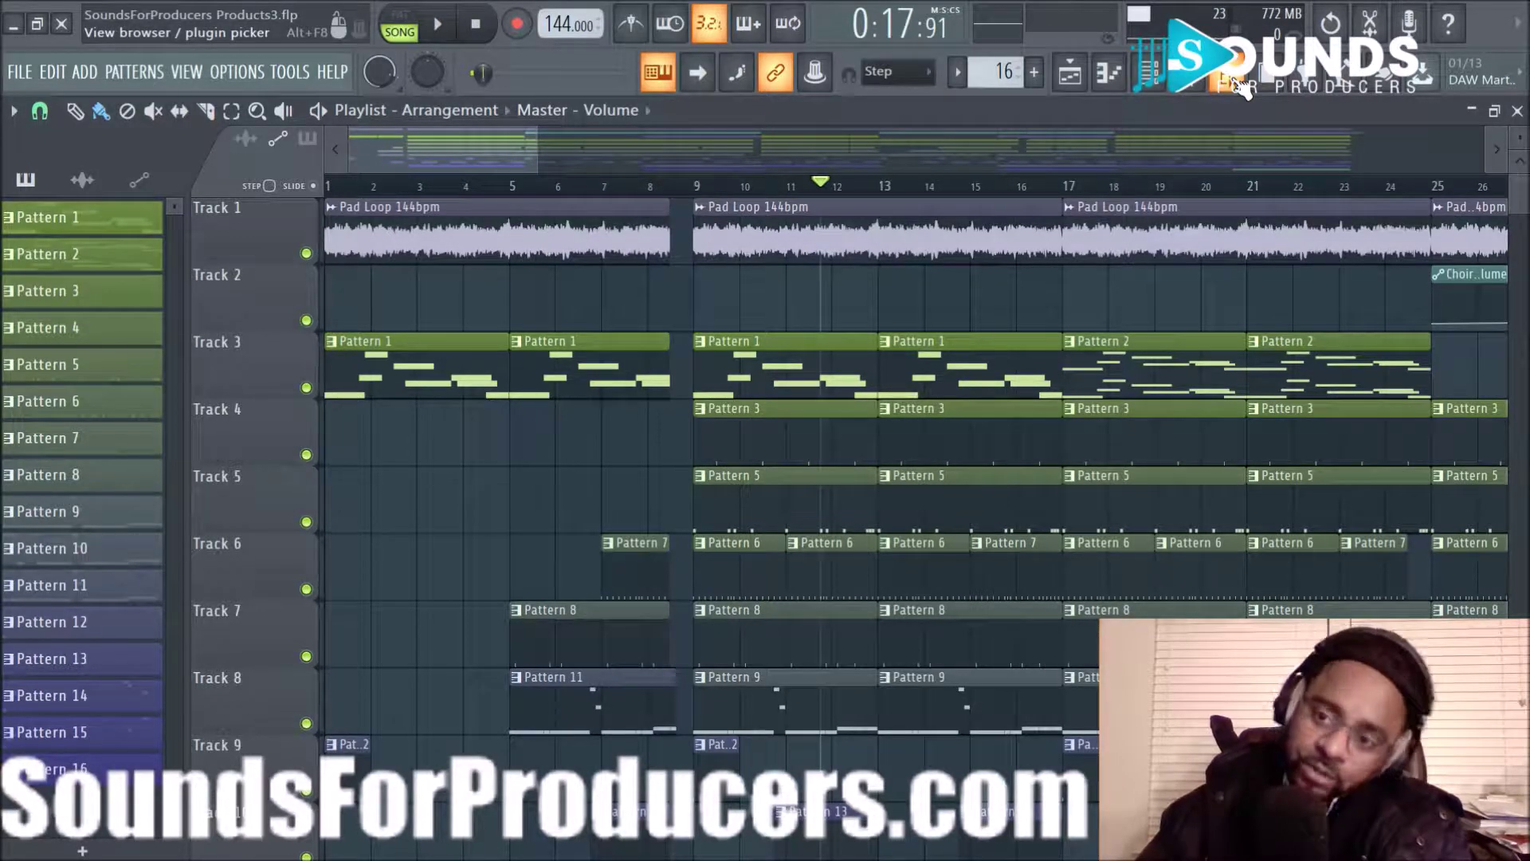
click(1240, 81)
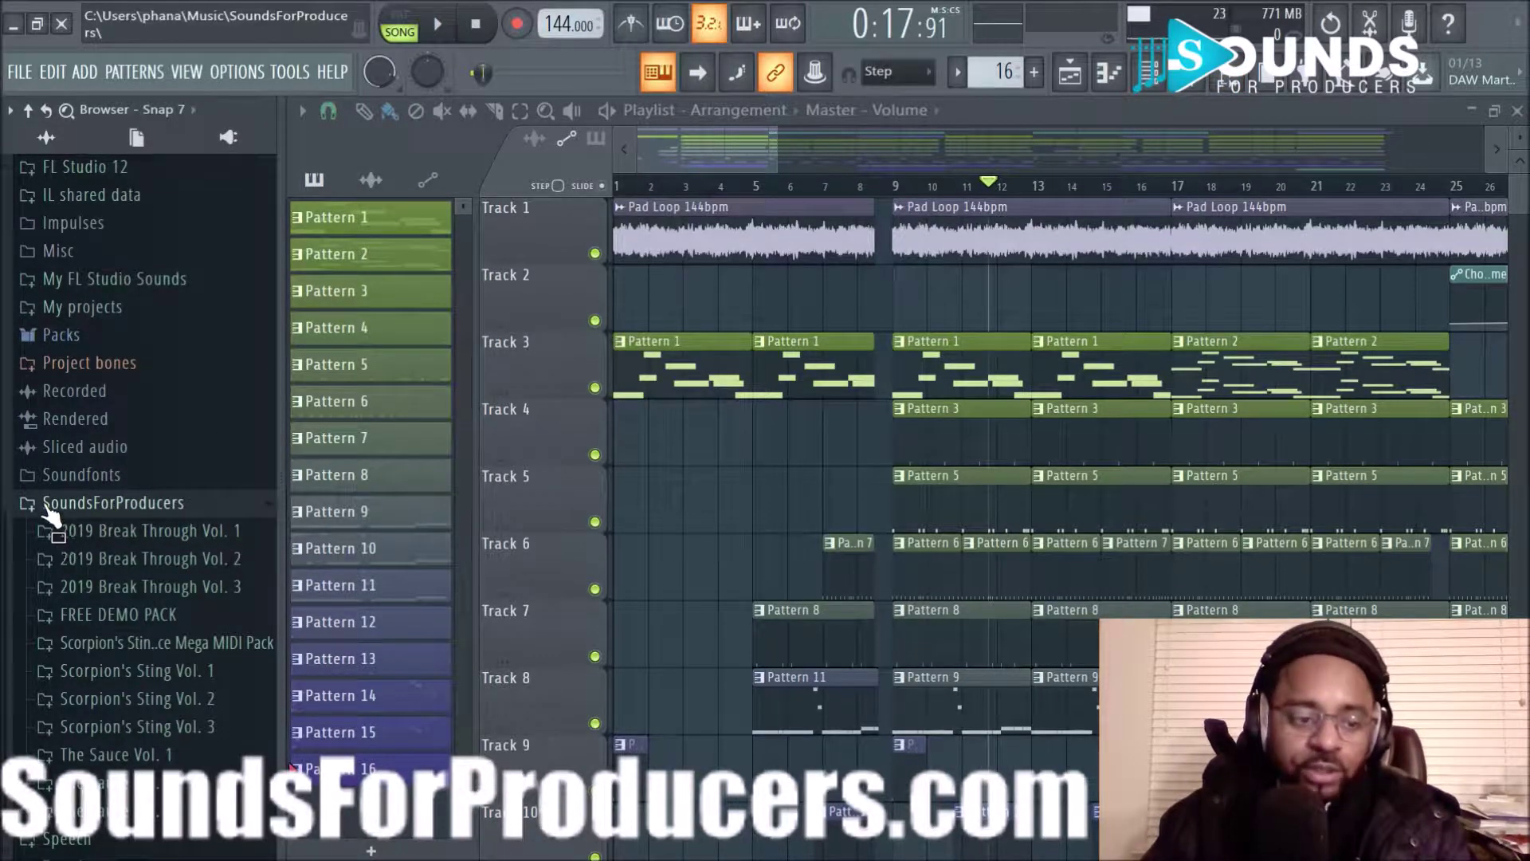
- Look through the 808 loops of 2019 Break Through Vol. 1 in the SoundsForProducers folder, collapsing and reopening folders
click(116, 532)
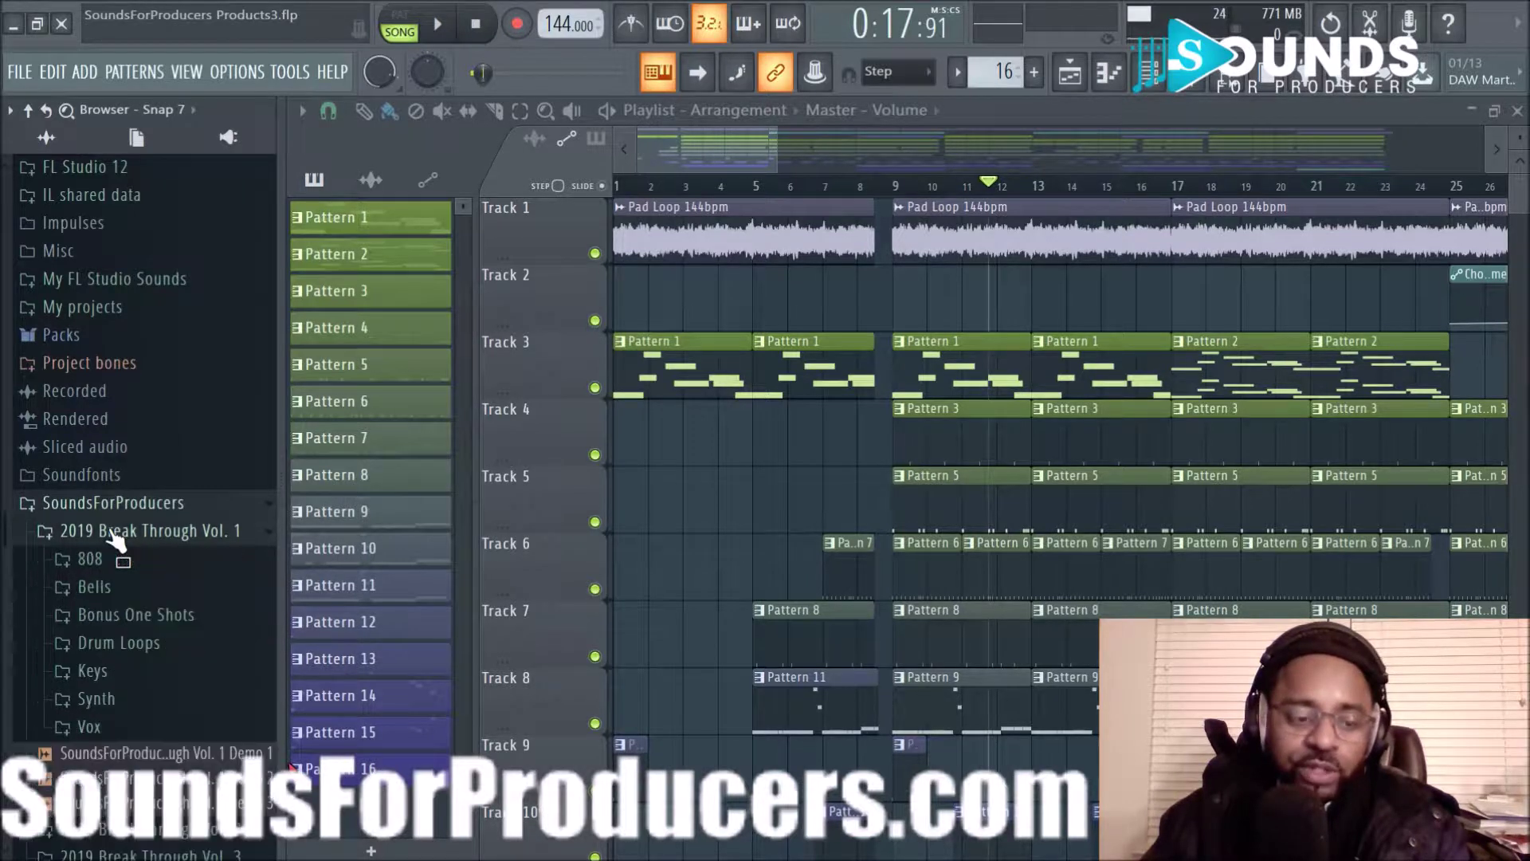
click(94, 560)
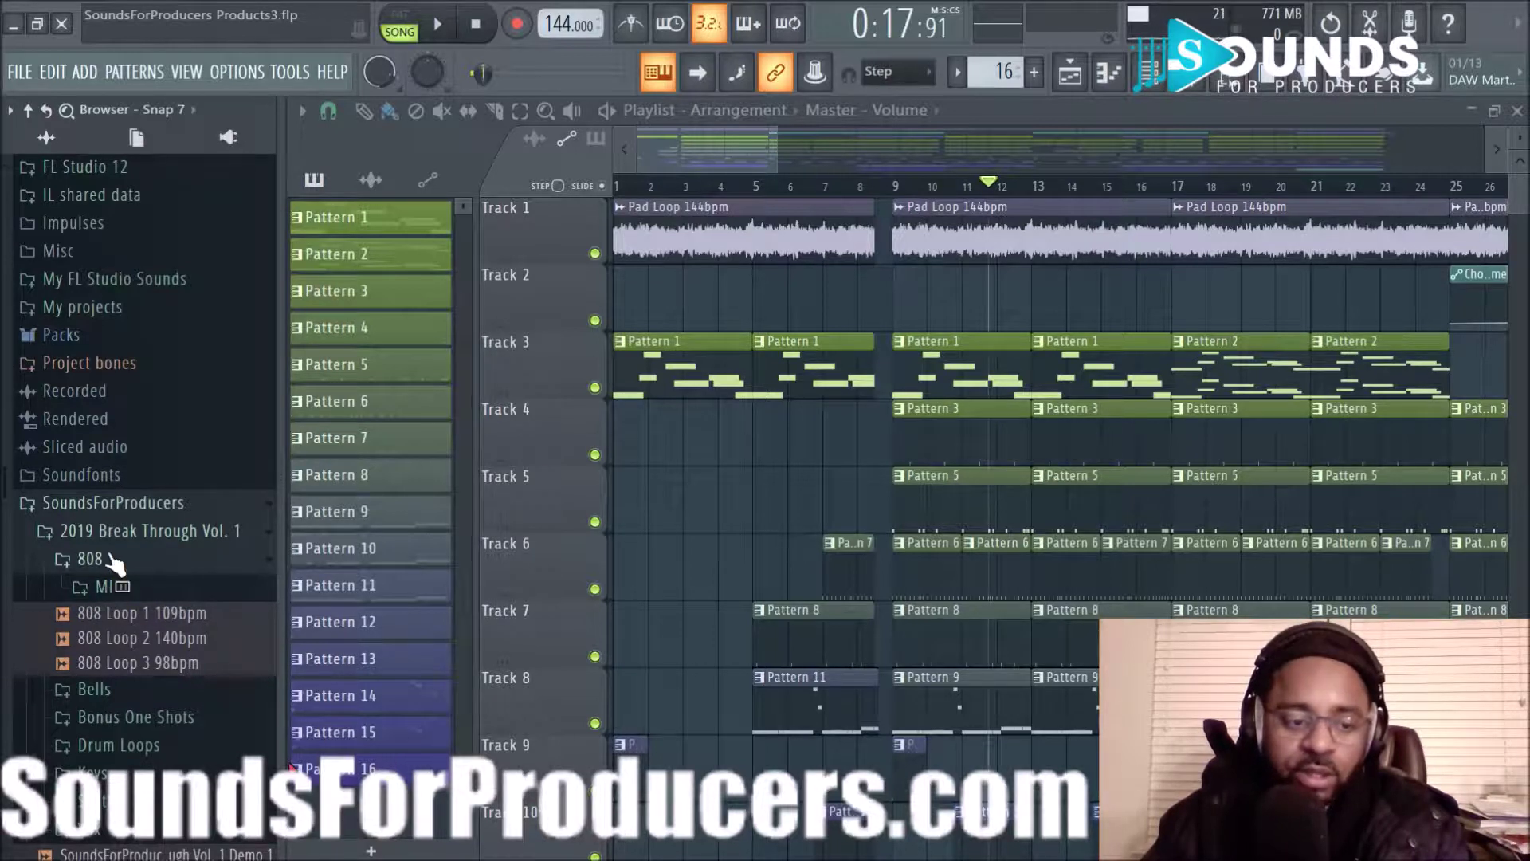
click(100, 529)
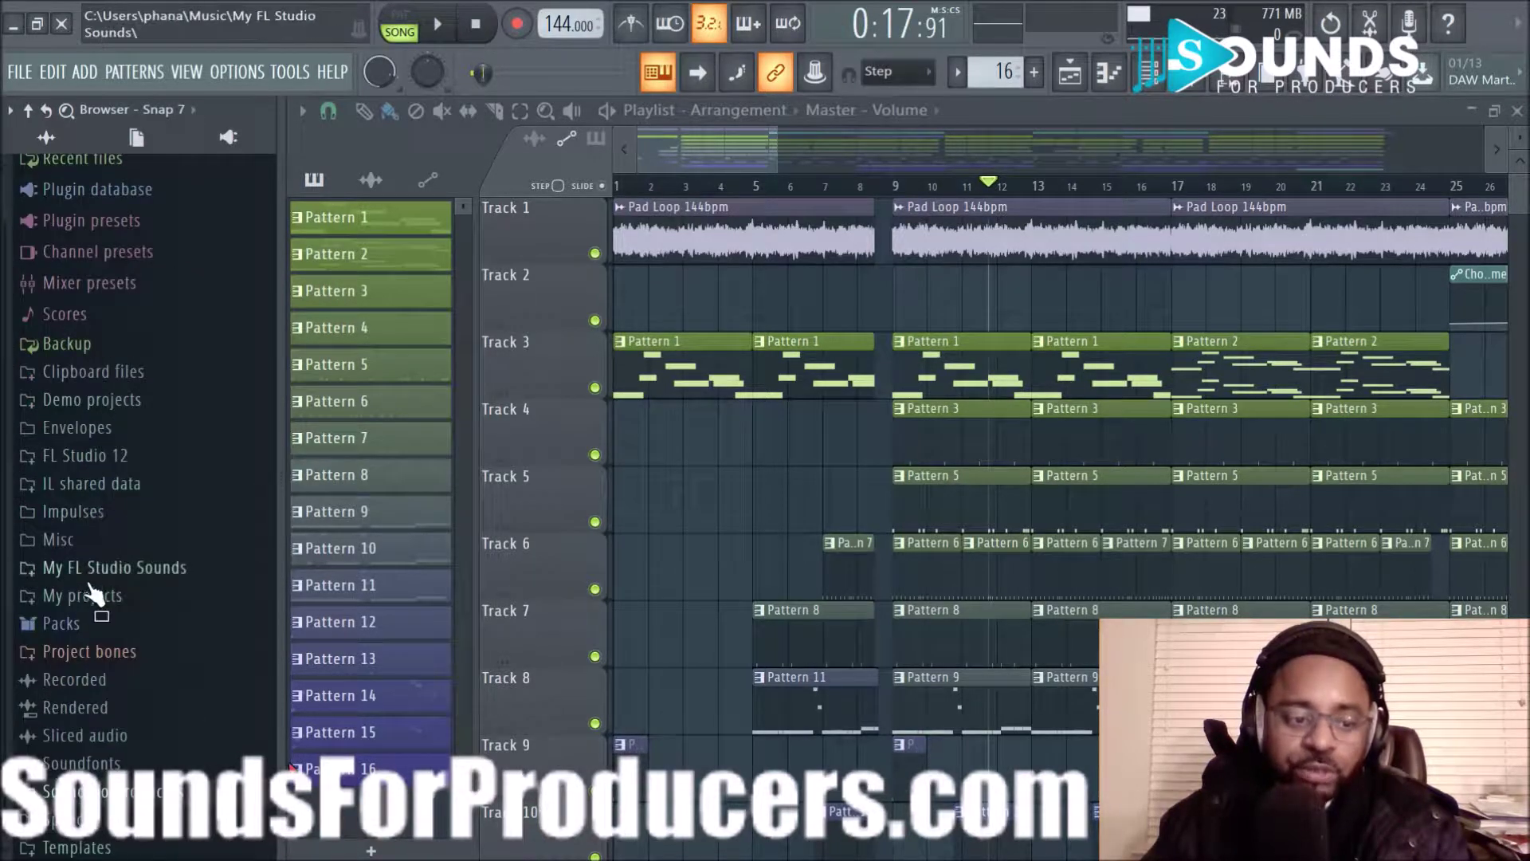
click(128, 793)
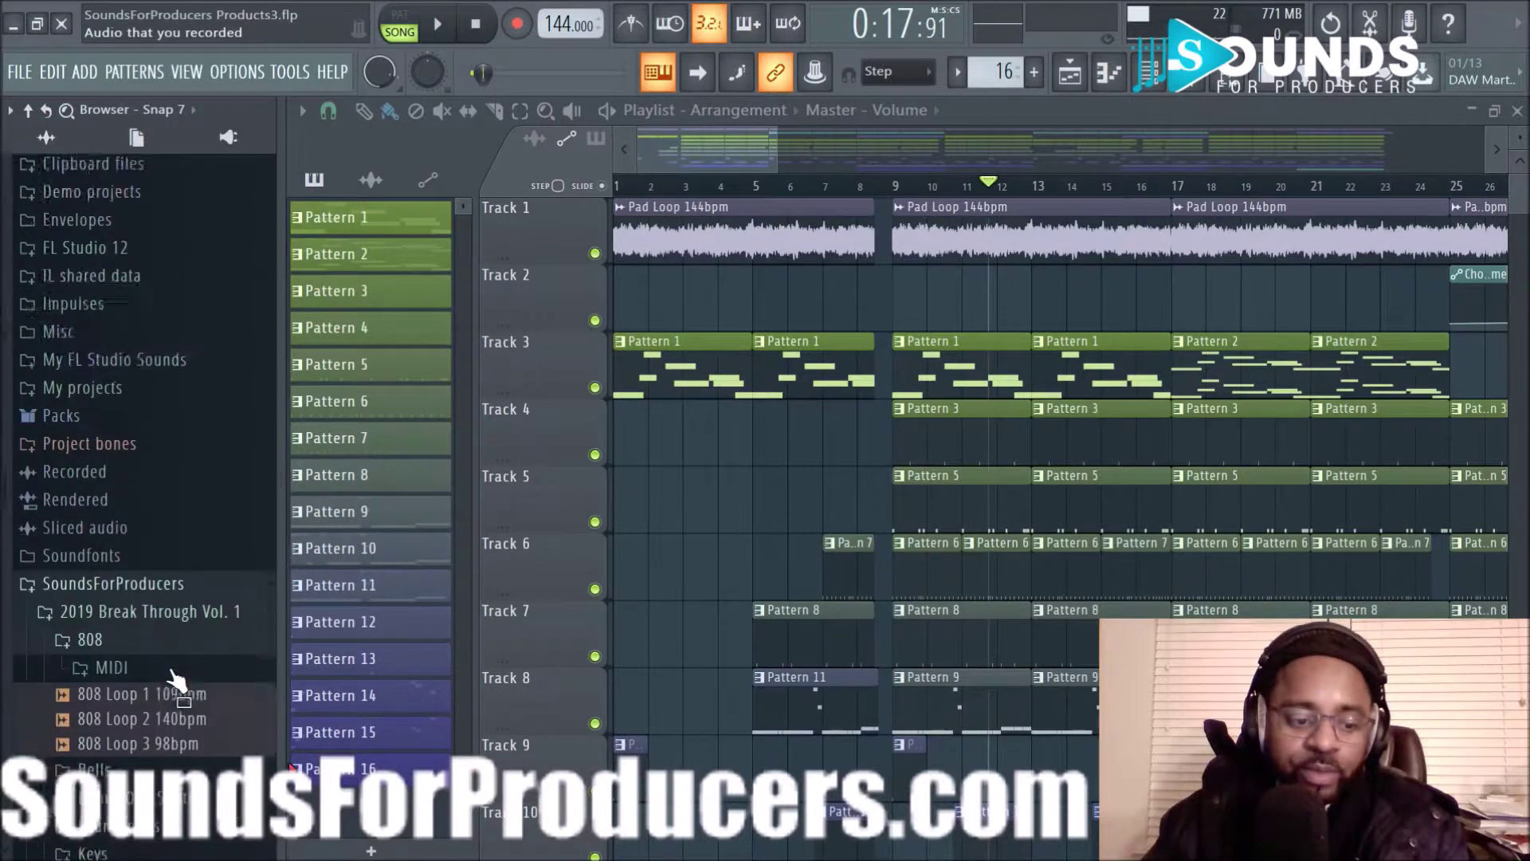
click(124, 387)
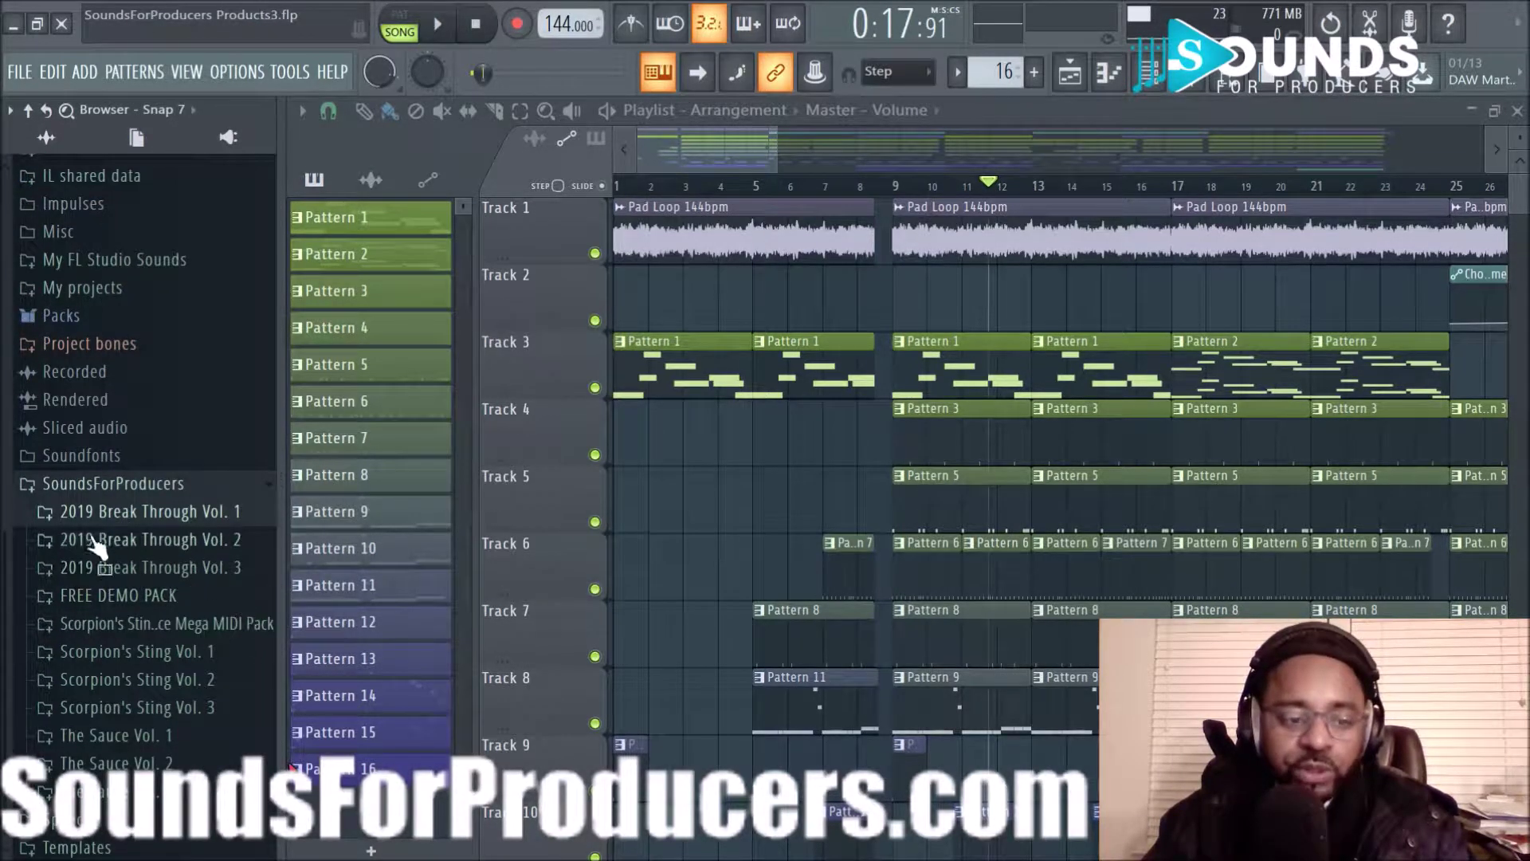
- Review the browser extra search folders in the file settings, and close the settings
click(241, 74)
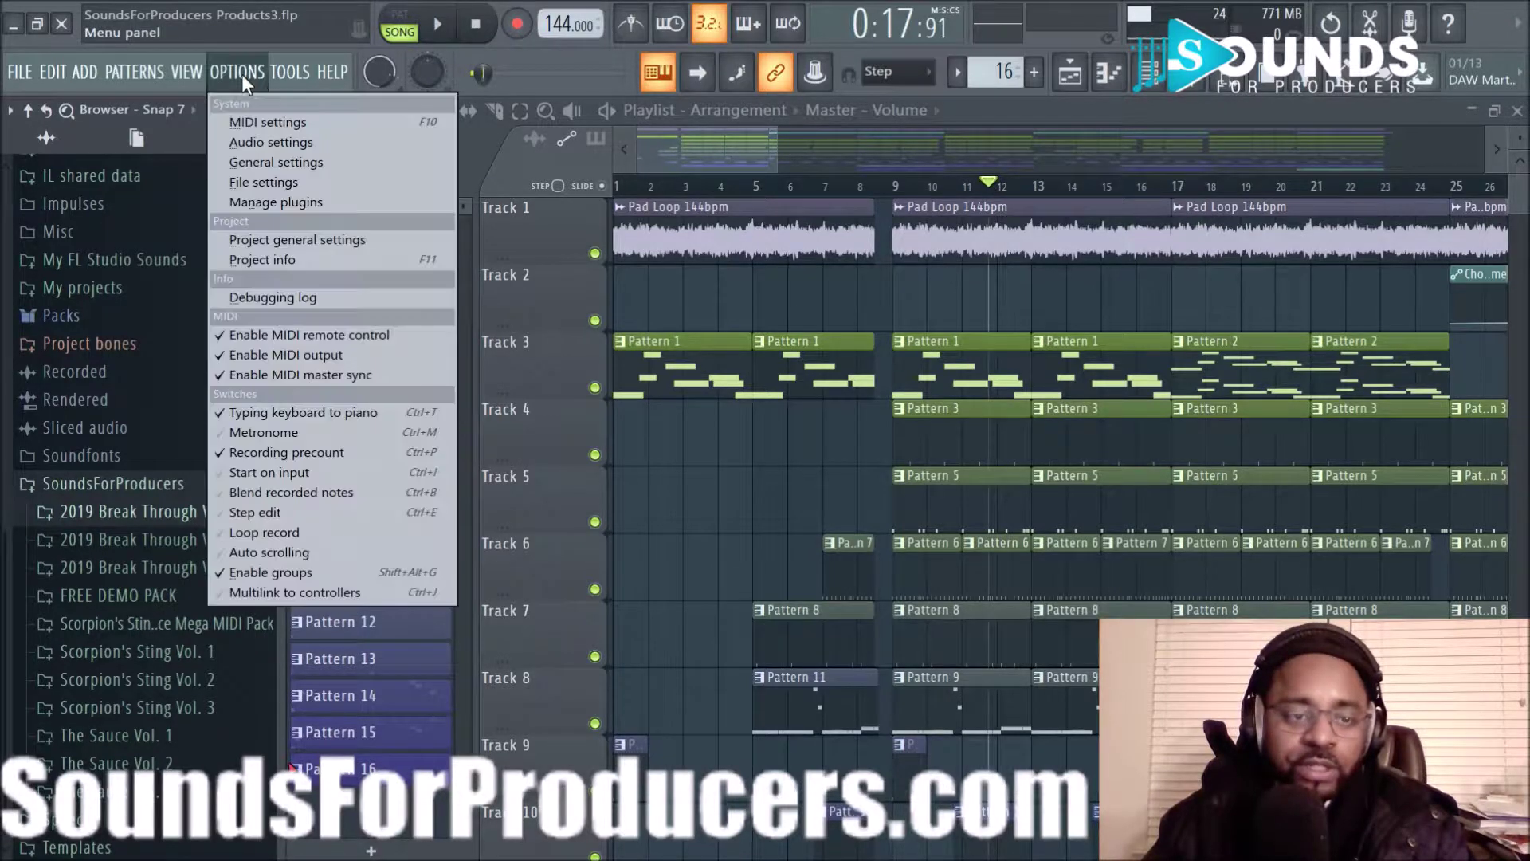
click(265, 167)
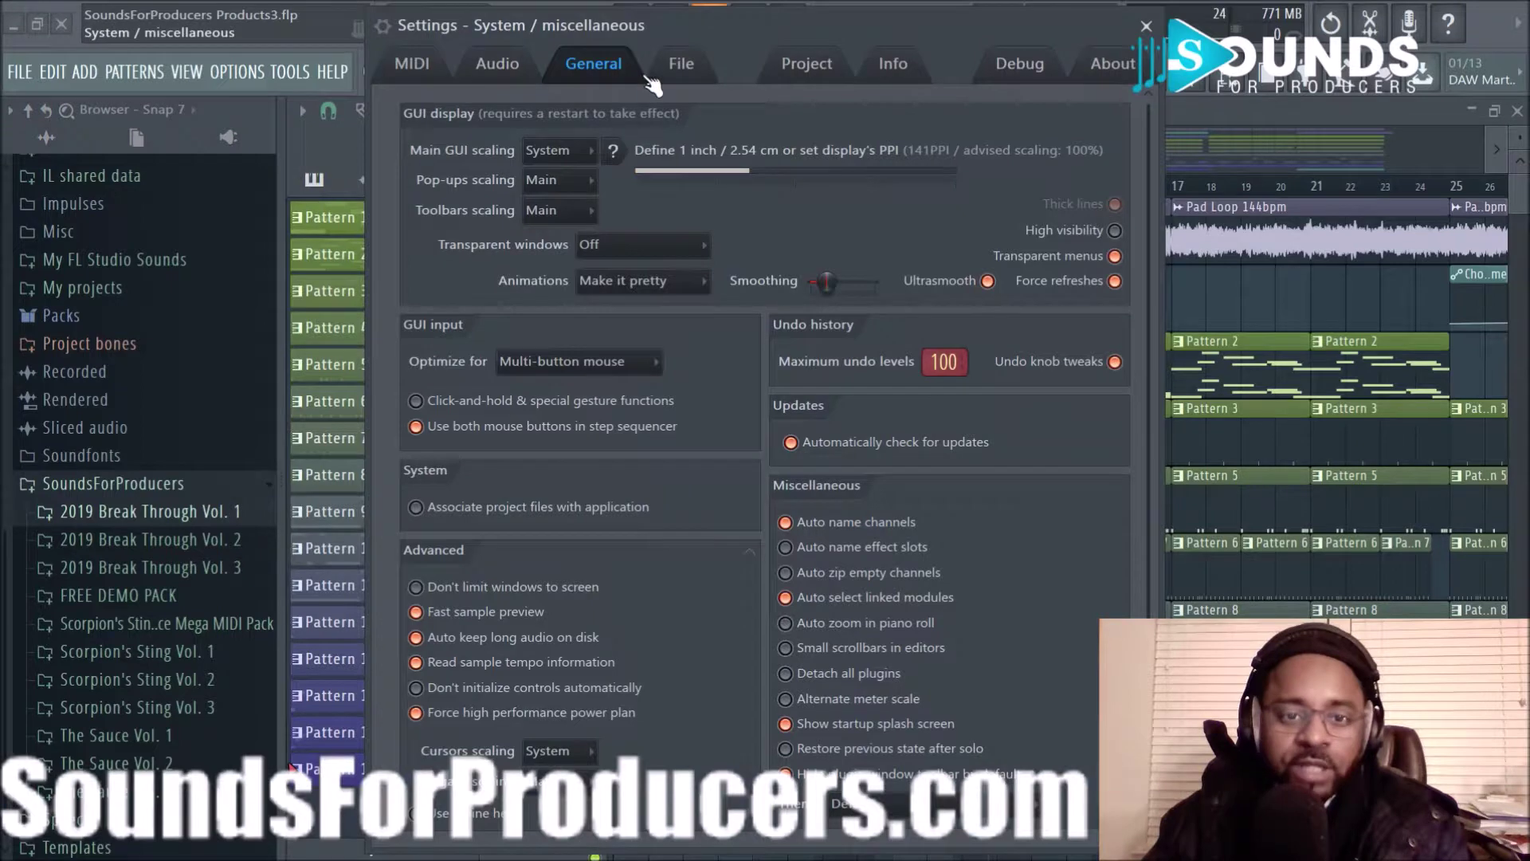
click(684, 67)
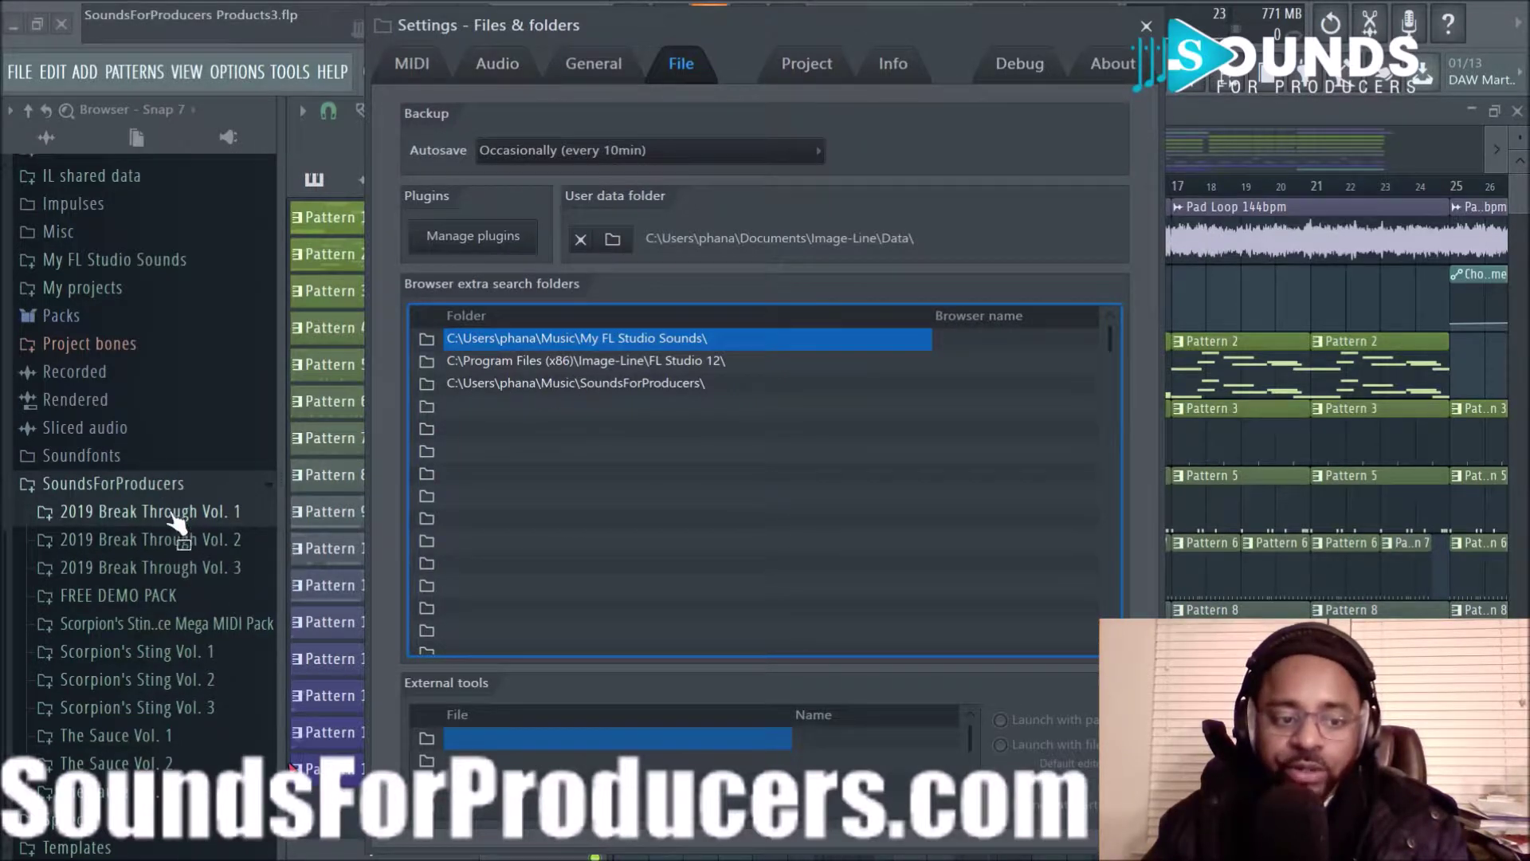
scroll(490, 479, down, 14)
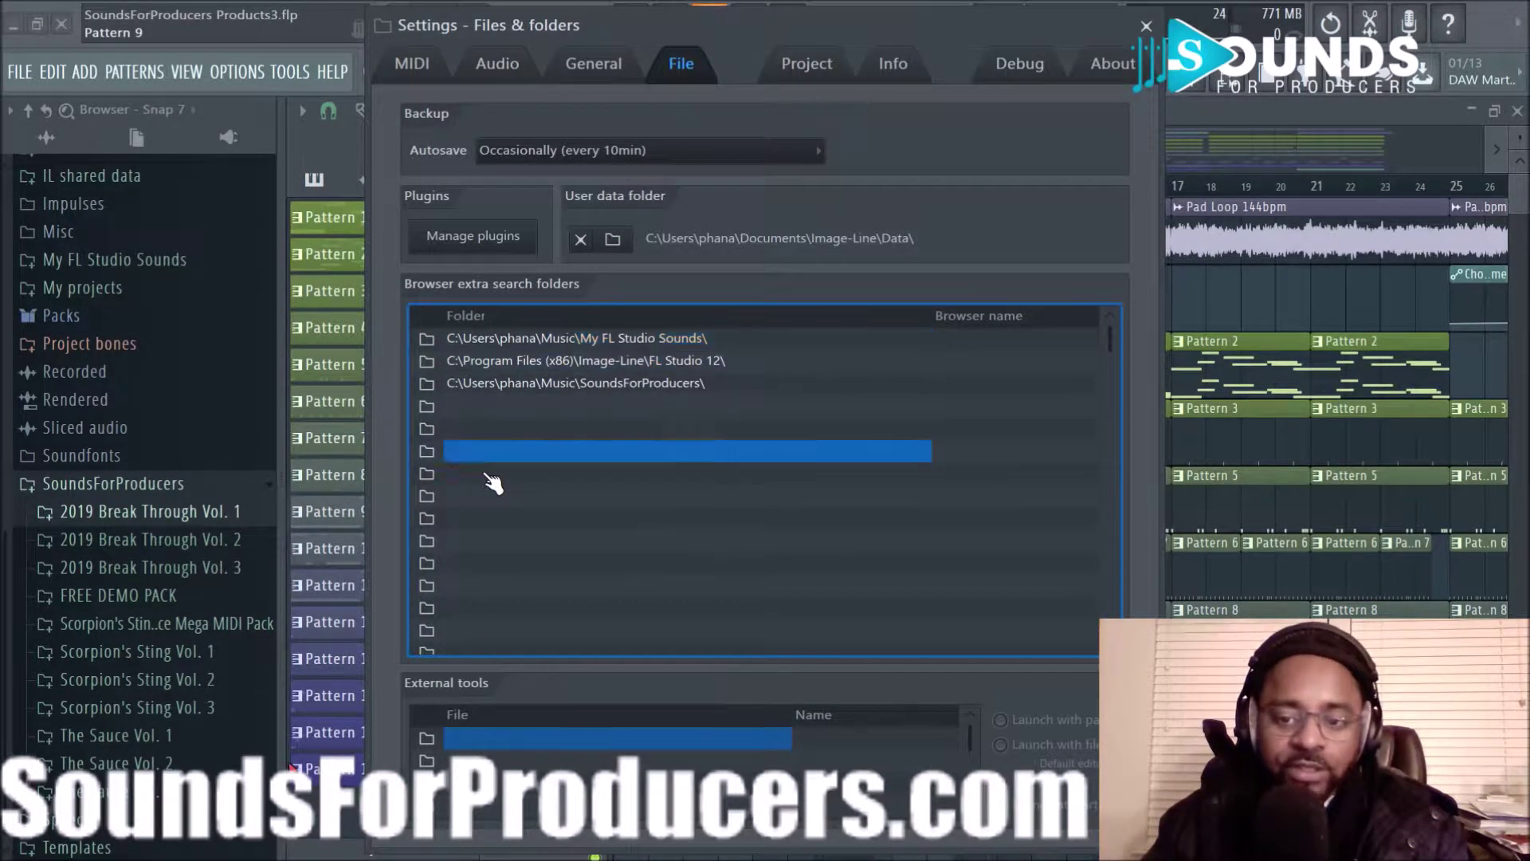
scroll(493, 479, up, 14)
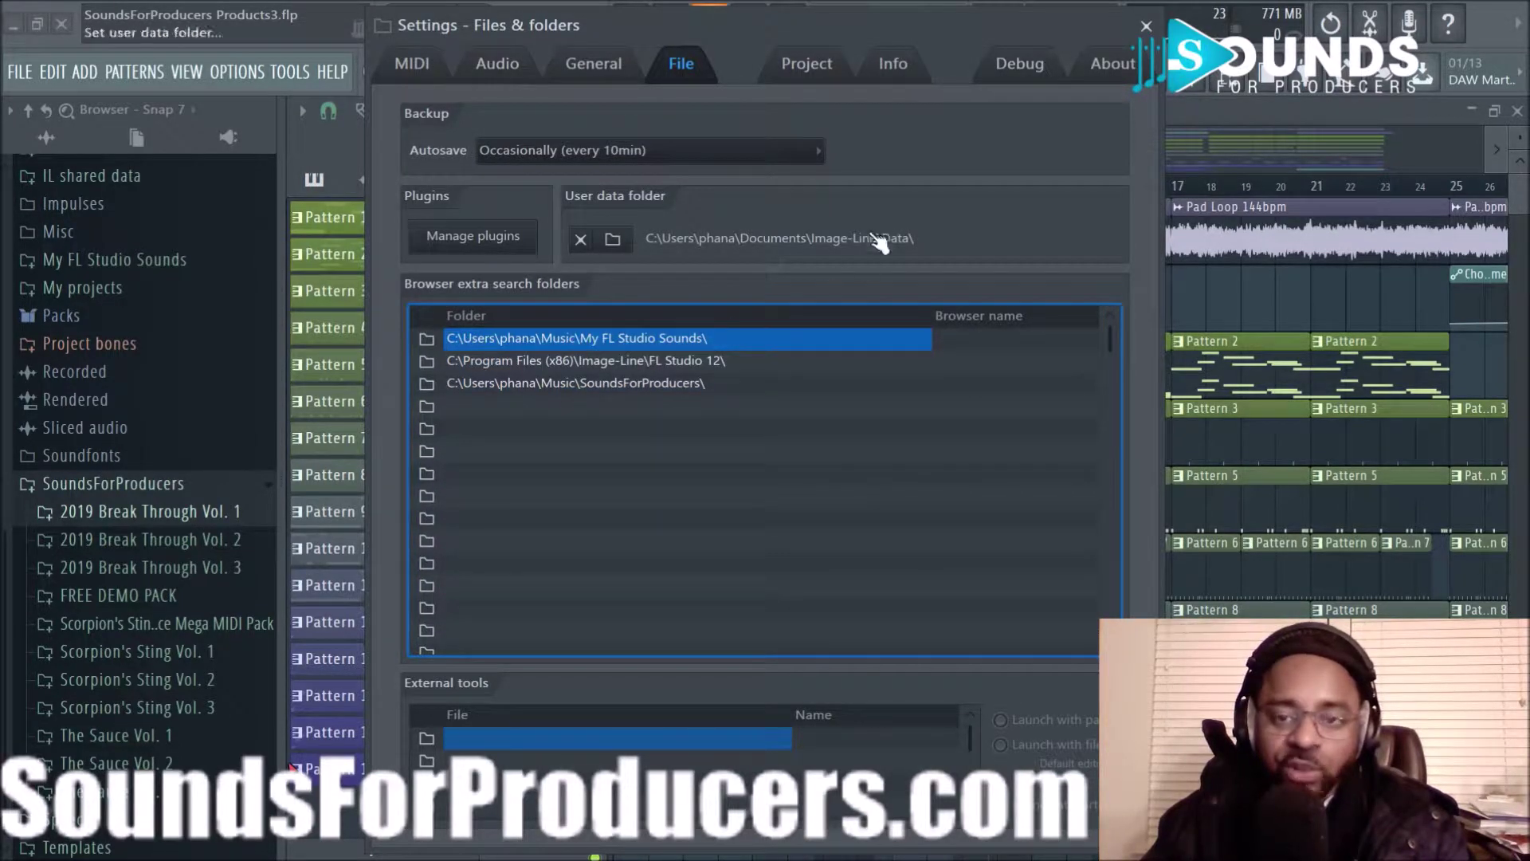
click(1146, 26)
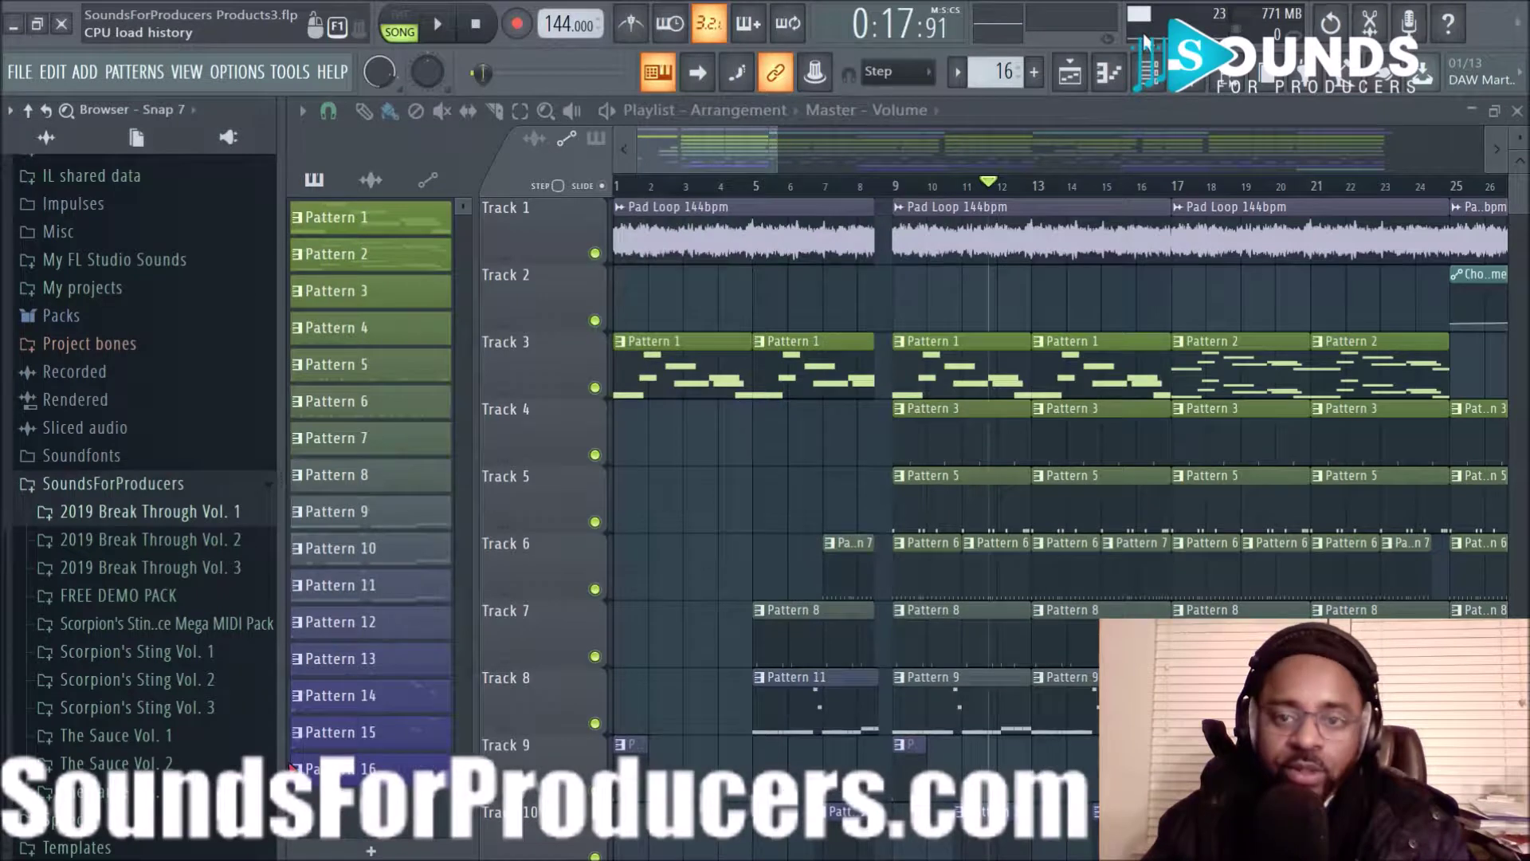
- Browse the 808s of 2019 Break Through Vol. 2, run a smart find for 808 in that folder, and collapse it
click(147, 542)
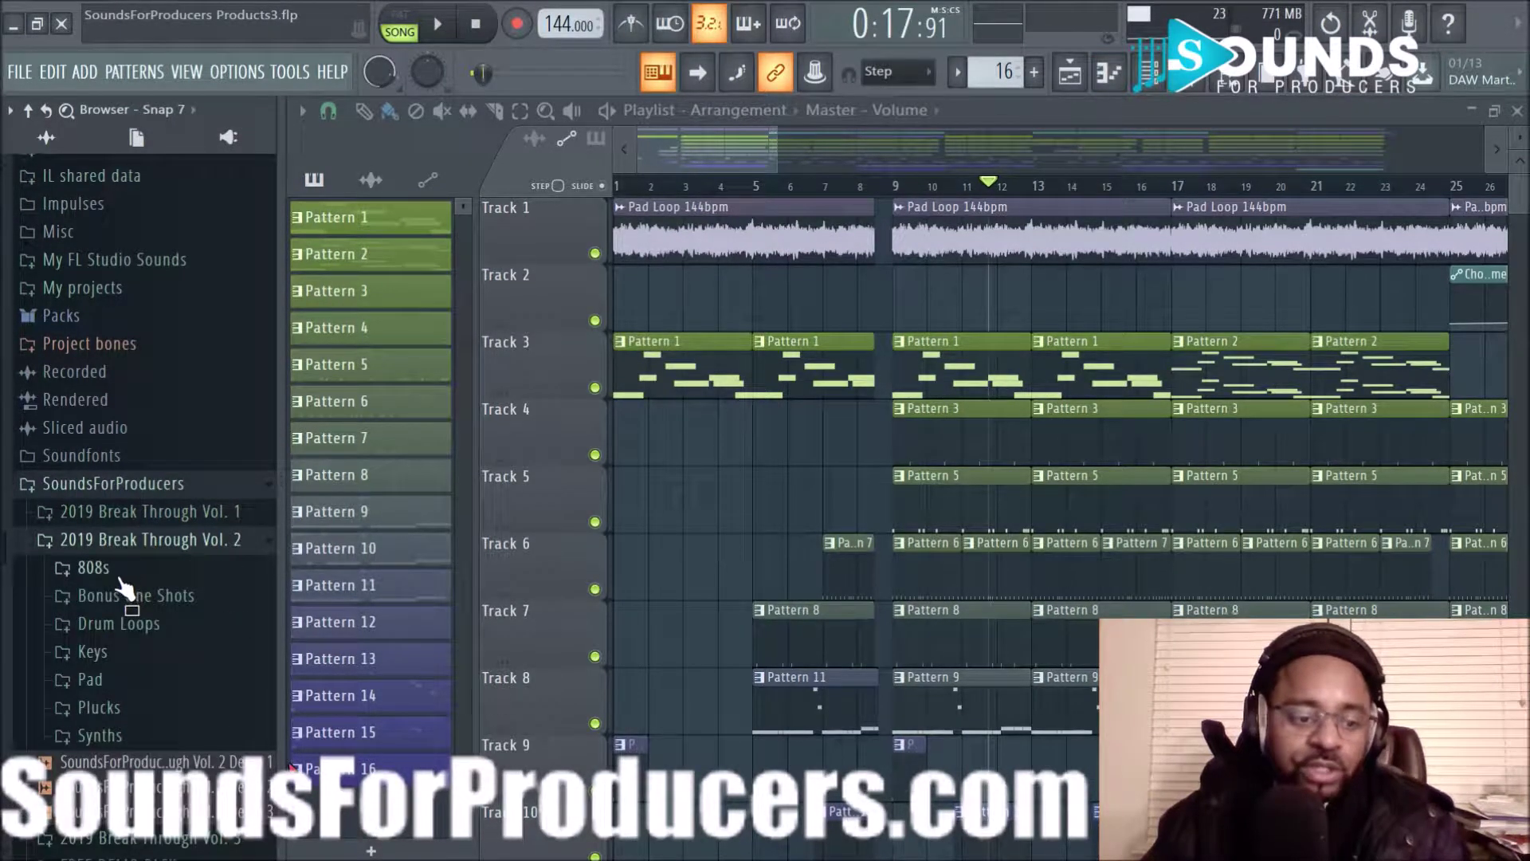
click(126, 569)
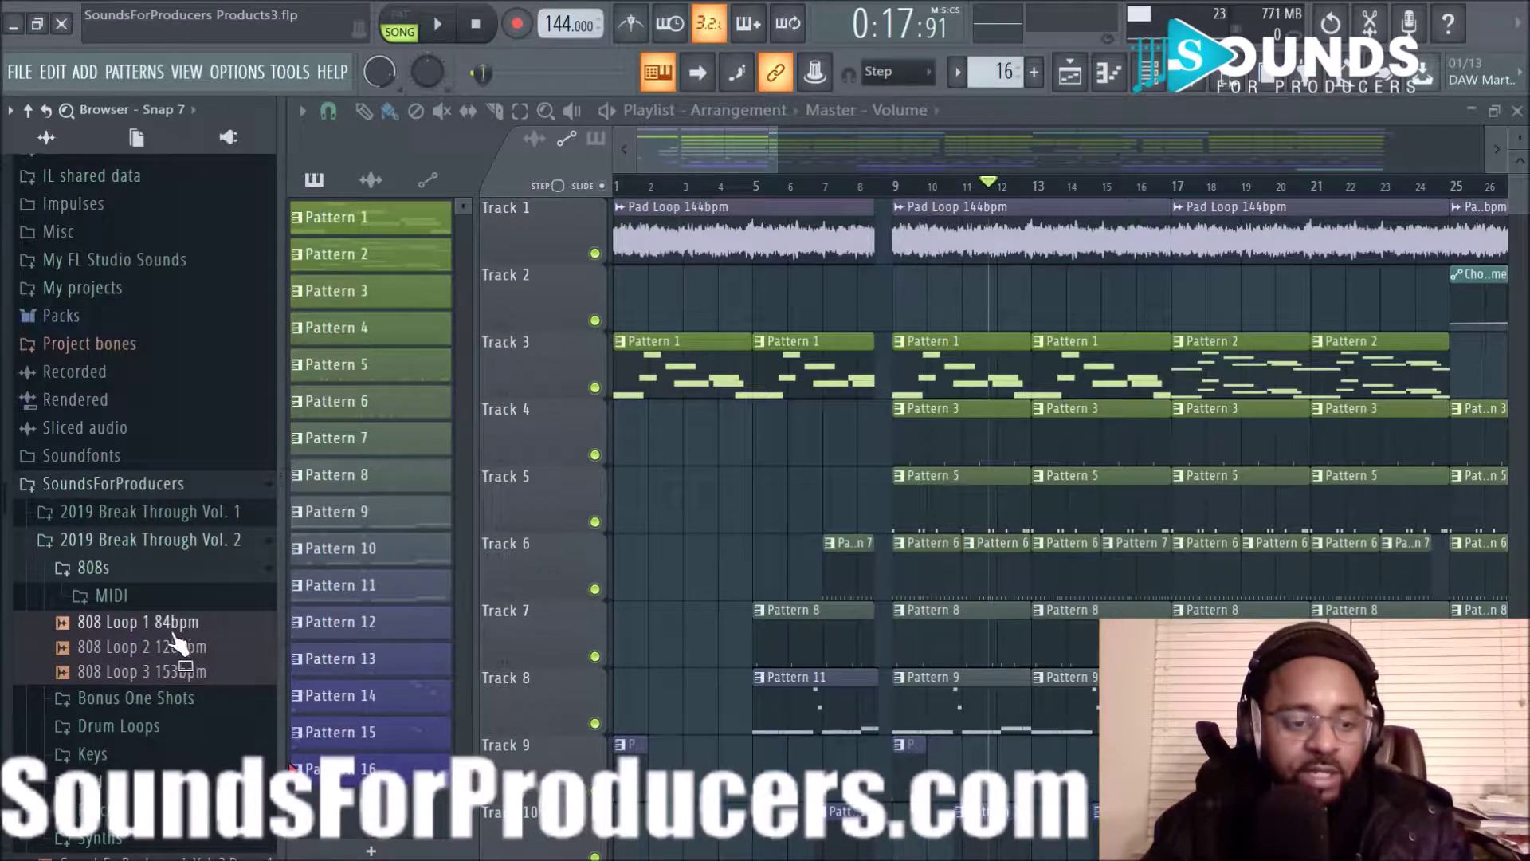
right_click(118, 536)
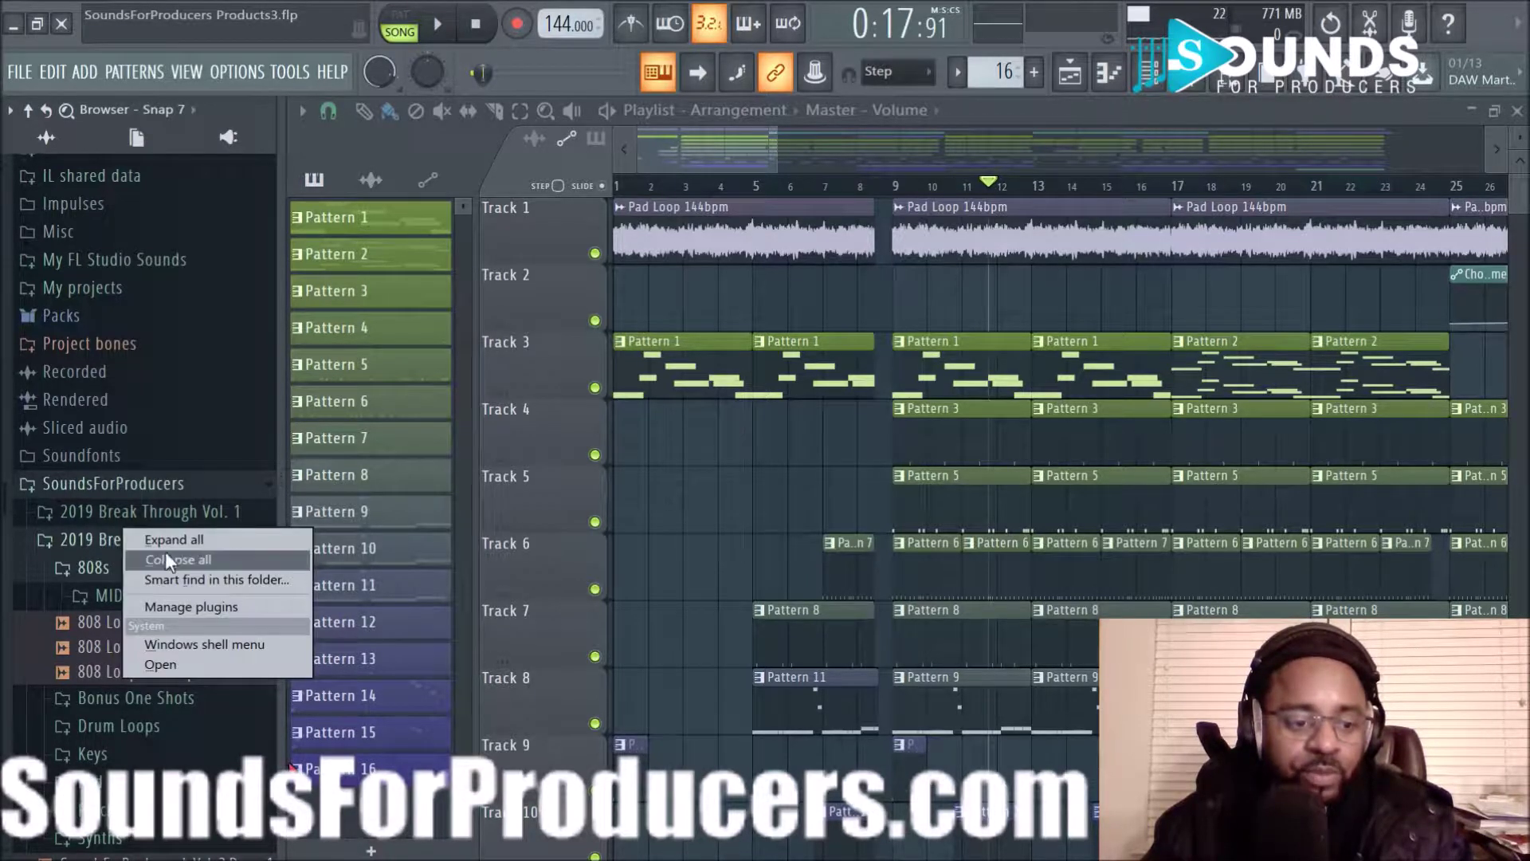
click(174, 577)
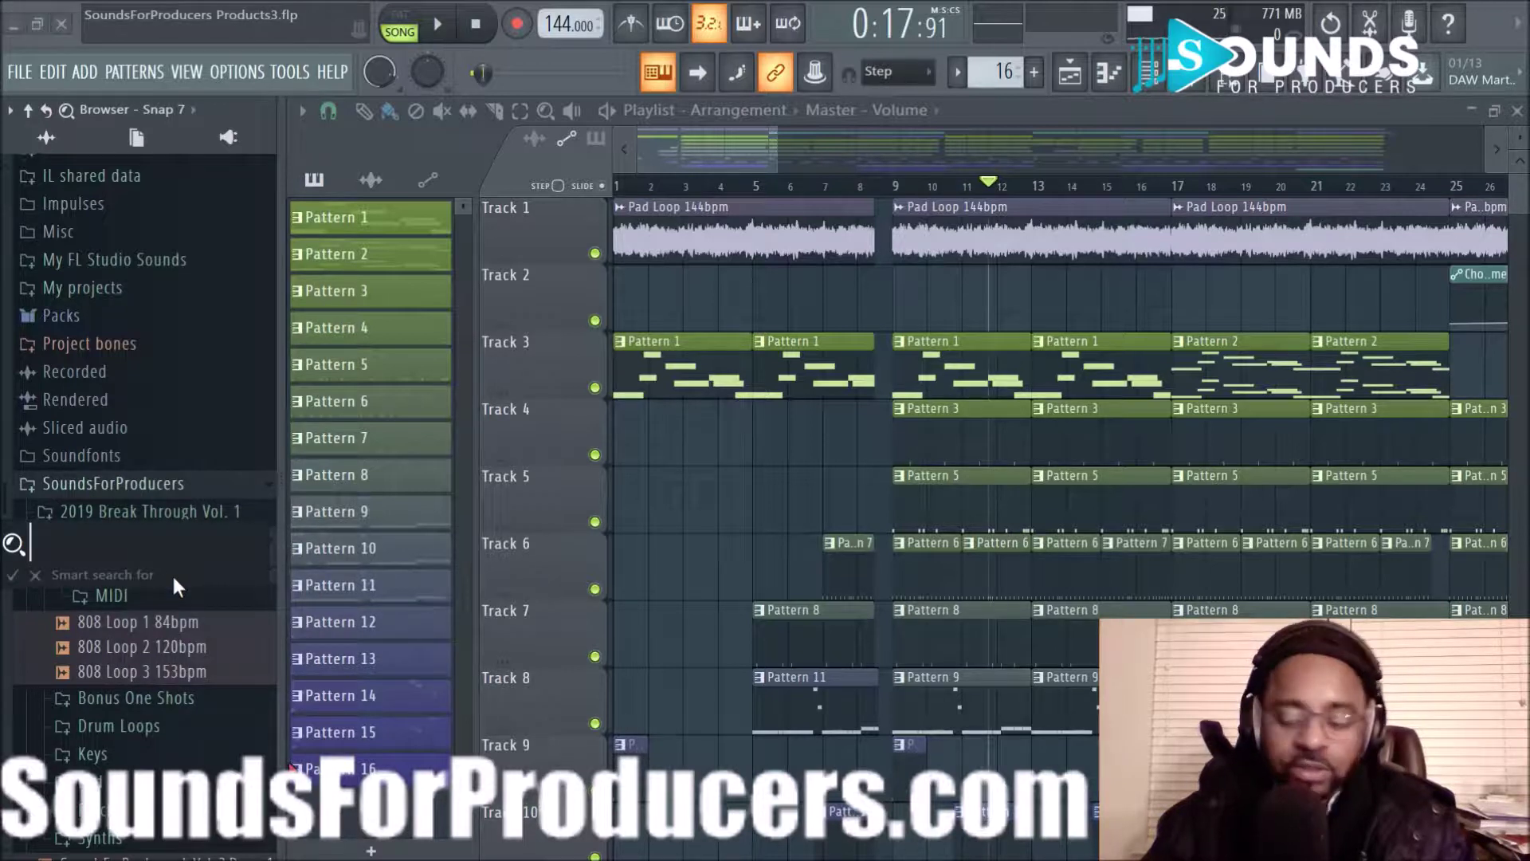
text(808)
key(Return)
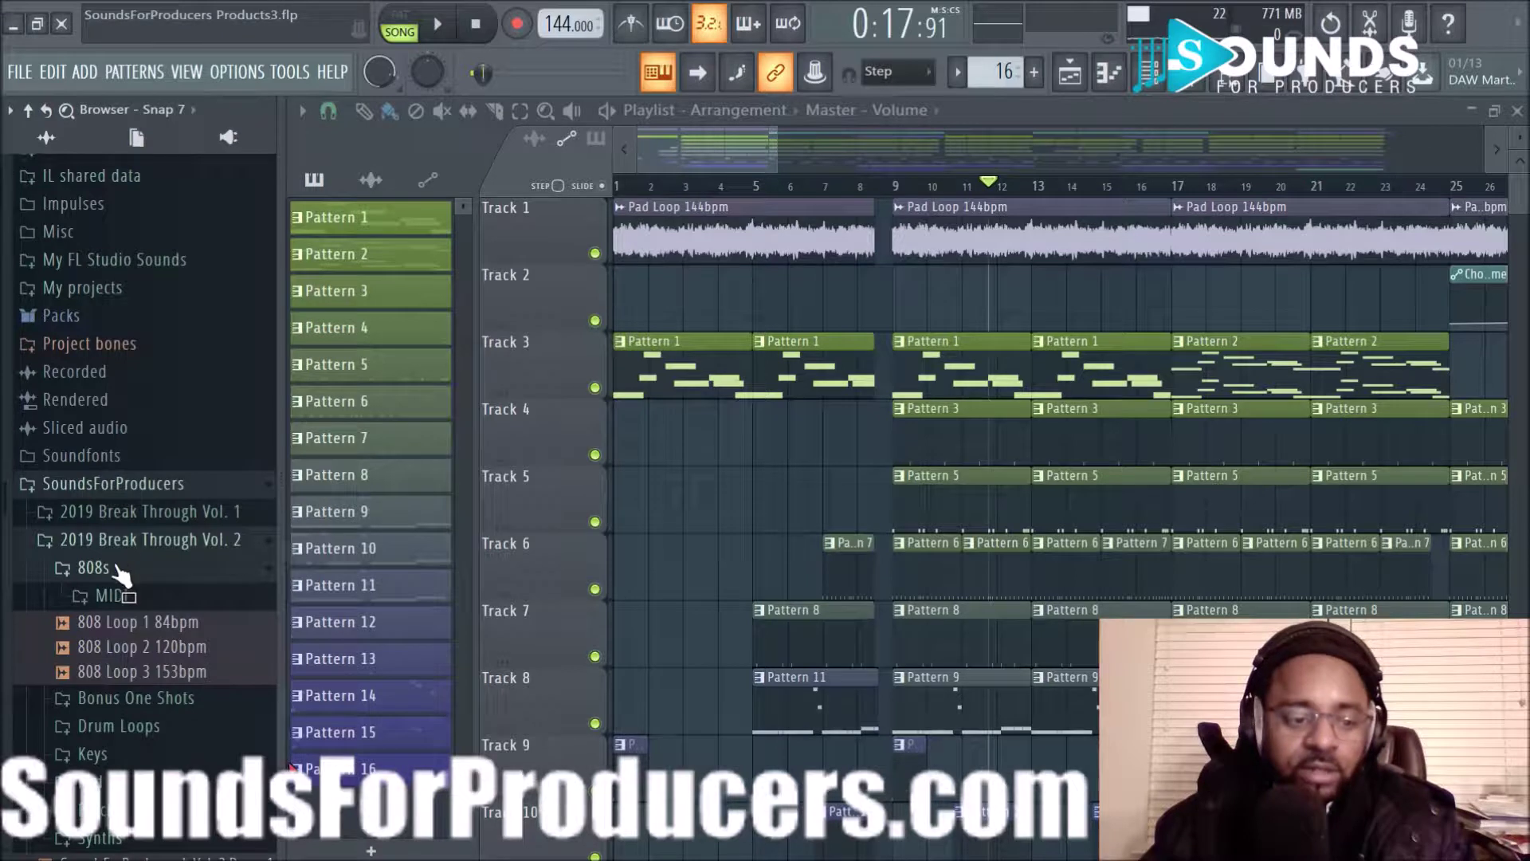
click(94, 539)
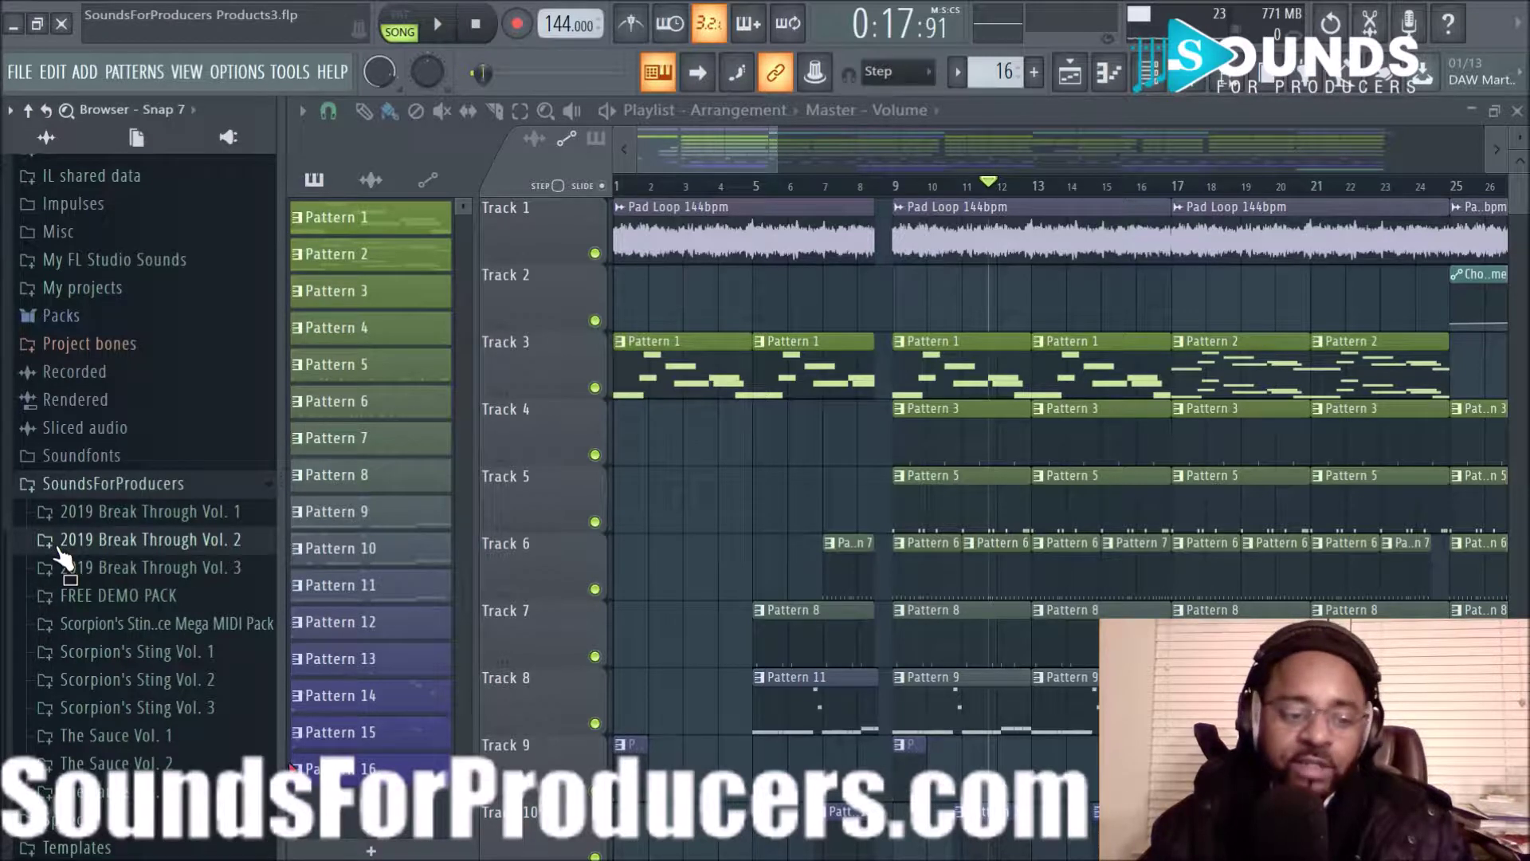
- Preview the three pad loops in the Pads folder of Scorpion's Sting Vol. 2, collapse Pads, and stop playback
click(118, 687)
scroll(118, 697, down, 4)
click(94, 550)
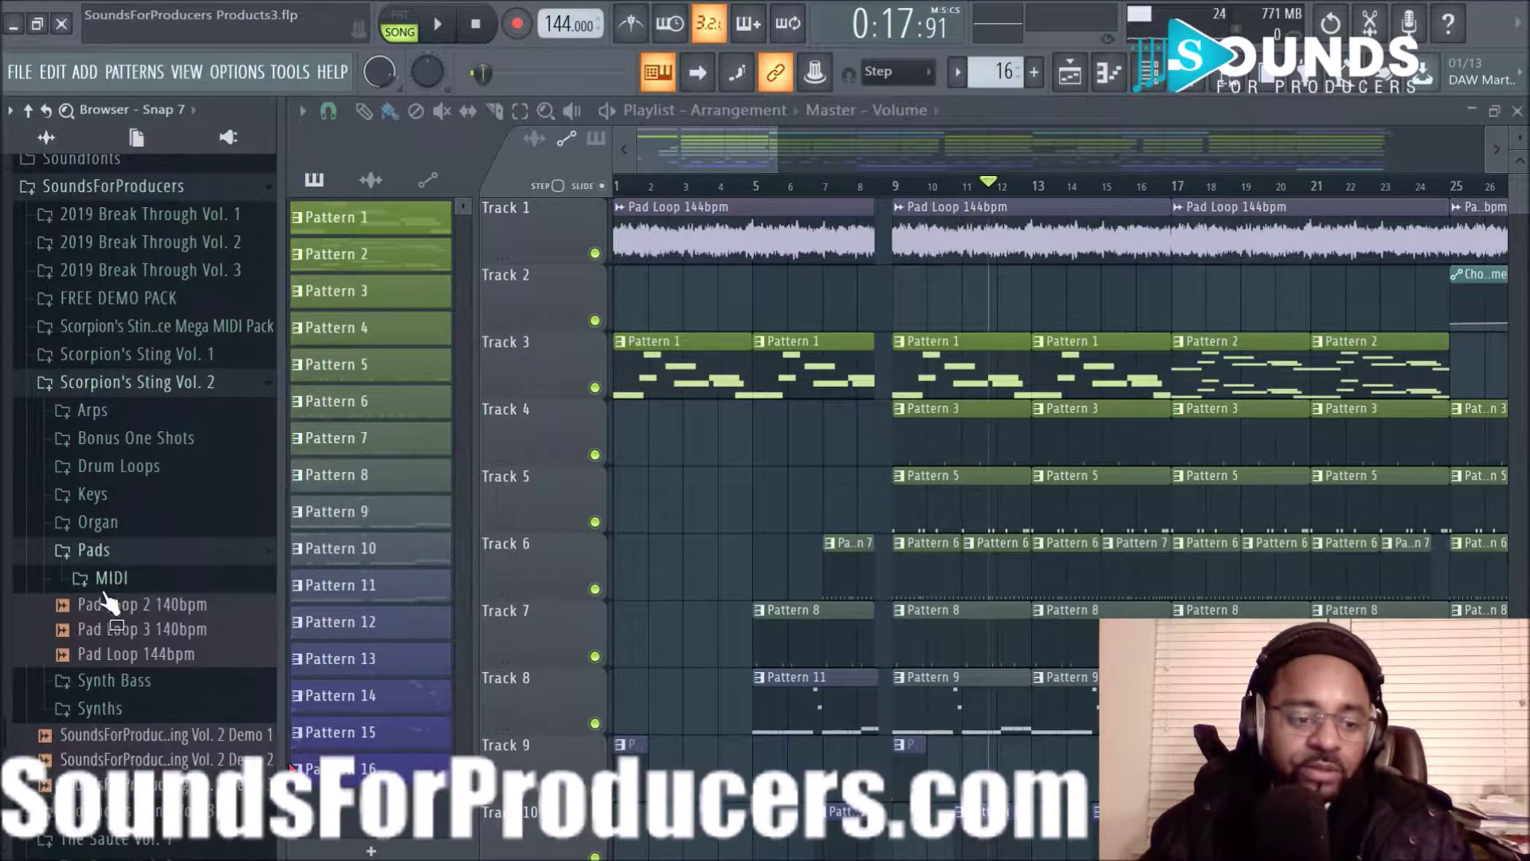
click(110, 607)
click(110, 630)
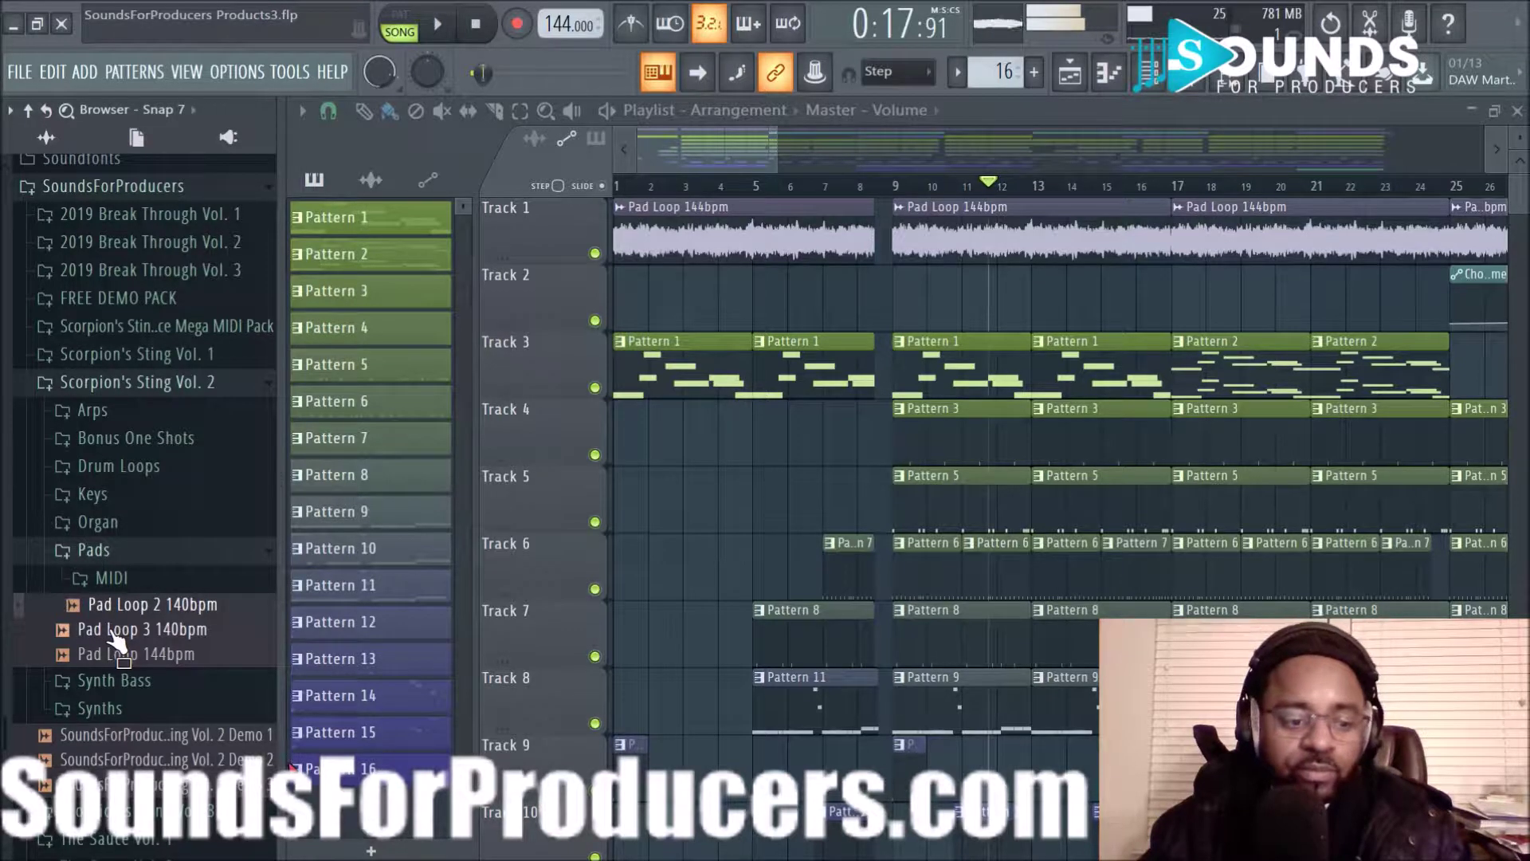
click(116, 656)
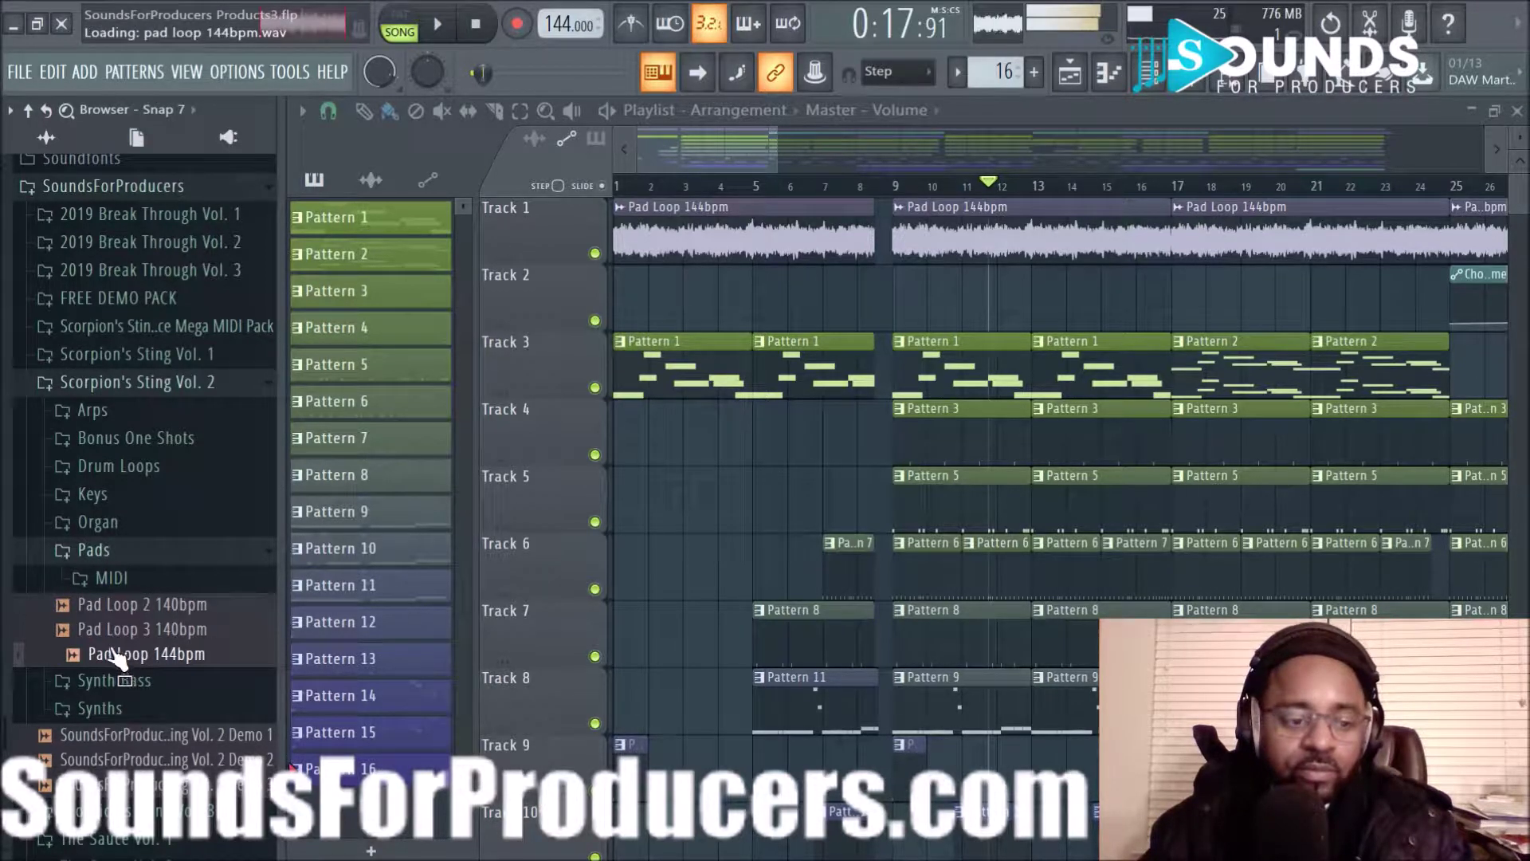
click(126, 608)
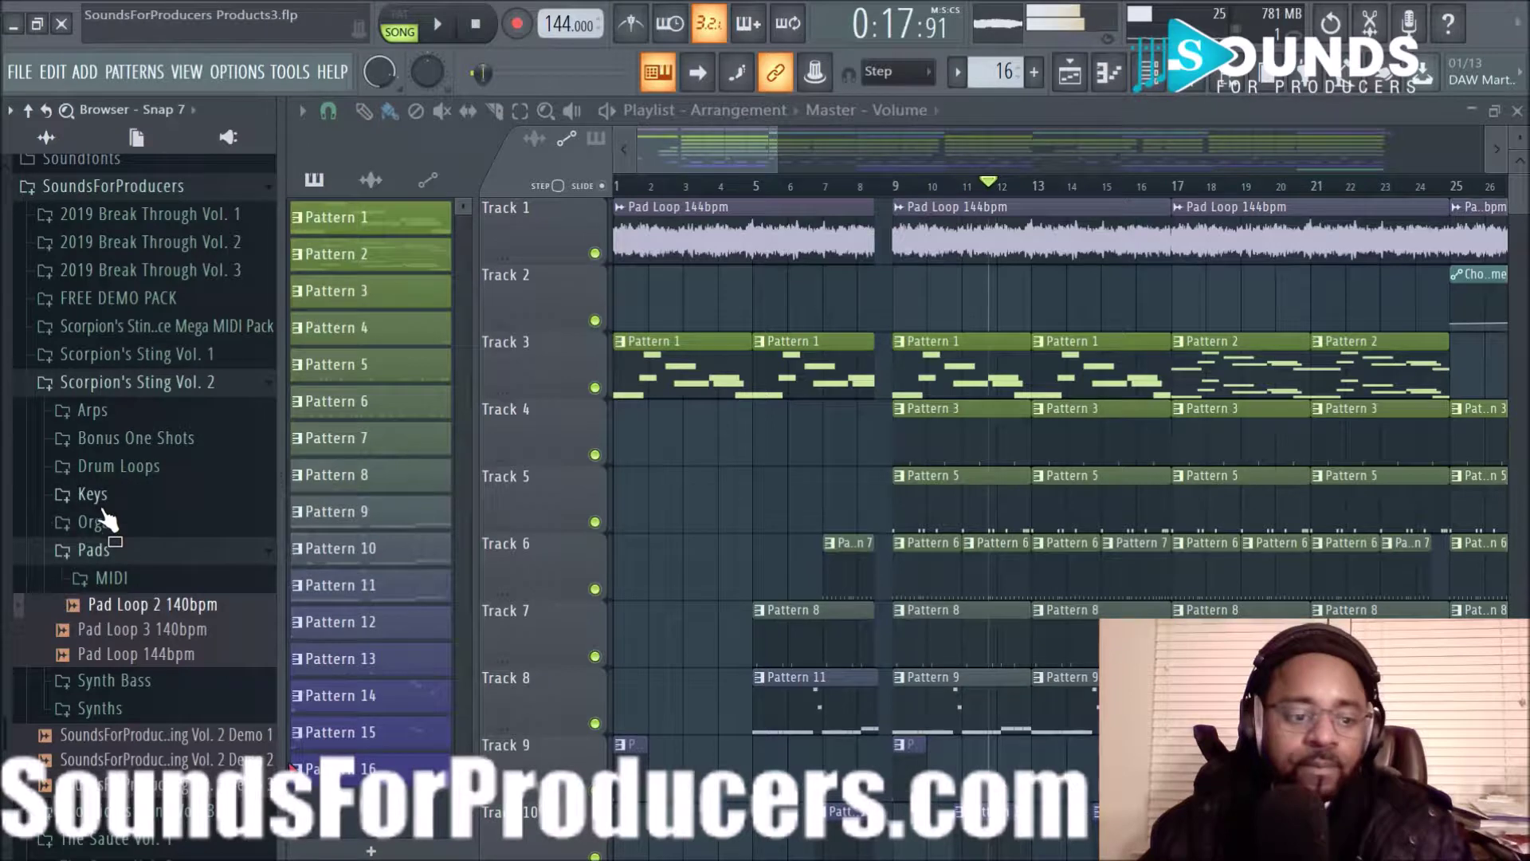
click(107, 551)
click(476, 24)
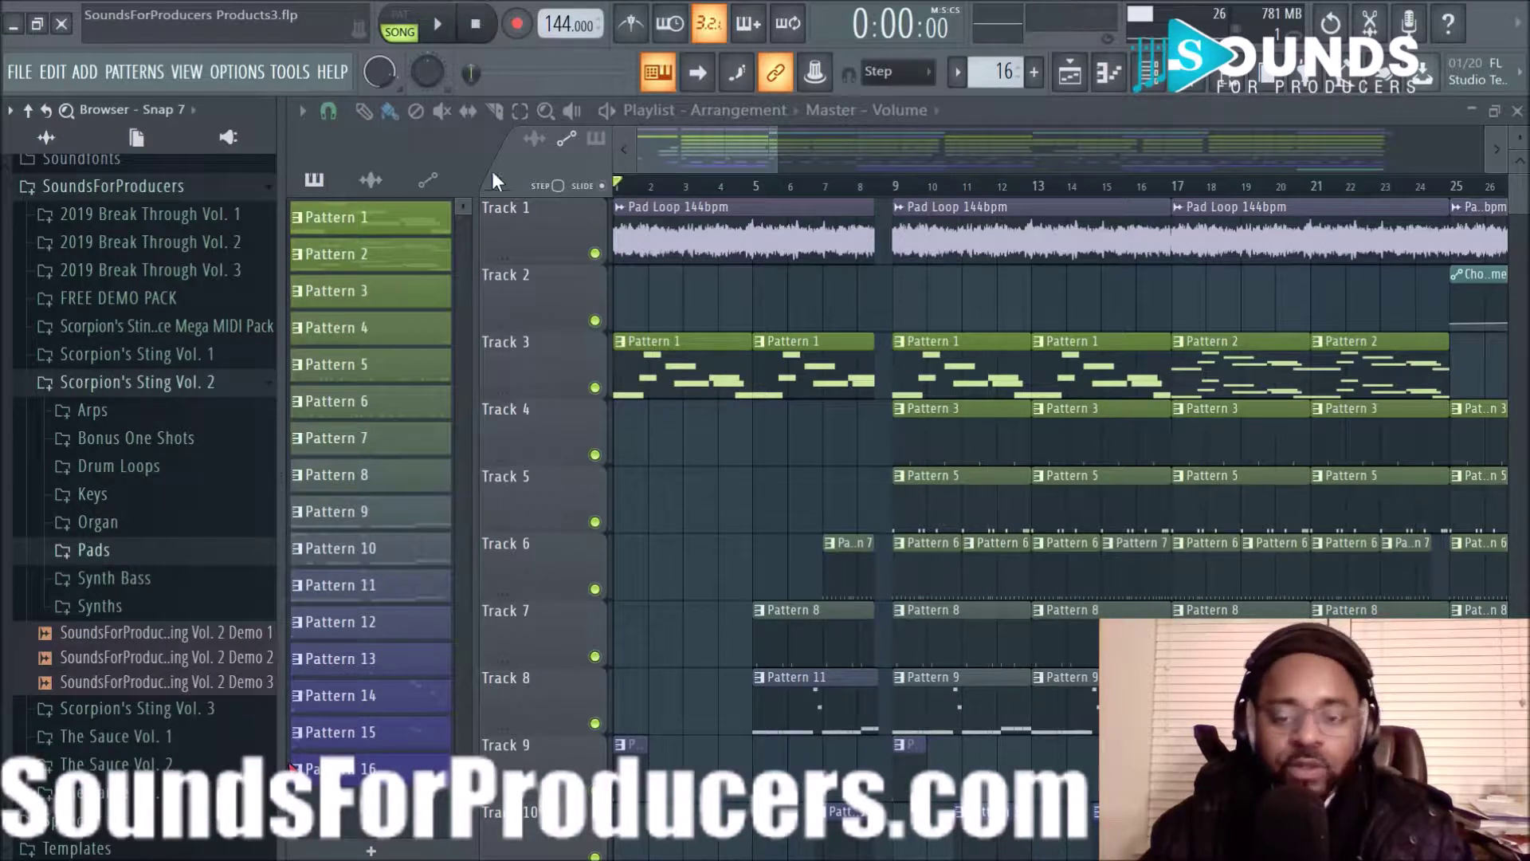
- Switch the browser from the current project view to the plugin database, look through the Synth special generators, and collapse that category
click(140, 142)
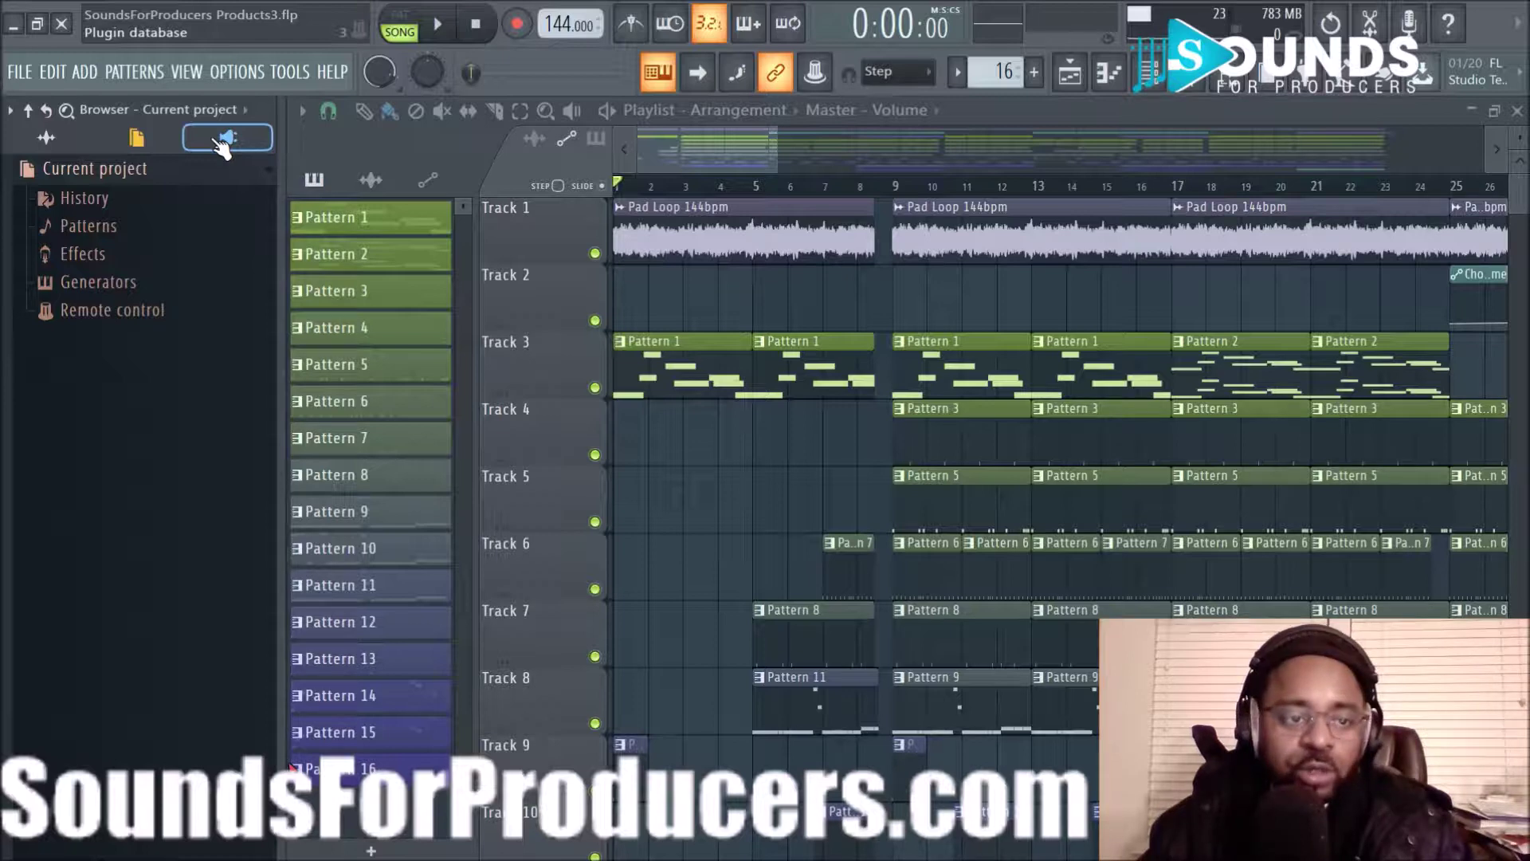
click(223, 143)
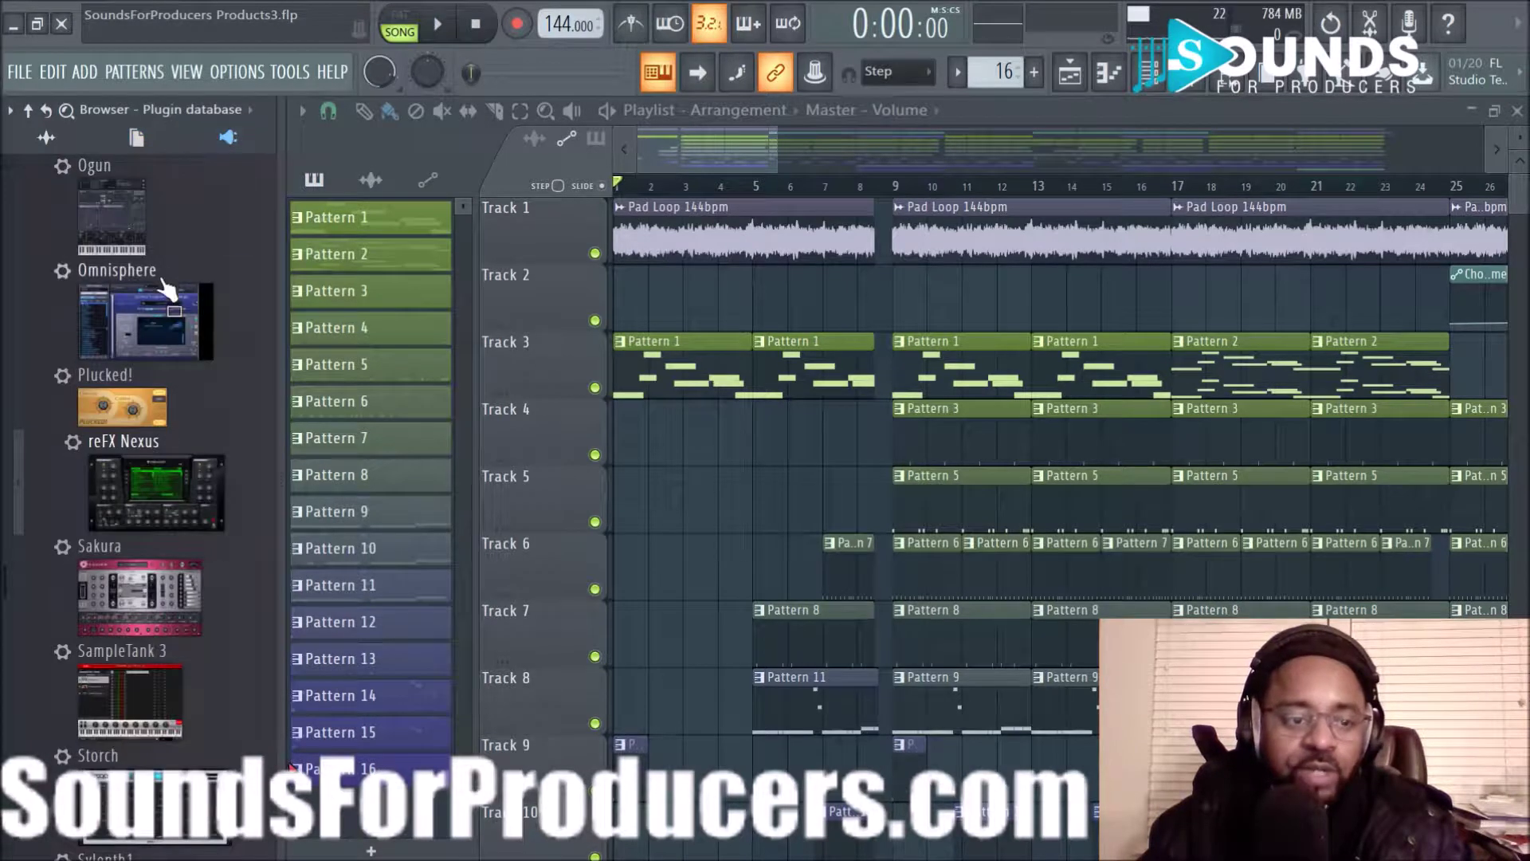
scroll(159, 358, down, 2)
scroll(159, 363, up, 15)
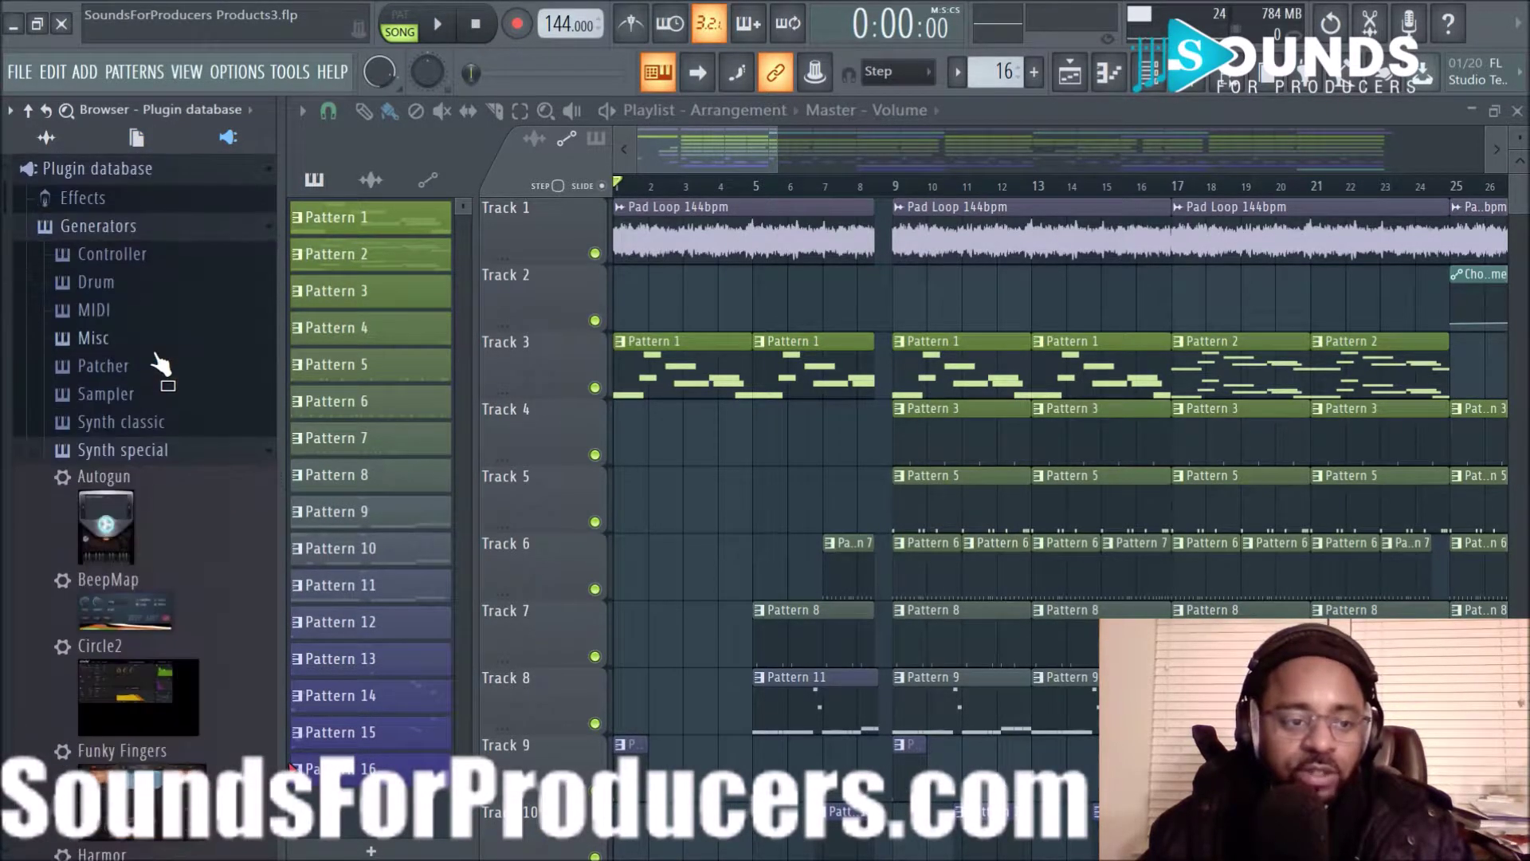
click(135, 450)
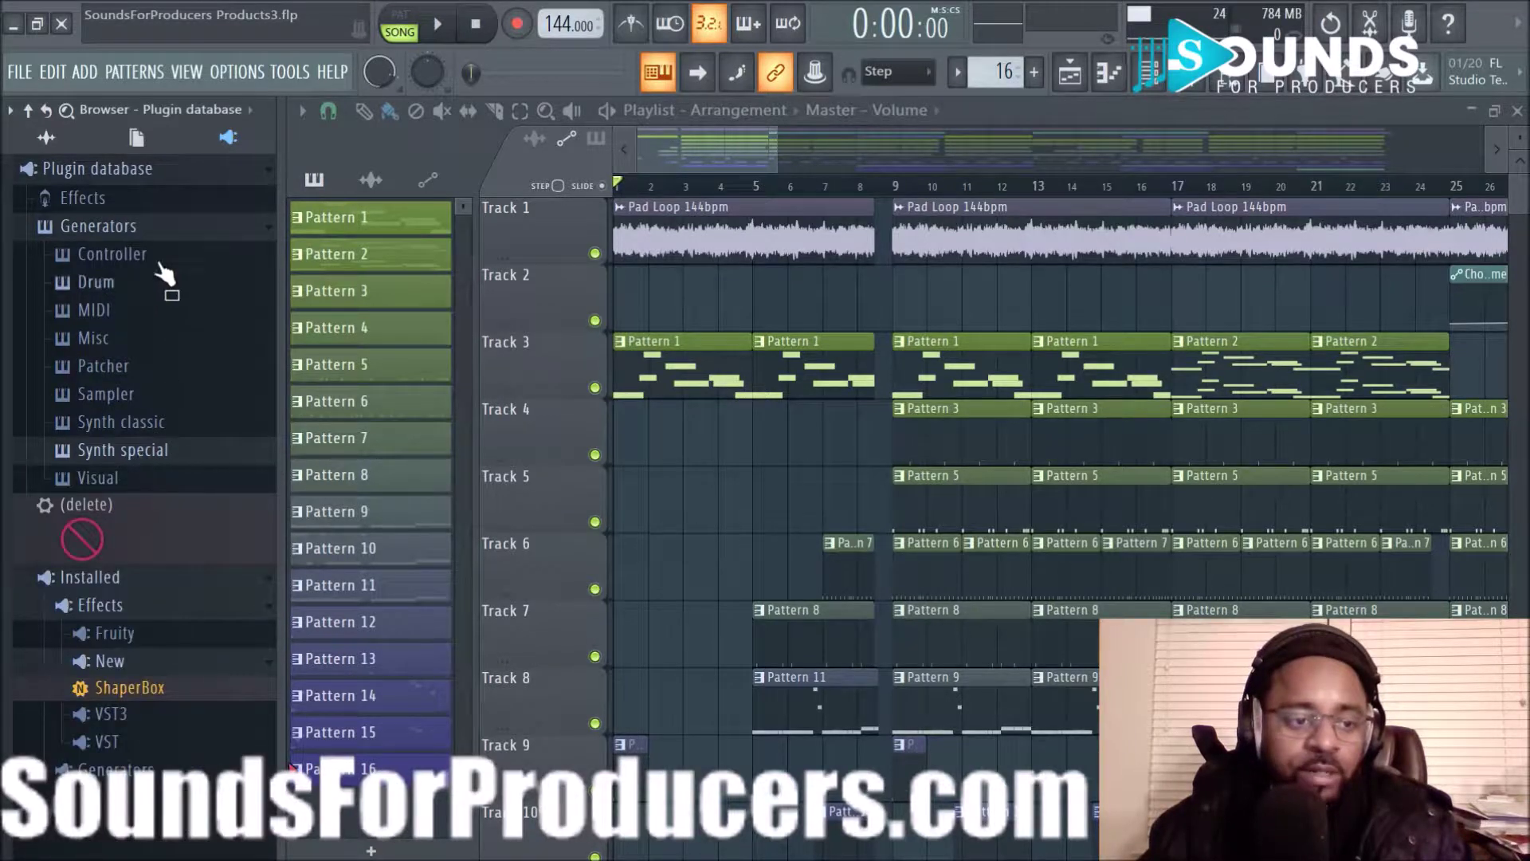
- Reopen the Generators category, look through its Drum plugins, and collapse the Drum list
click(110, 233)
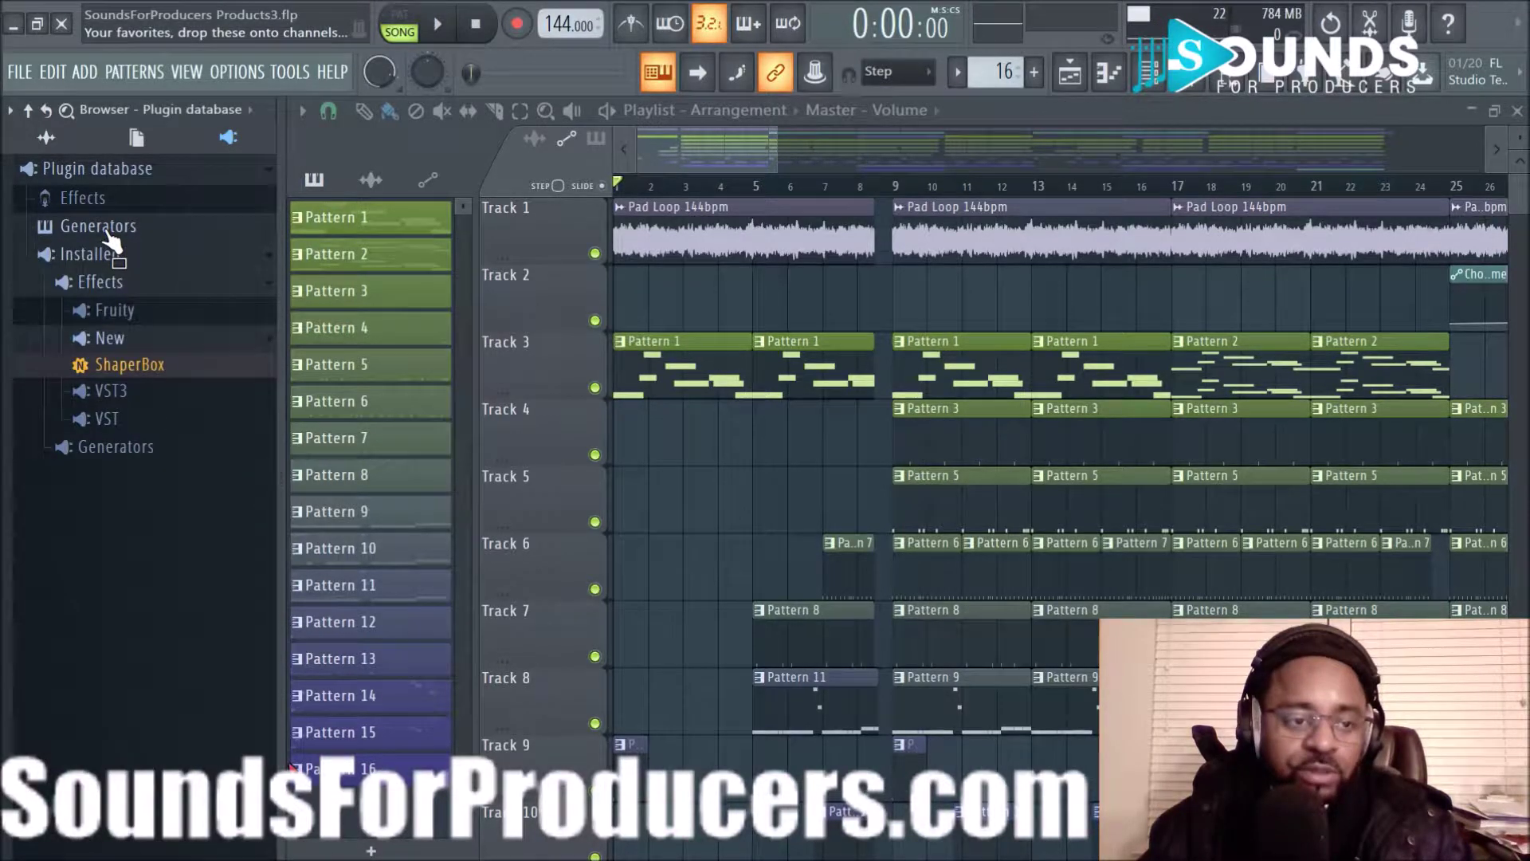
click(109, 233)
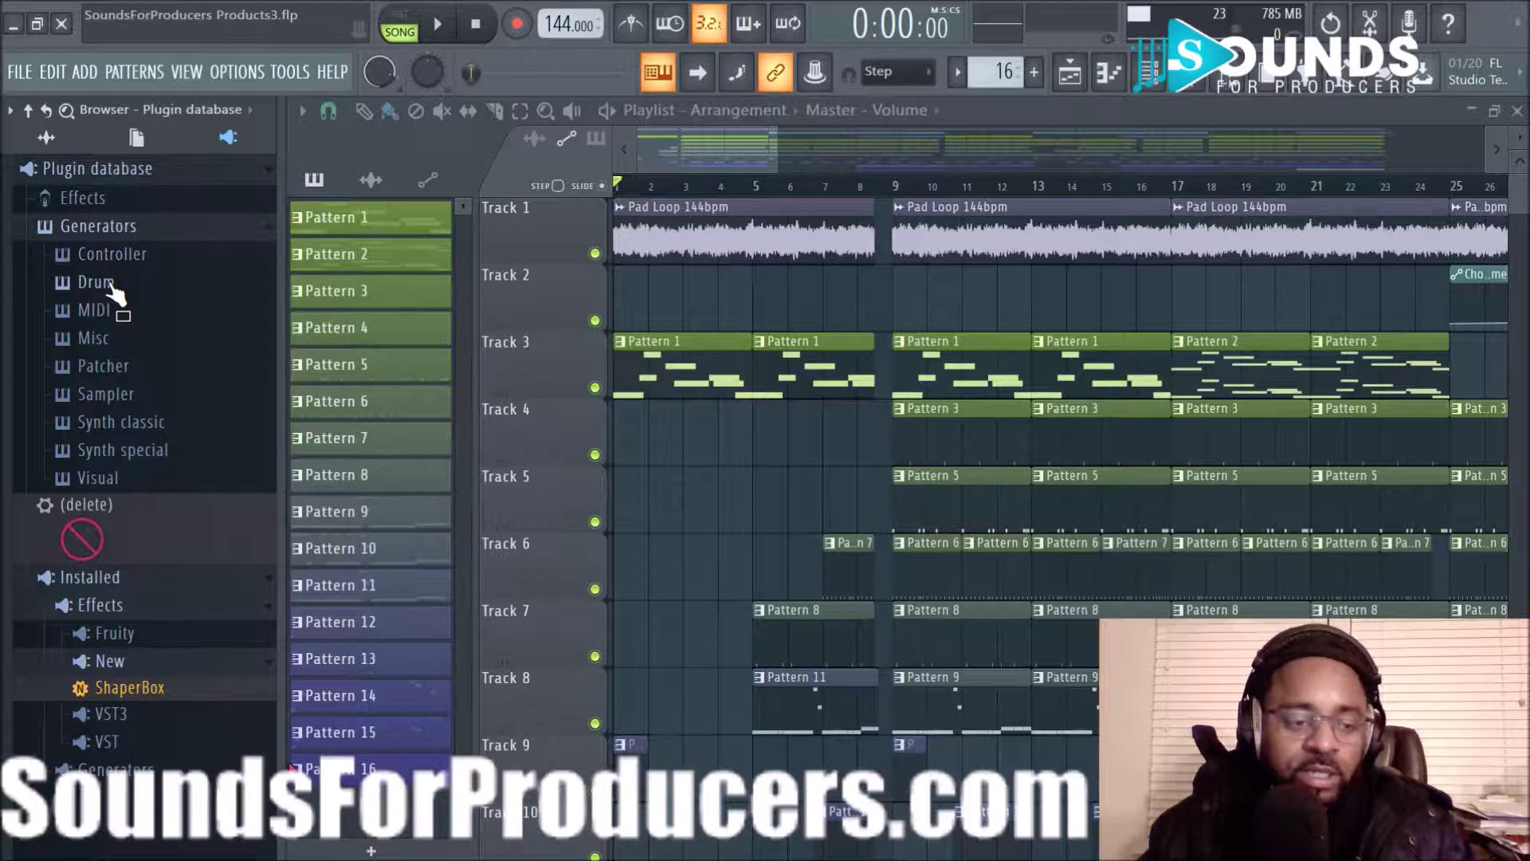
click(110, 285)
scroll(136, 621, down, 3)
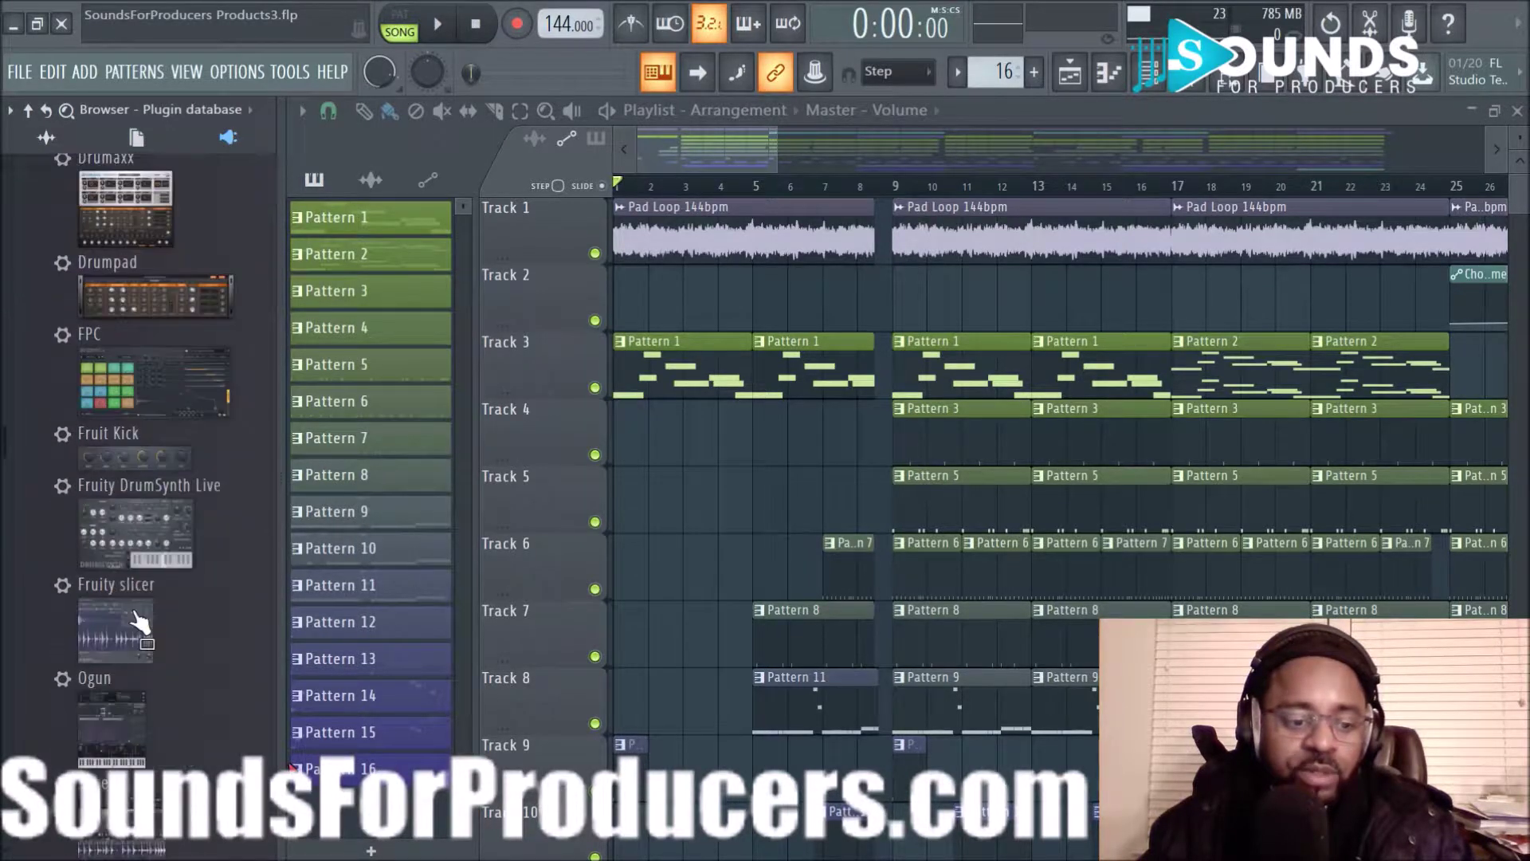
scroll(132, 609, up, 8)
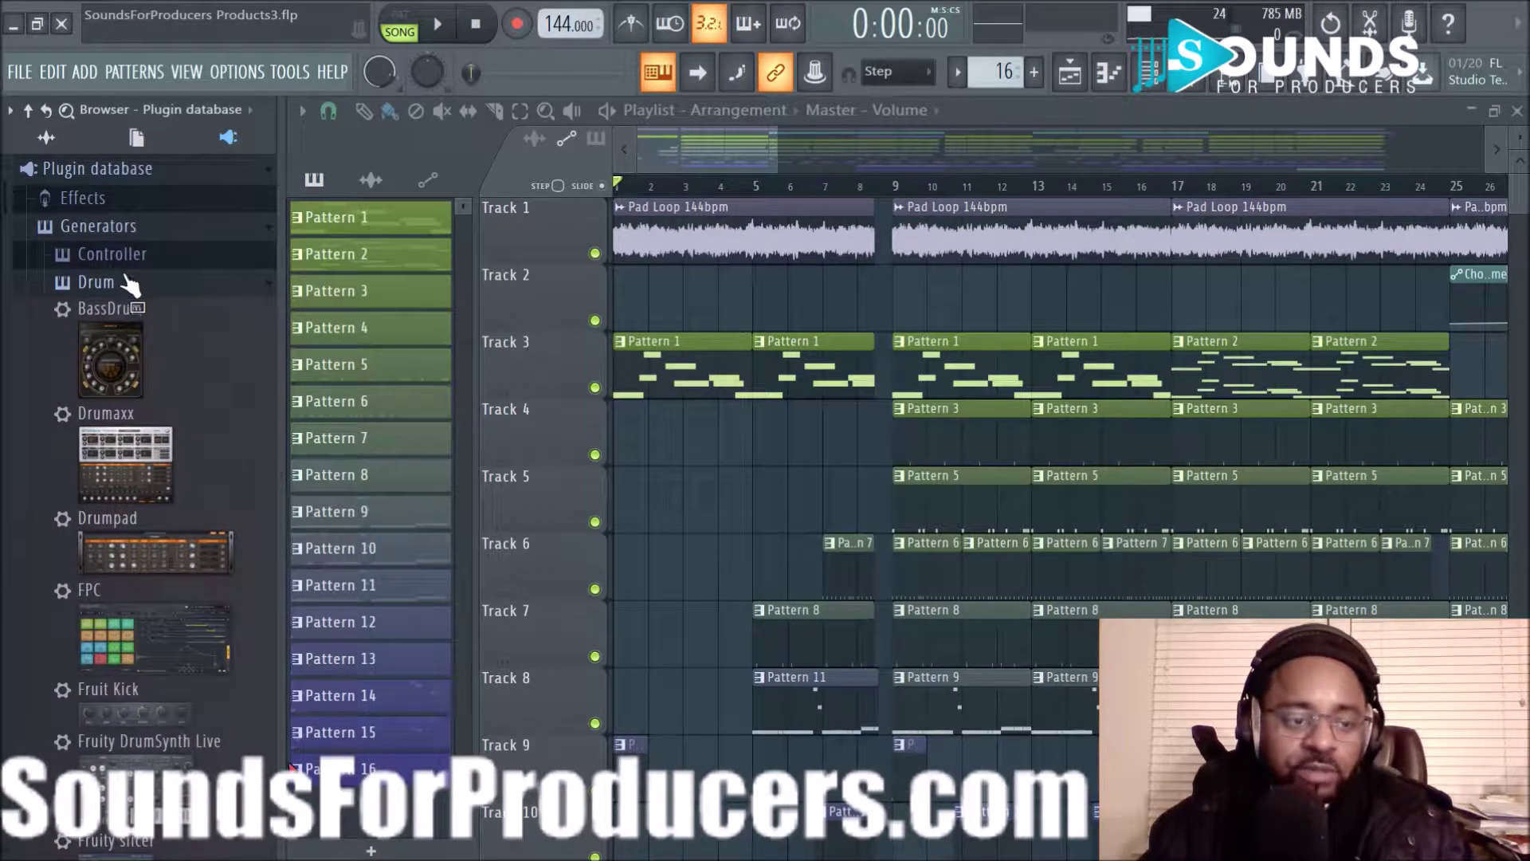
click(126, 285)
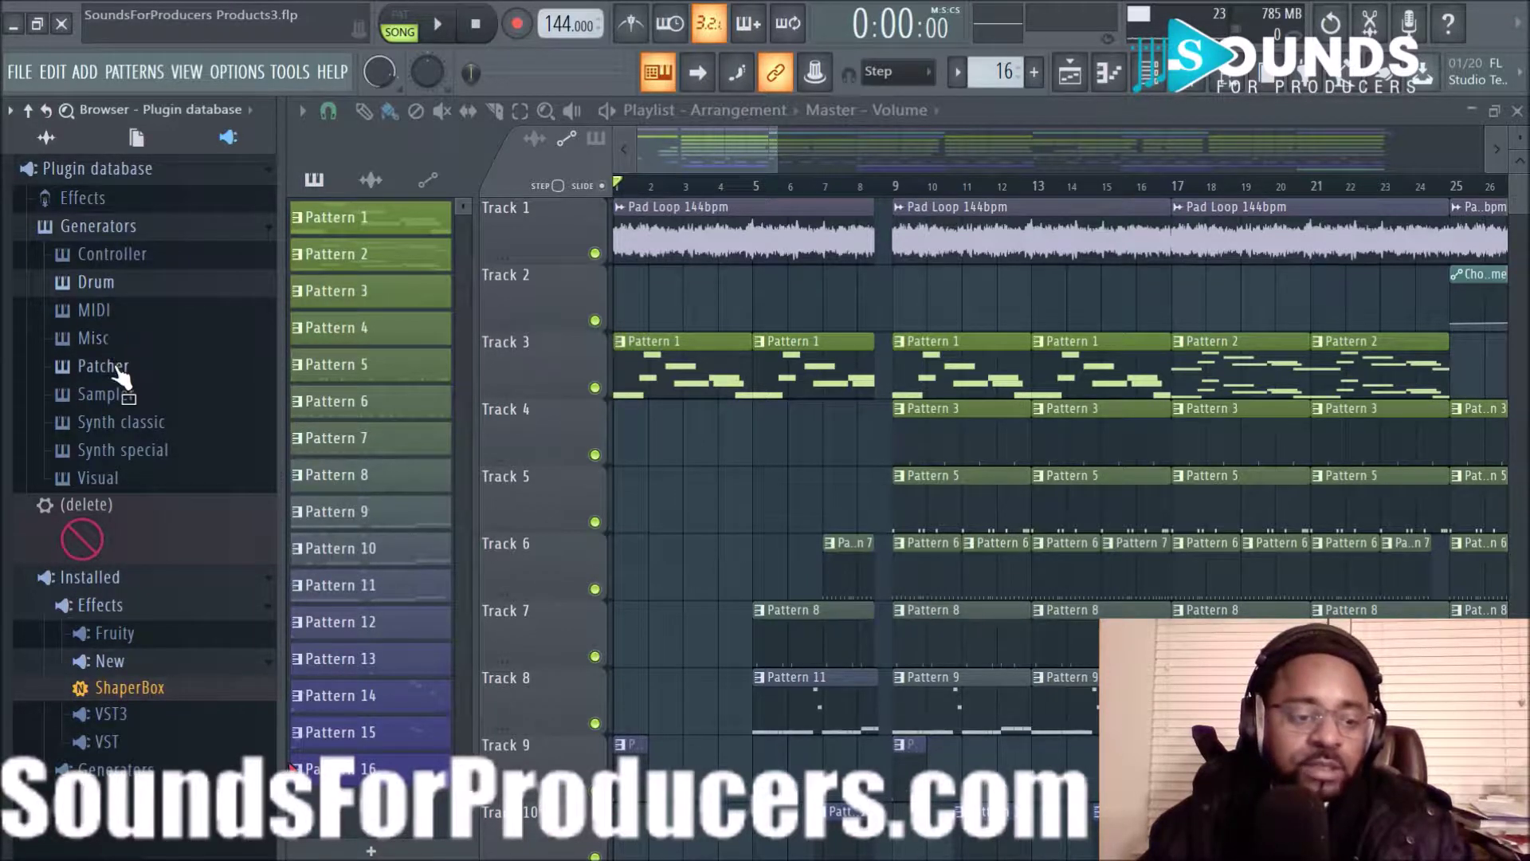
- Look through the Synth special generators in the plugin database and collapse both that list and the Generators category
click(121, 450)
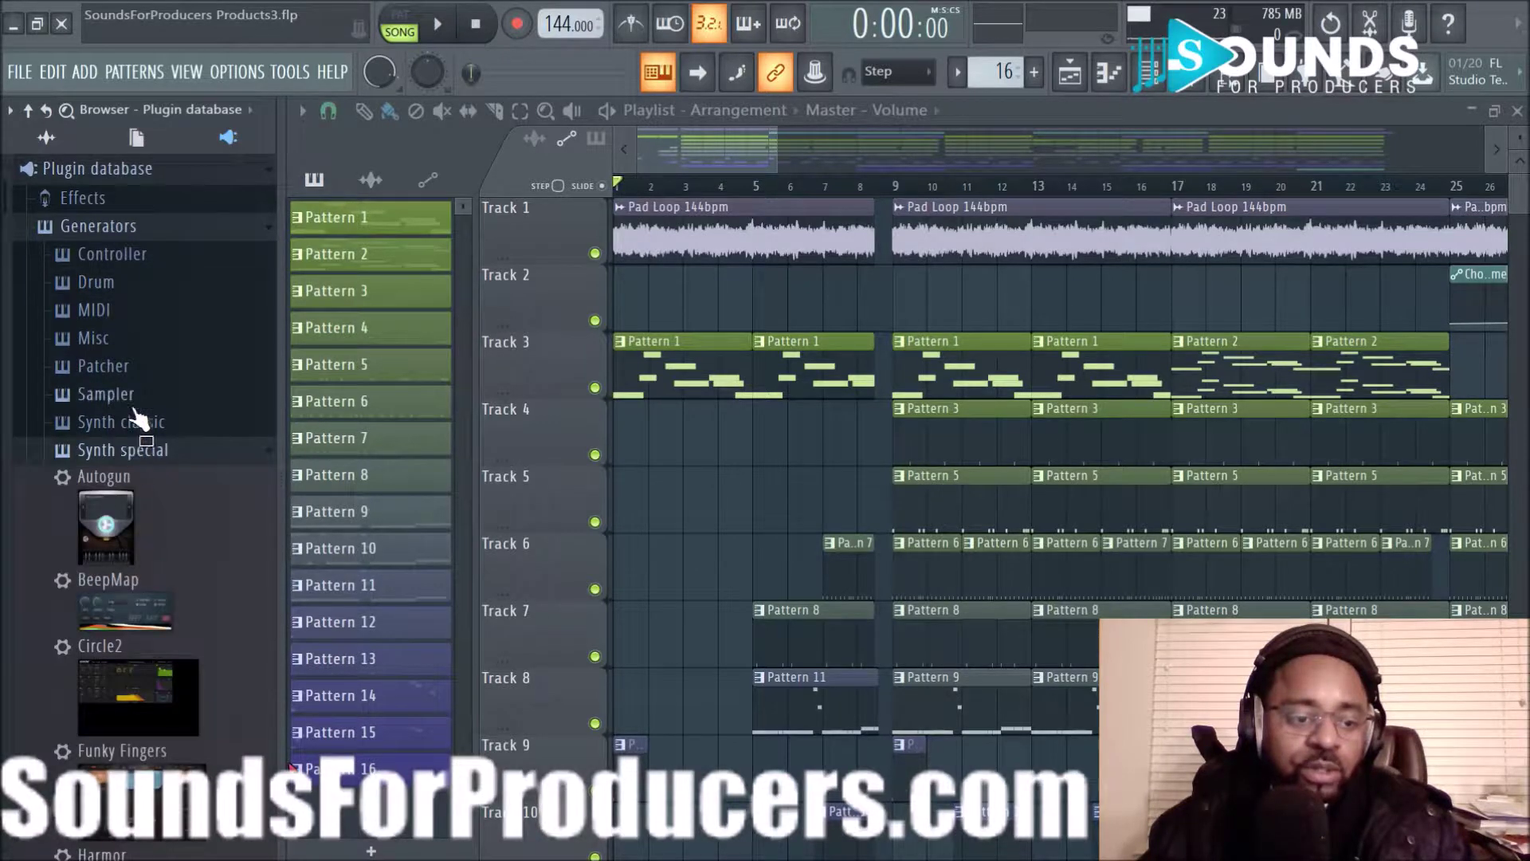
scroll(135, 399, down, 10)
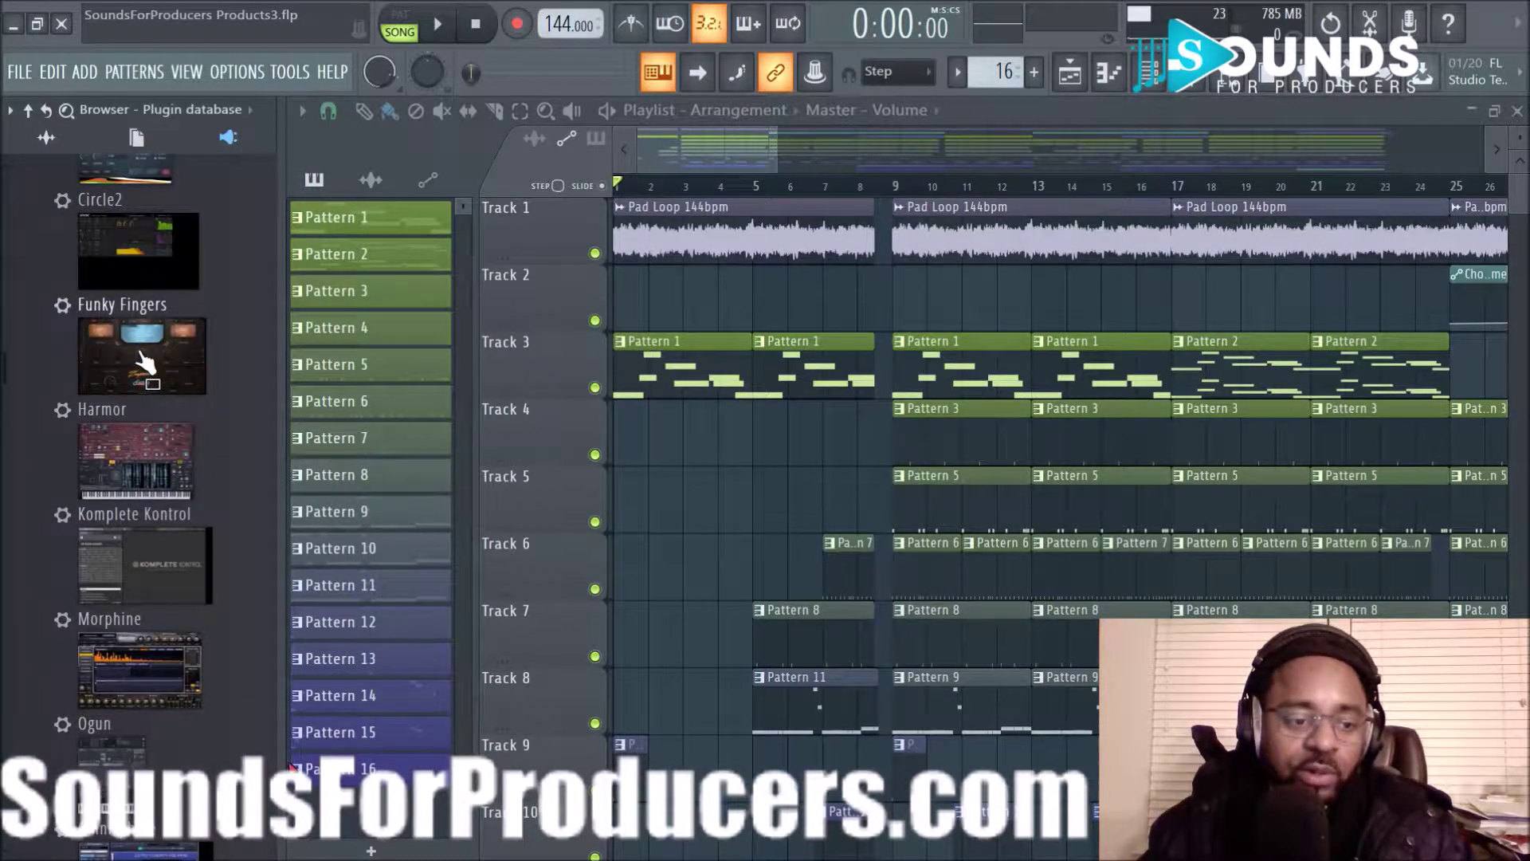
scroll(132, 558, down, 3)
scroll(130, 513, up, 3)
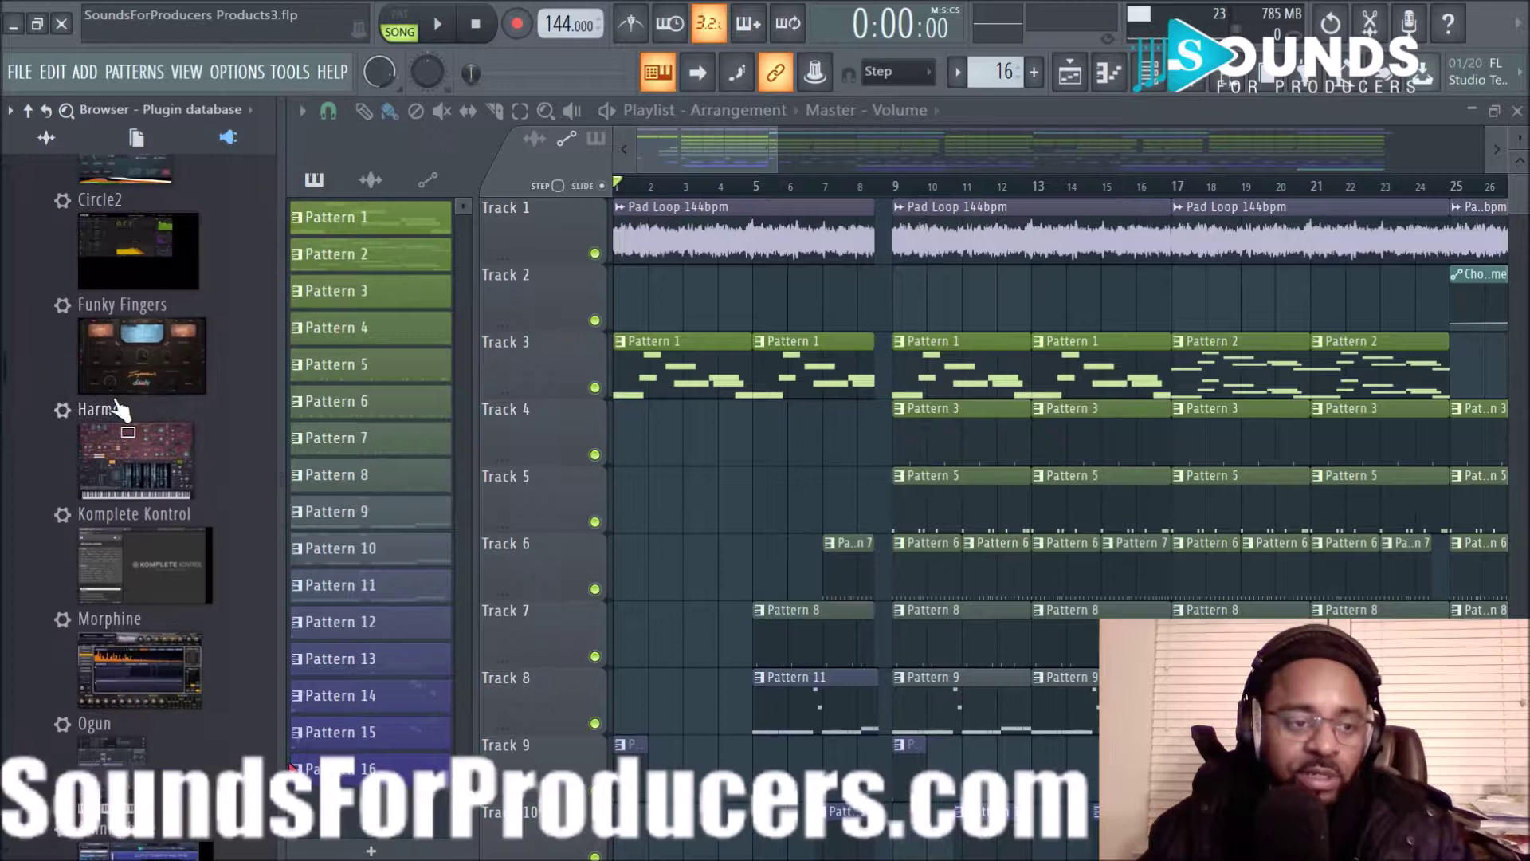
scroll(113, 377, up, 3)
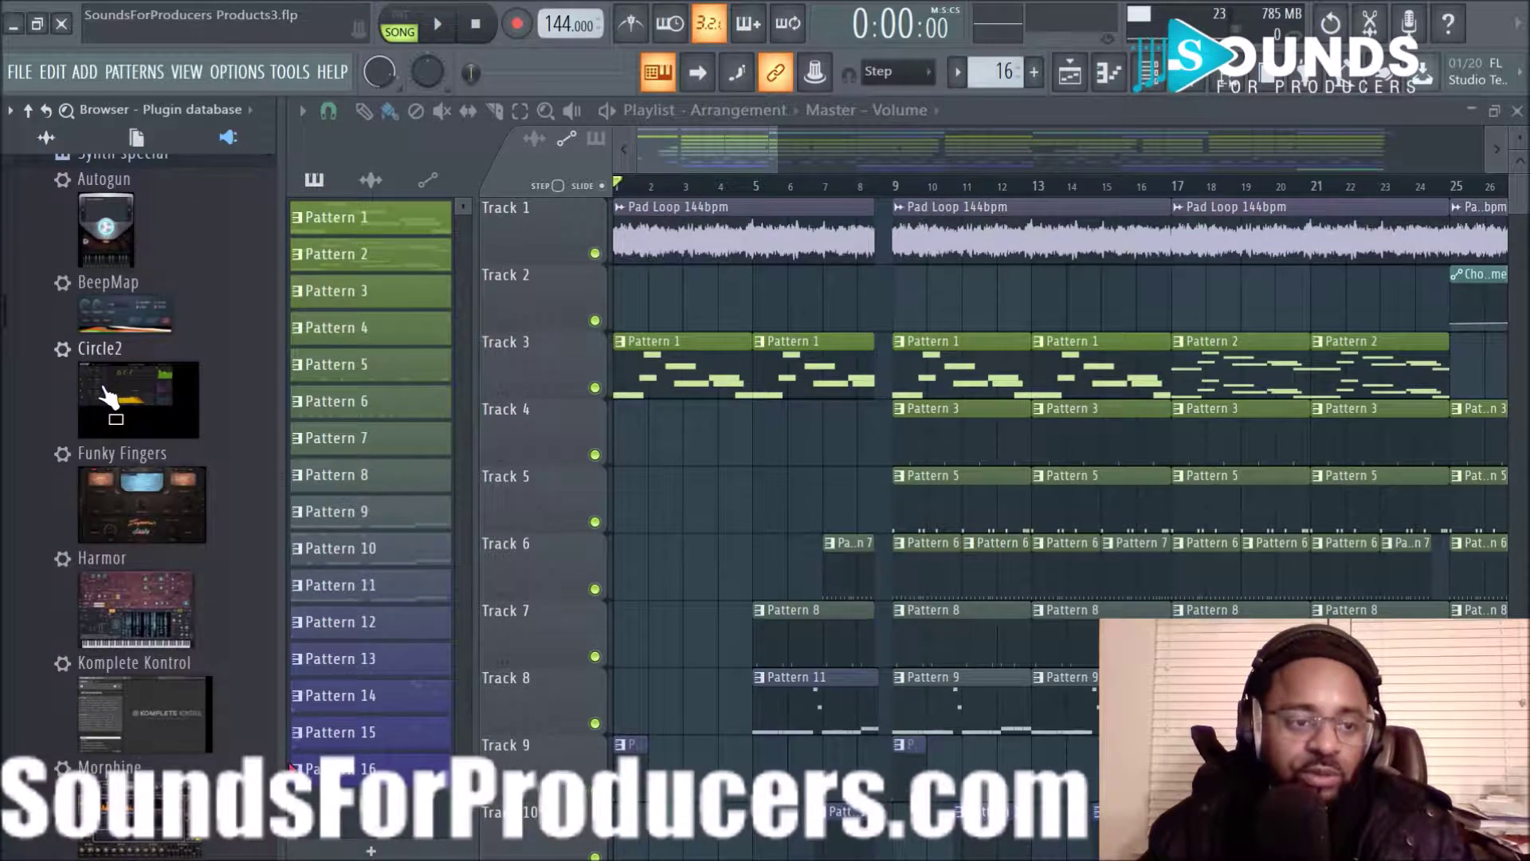
scroll(103, 396, up, 3)
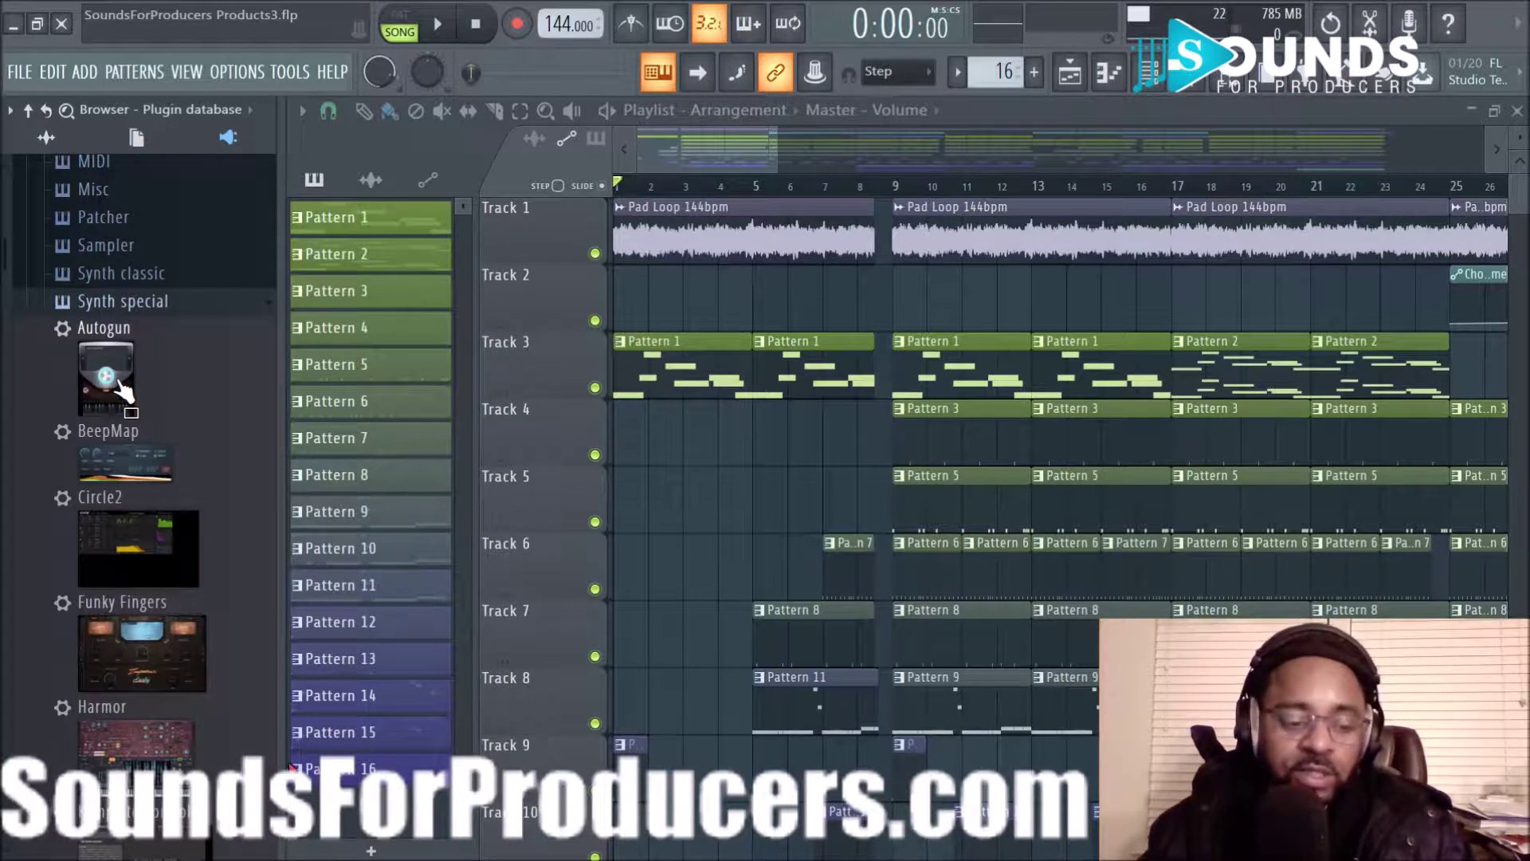
scroll(124, 391, down, 3)
scroll(124, 390, down, 3)
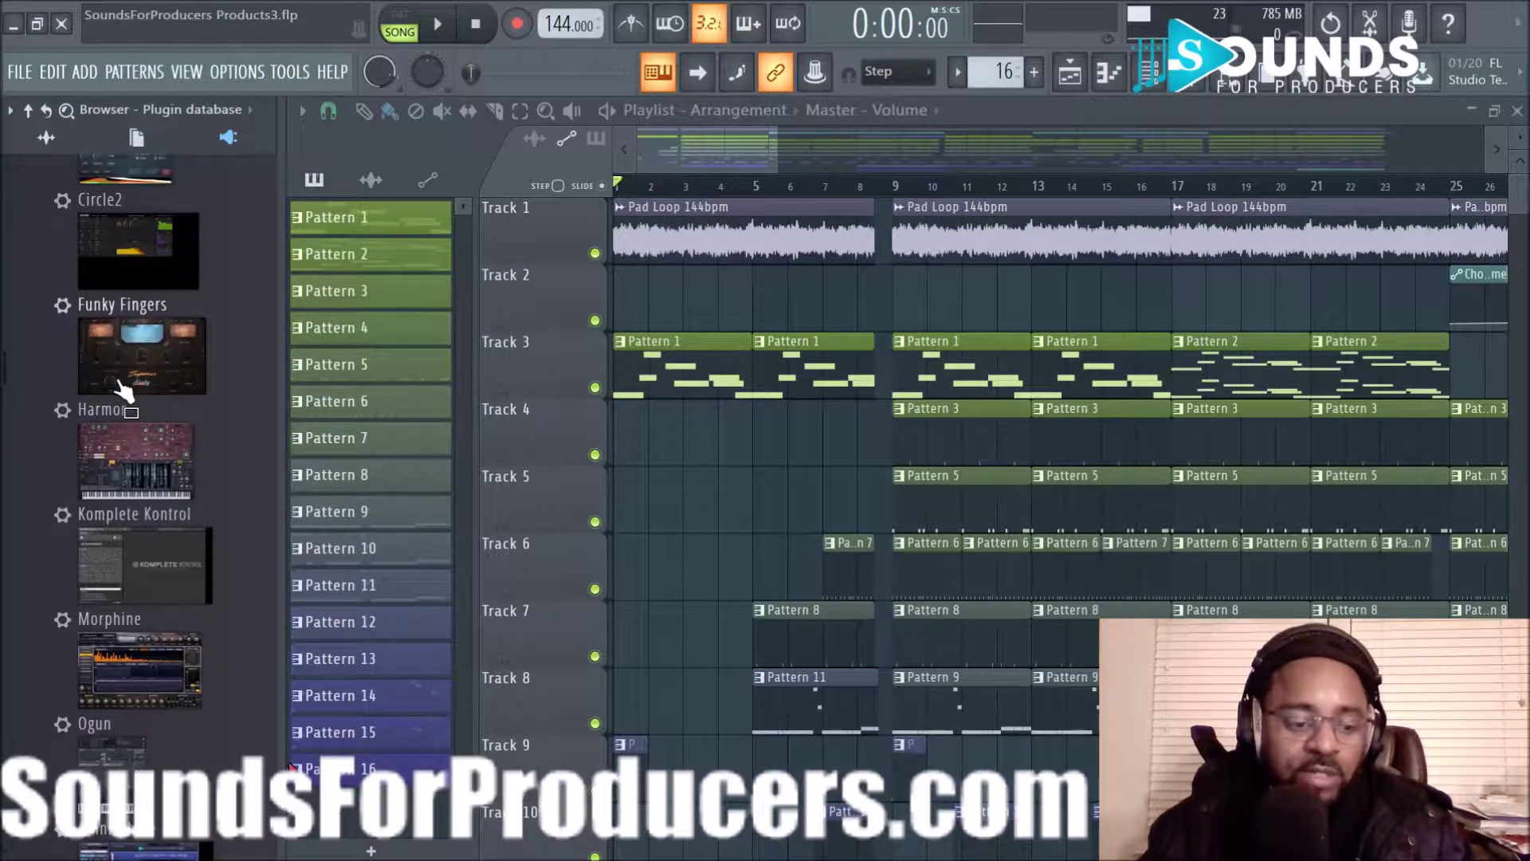
scroll(121, 389, down, 7)
scroll(137, 590, down, 2)
scroll(137, 590, down, 3)
scroll(166, 717, down, 1)
scroll(163, 647, down, 3)
scroll(151, 686, down, 1)
scroll(147, 605, up, 15)
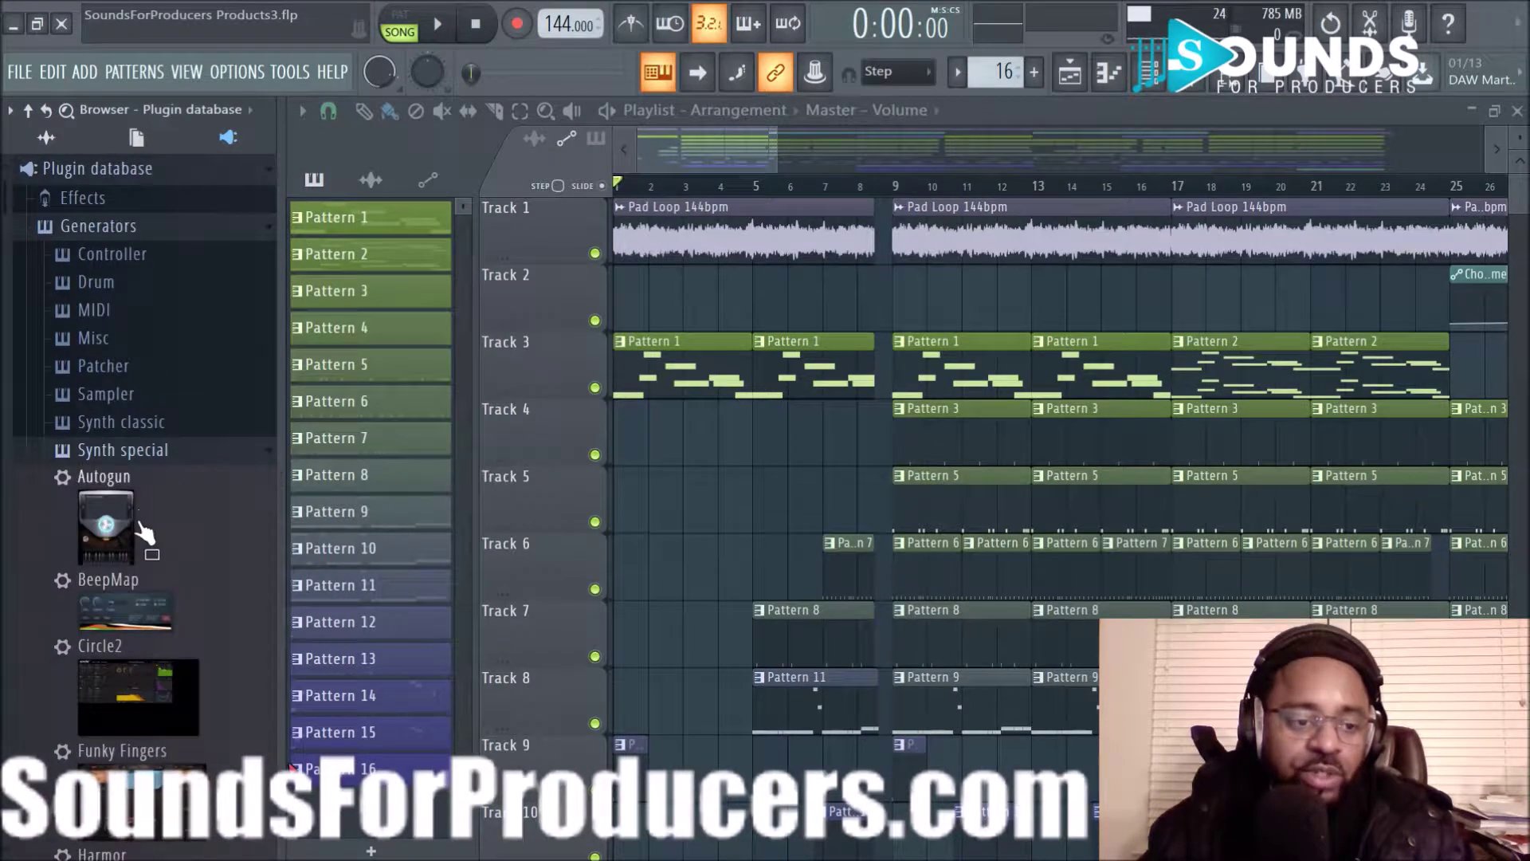
click(139, 455)
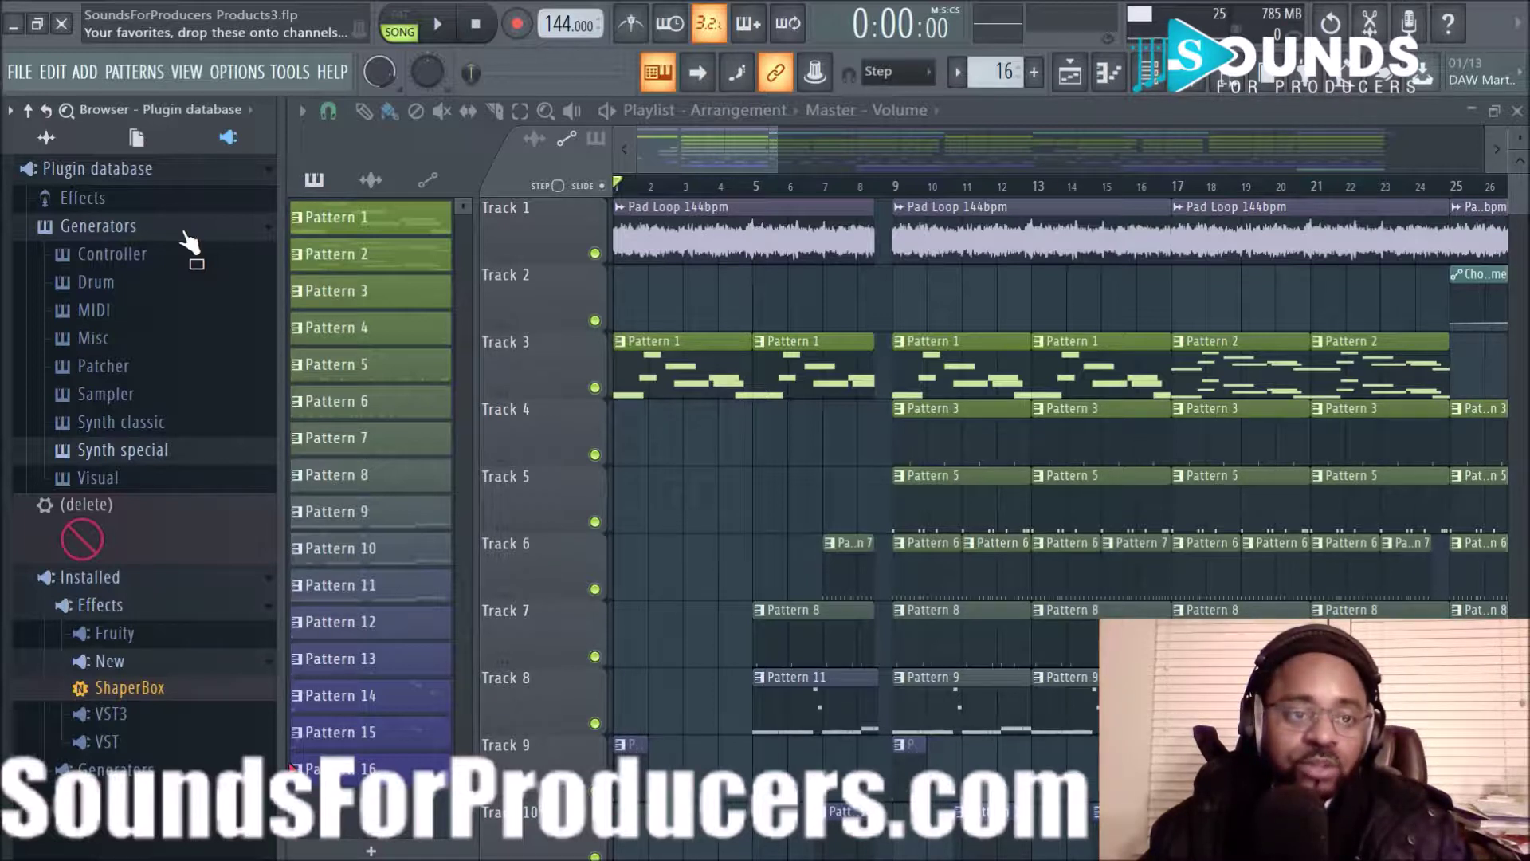
click(132, 229)
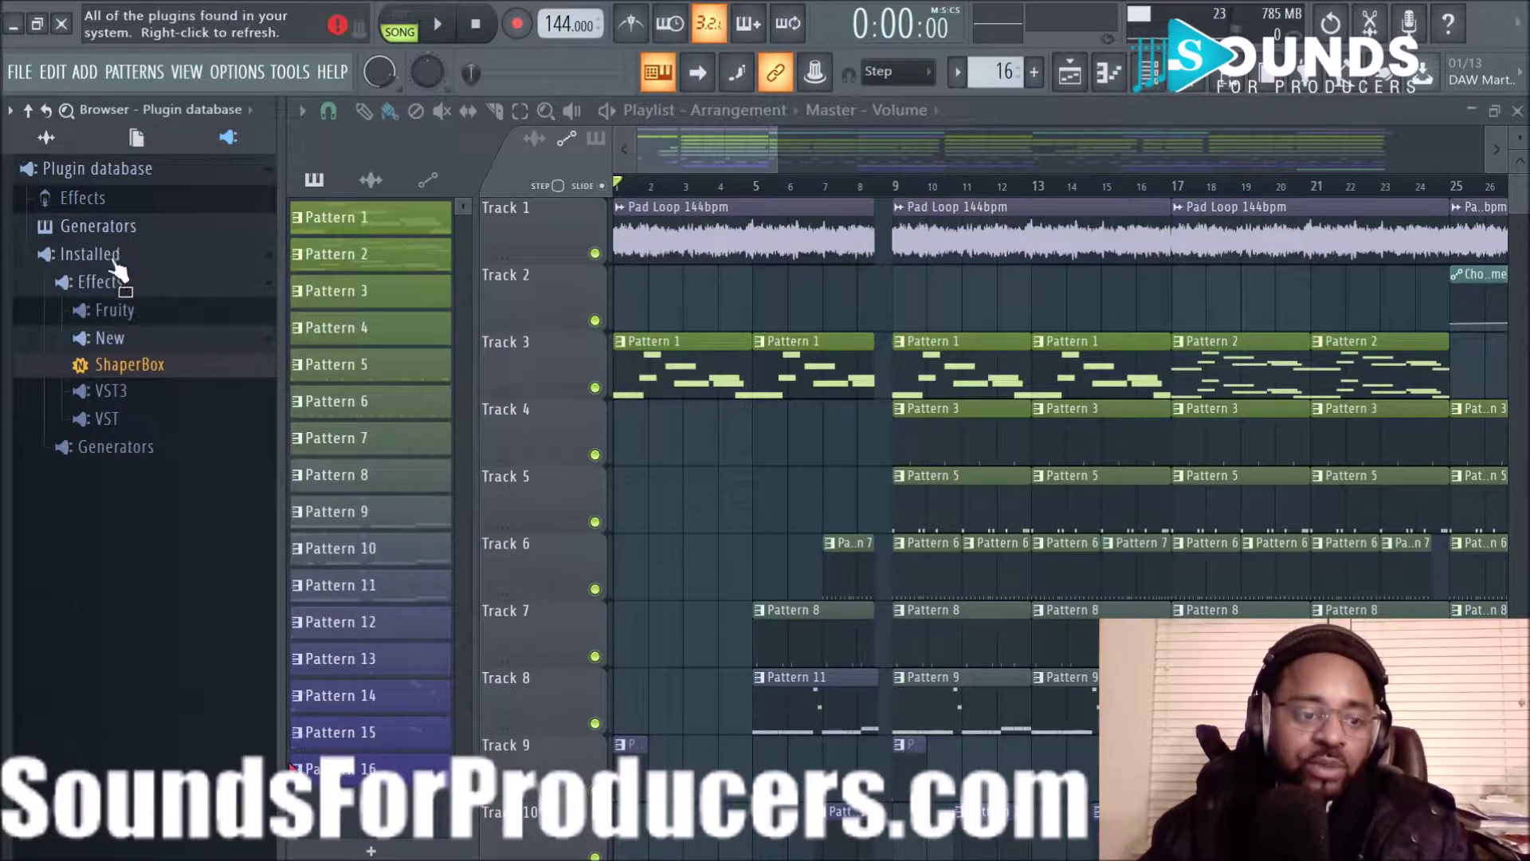
- Expand the Effects category above Generators, look through its Distortion plugins, and collapse the Distortion list
click(96, 203)
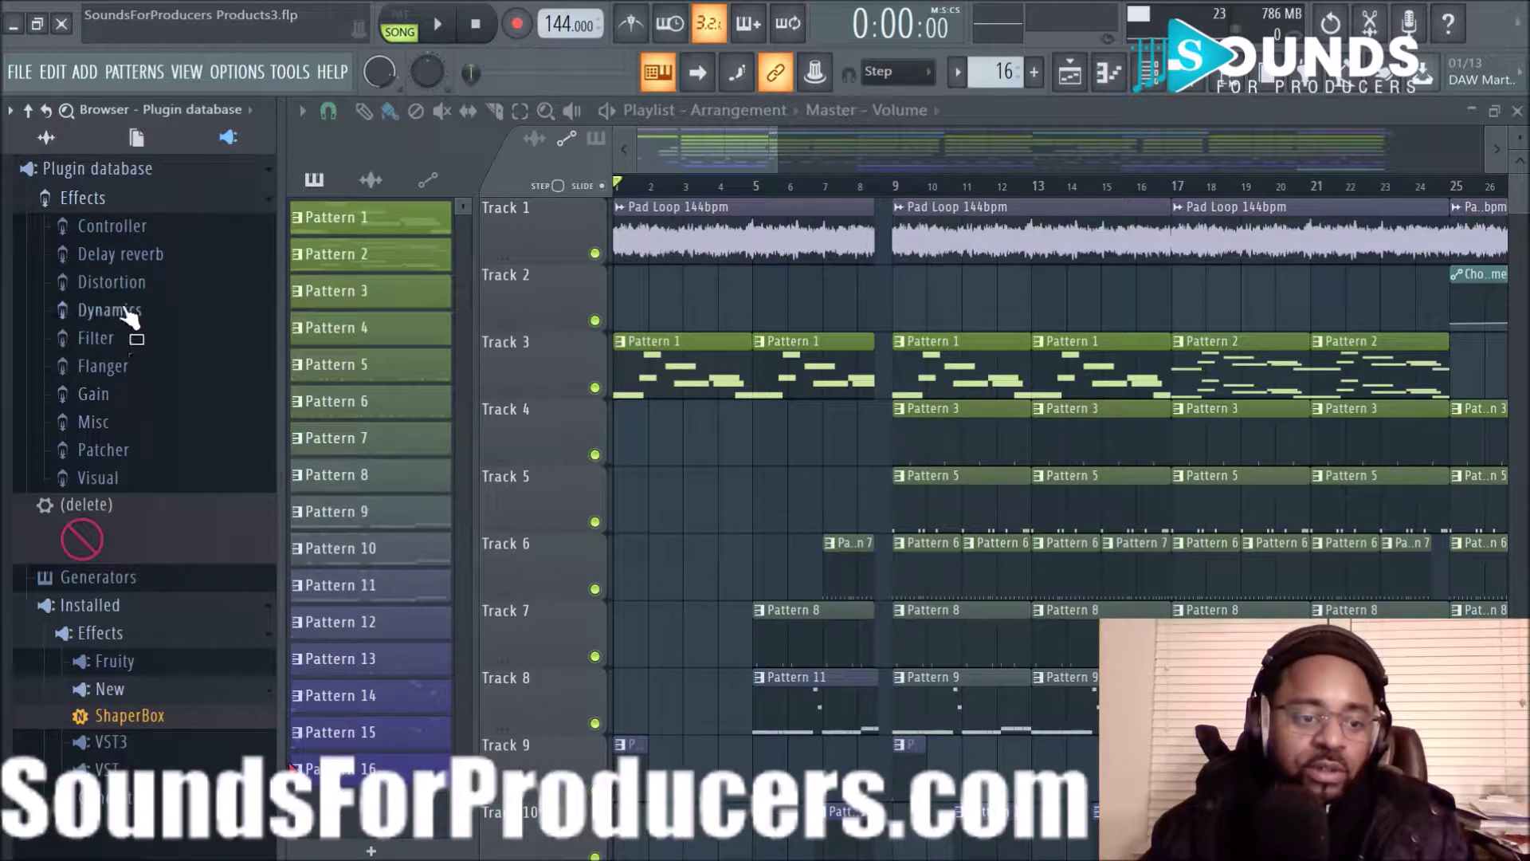
click(120, 283)
scroll(127, 399, down, 3)
scroll(127, 358, up, 3)
click(127, 284)
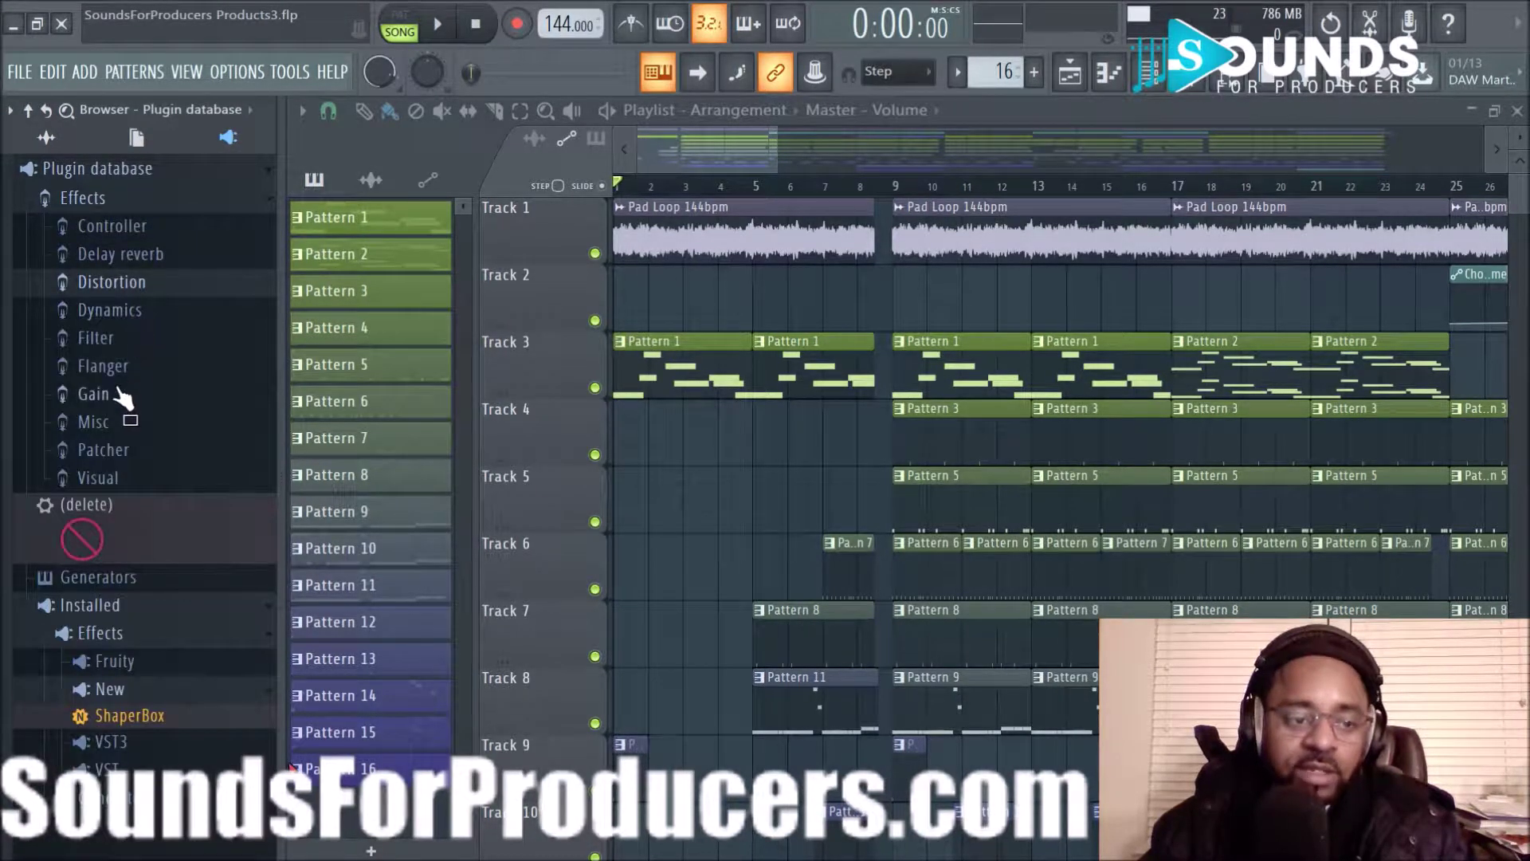
- Look through the Patcher and Misc effect plugins and collapse the Effects category
click(109, 457)
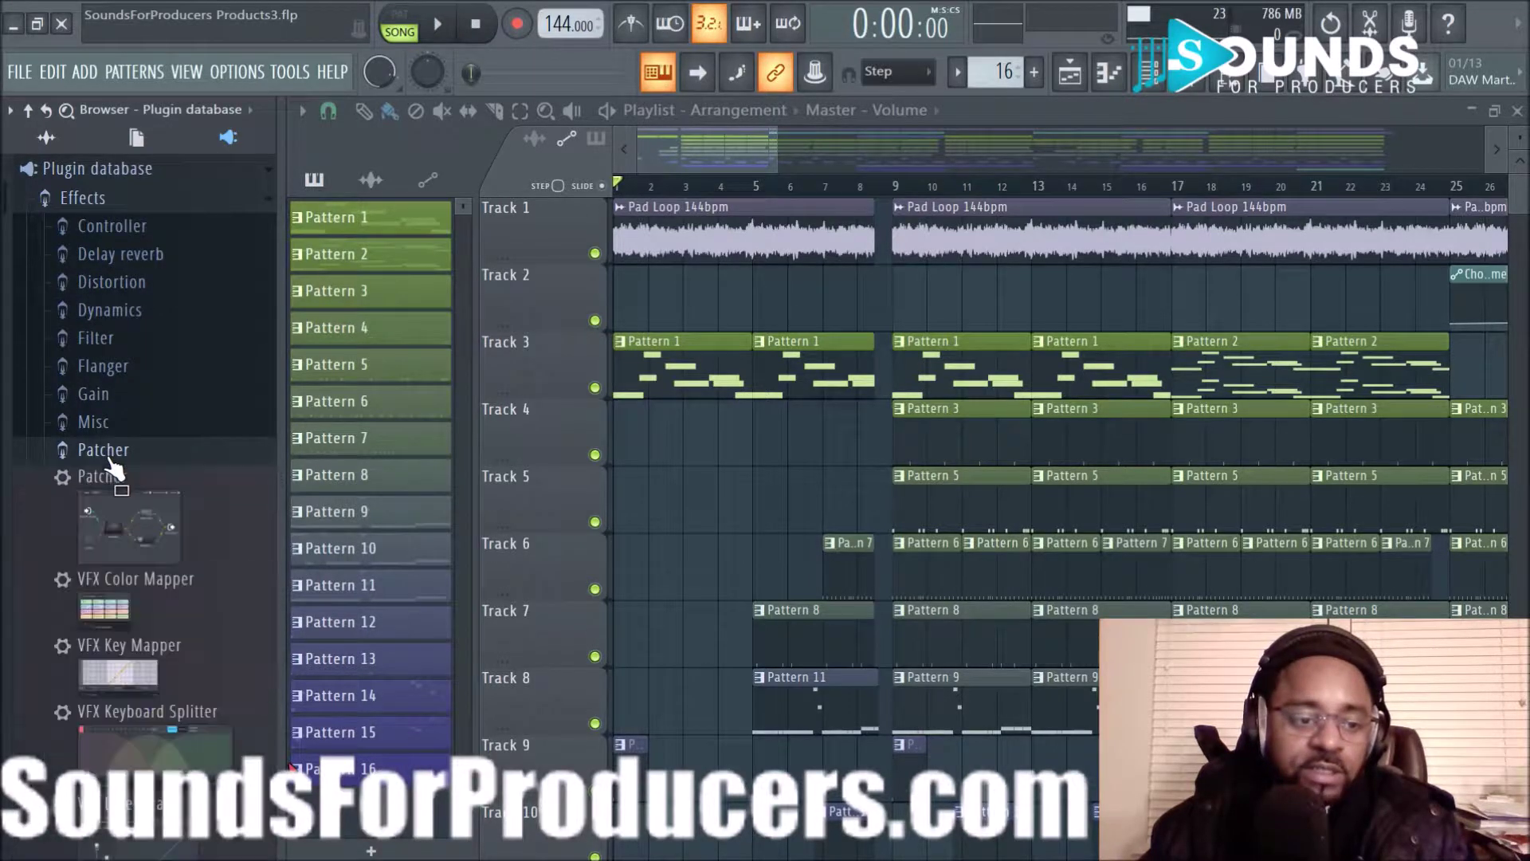
scroll(119, 519, down, 2)
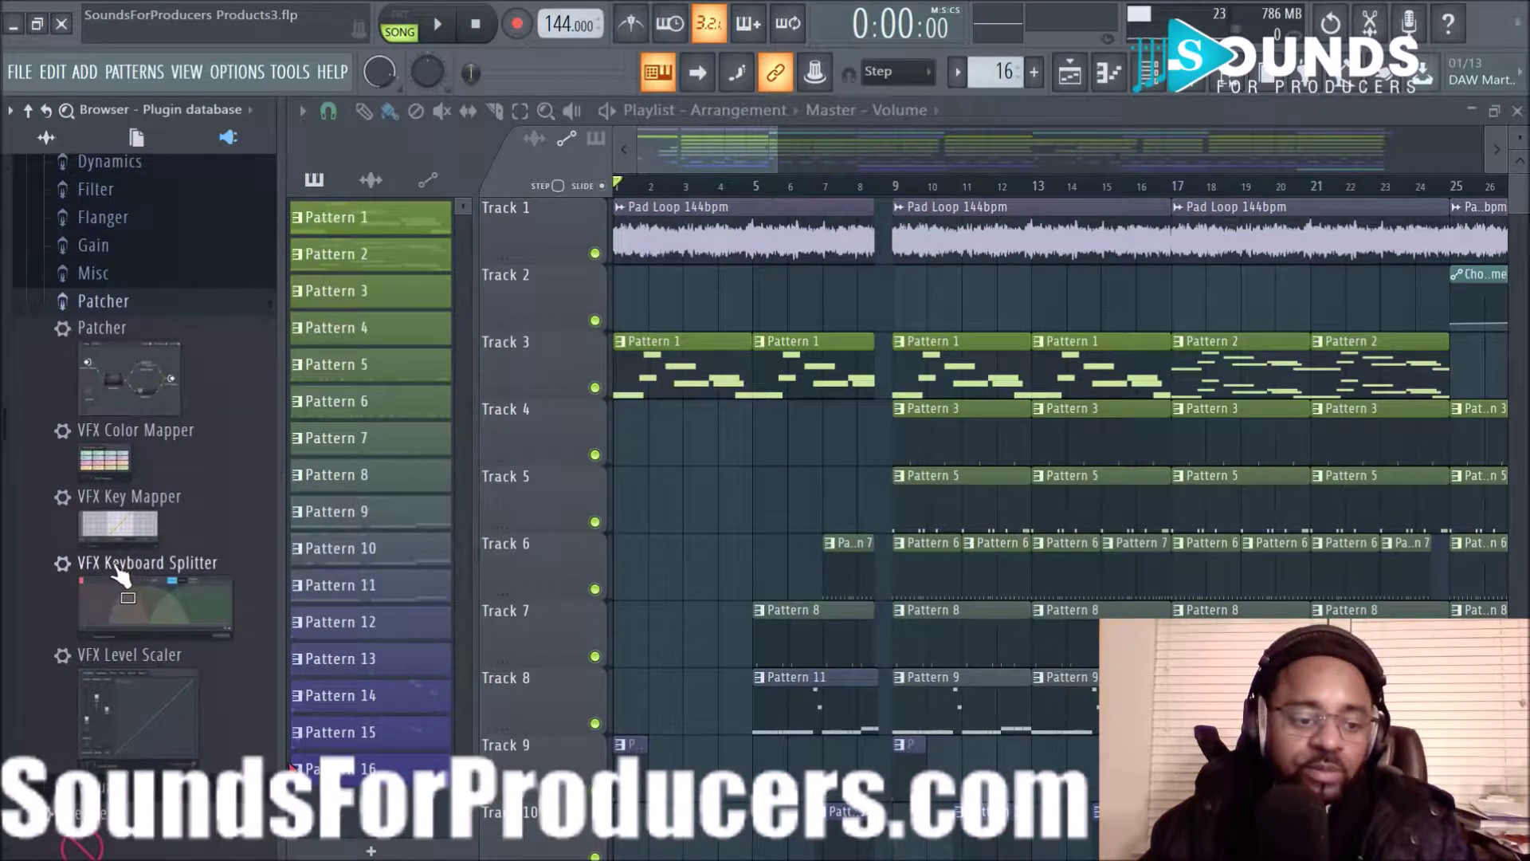
click(116, 272)
scroll(126, 383, down, 5)
scroll(147, 510, down, 4)
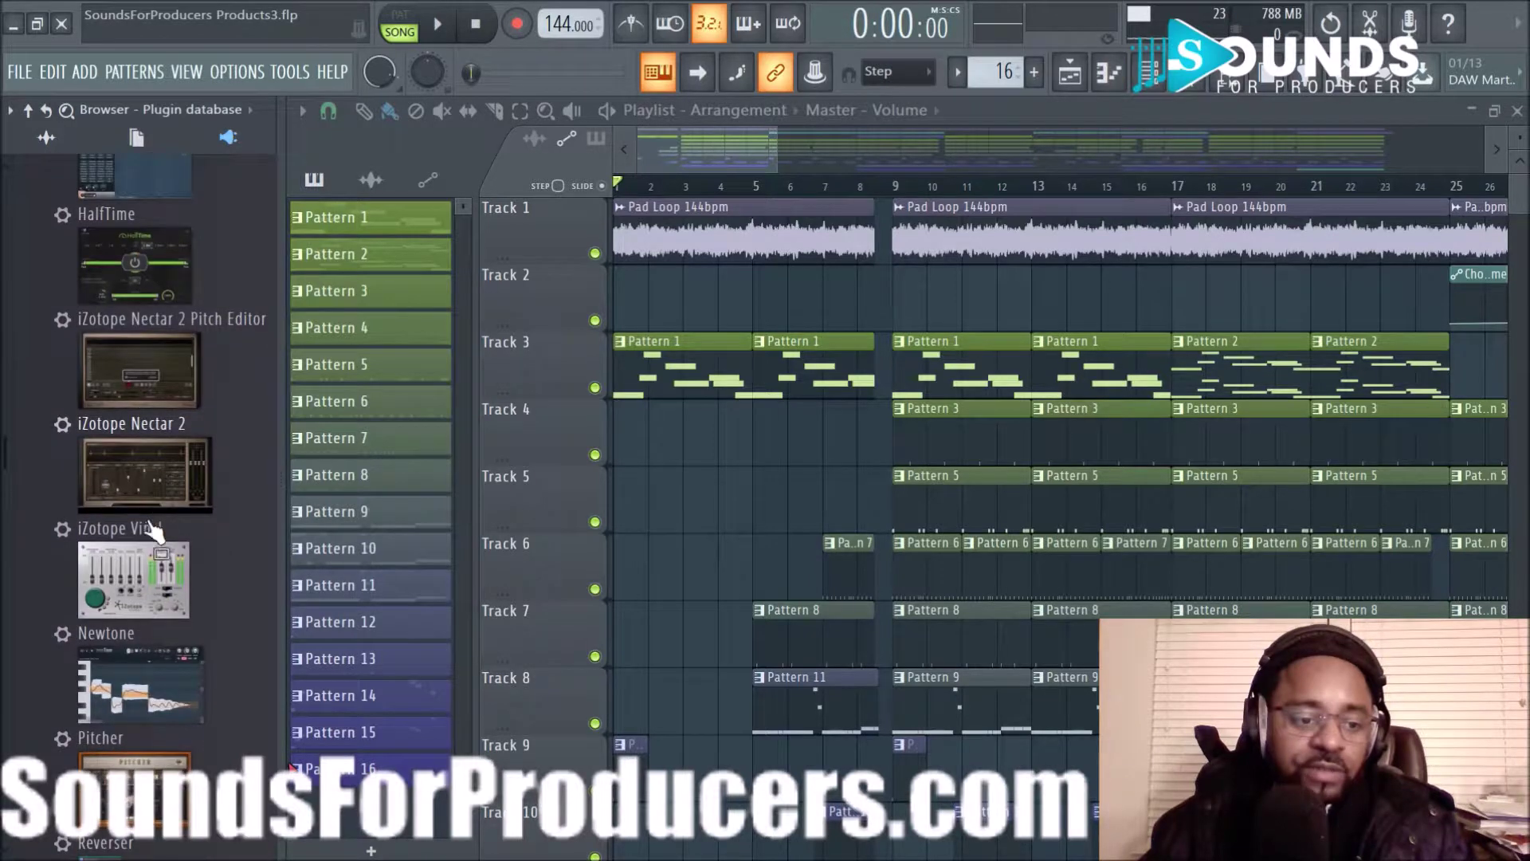
scroll(145, 534, up, 10)
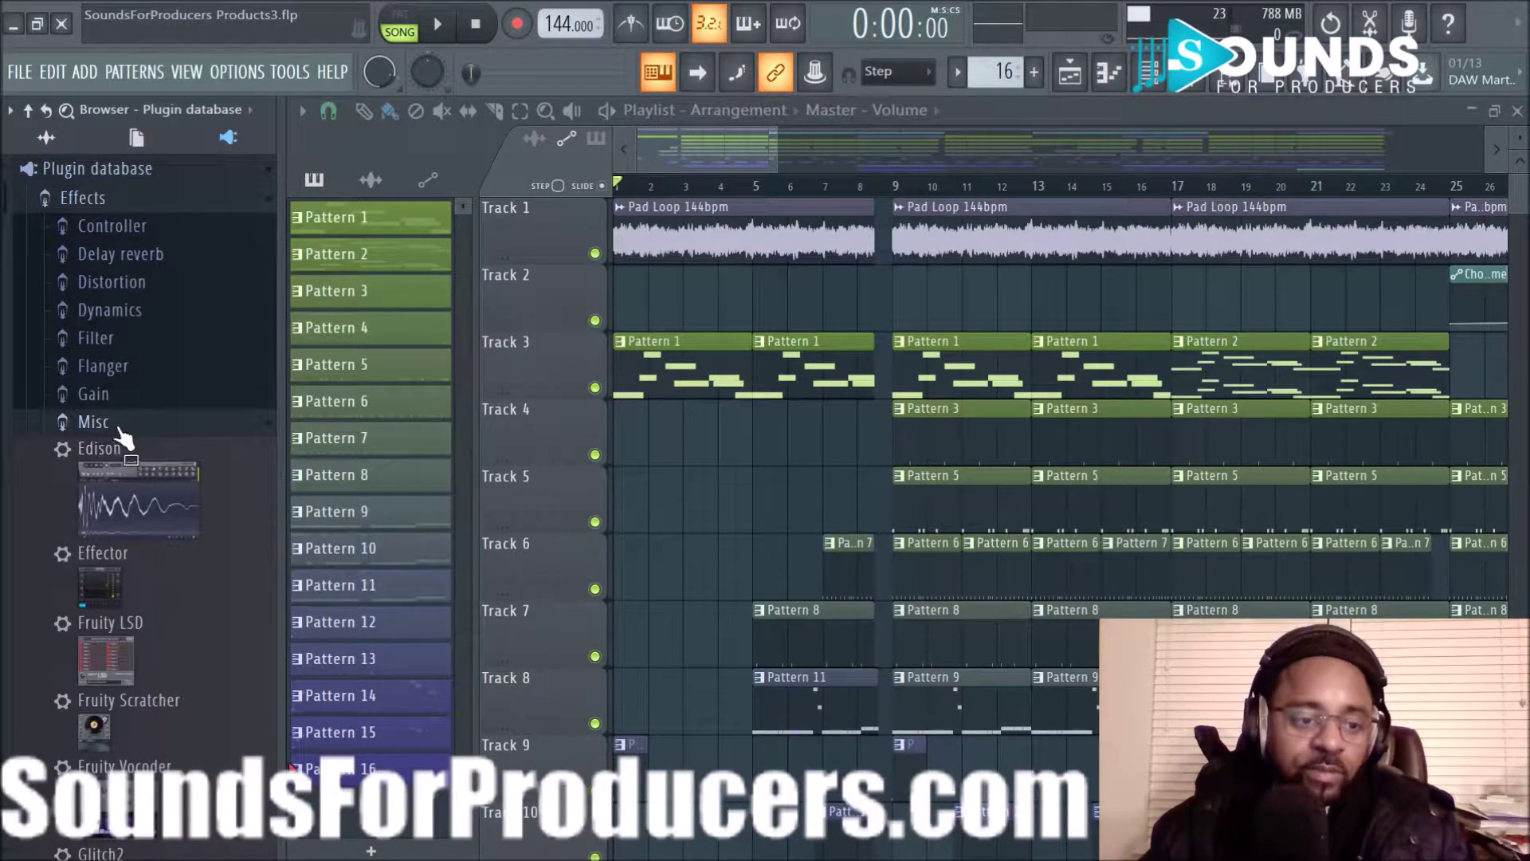
click(120, 425)
click(120, 199)
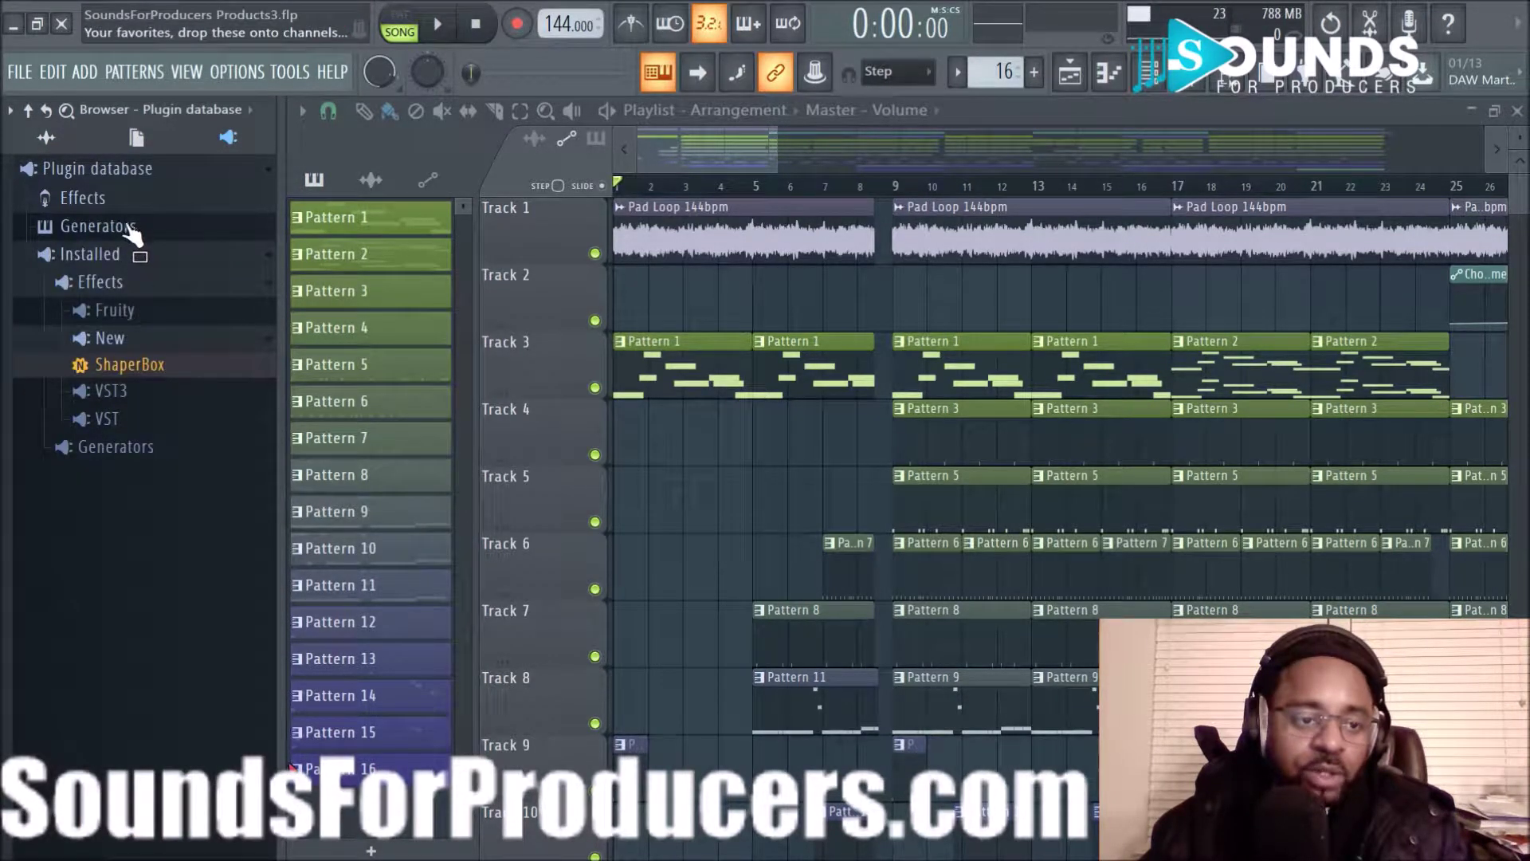
- Briefly expand and collapse the Generators category, and leave the Installed category collapsed
click(131, 231)
click(128, 230)
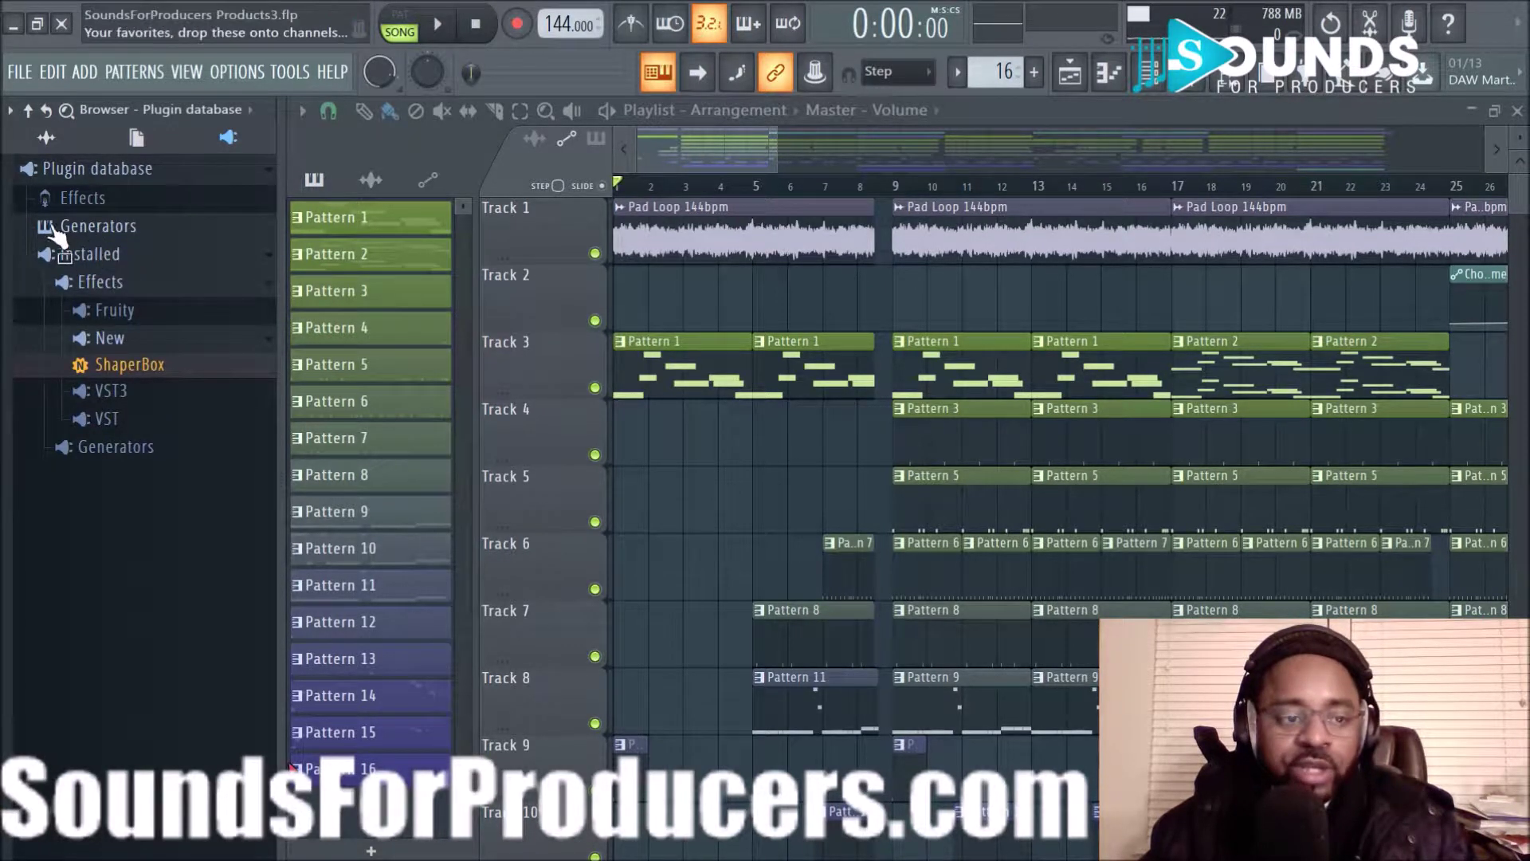
click(112, 261)
click(110, 264)
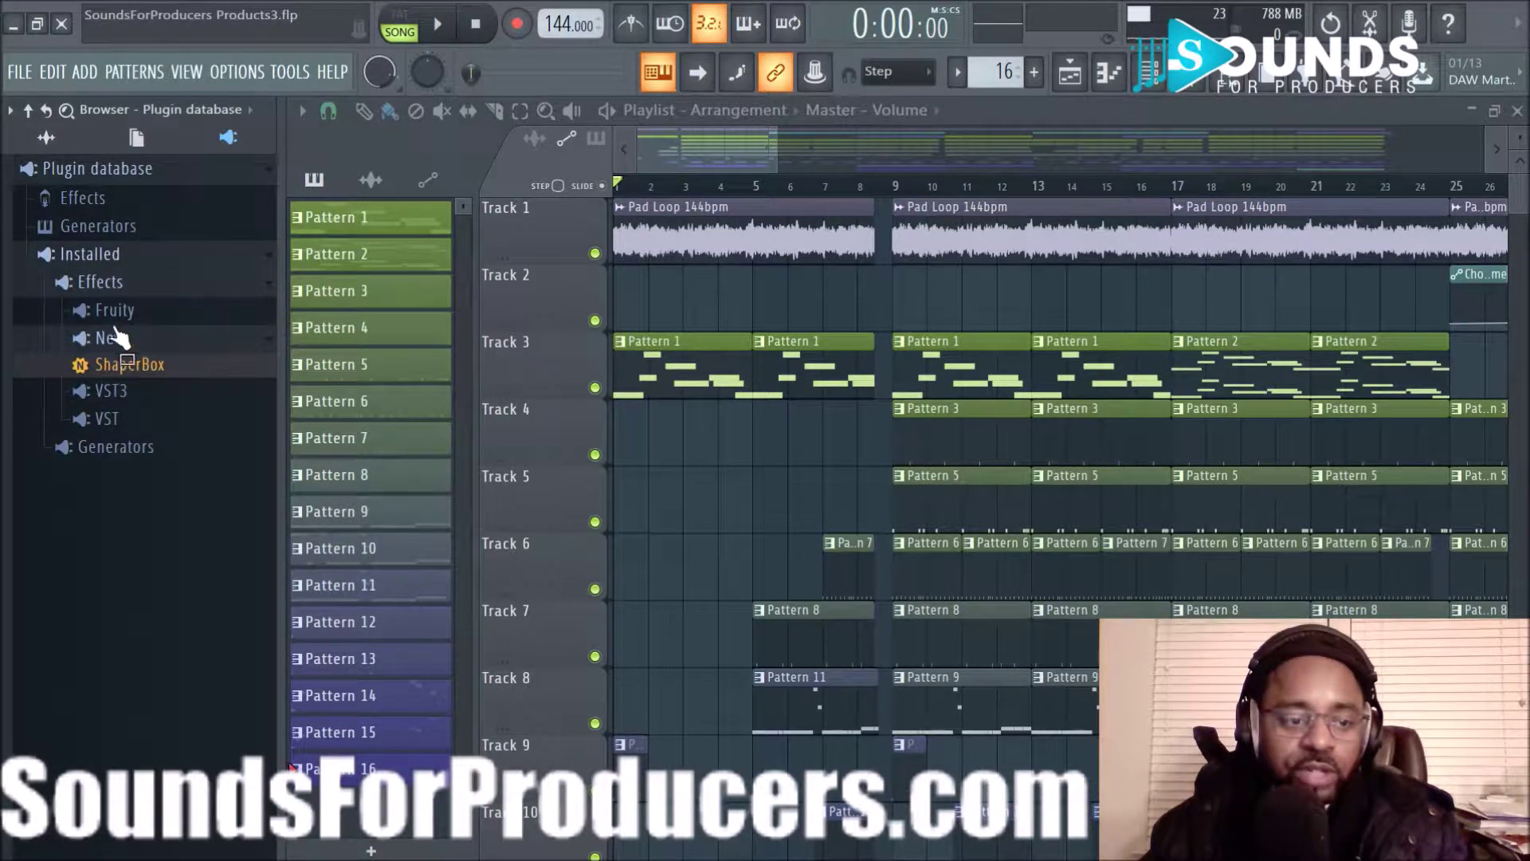
click(95, 255)
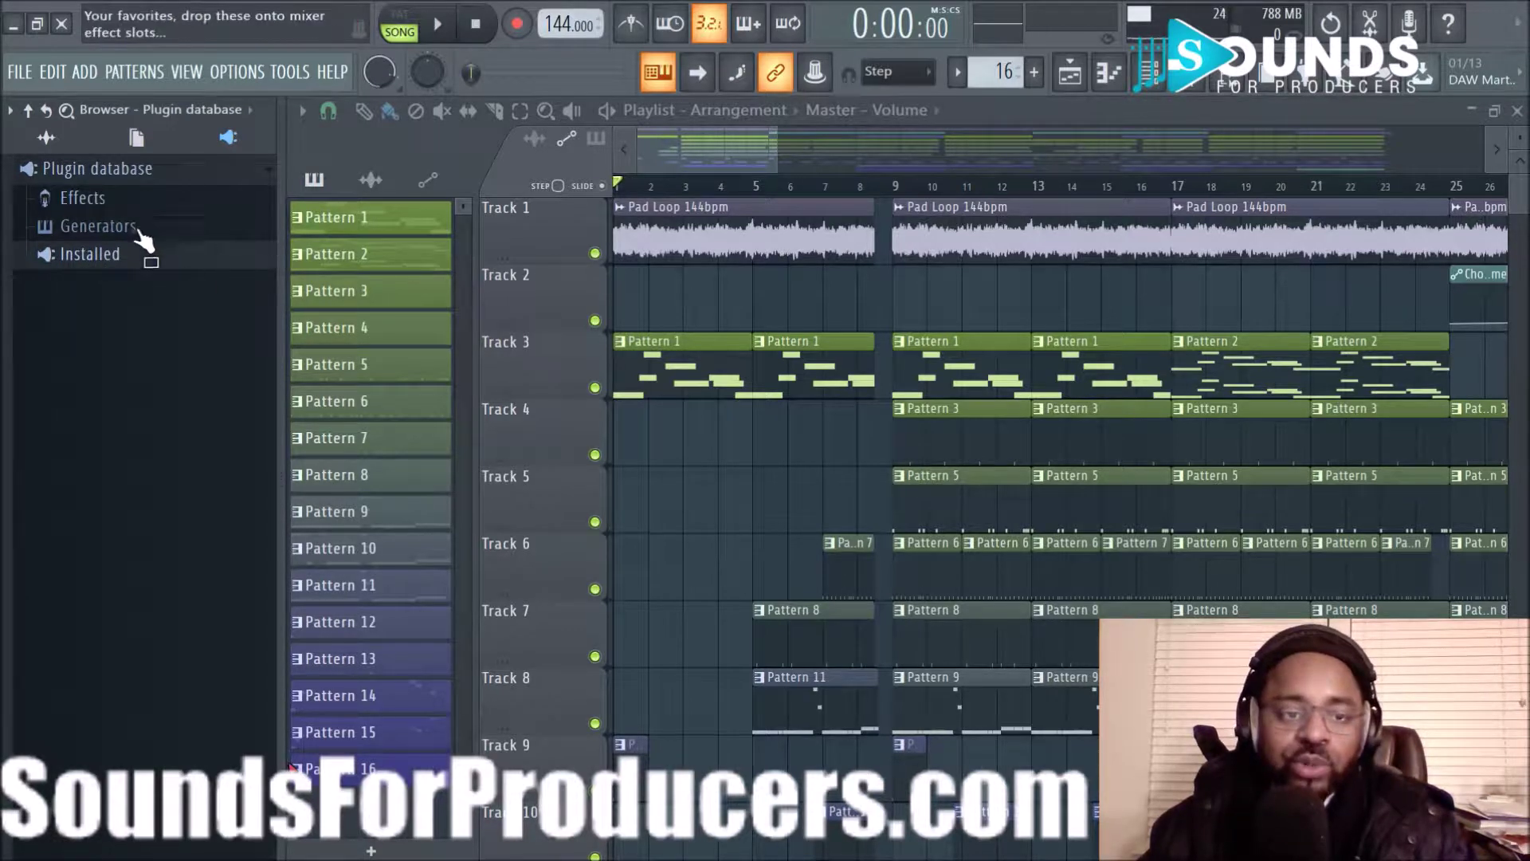
- Open the Plugin Manager, review its plugin search paths and the list of plugins, and close it
click(235, 77)
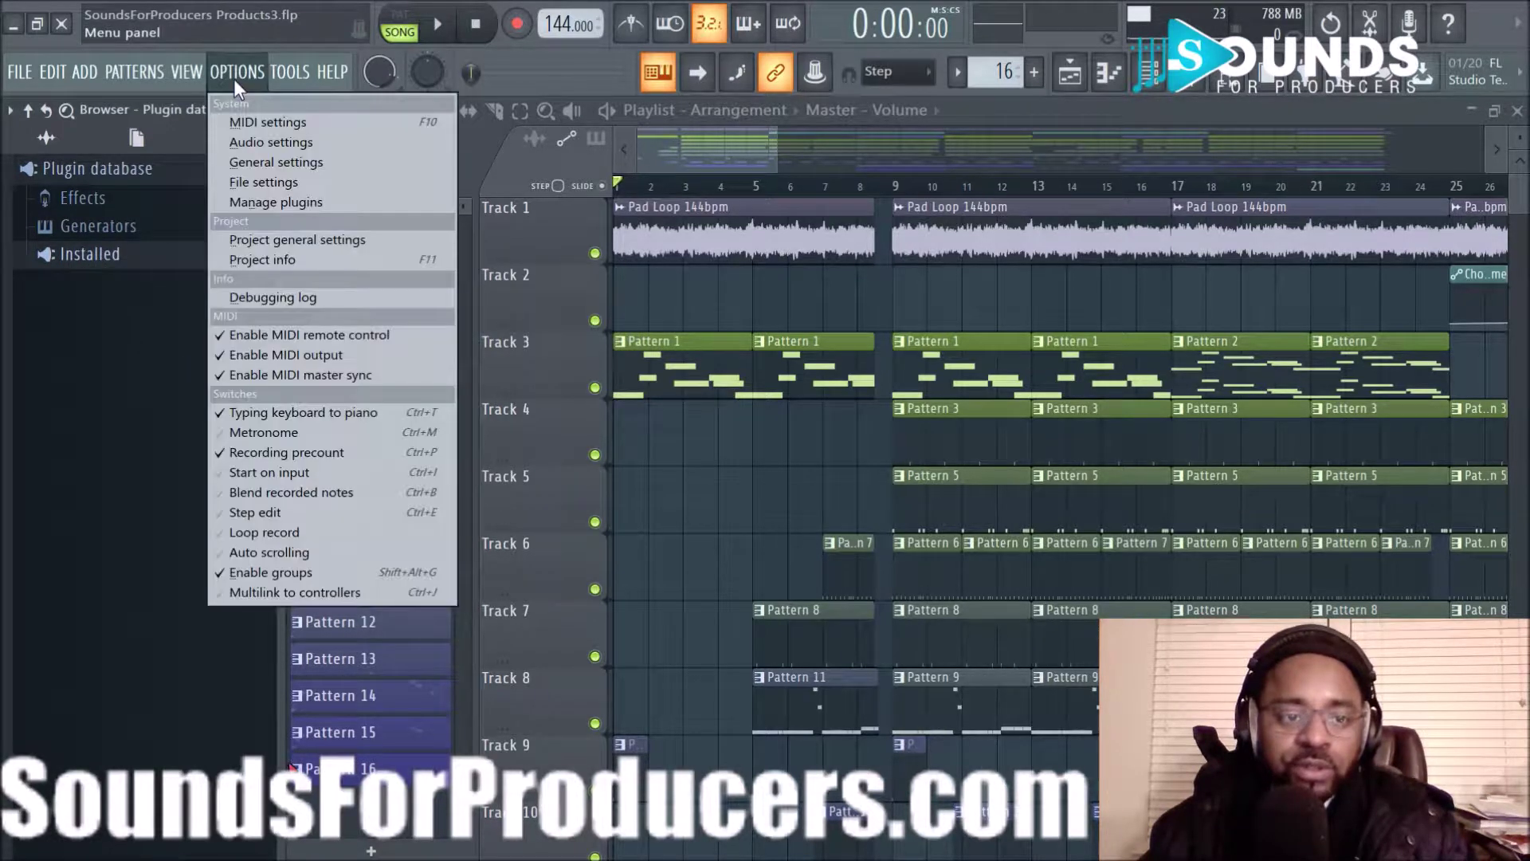
click(256, 201)
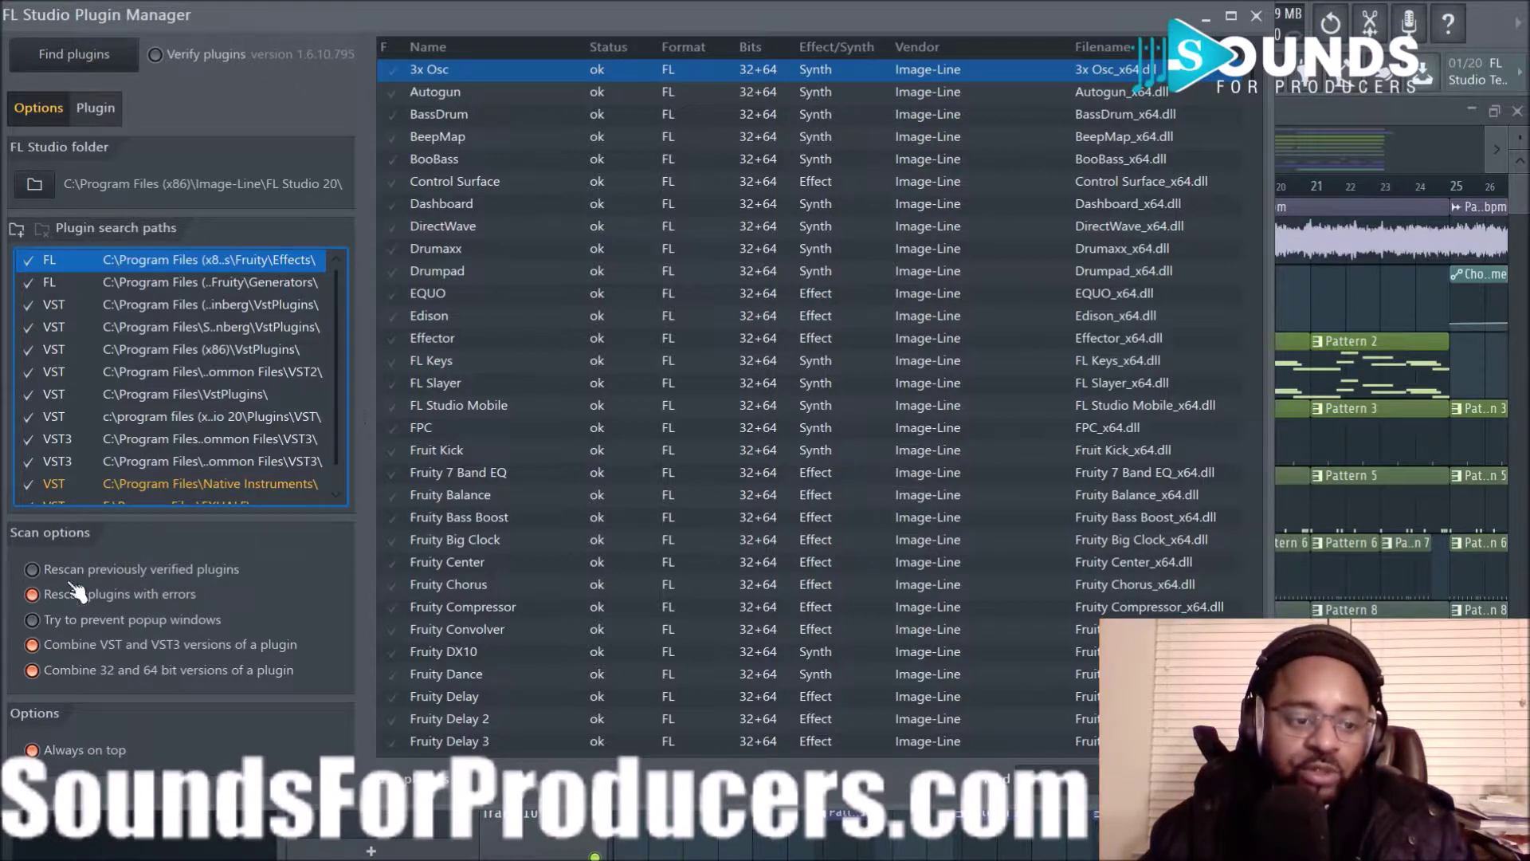
scroll(76, 368, down, 1)
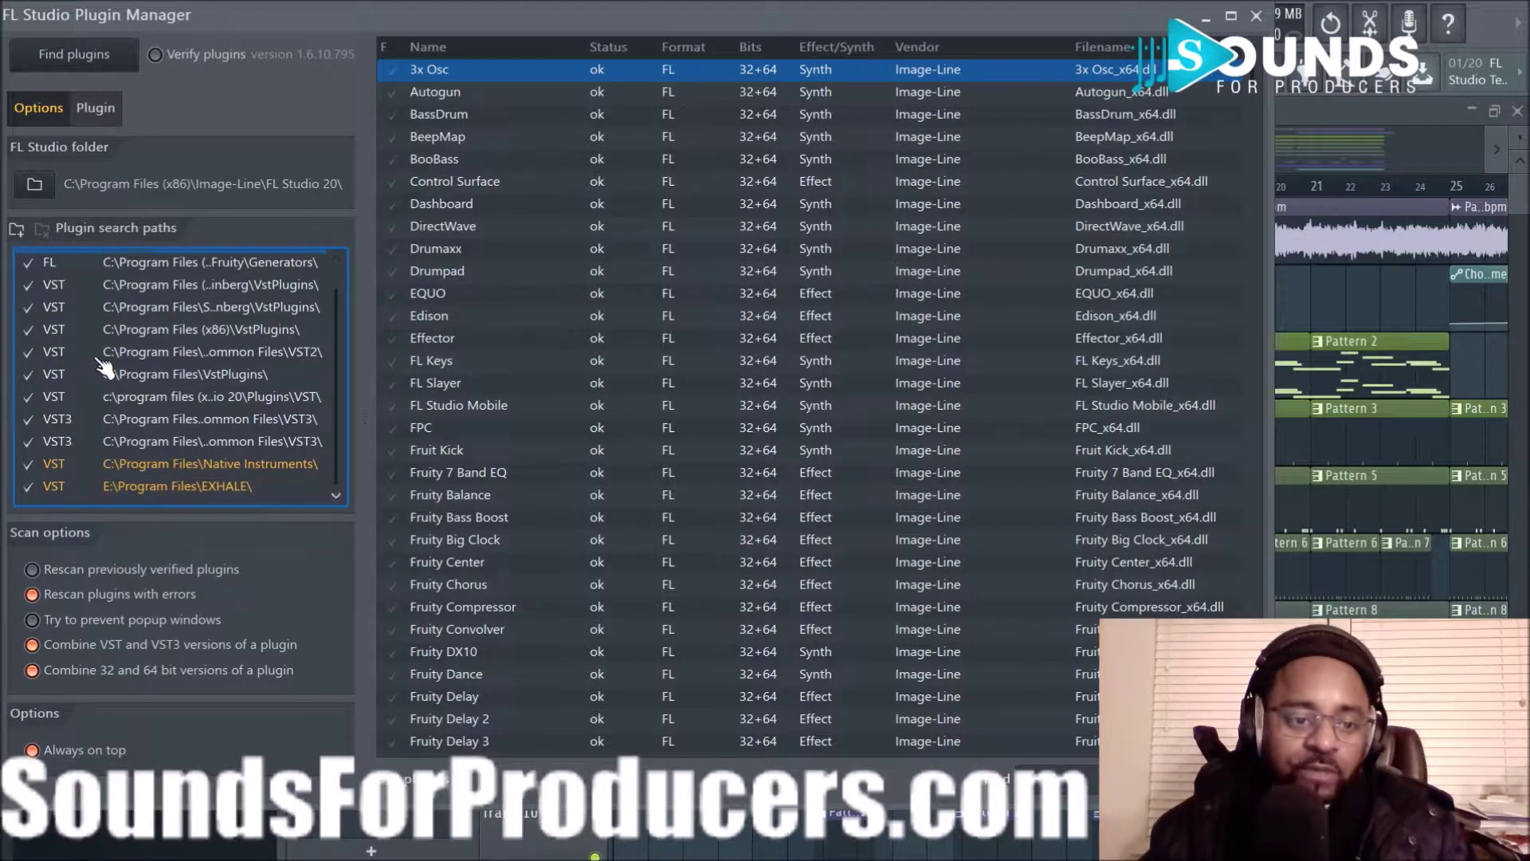
scroll(183, 426, up, 1)
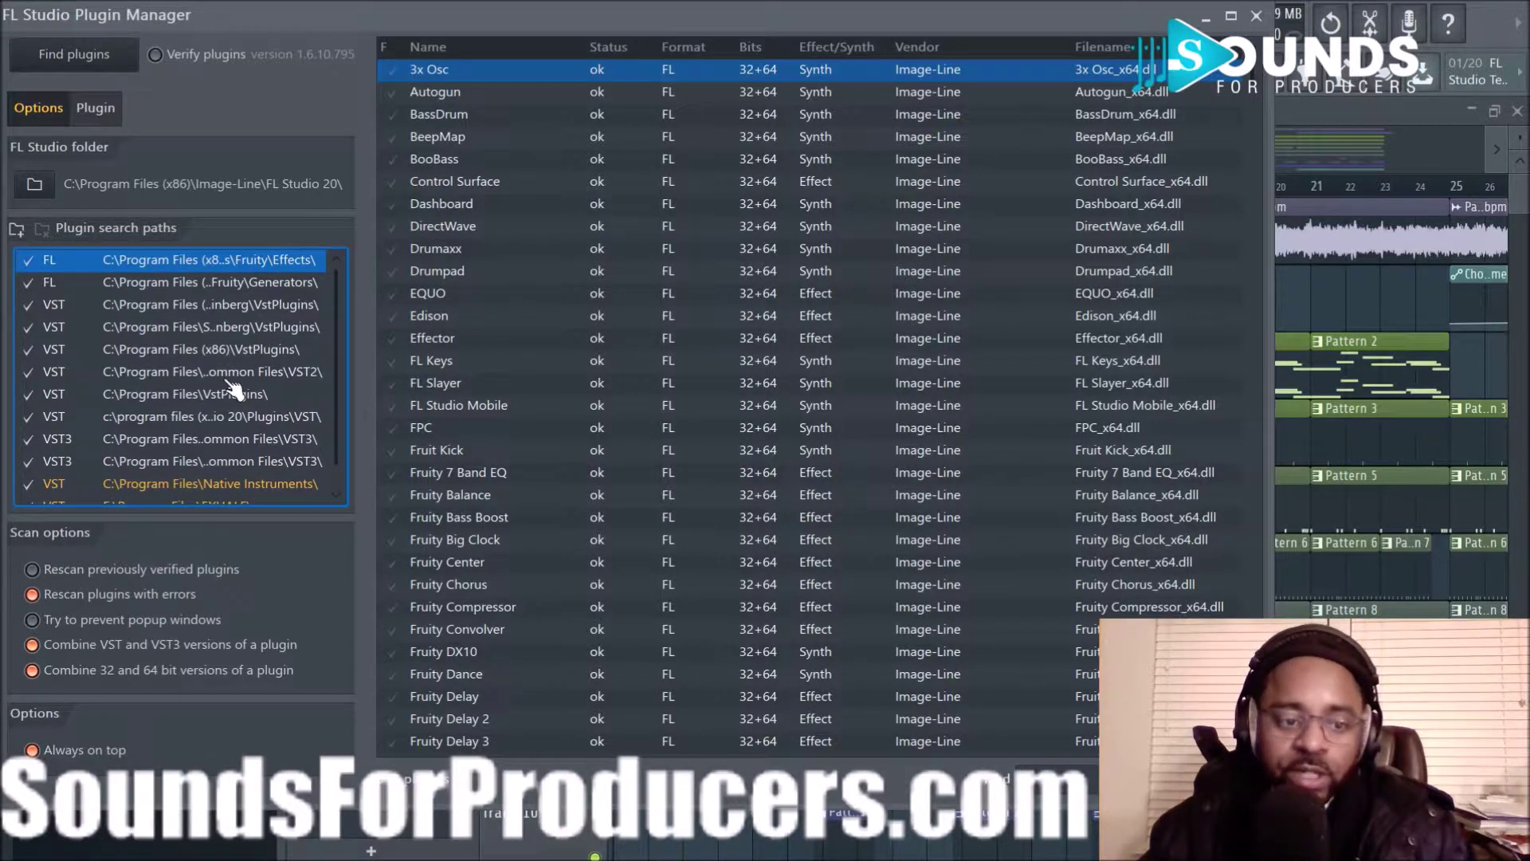
scroll(634, 299, down, 1)
scroll(633, 299, down, 20)
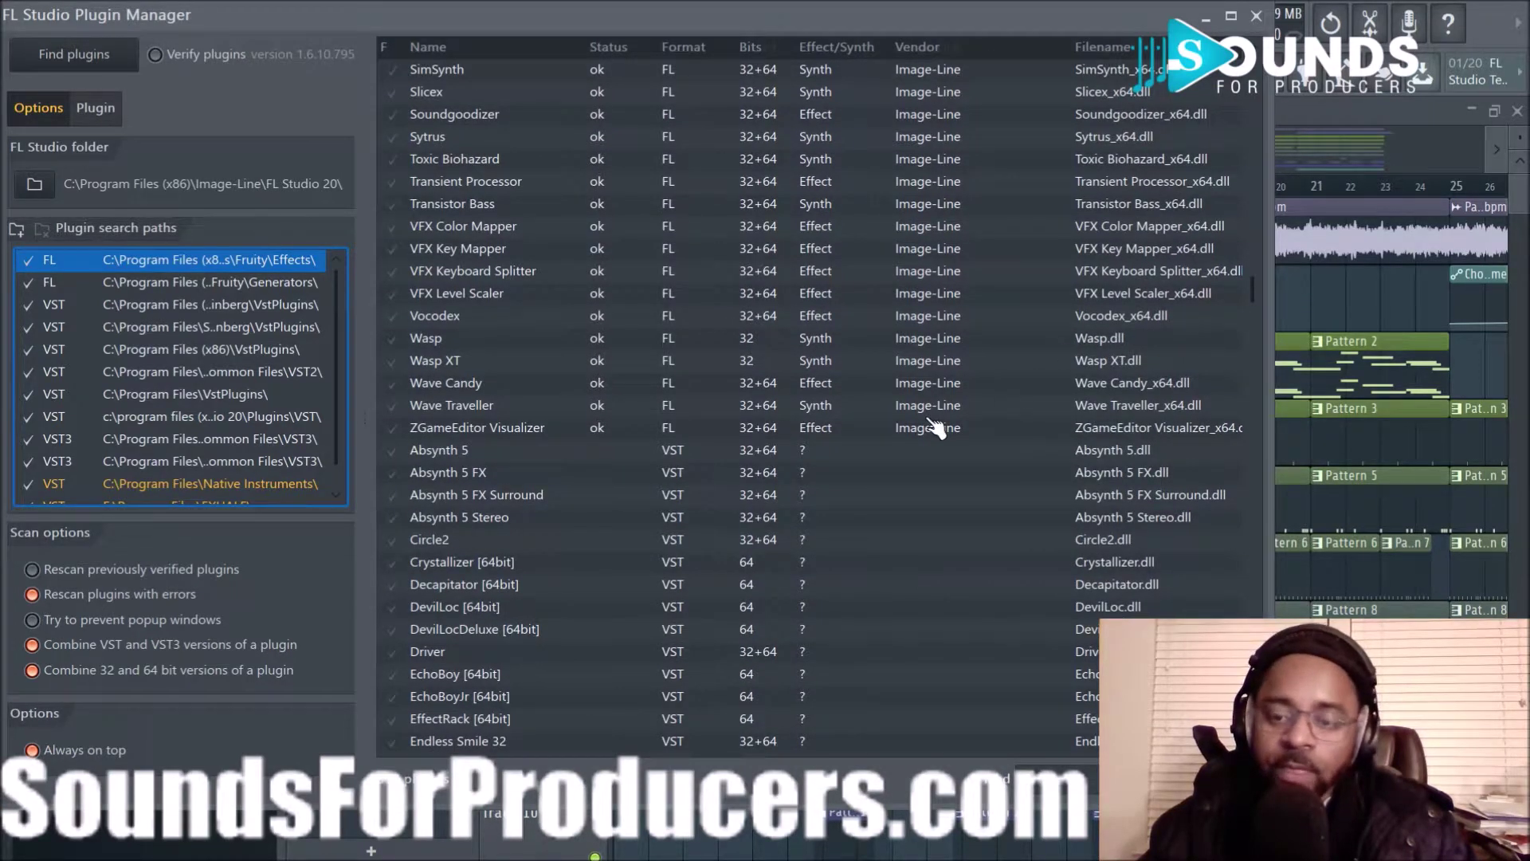
scroll(632, 410, down, 15)
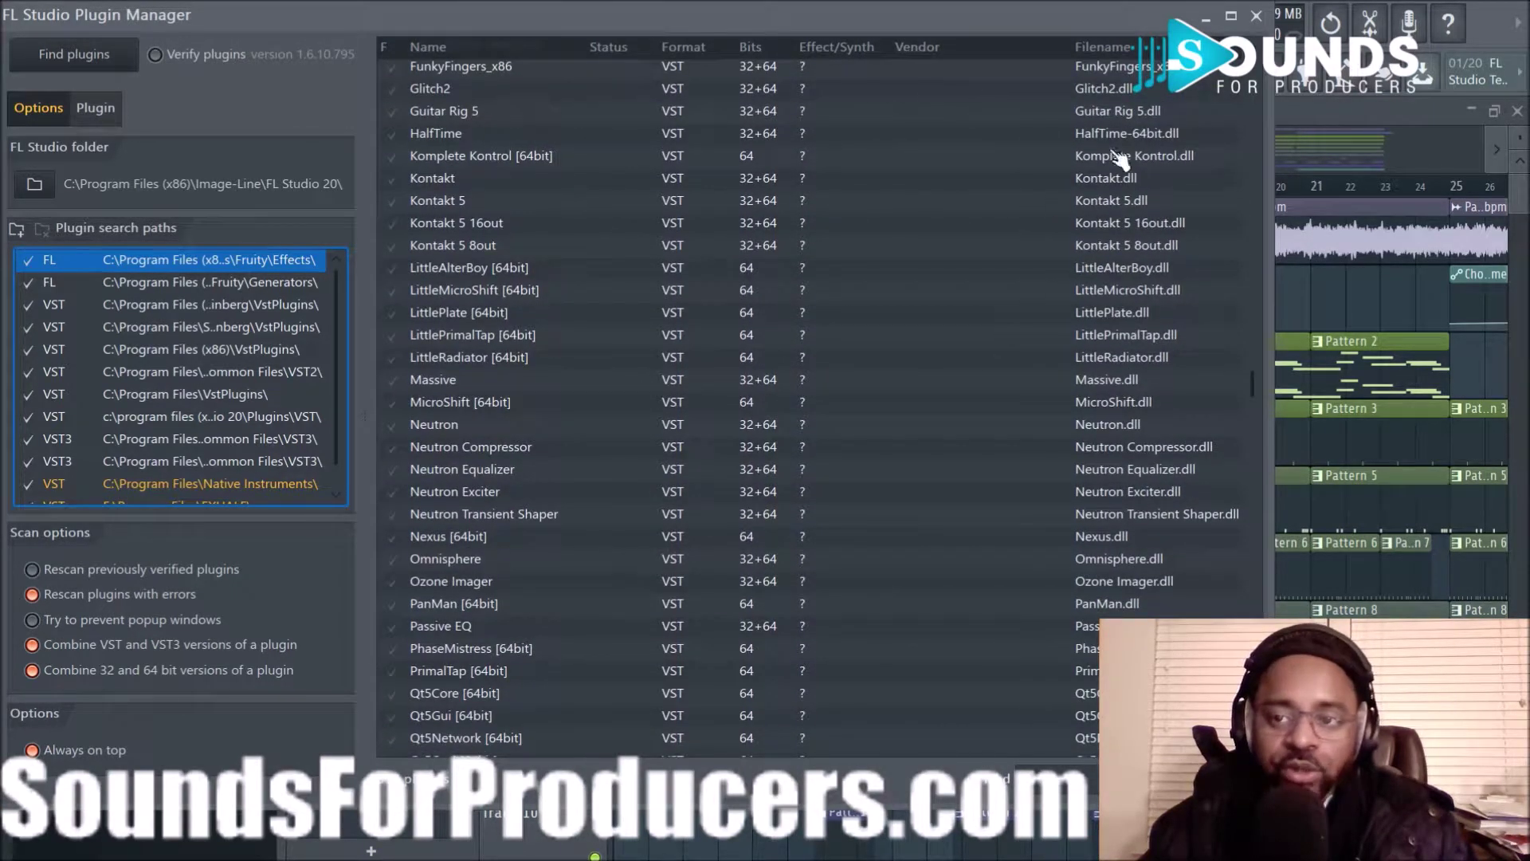
click(1256, 16)
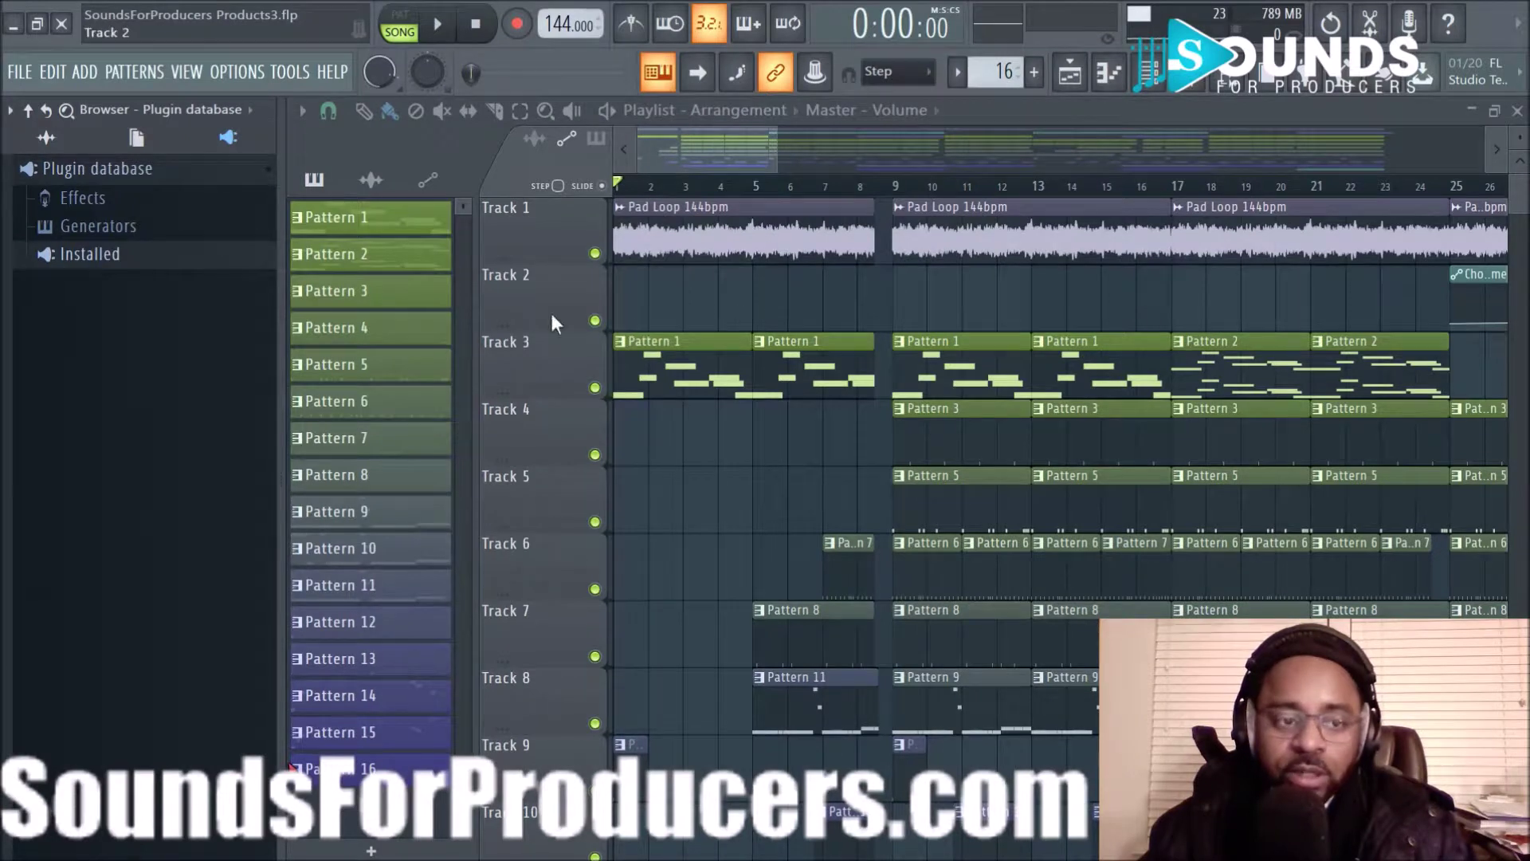
- Switch the browser to the All view and back to the plugin database, and hide the browser
click(46, 138)
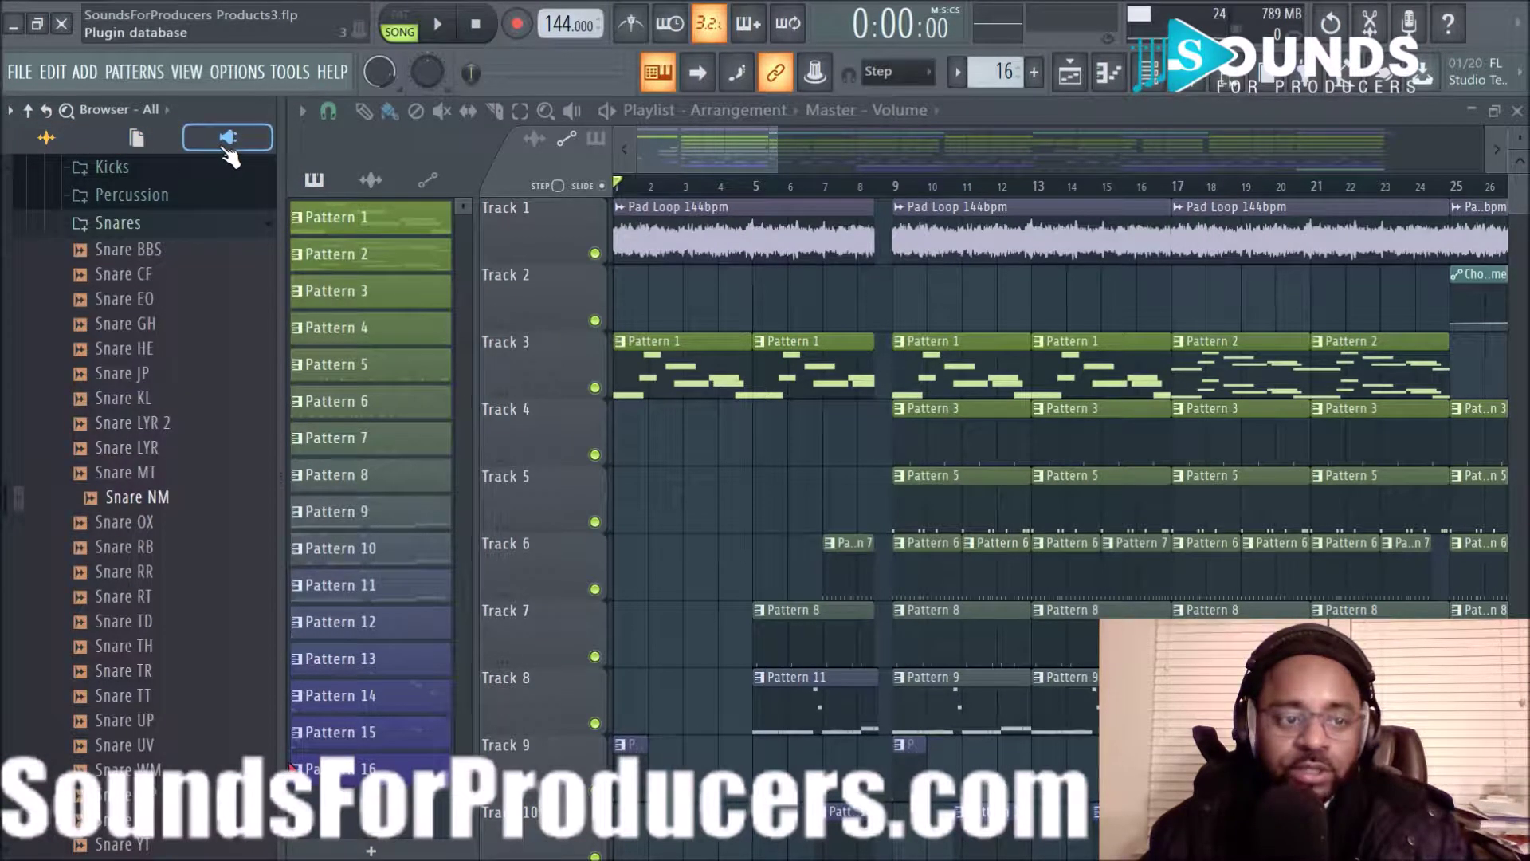
click(228, 140)
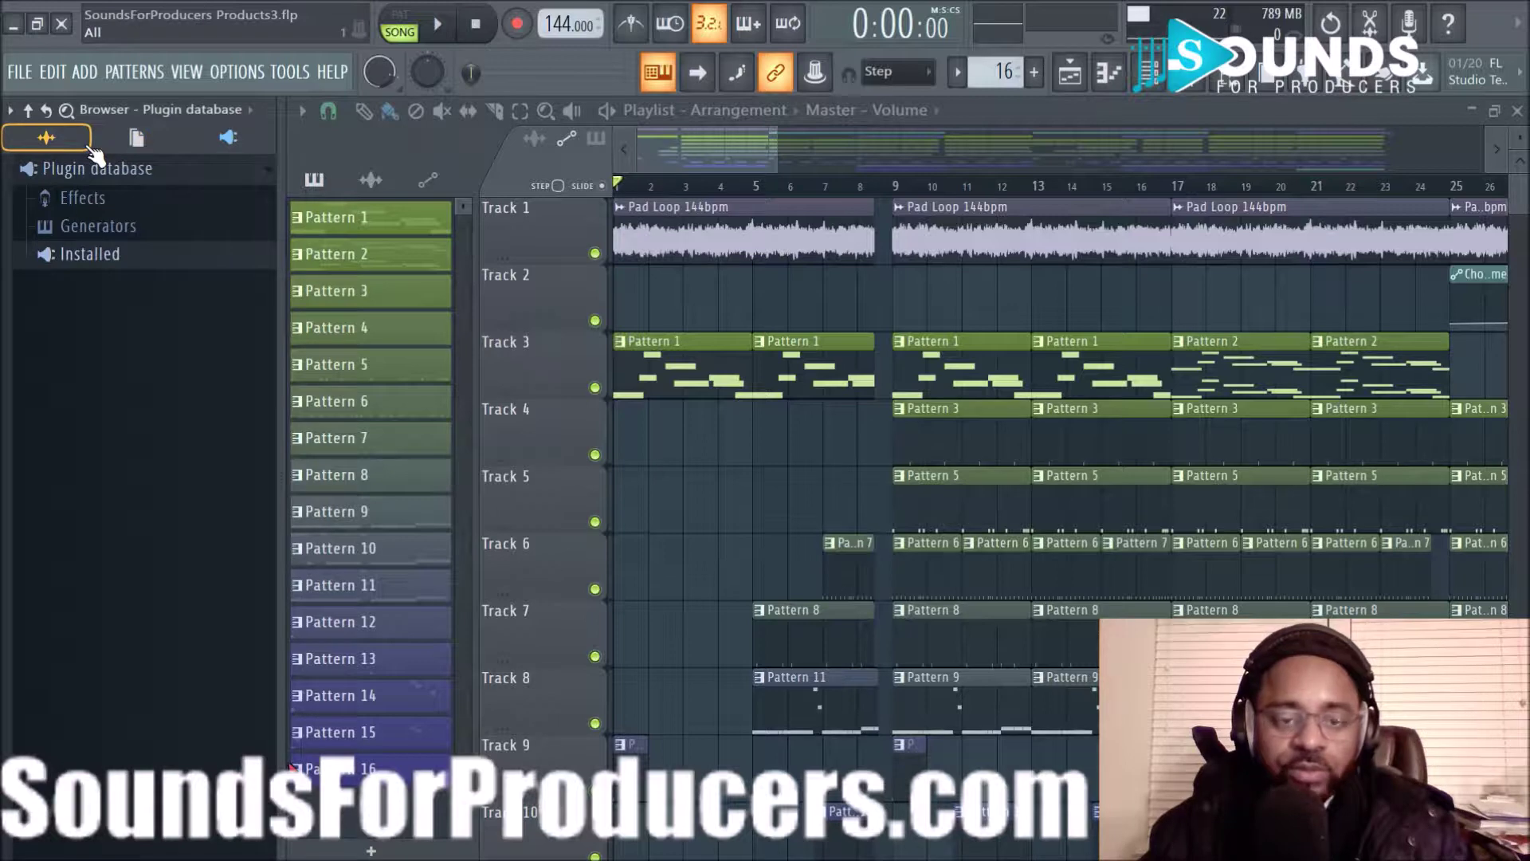
click(1226, 80)
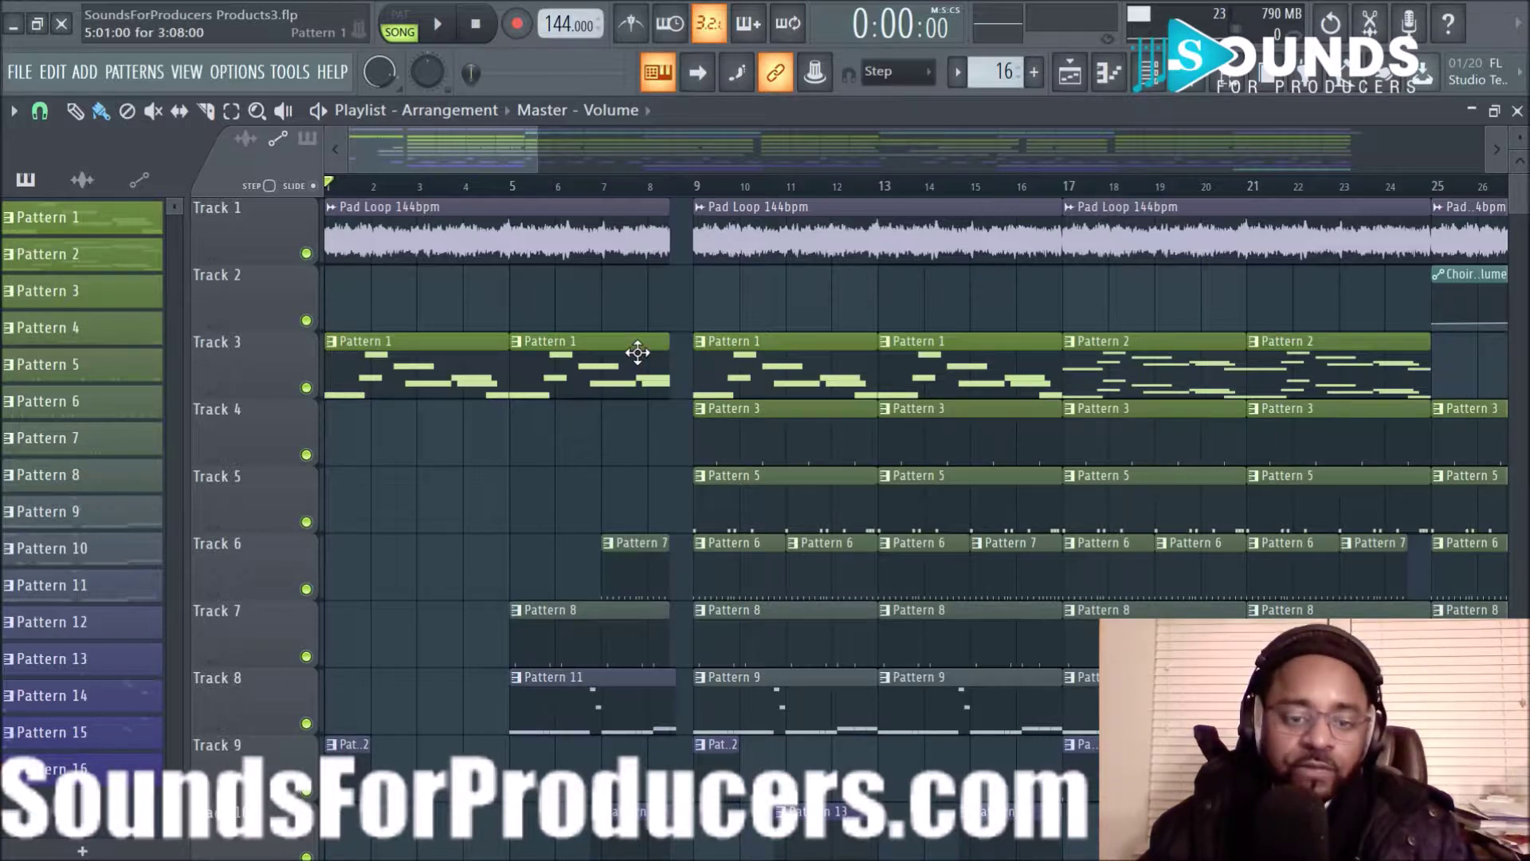
- Look over the playlist arrangement, open a Pattern 1 clip on Track 3 in the piano roll, and return to the playlist
scroll(805, 185, down, 4)
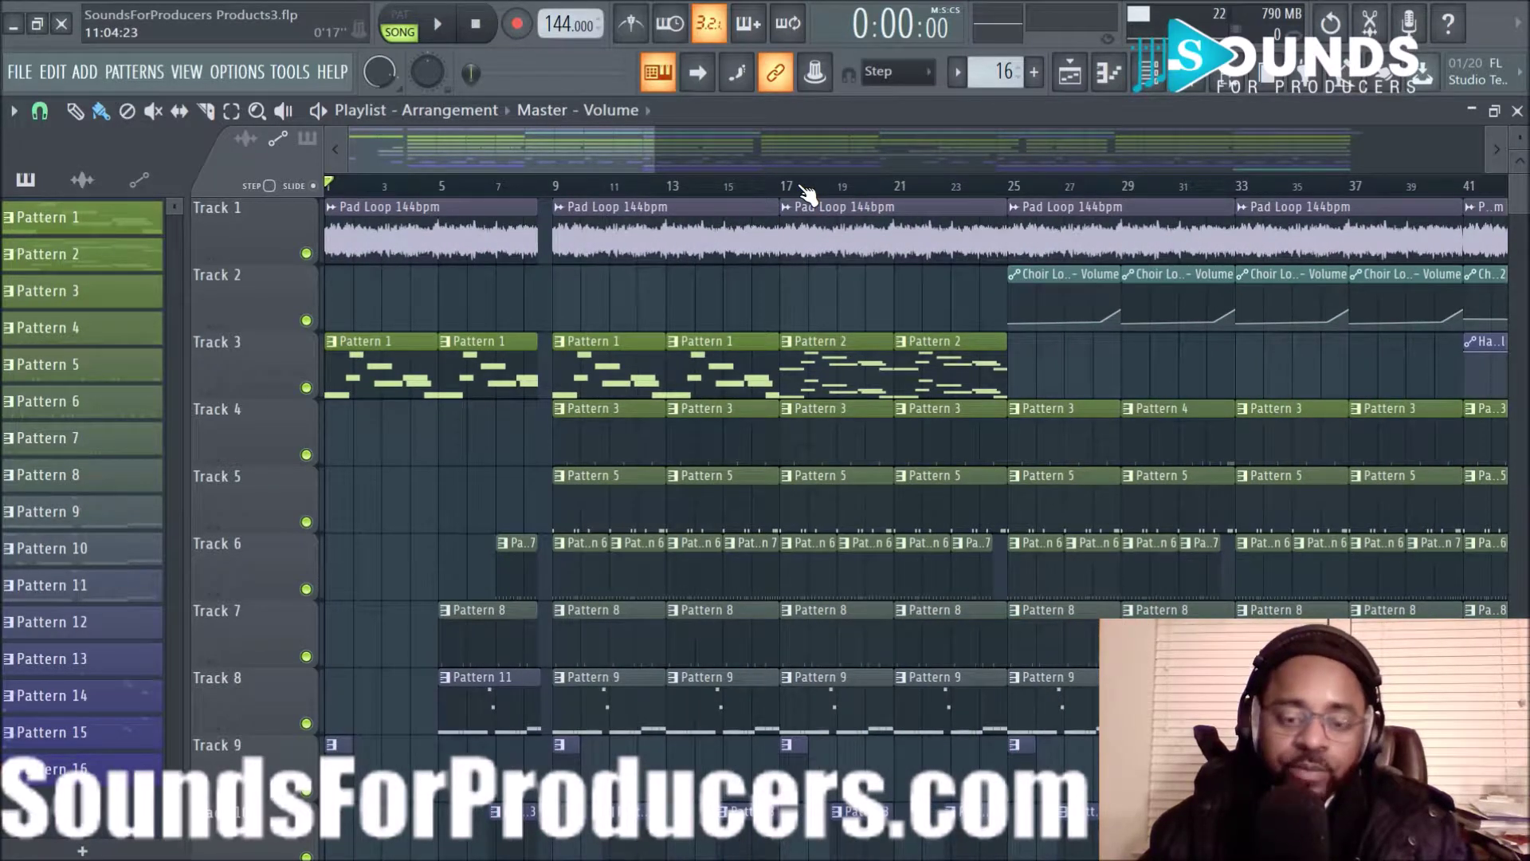
scroll(829, 191, down, 2)
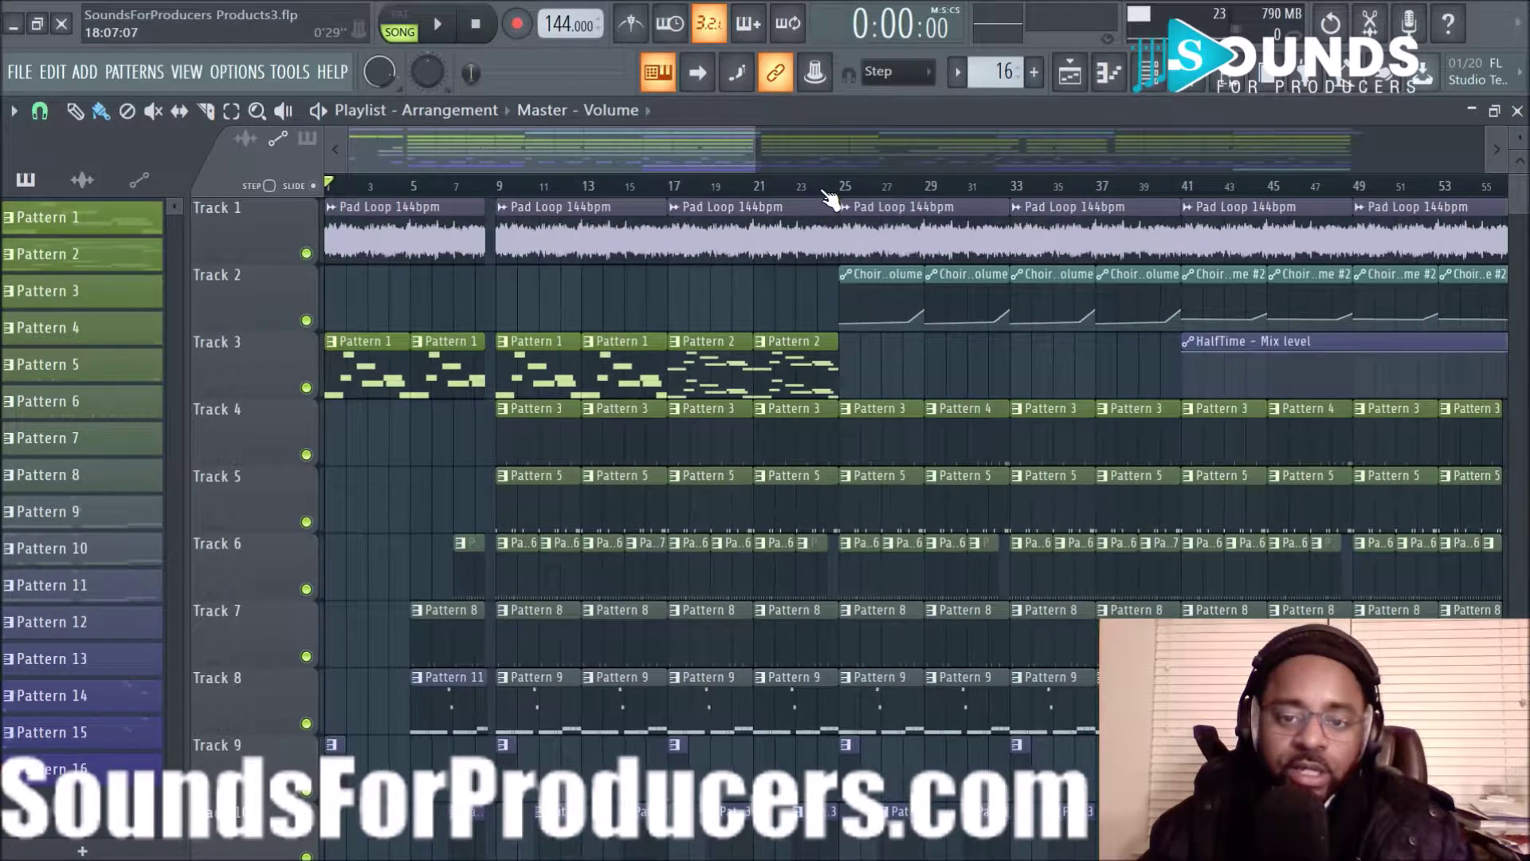
scroll(893, 518, down, 2)
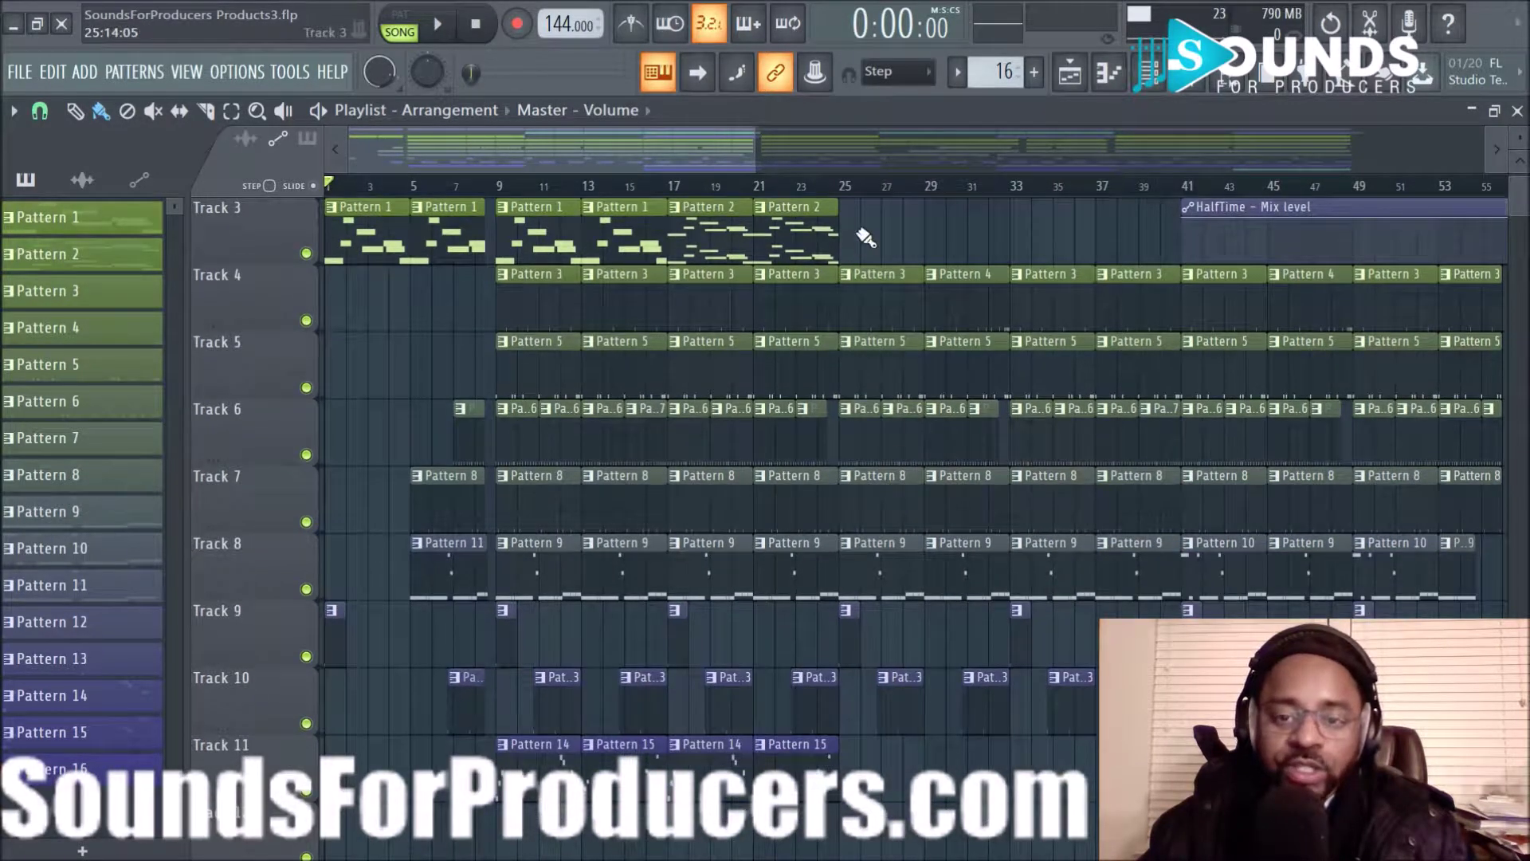
scroll(864, 194, down, 2)
scroll(830, 369, up, 2)
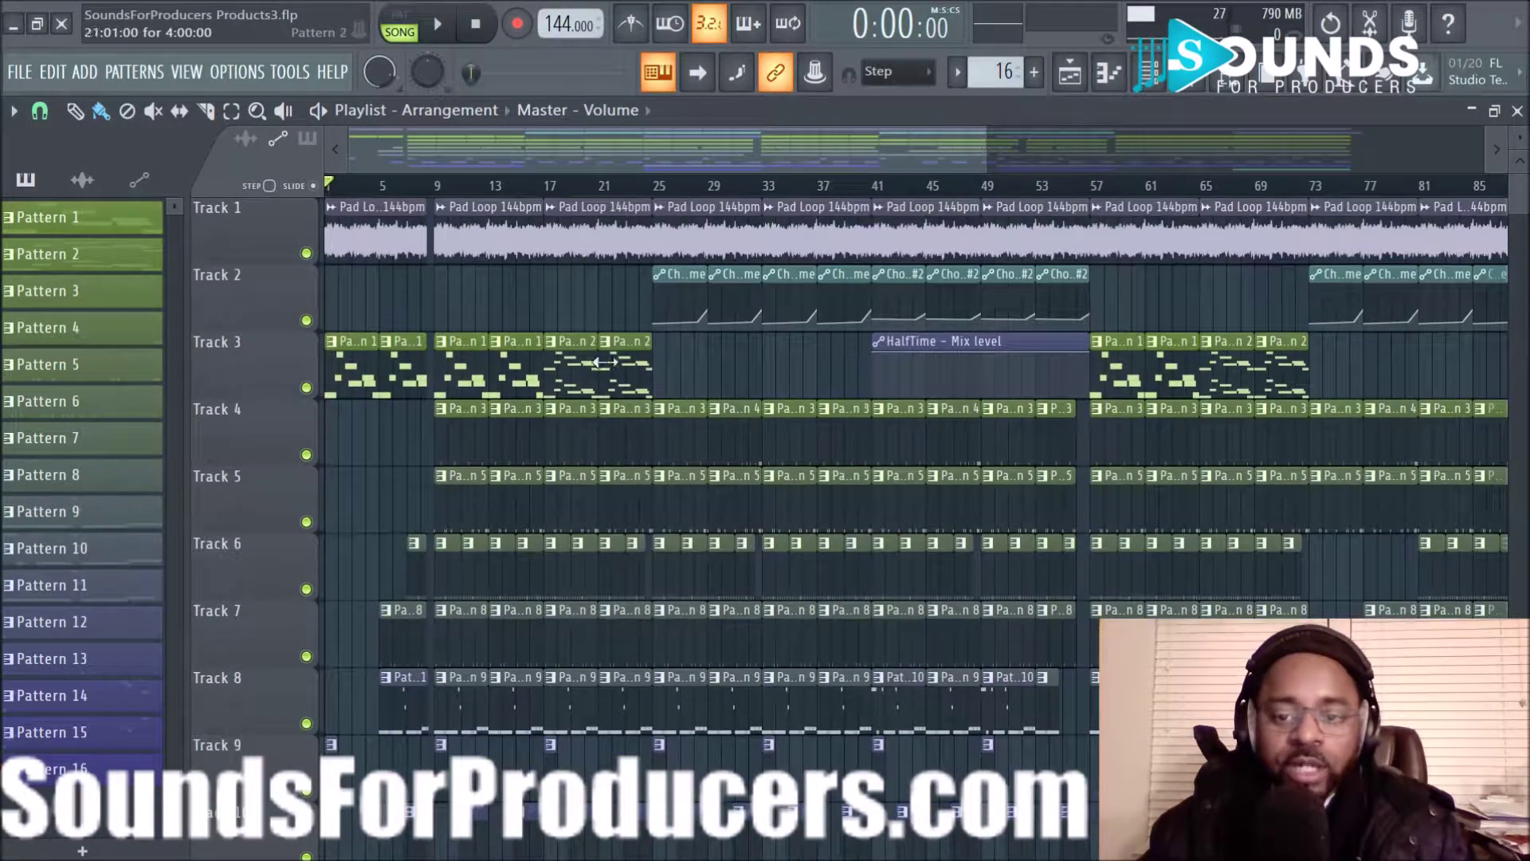
double_click(465, 380)
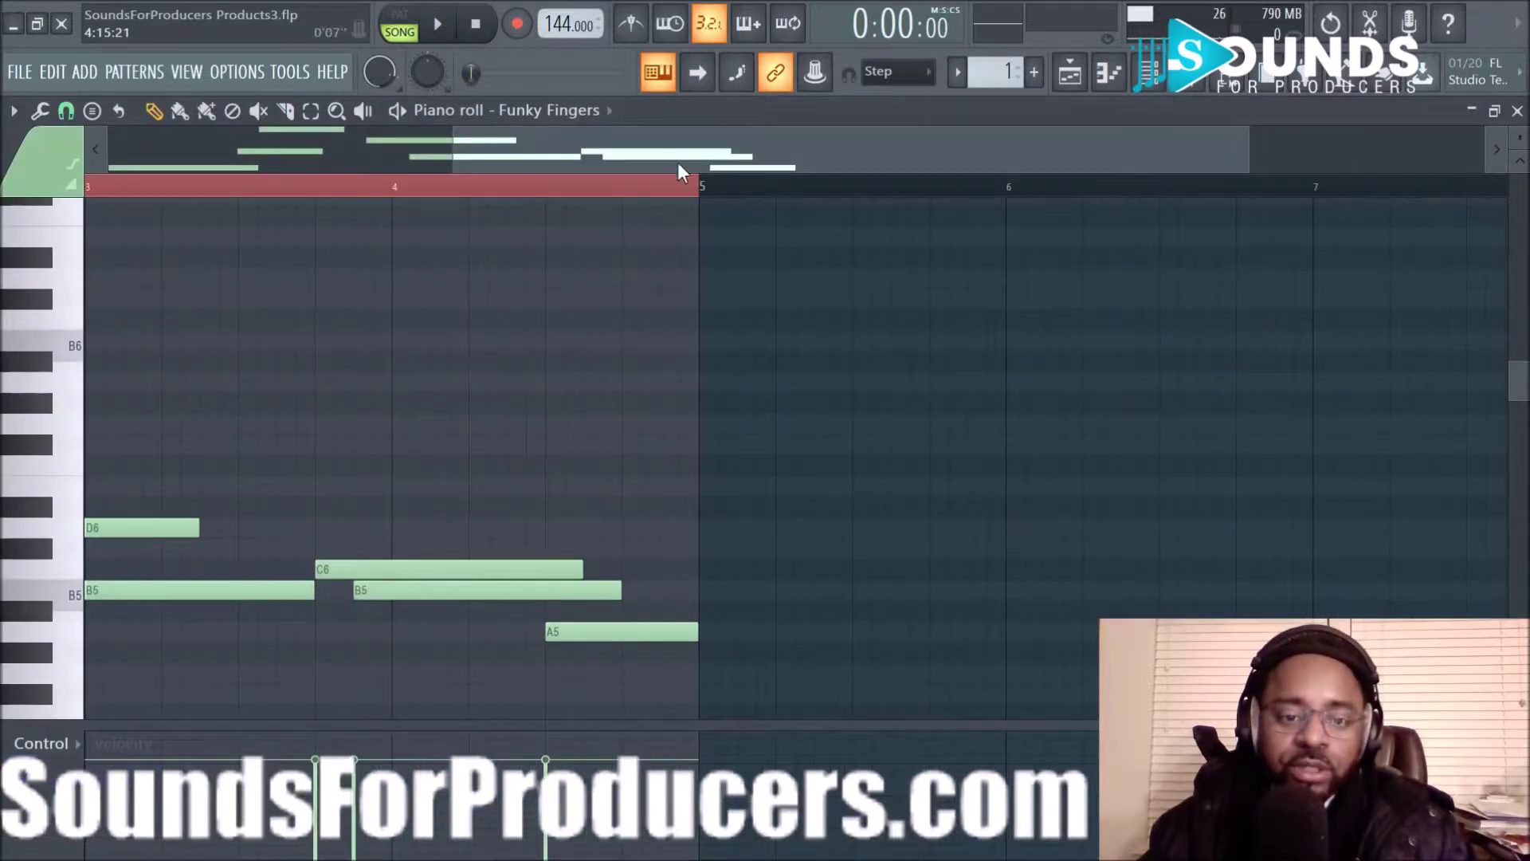
click(1070, 73)
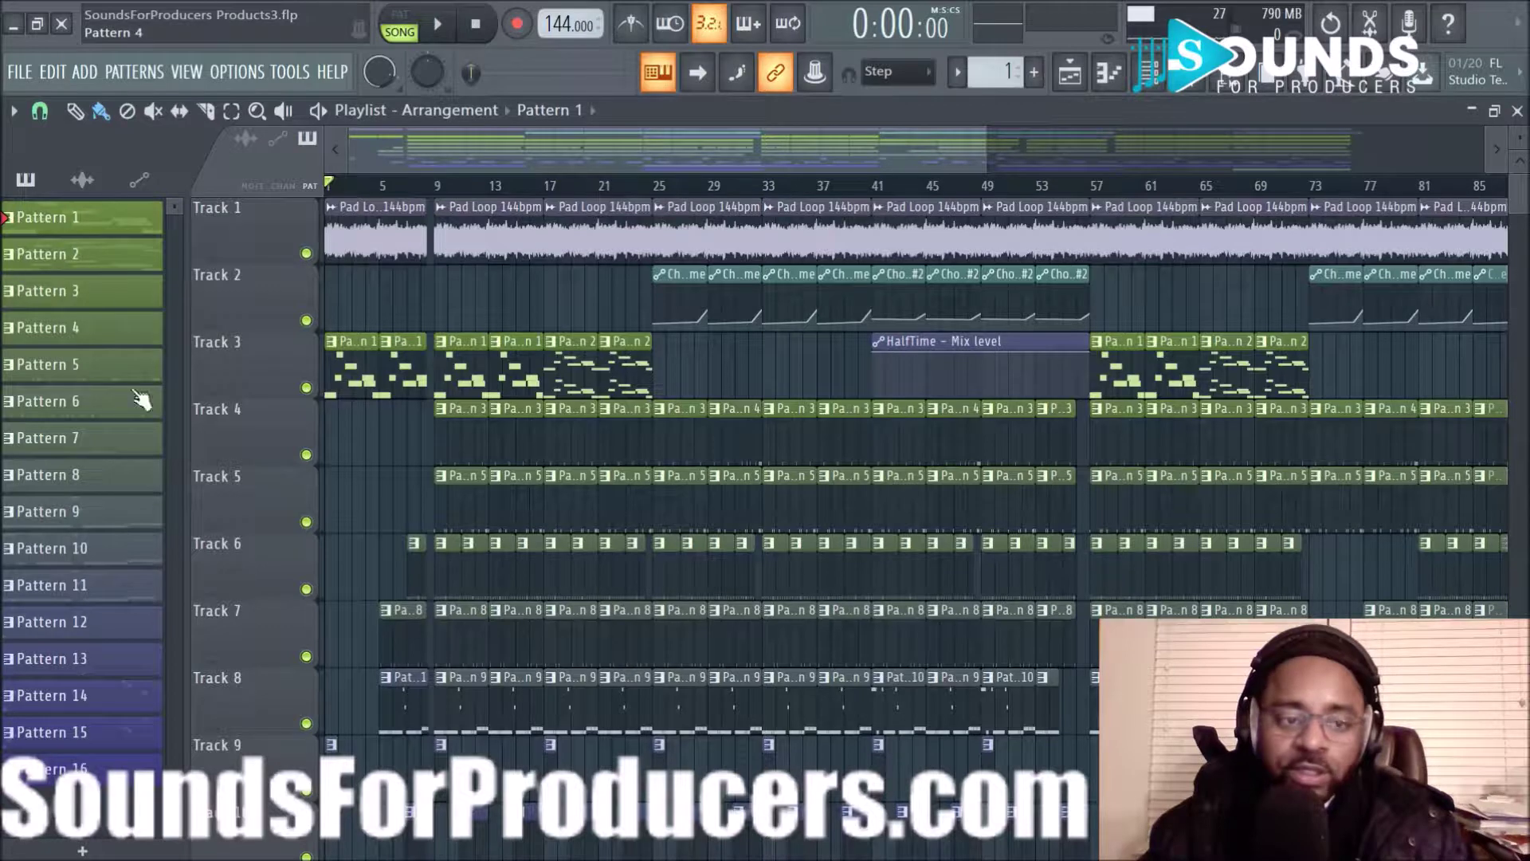
- View the channel settings of the Pad Loop 144bpm audio clip on Track 1, close them, and show the pattern list again
double_click(737, 230)
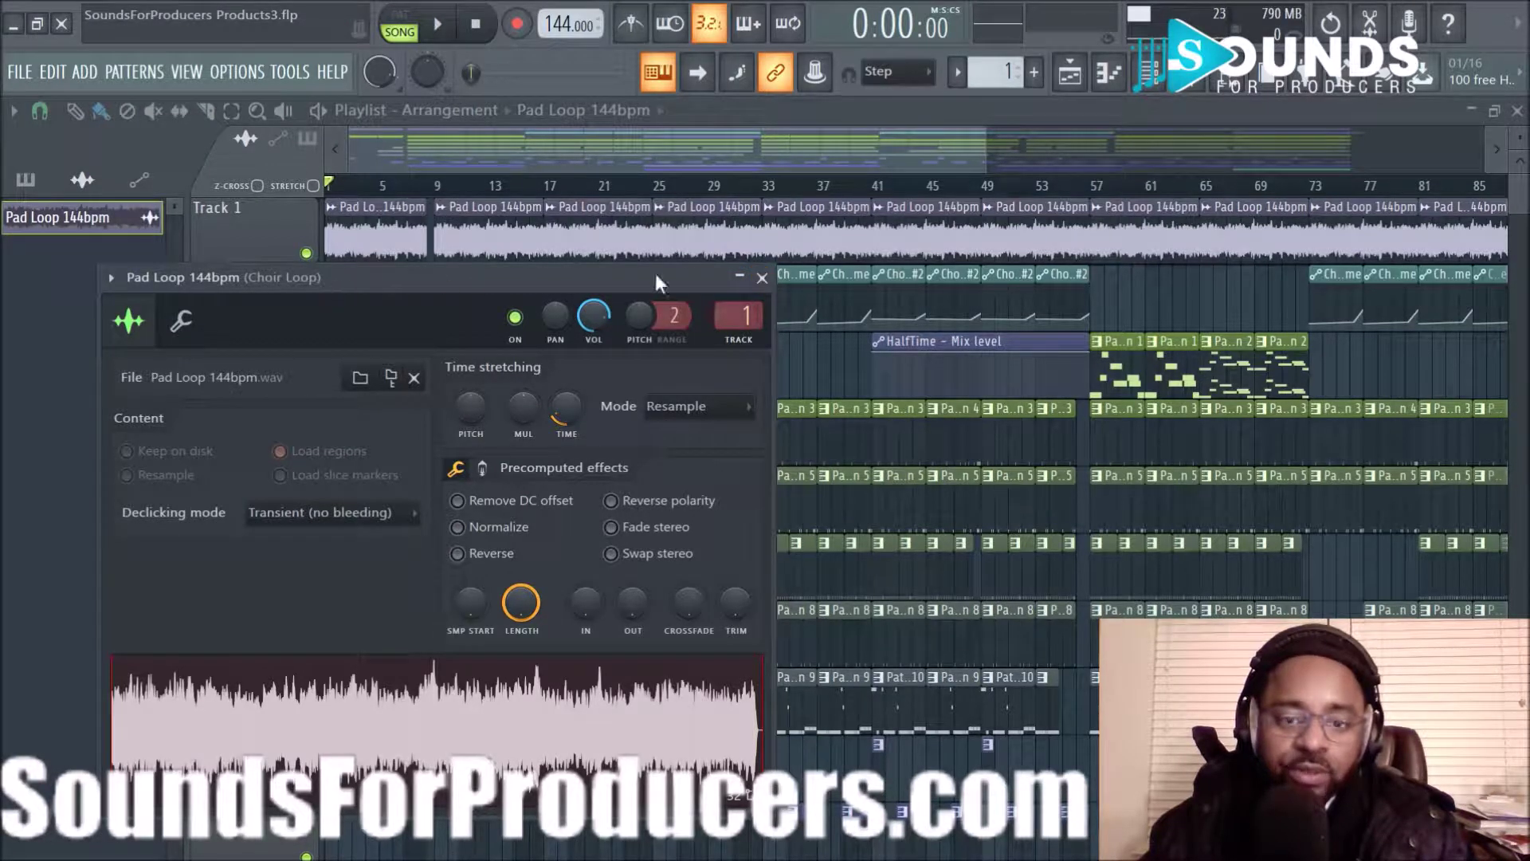
click(762, 278)
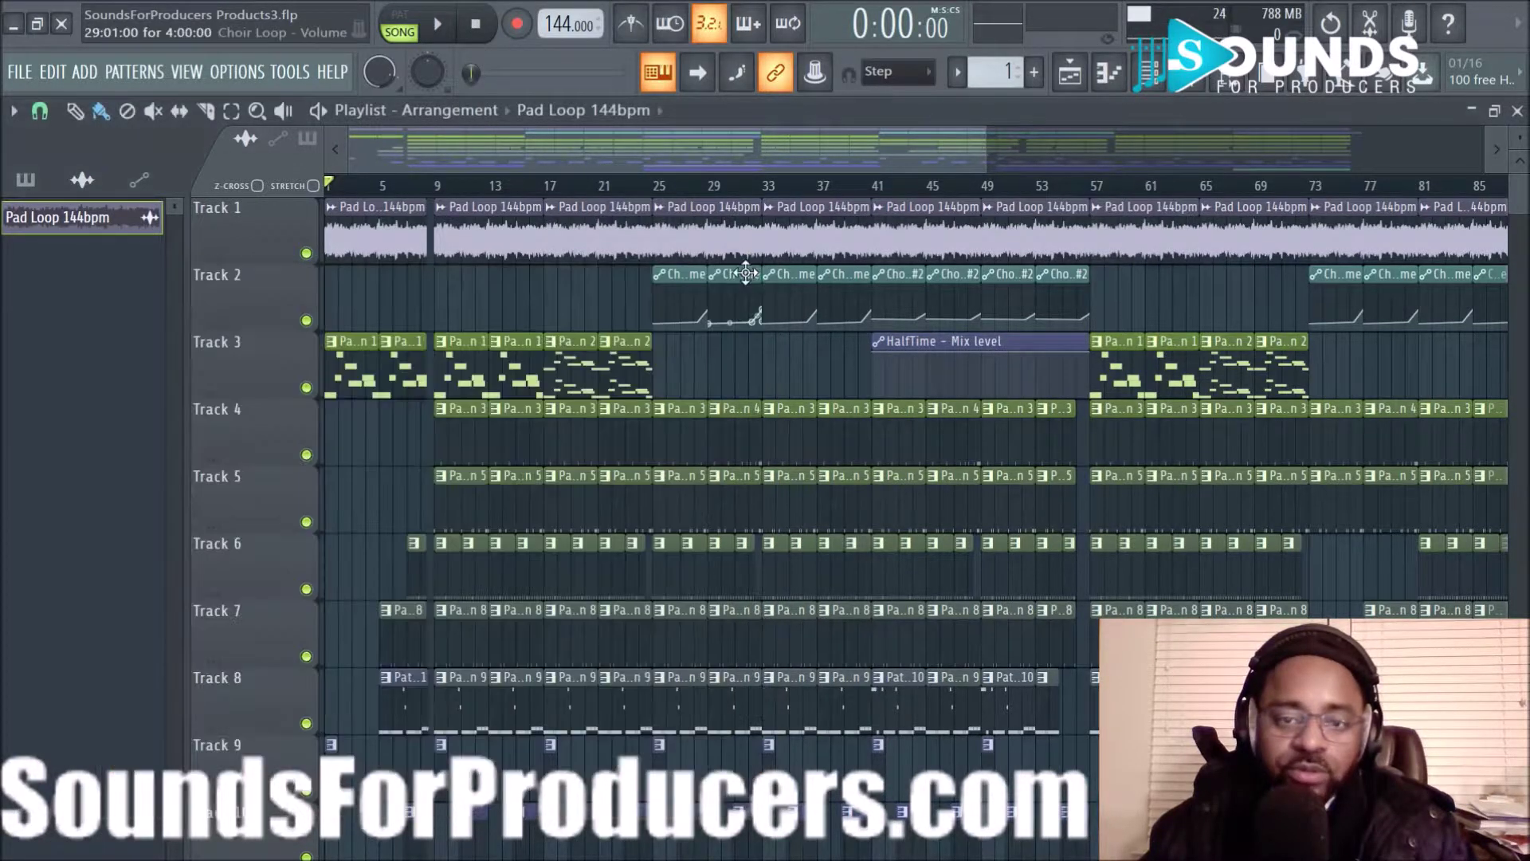
click(45, 185)
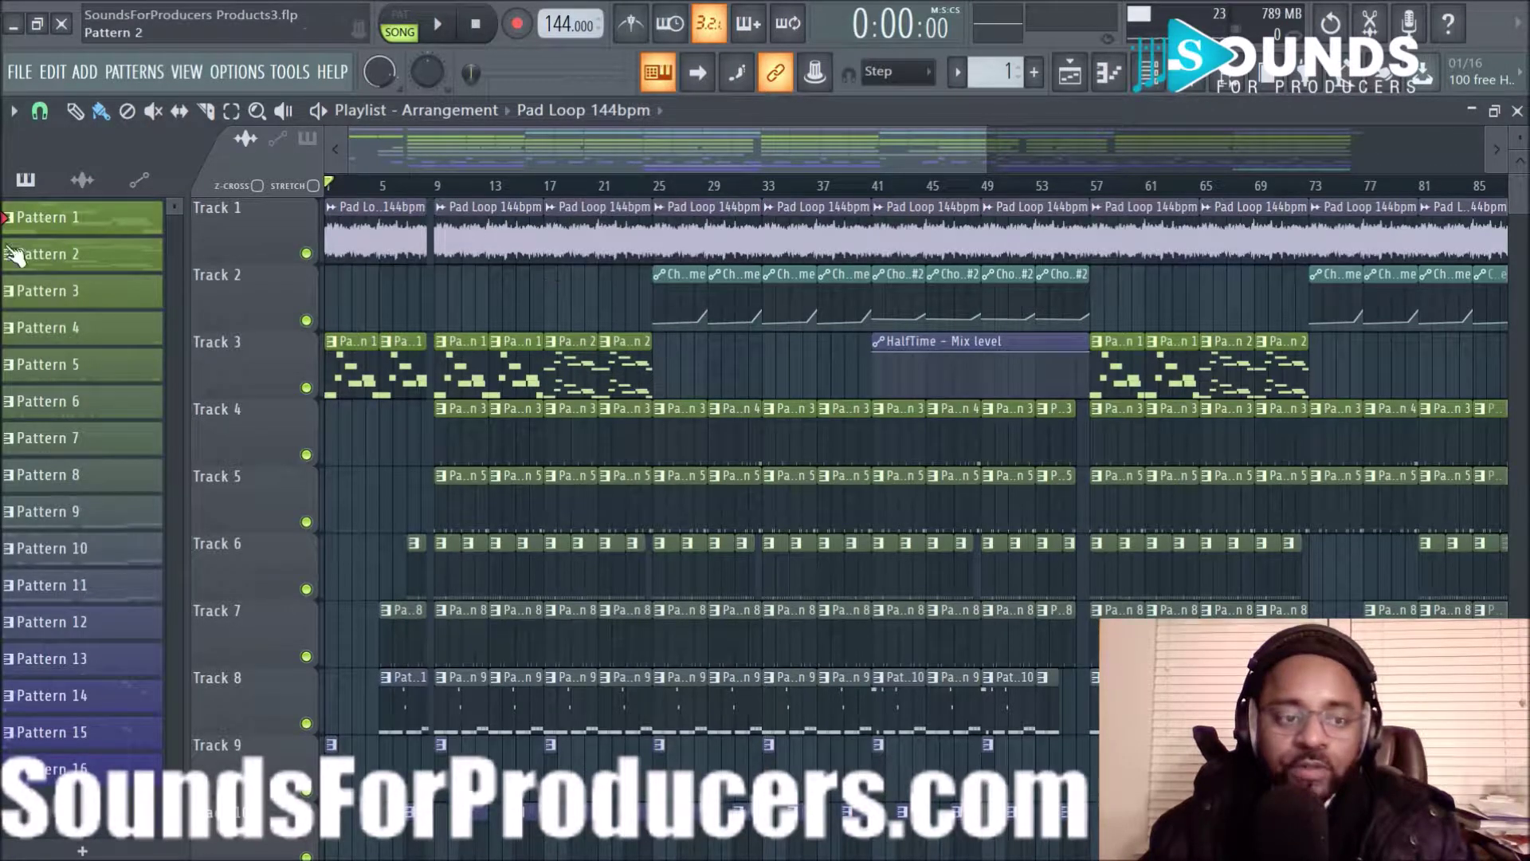
- Go through the pattern list to Pattern 5, view its notes in the piano roll, and return to the playlist
click(48, 265)
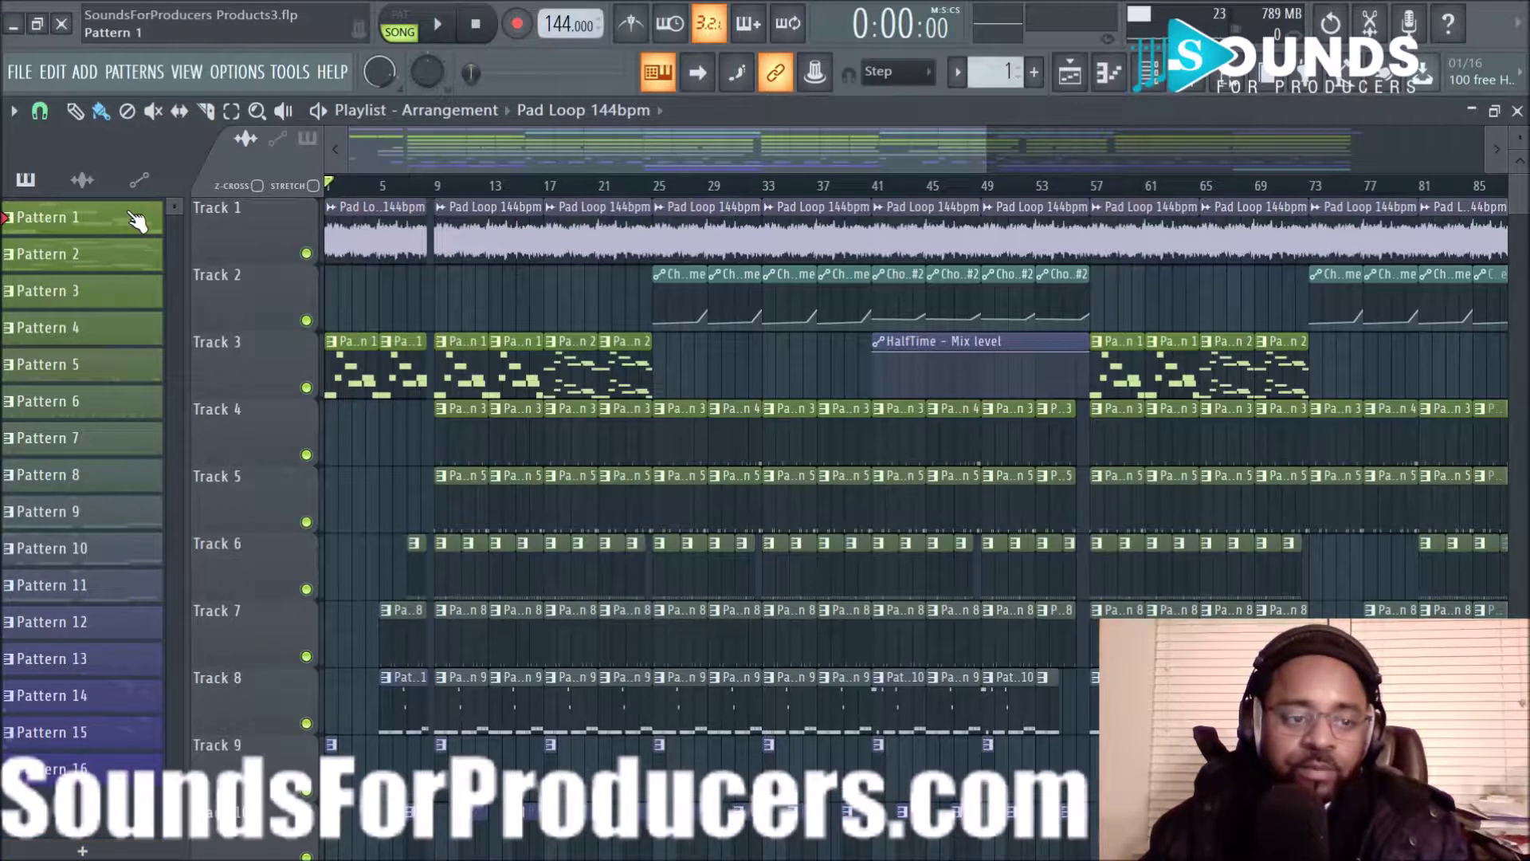
click(115, 262)
click(112, 313)
click(111, 339)
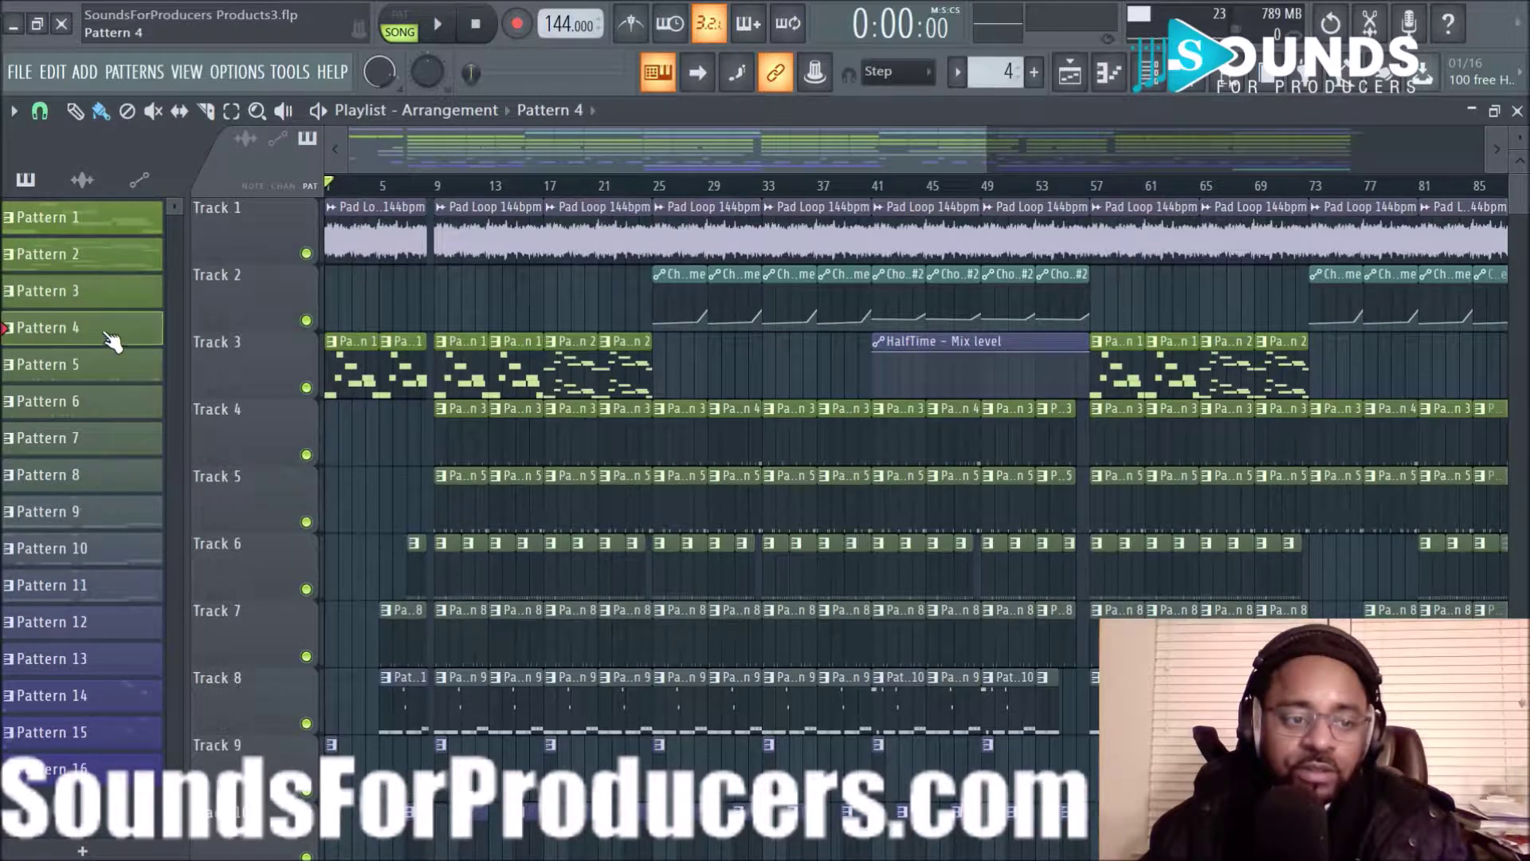
click(106, 375)
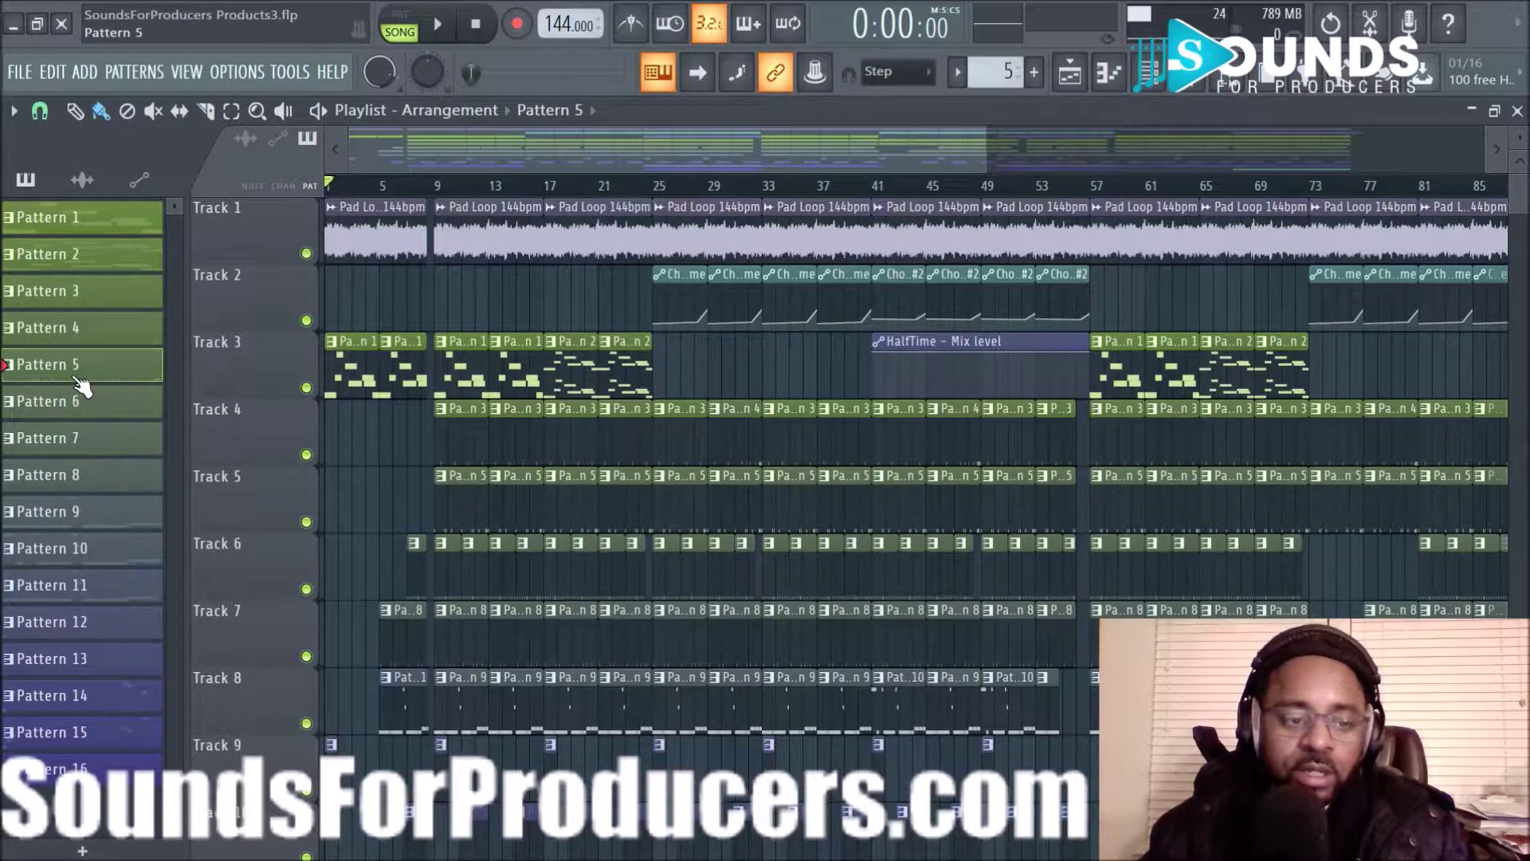
key(F7)
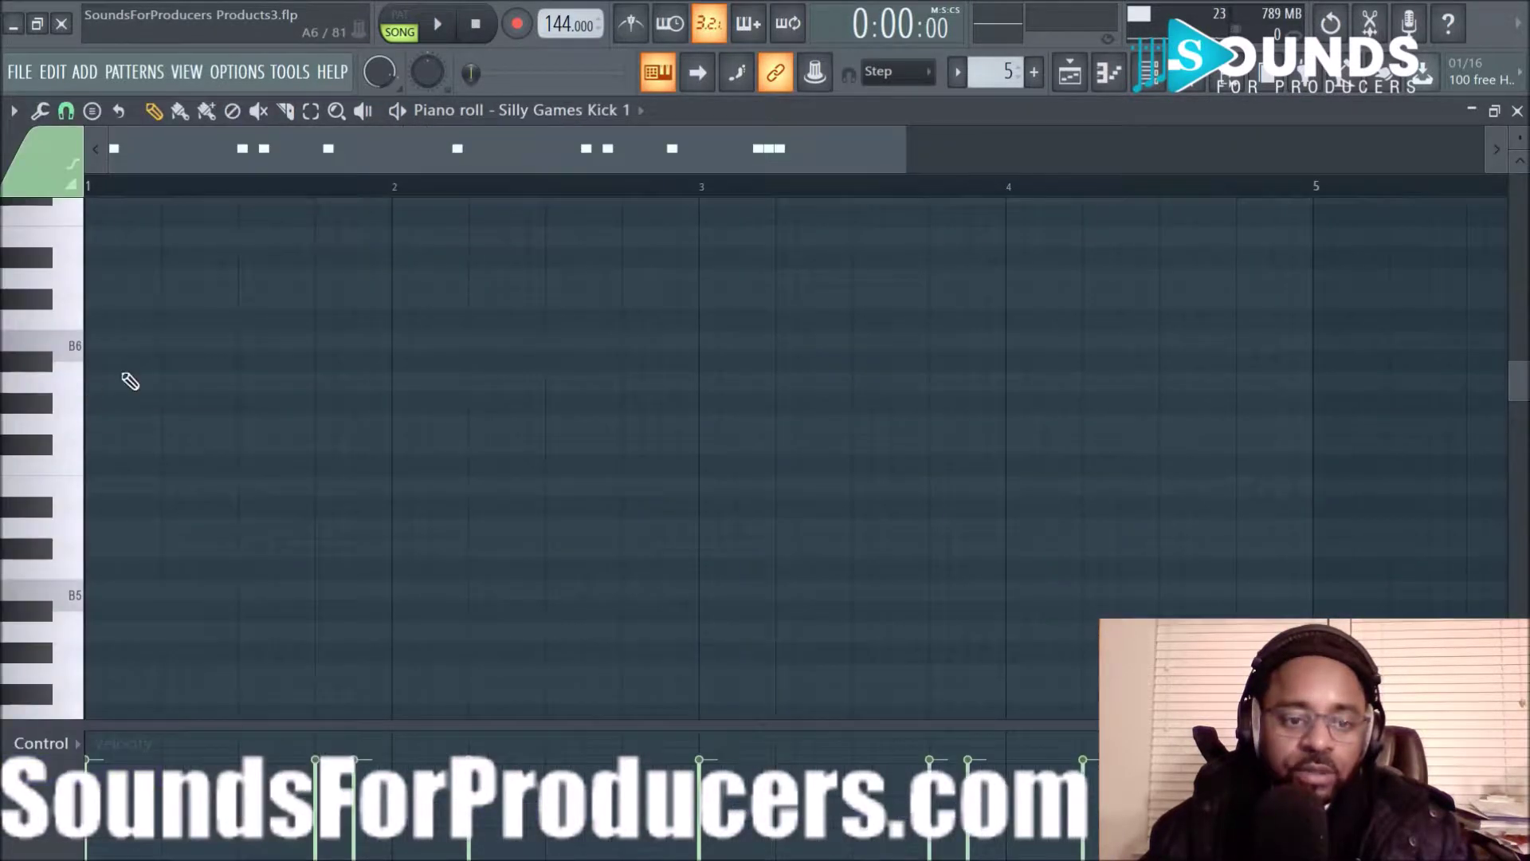
click(1070, 72)
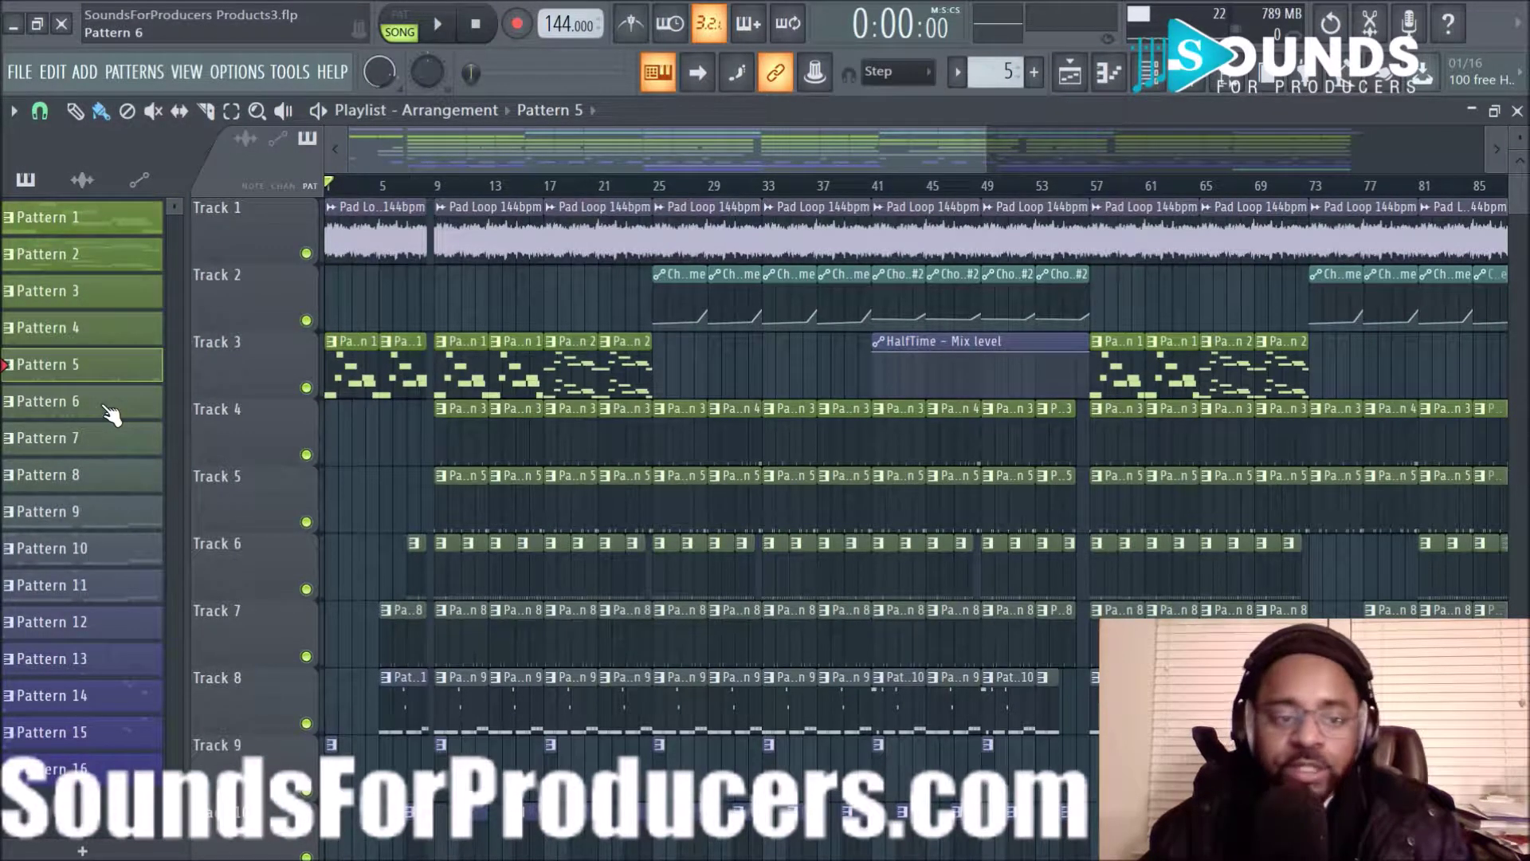
- Open the first Pattern 1 clip on Track 3 in the piano roll, play it in pattern mode, and stop playback
double_click(356, 381)
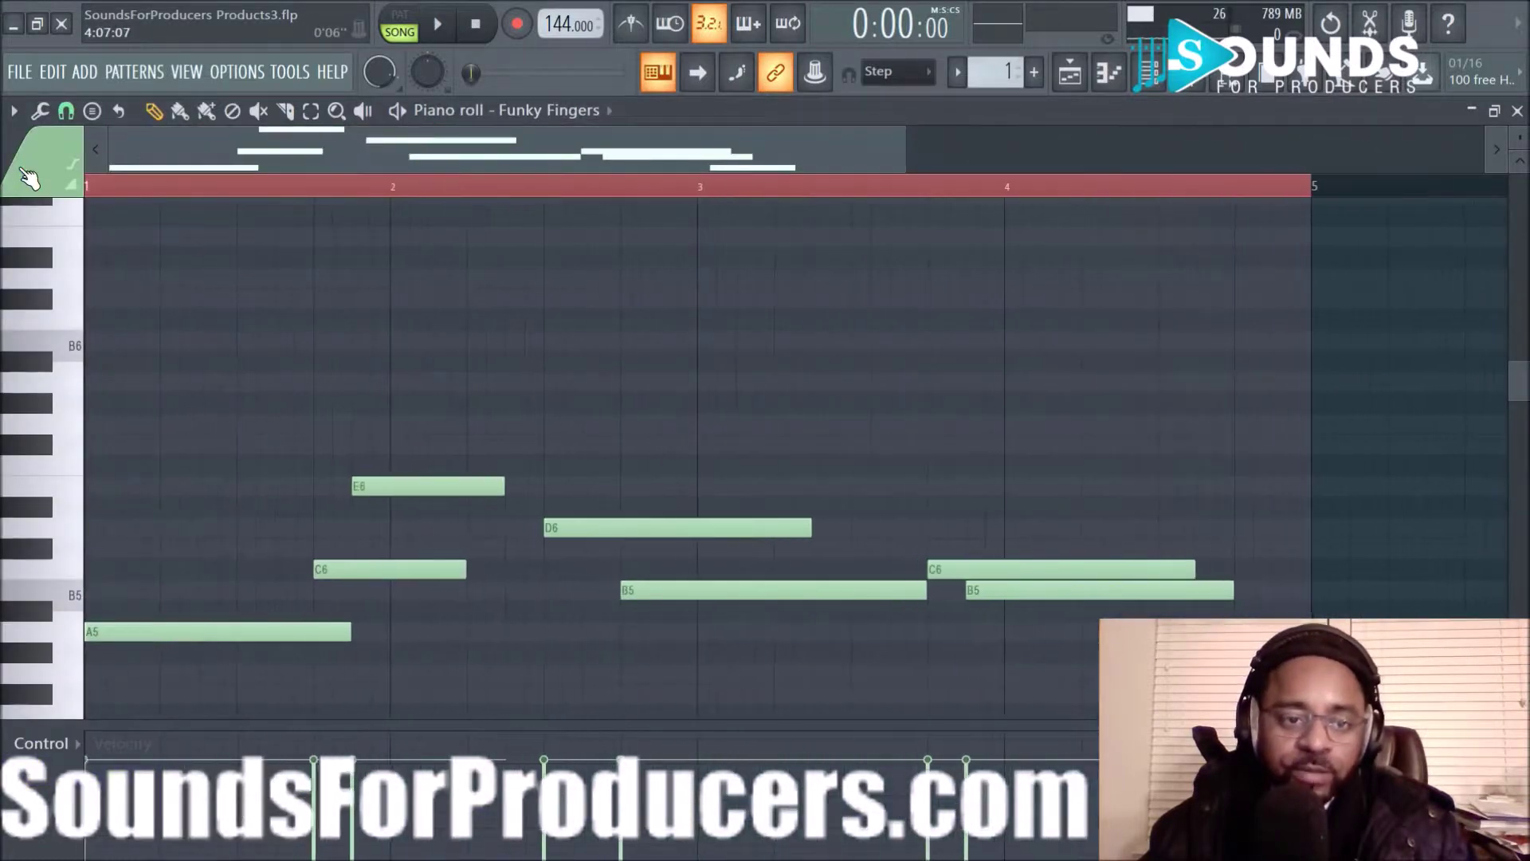
click(399, 14)
click(438, 24)
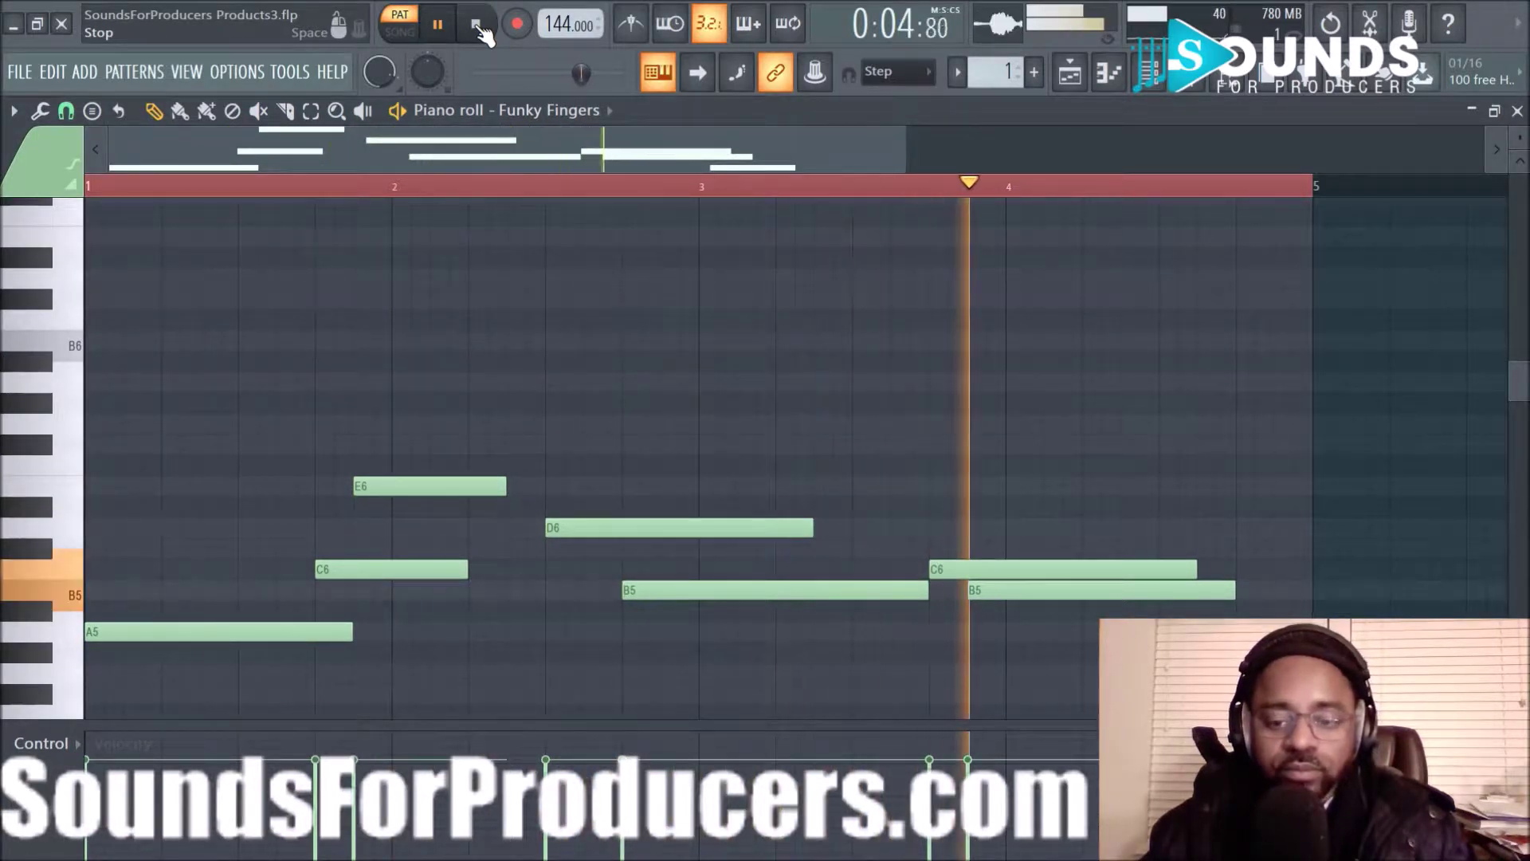
click(479, 26)
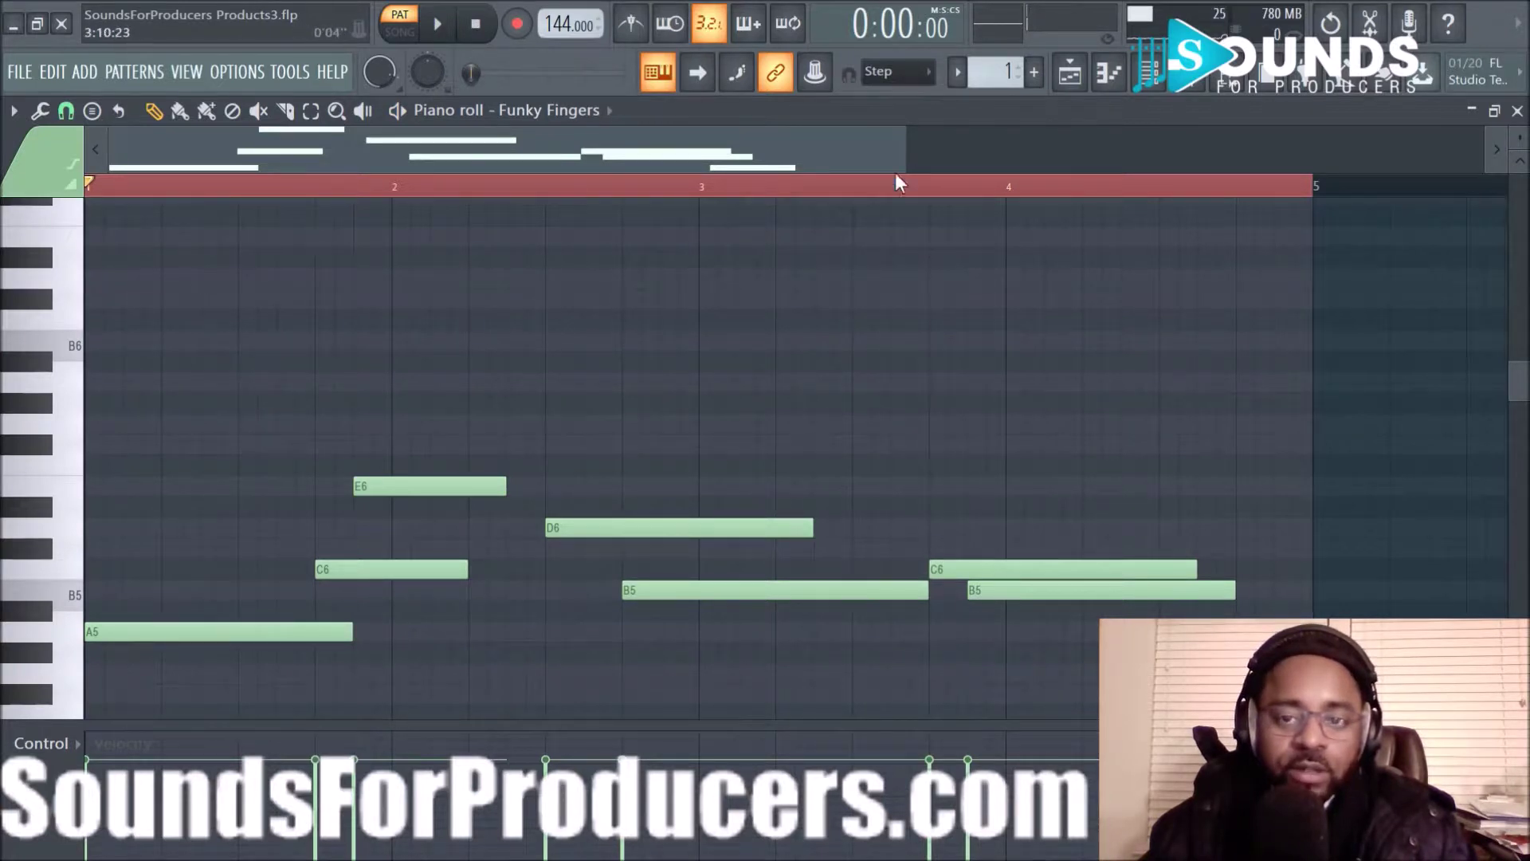
- Draw short trial notes at D7, A#6 and twice at B6 above the Funky Fingers melody, and undo them
click(401, 278)
click(669, 341)
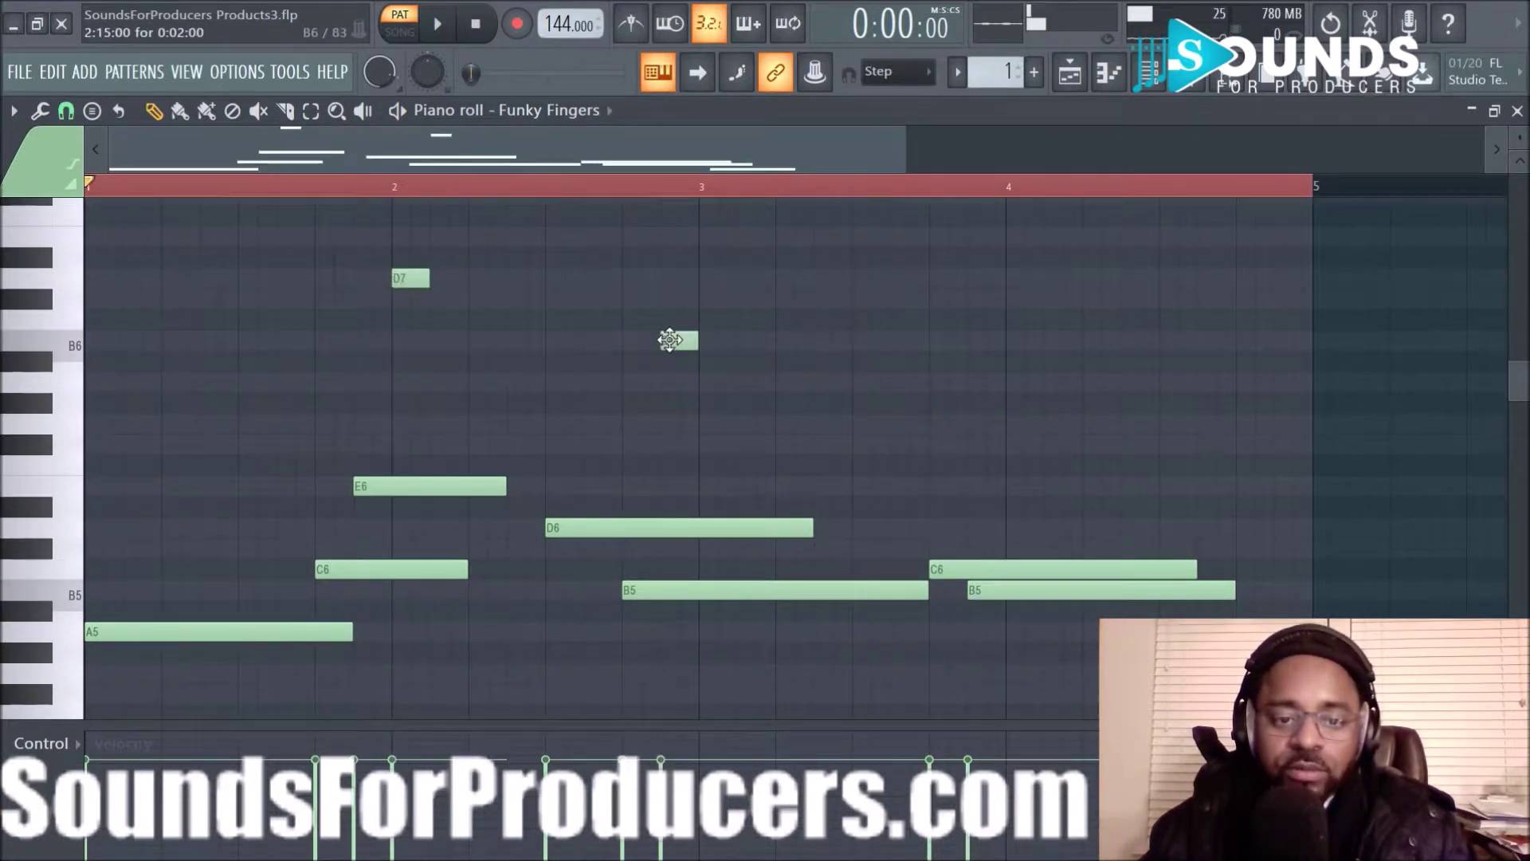
click(479, 361)
click(170, 340)
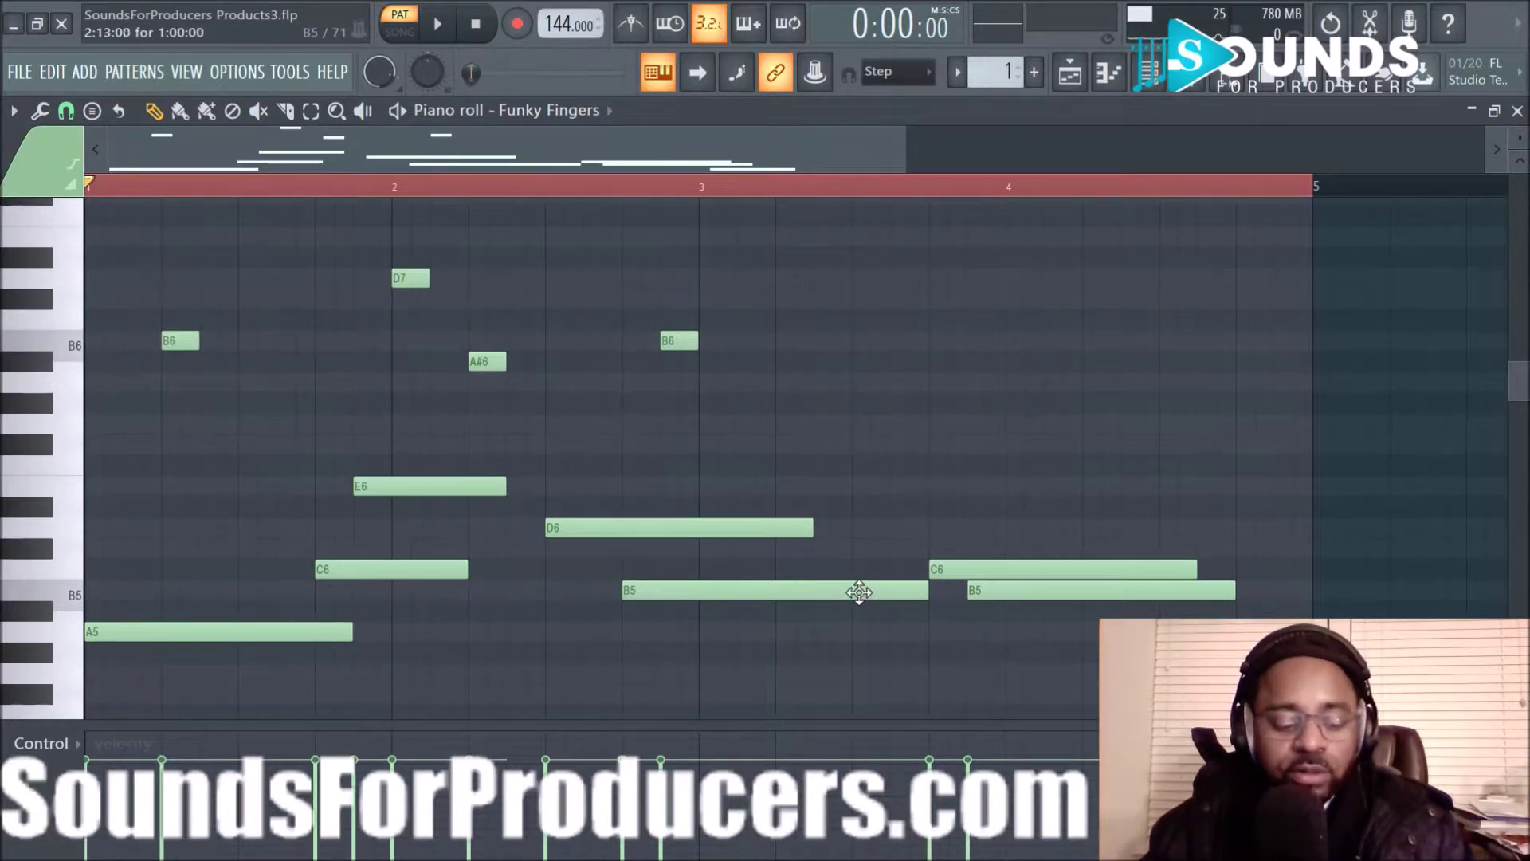
key(ctrl+z)
key(ctrl+z)
key(ctrl+z)
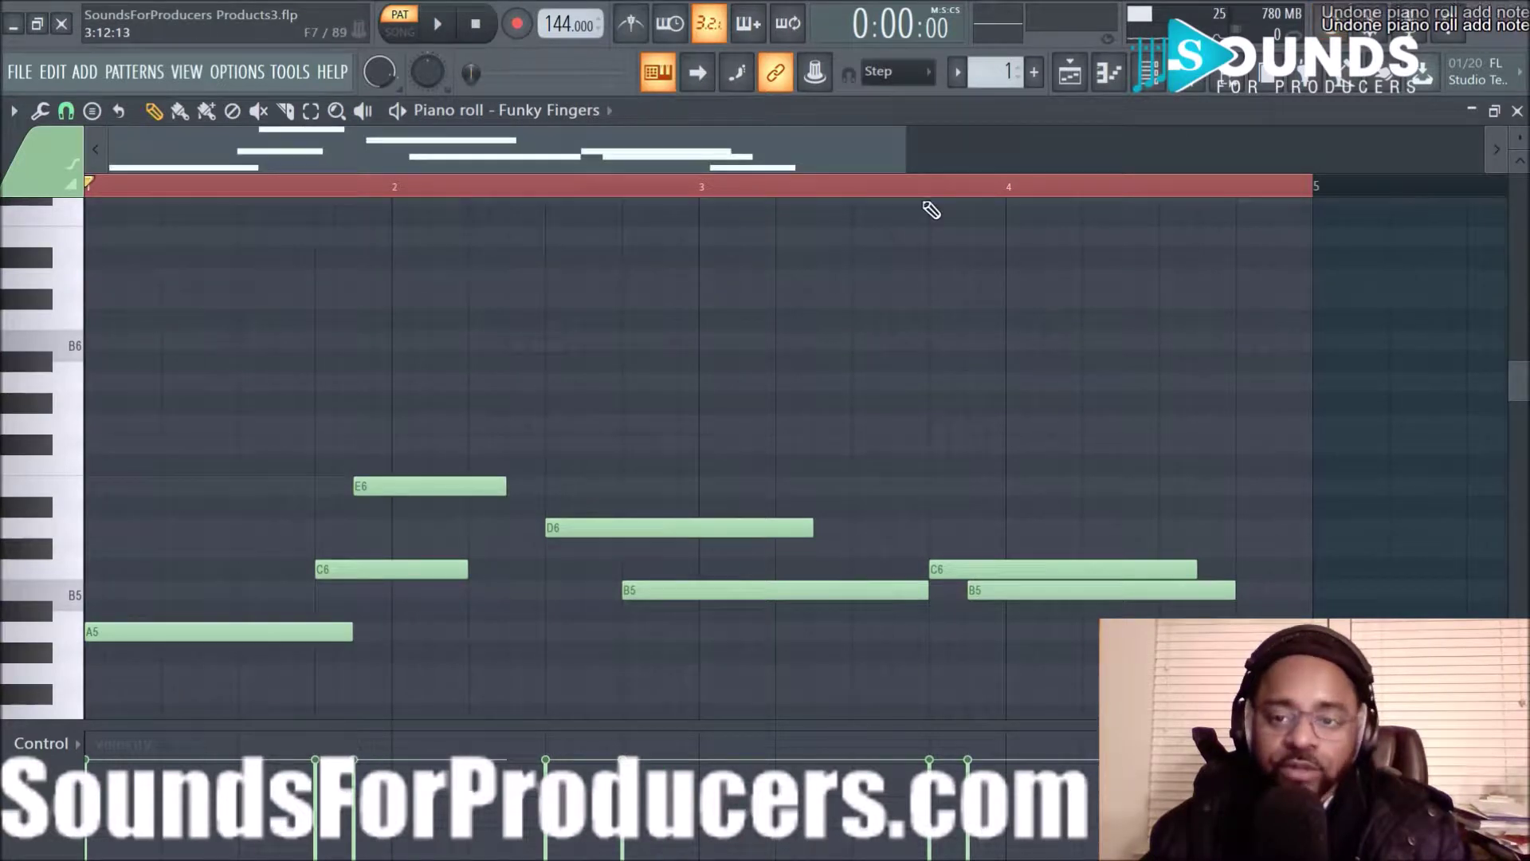
- Return to the playlist and show the whole arrangement
click(1069, 72)
scroll(809, 188, down, 4)
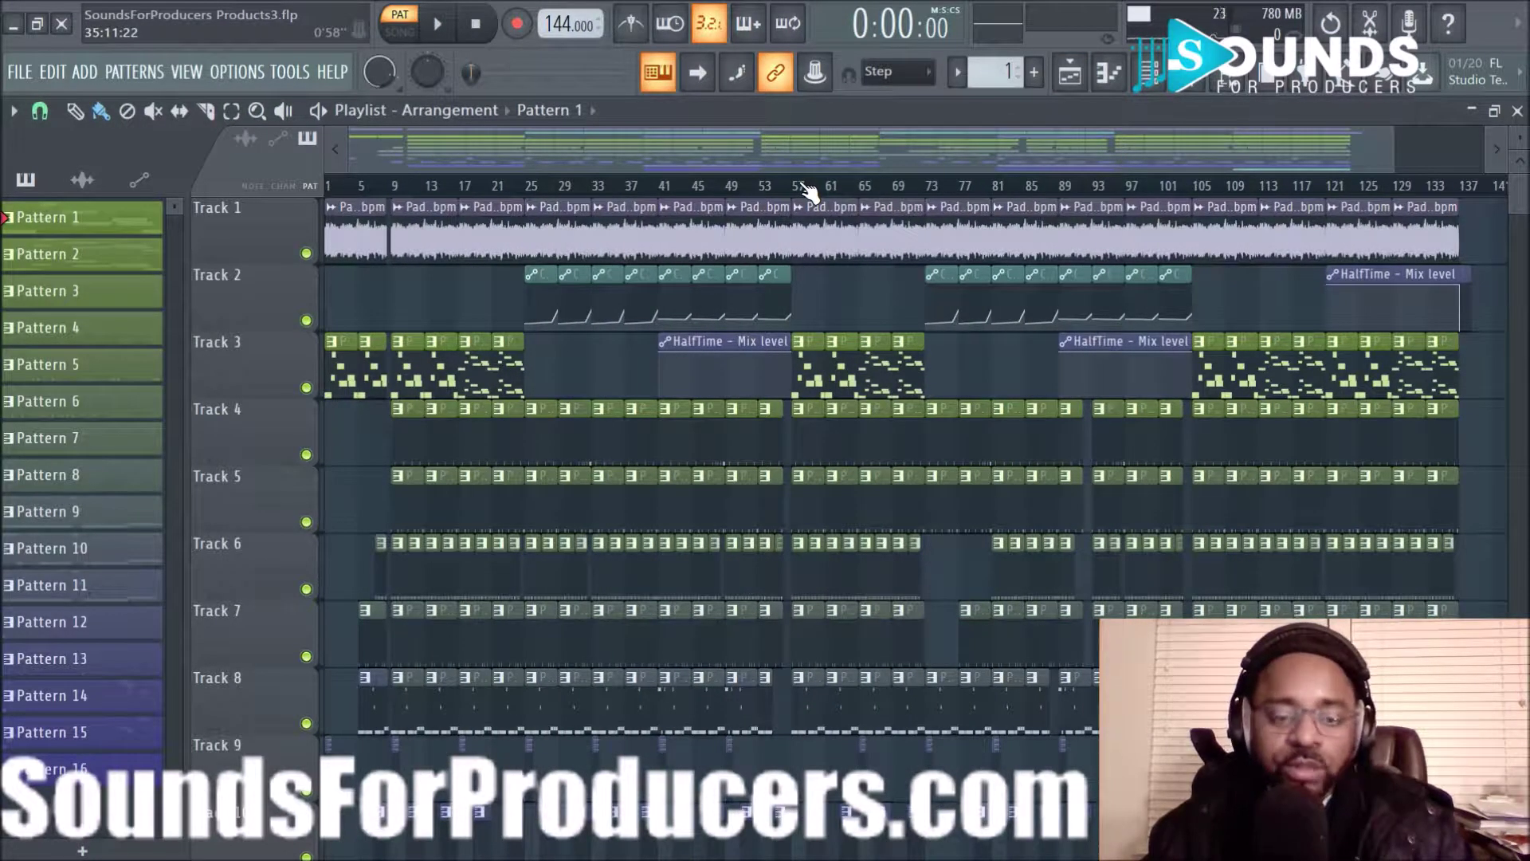
scroll(809, 191, down, 1)
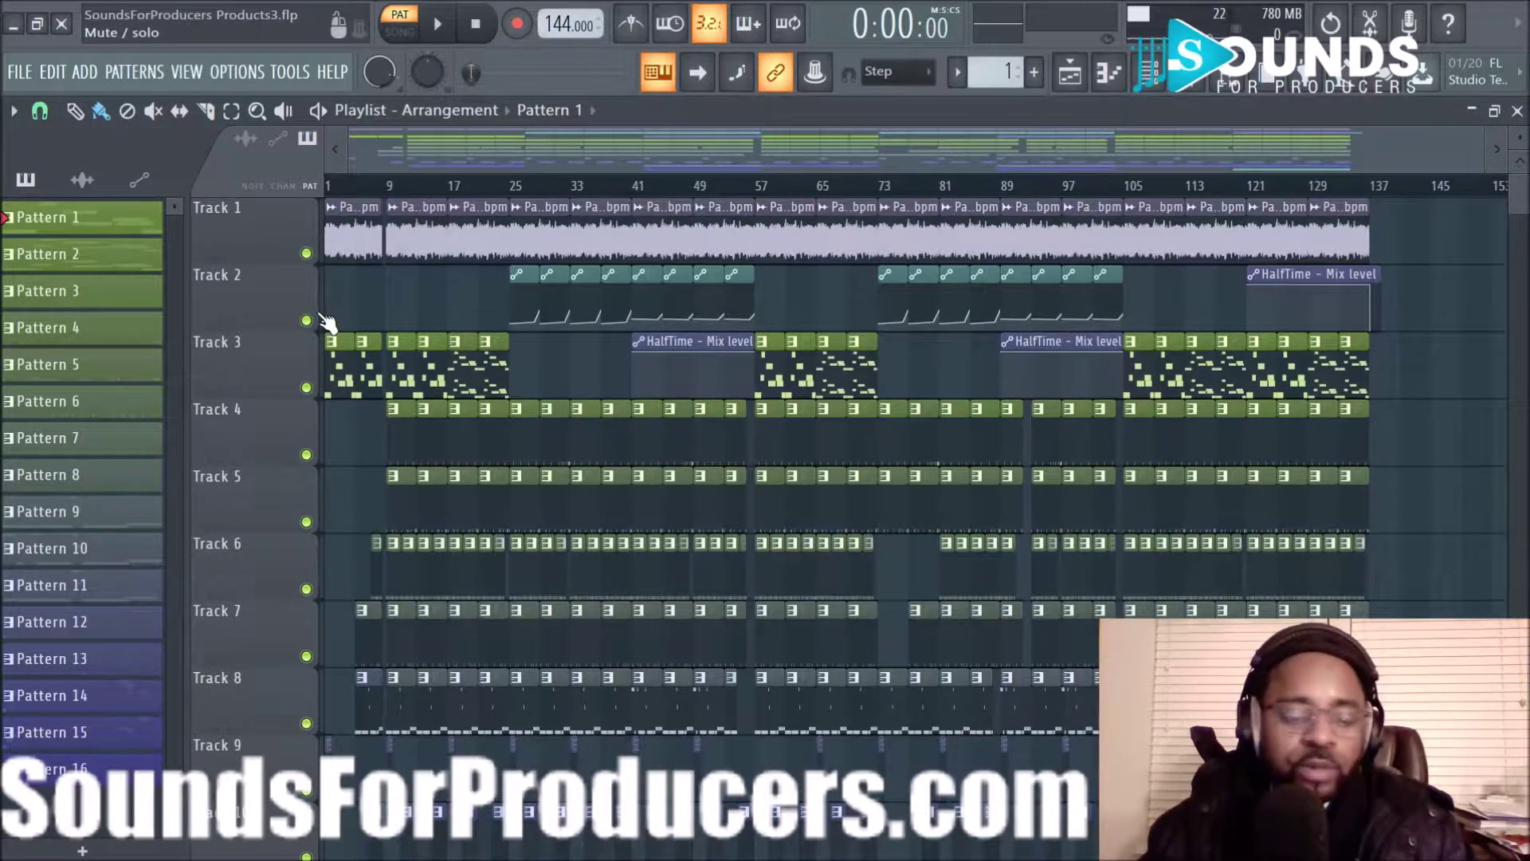
- Place a trial Pattern 4 clip on Track 2 at bar 9 and delete it
click(115, 264)
click(115, 297)
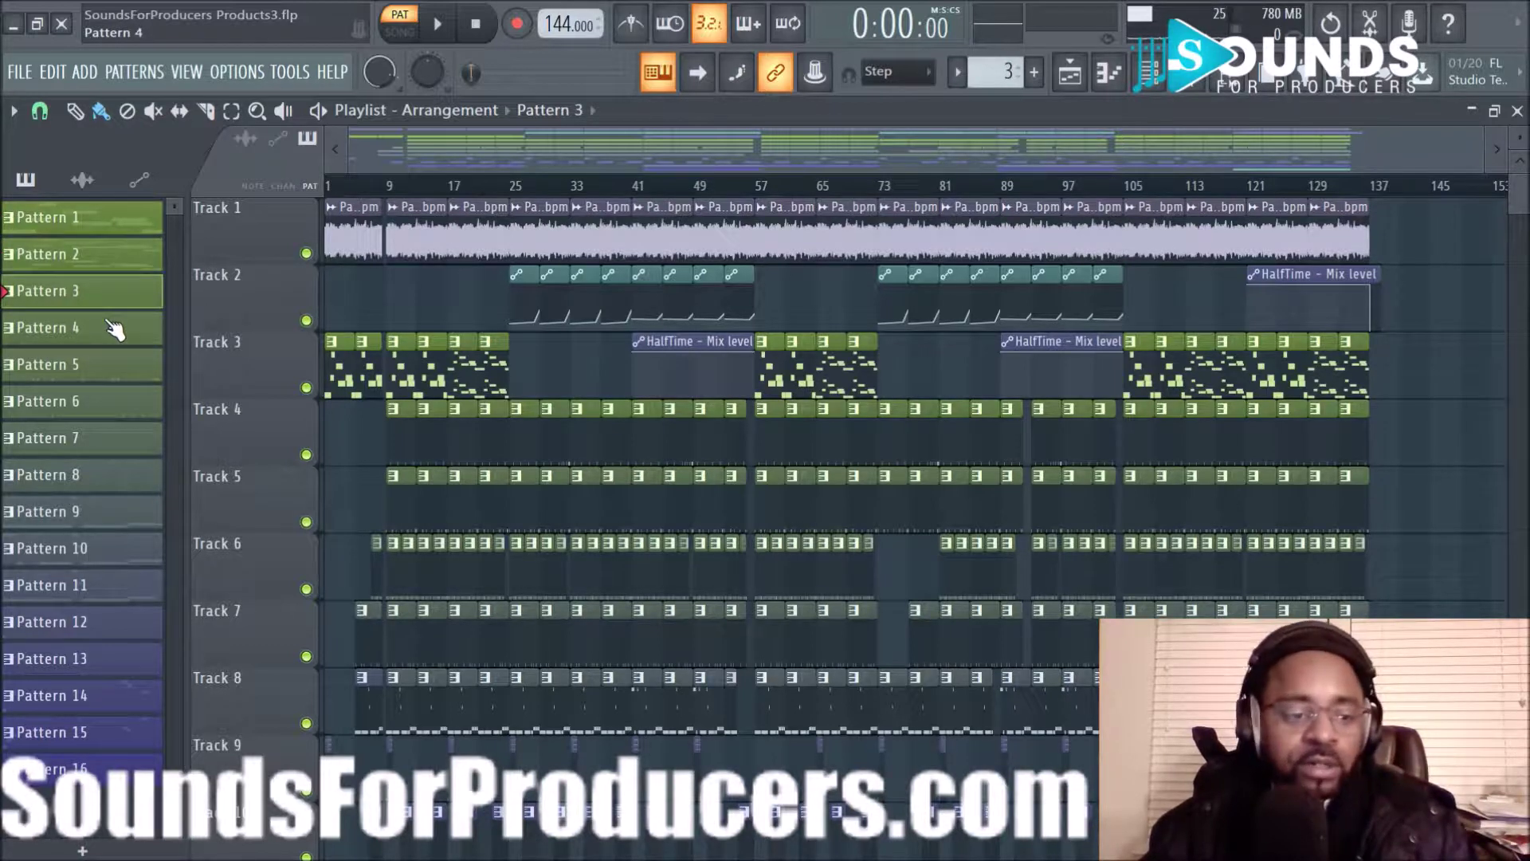
click(115, 333)
drag(115, 341, 379, 322)
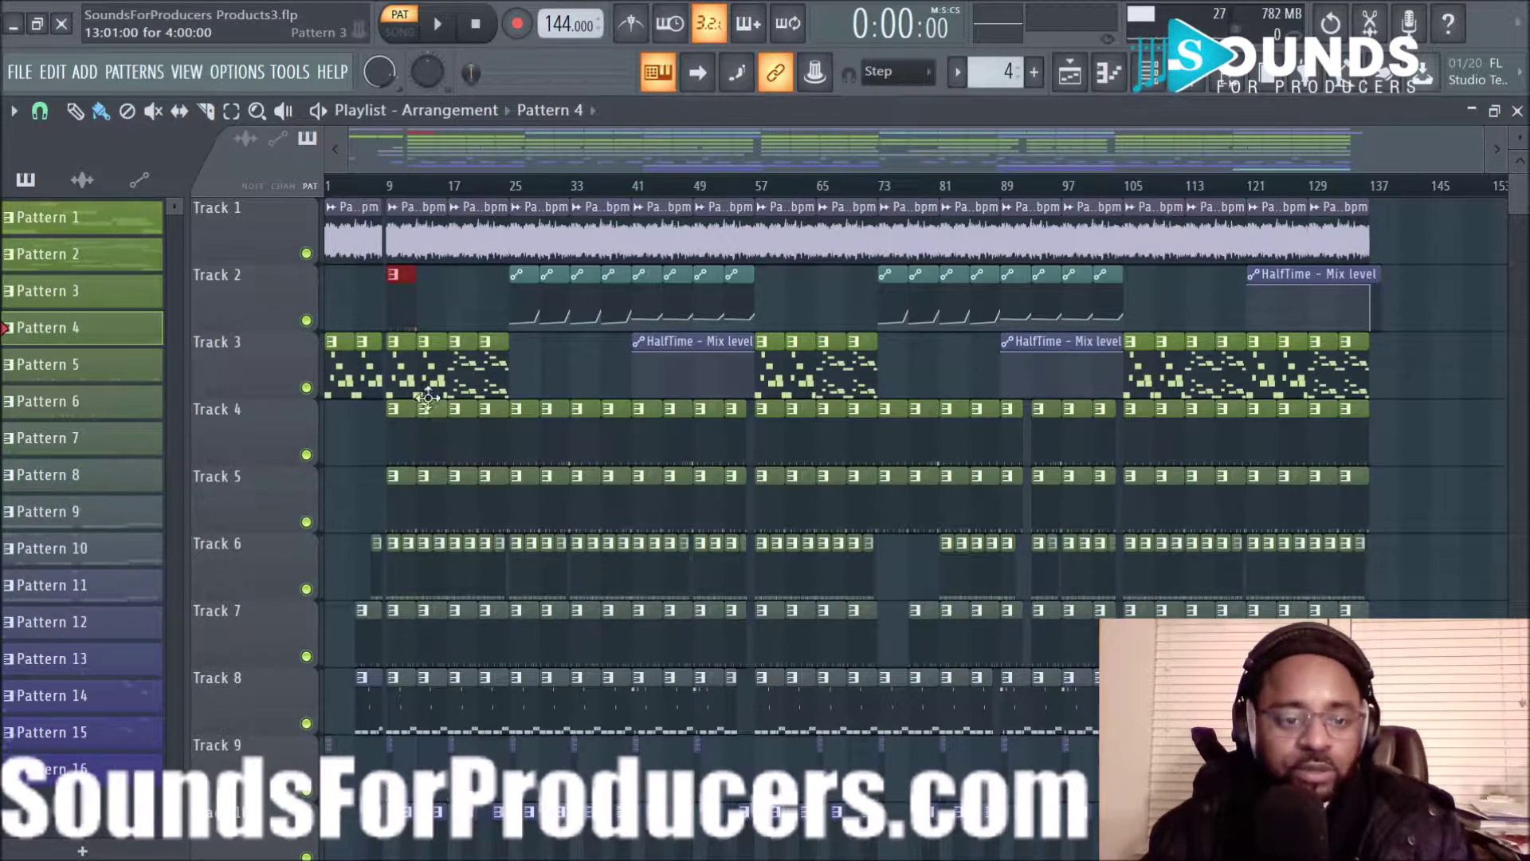
right_click(450, 306)
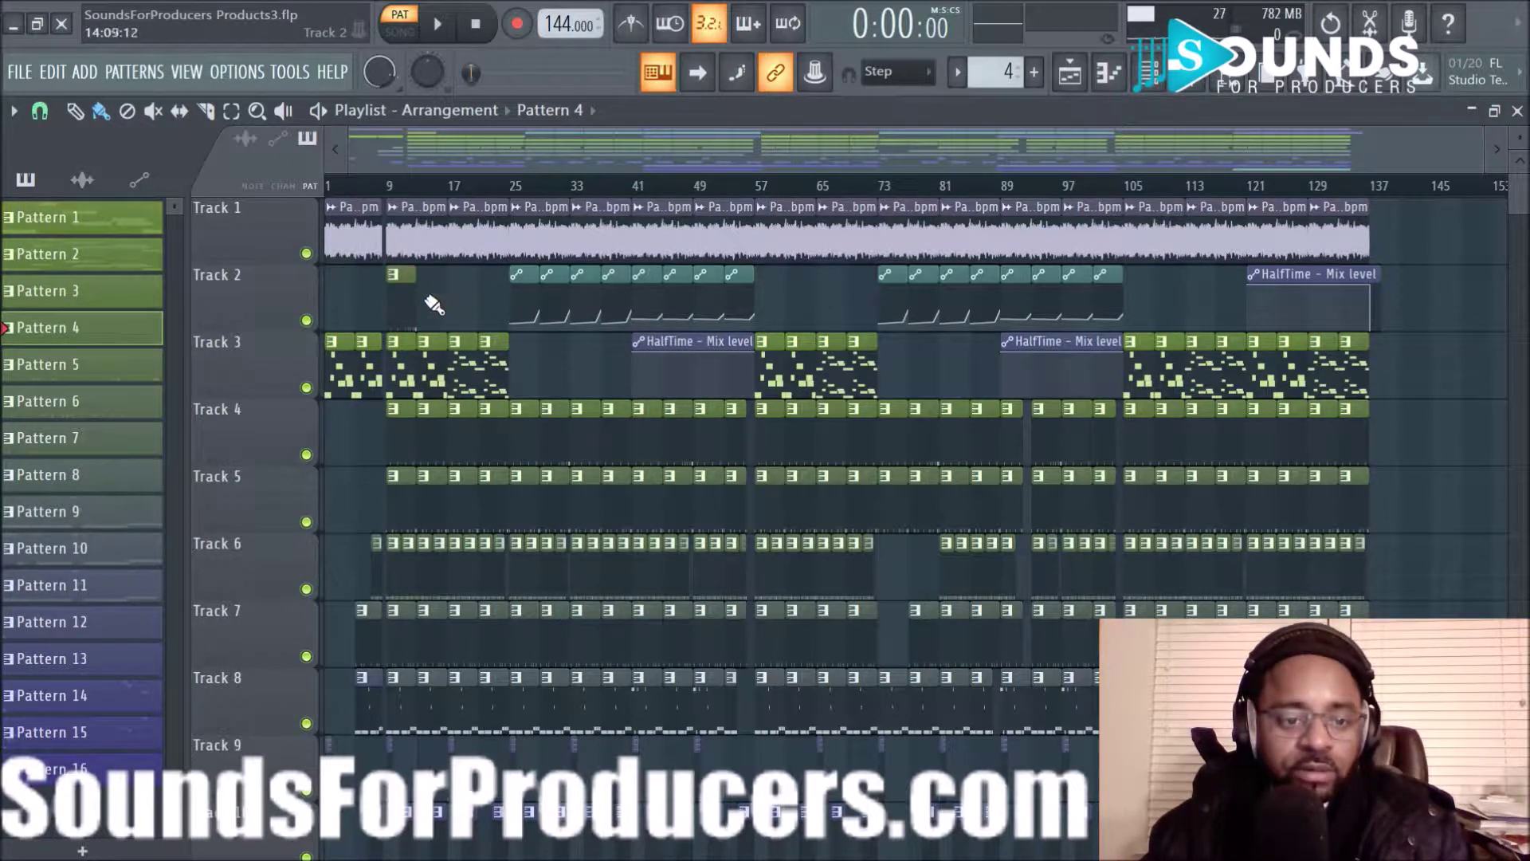
right_click(402, 311)
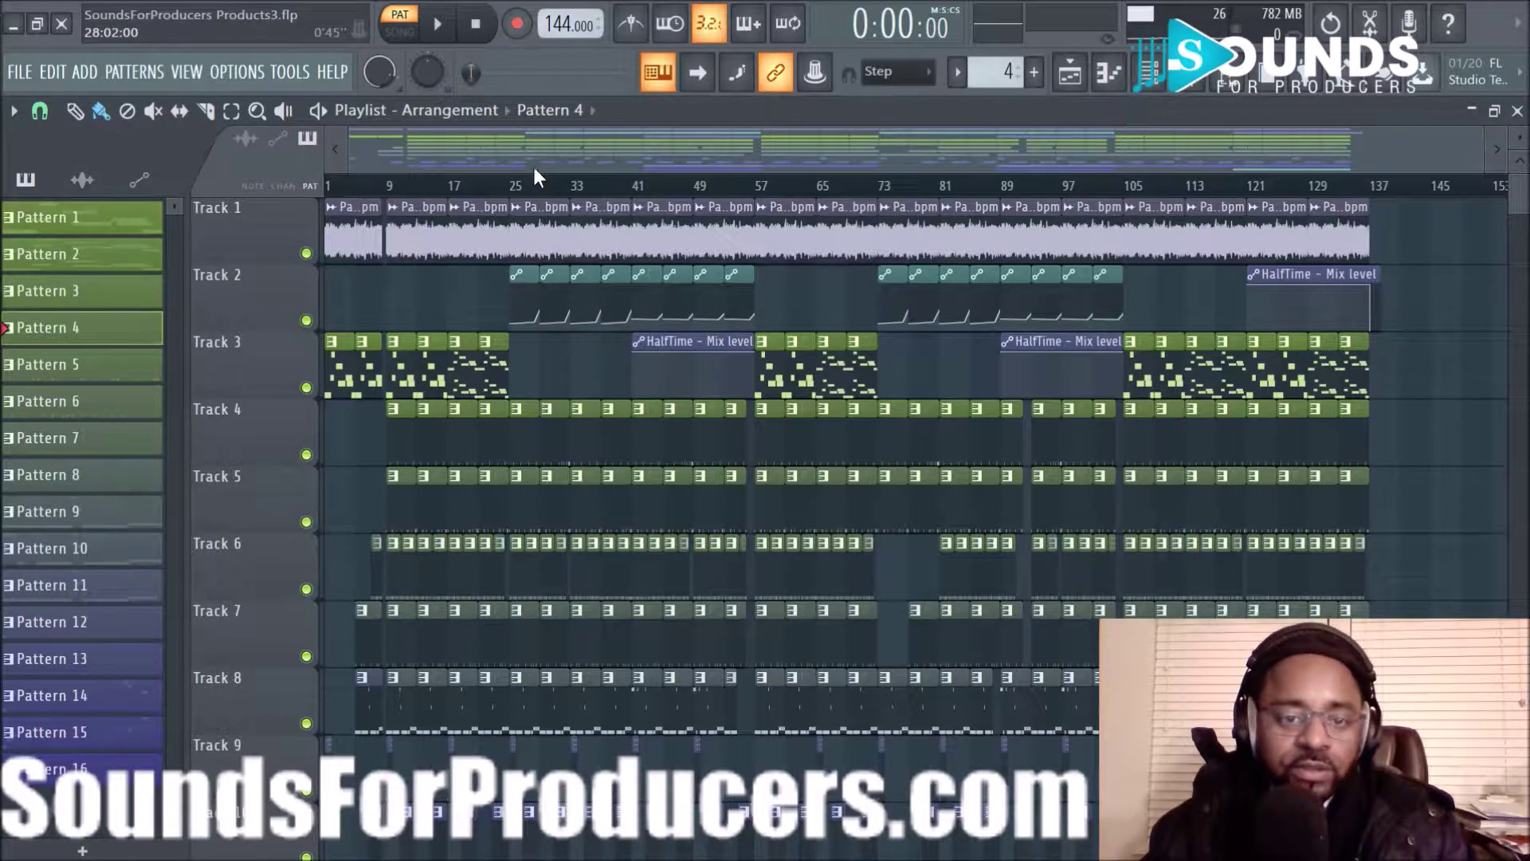
- Place single Pattern 4 clips on Tracks 12 to 15, and paint a continuous run of them along Track 15 with the Paint tool
scroll(533, 166, up, 4)
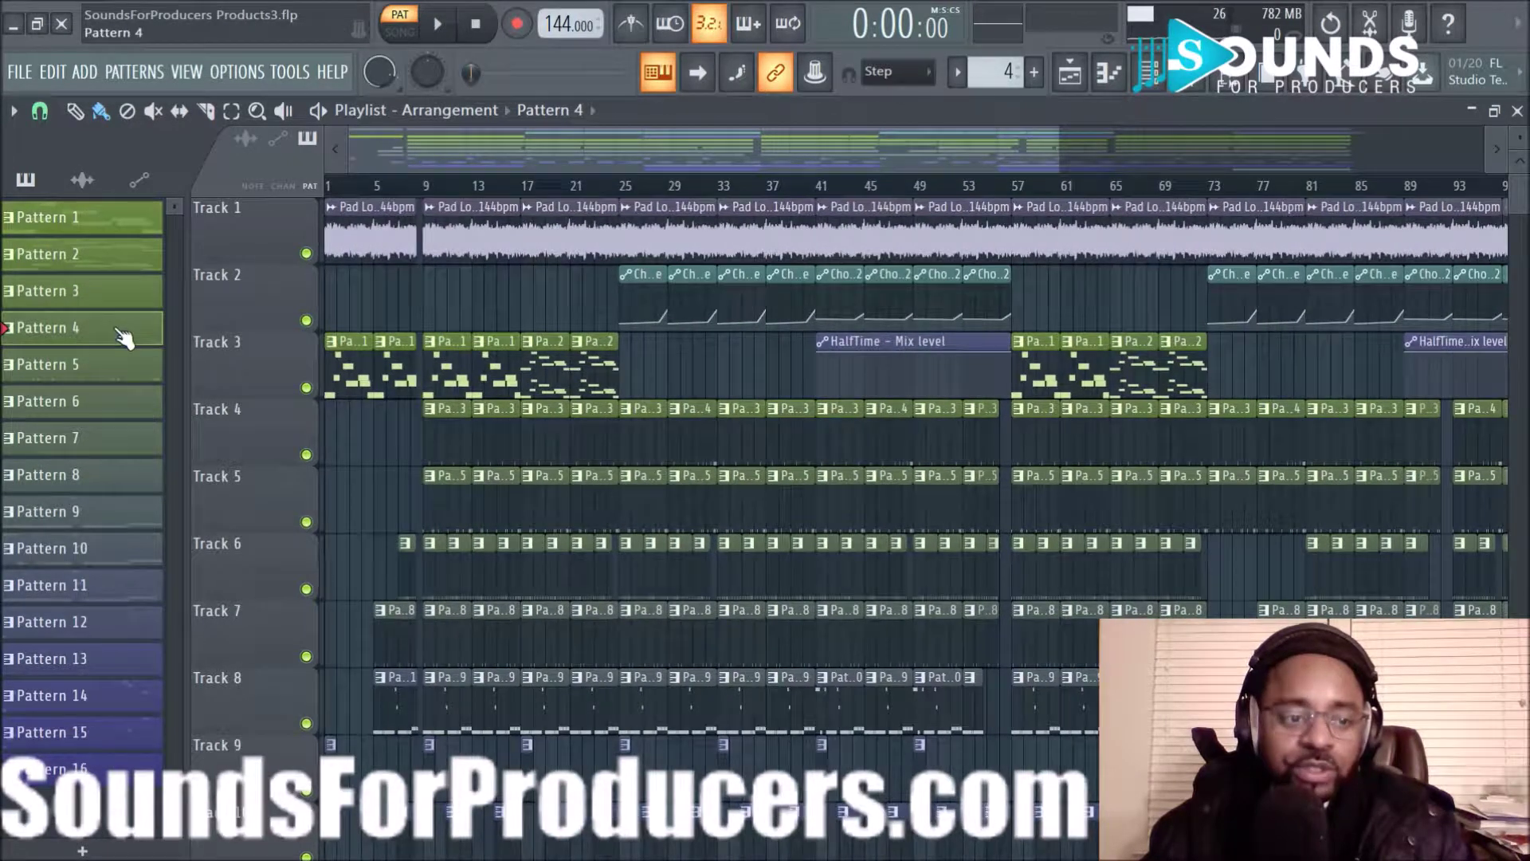
scroll(455, 558, down, 5)
click(456, 661)
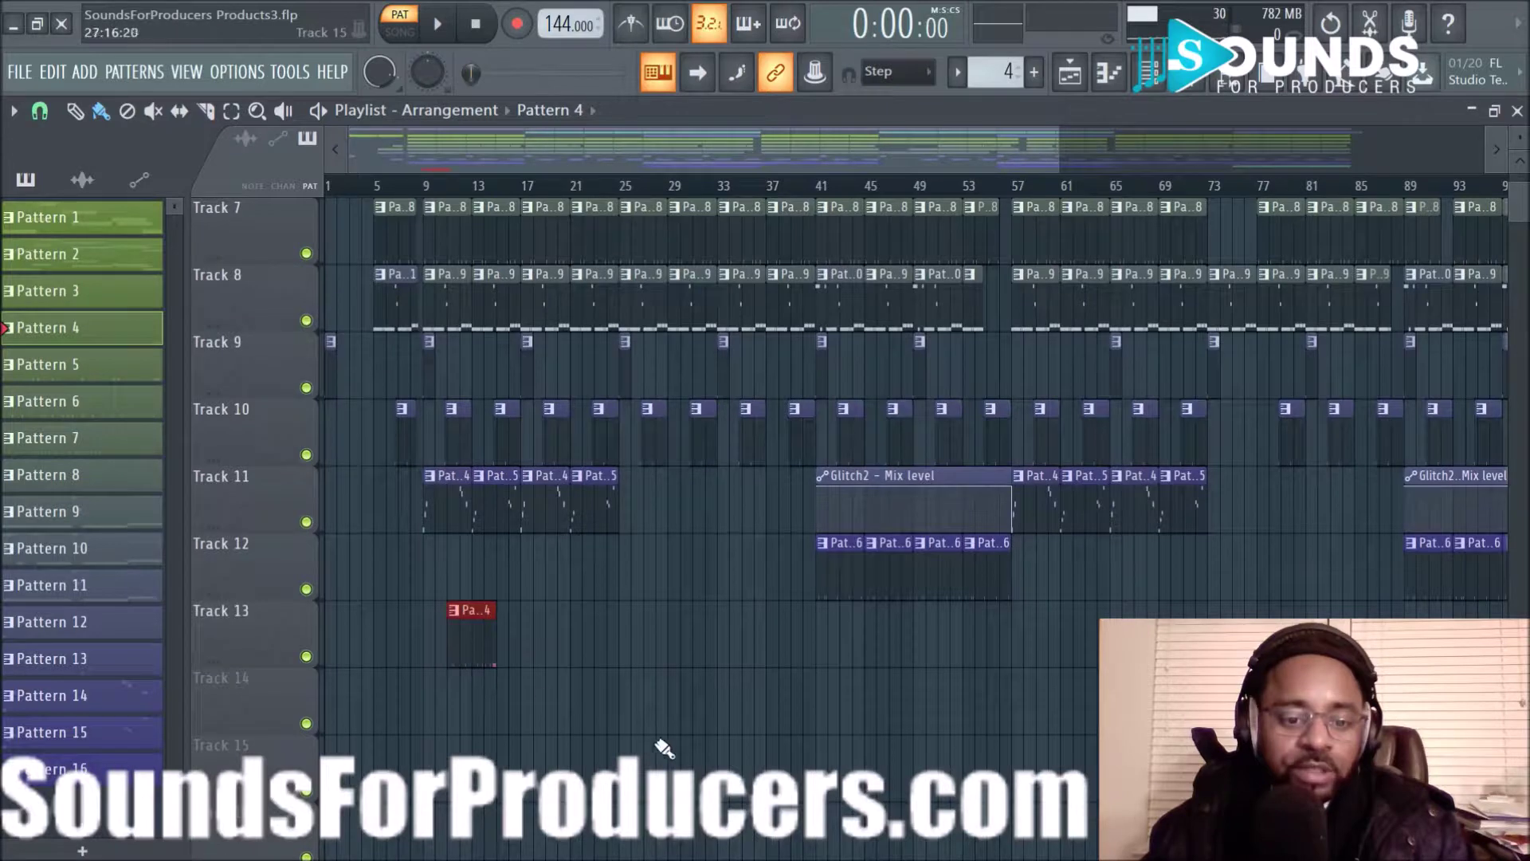
click(554, 692)
click(841, 745)
click(649, 562)
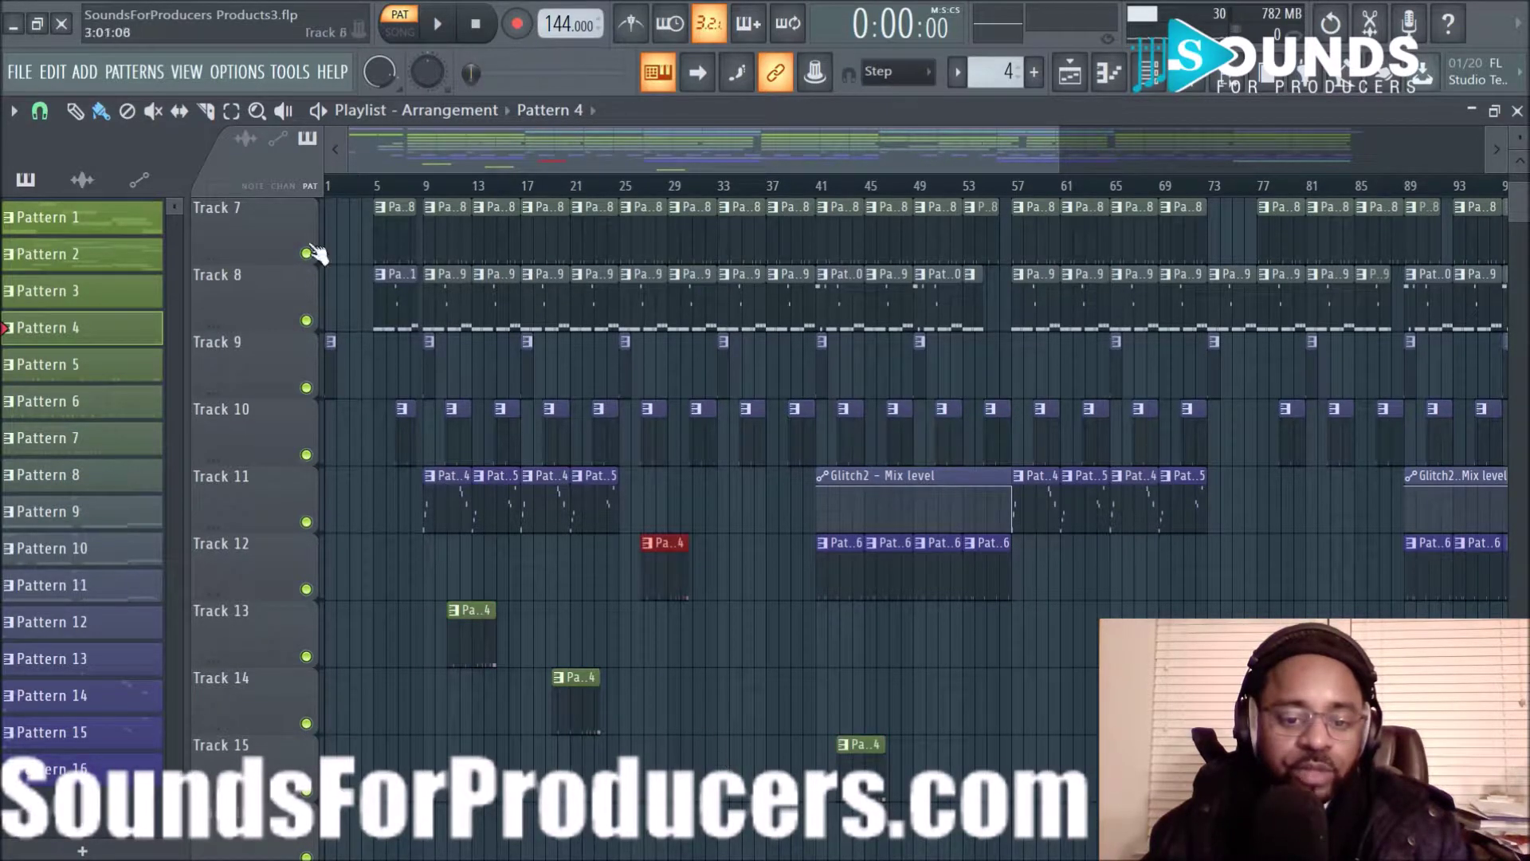
click(102, 112)
drag(448, 777, 745, 778)
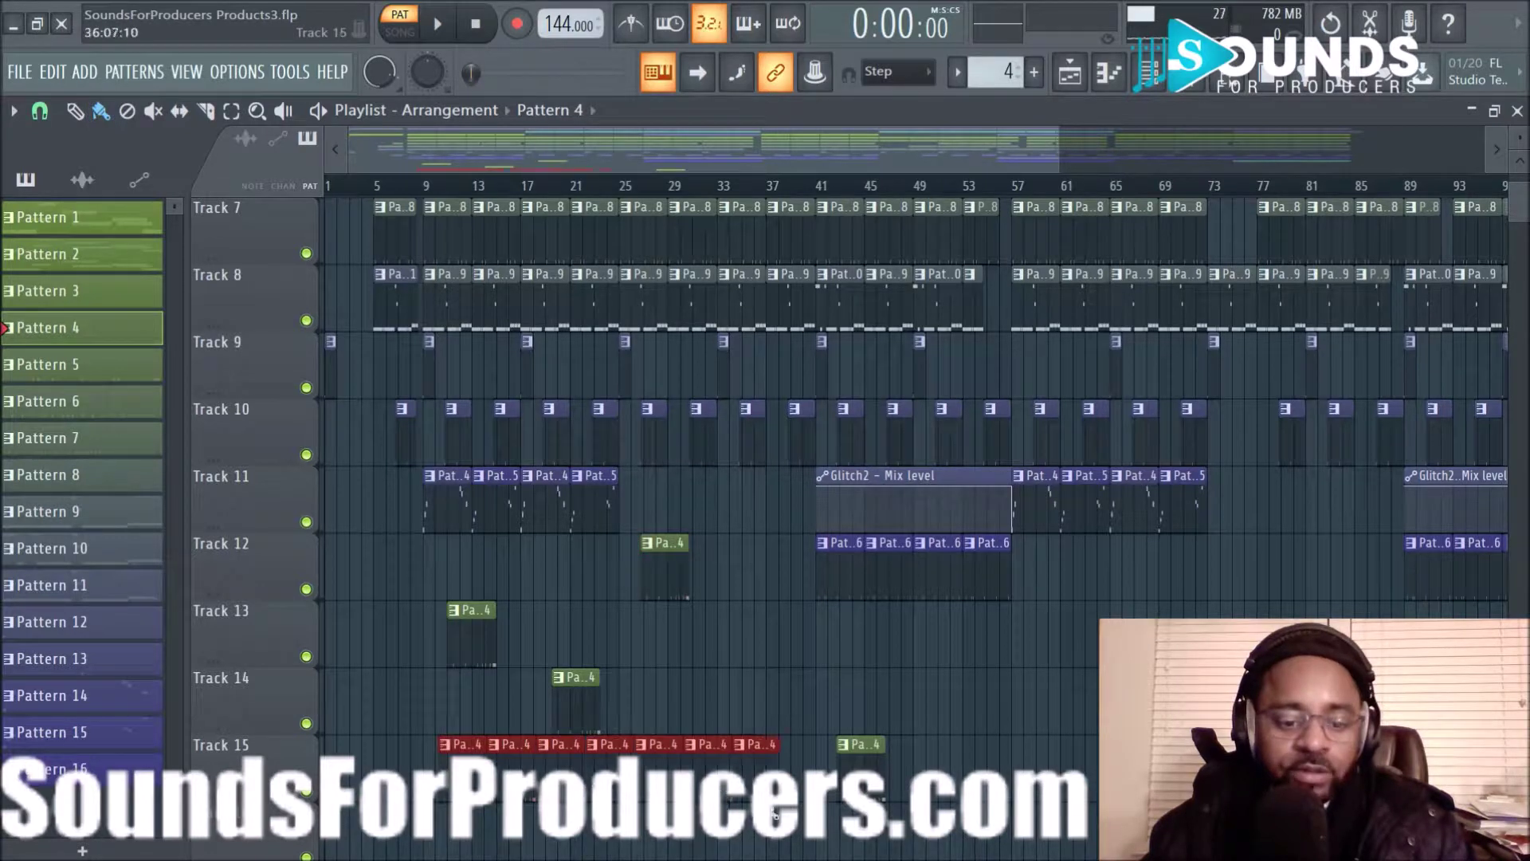
- Switch to the Draw tool and place more single Pattern 4 clips on Tracks 13 and 14
click(75, 112)
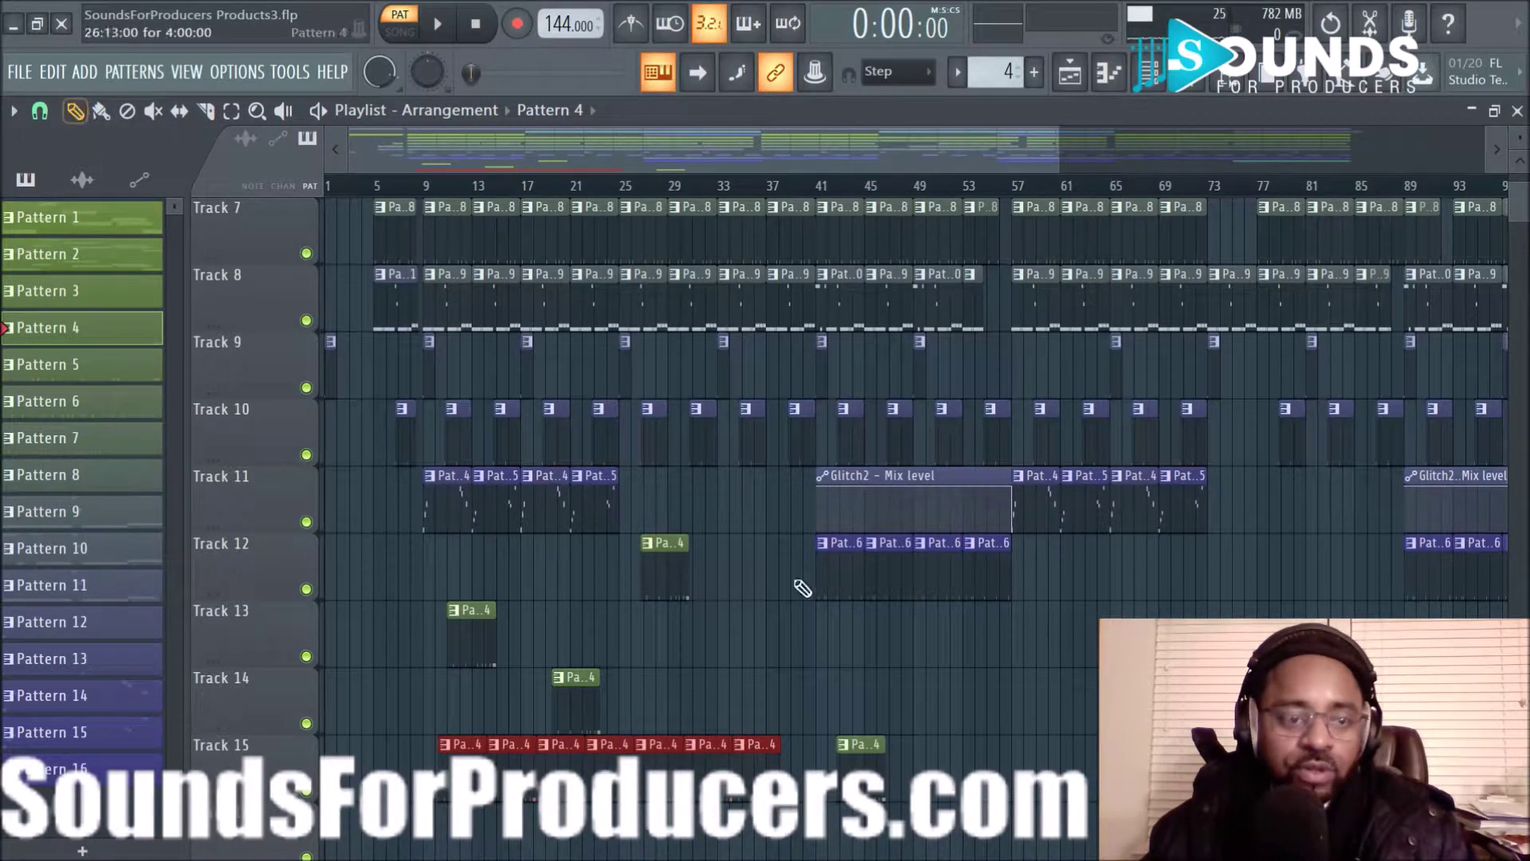
click(957, 677)
click(1053, 613)
drag(925, 632, 820, 635)
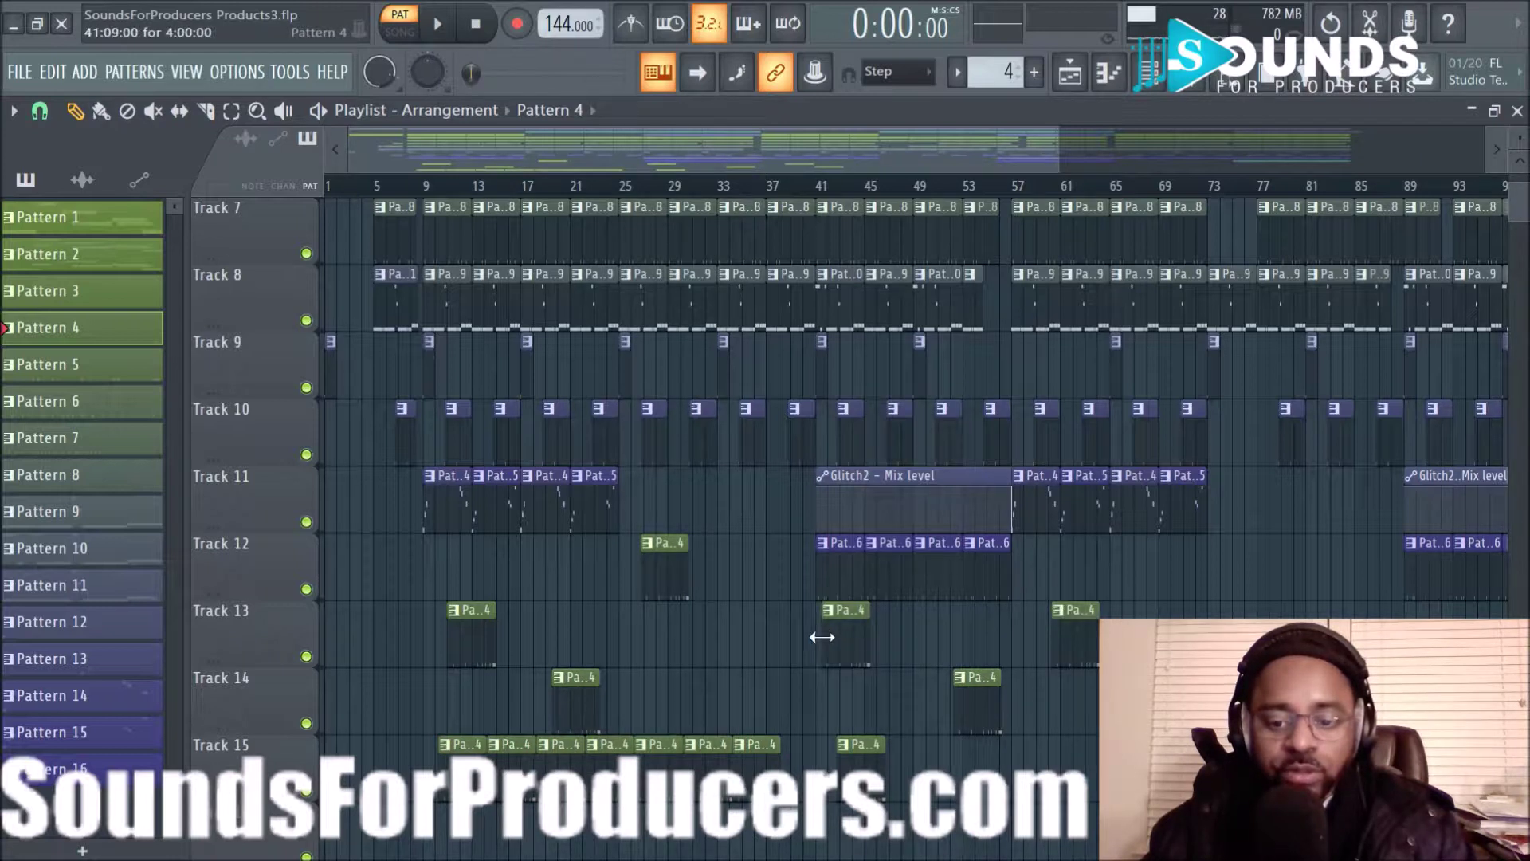
click(718, 629)
click(751, 685)
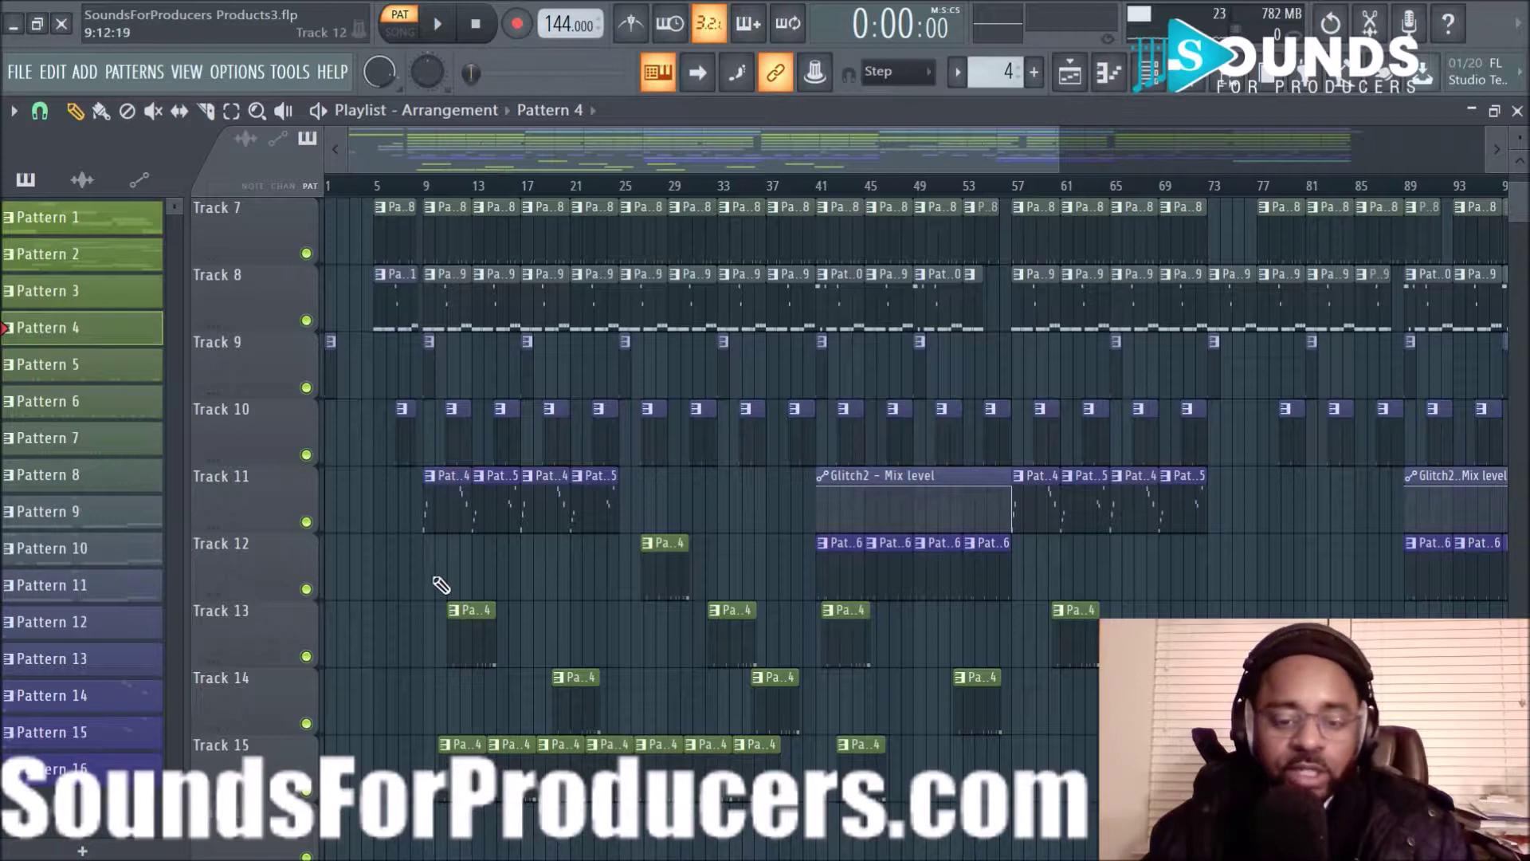
- Select all the trial Pattern 4 clips on Tracks 12 to 15 and delete them
drag(431, 534, 770, 804)
drag(793, 603, 1165, 802)
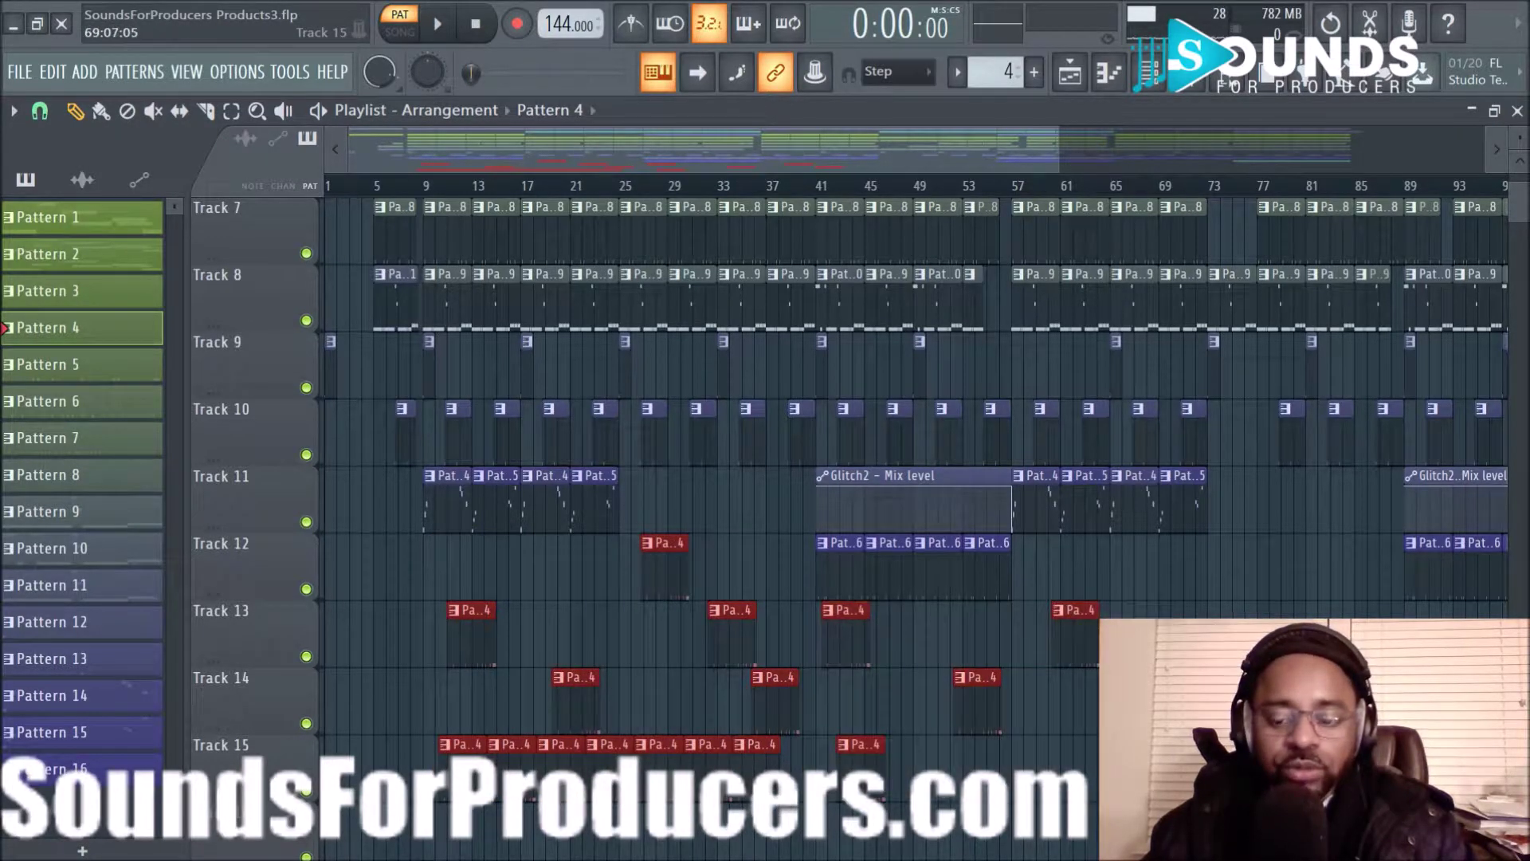
key(Delete)
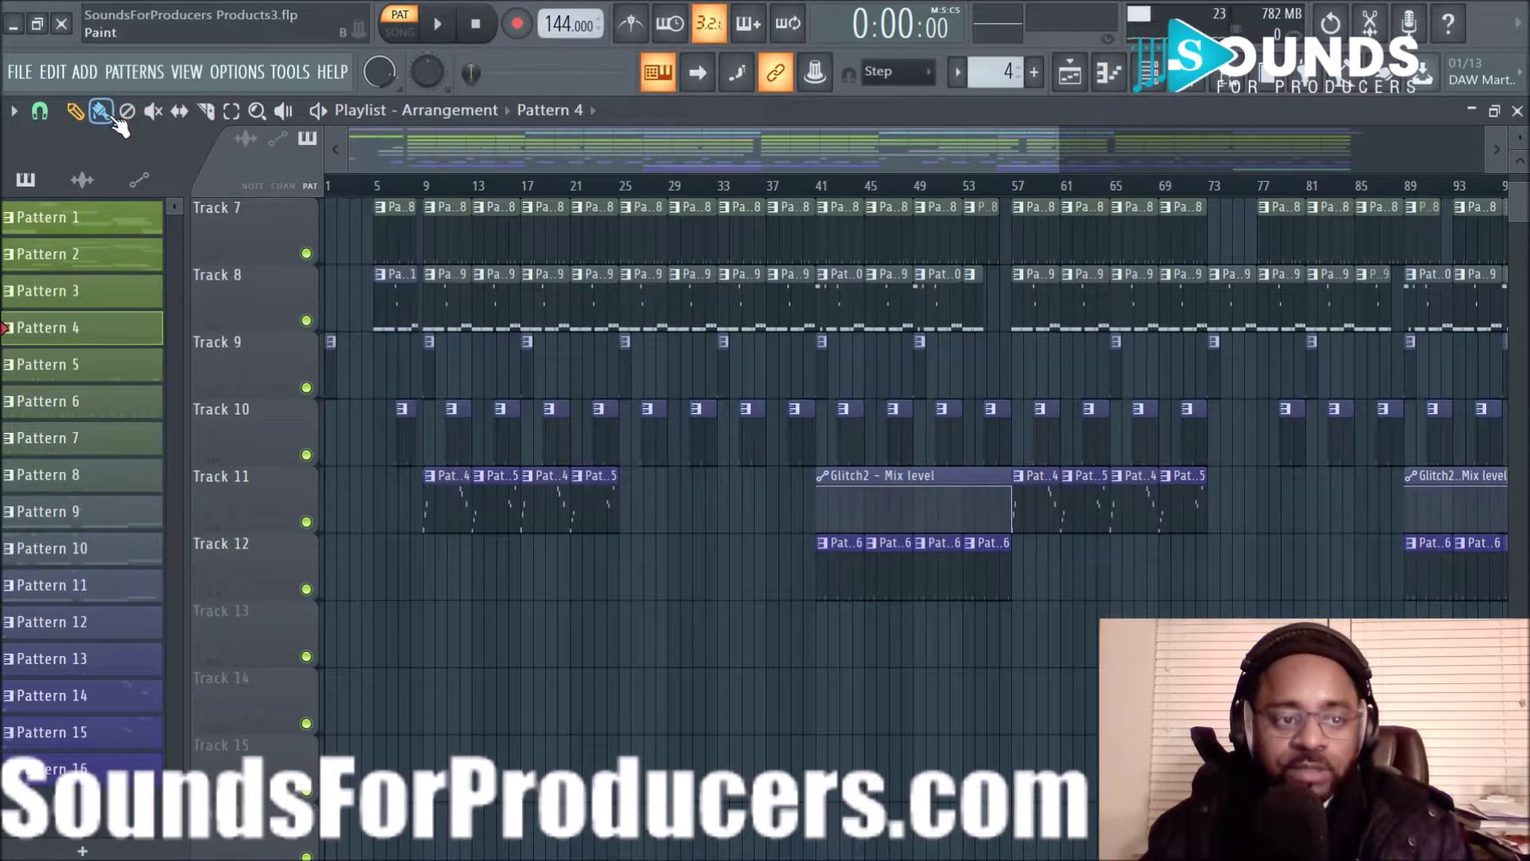
- Switch playback to song mode and set the song position to bar 9 in the playlist
scroll(1115, 318, up, 4)
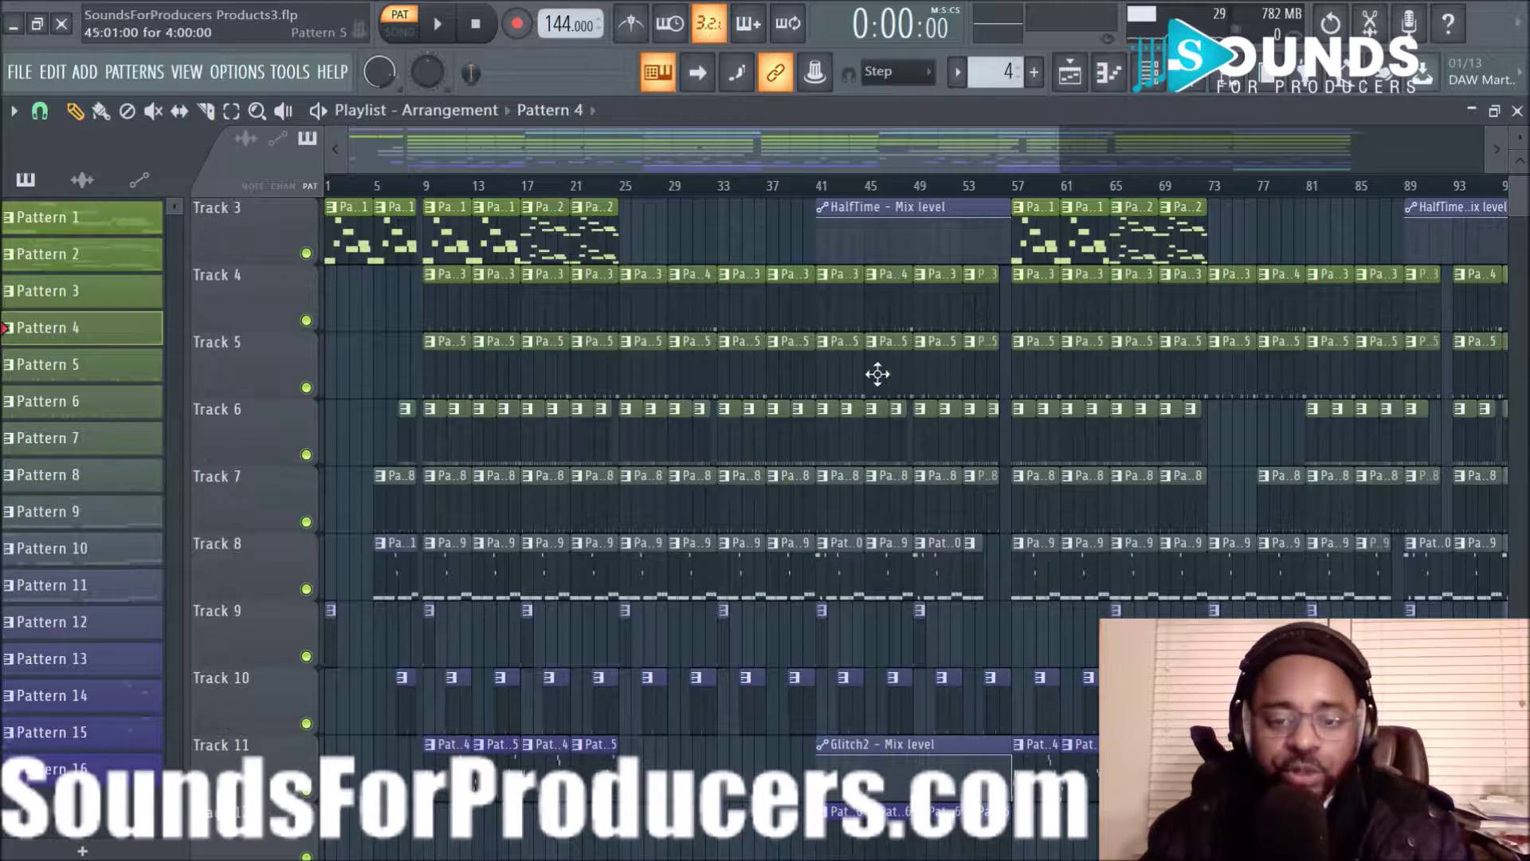
scroll(587, 425, up, 2)
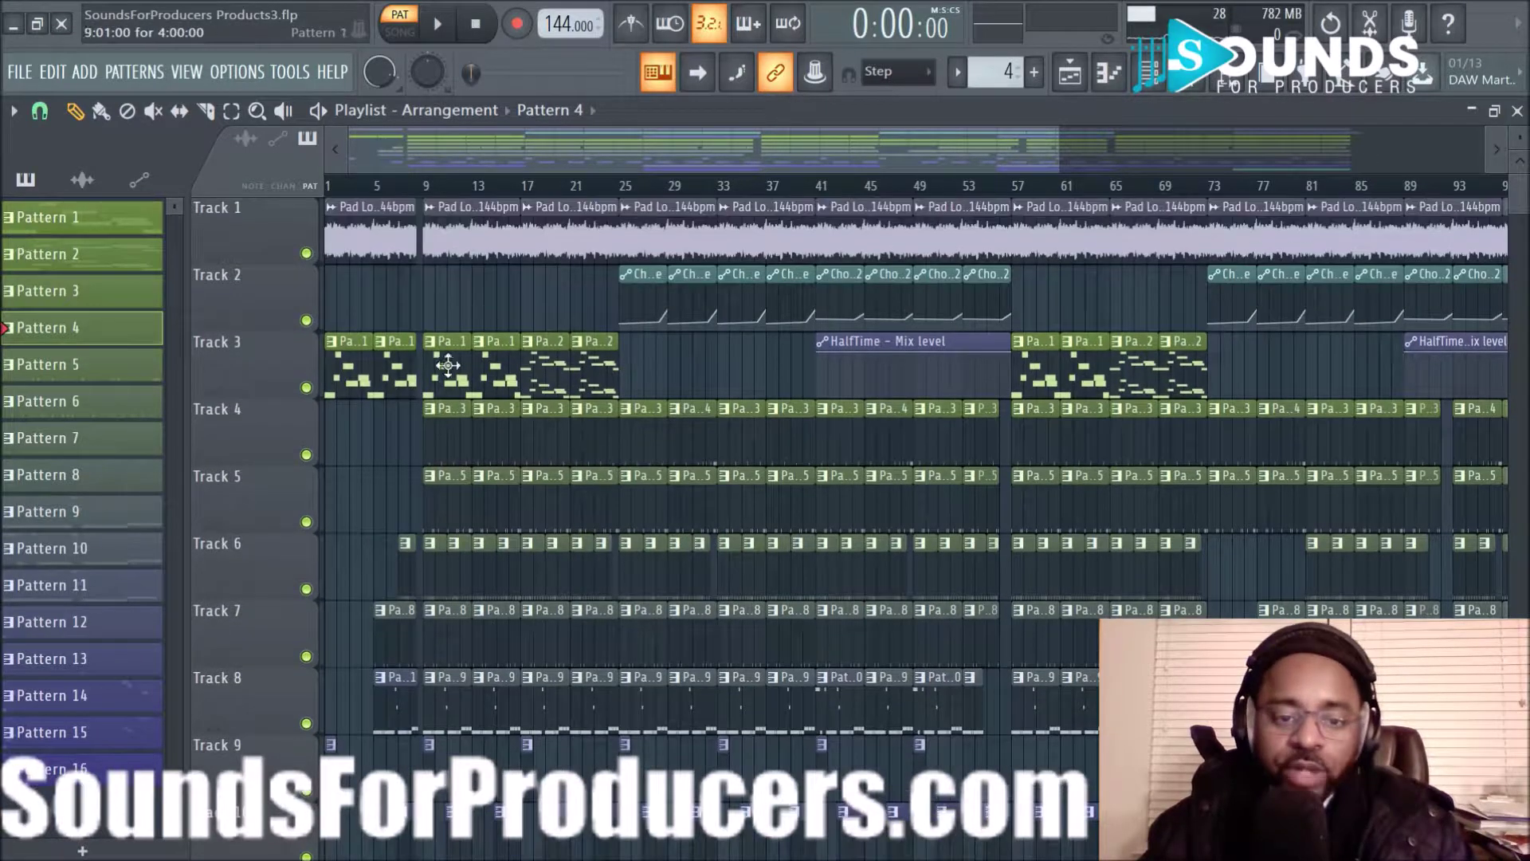
click(428, 186)
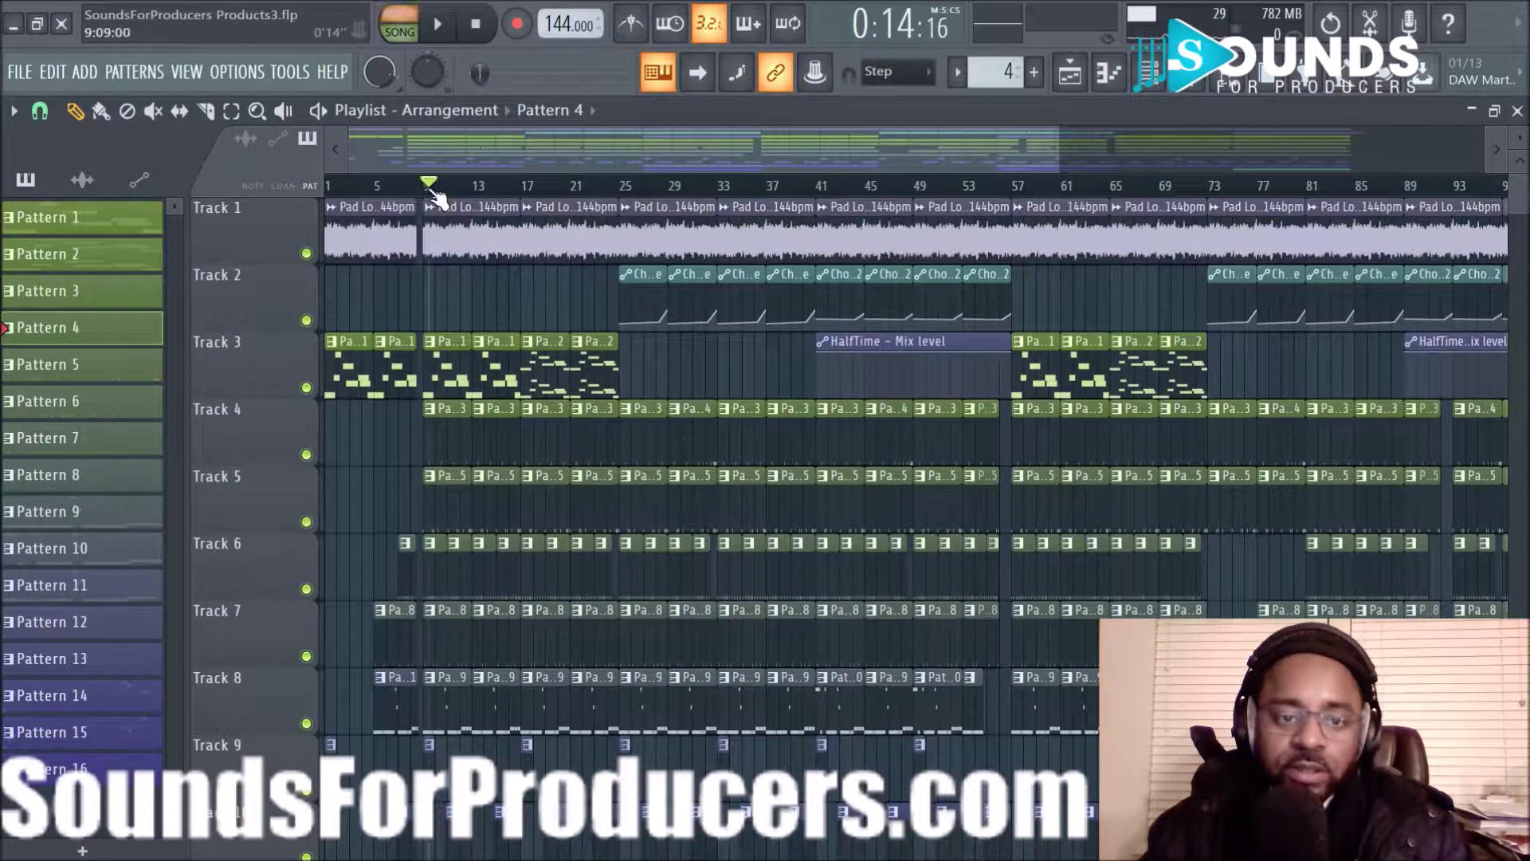
scroll(668, 284, down, 2)
scroll(668, 285, up, 2)
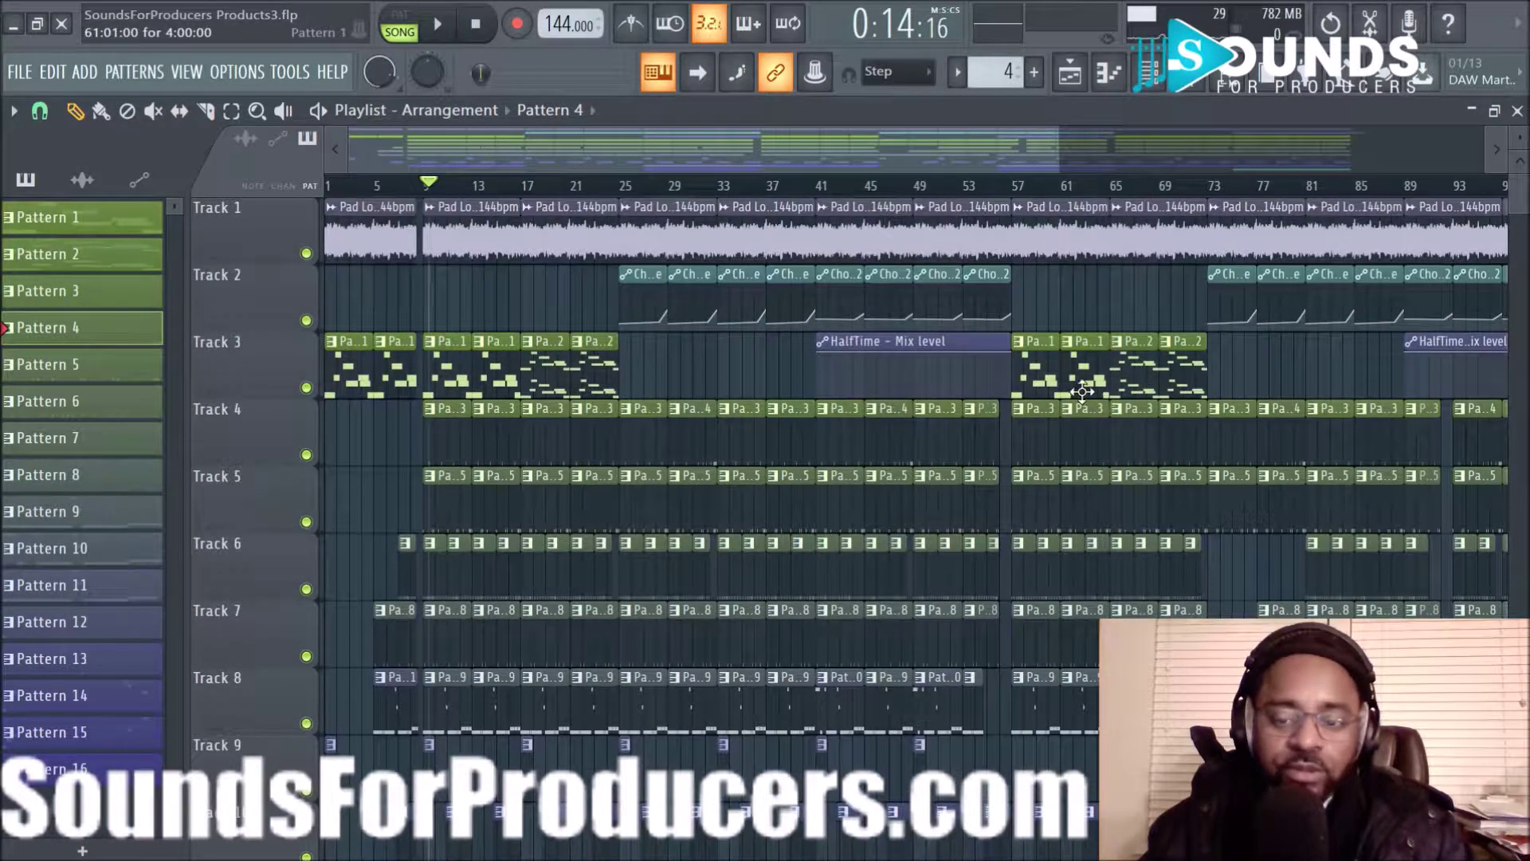
- Open the Pattern 1 clip at bar 57 on Track 3 in the piano roll and view its notes
double_click(1041, 378)
drag(819, 156, 414, 137)
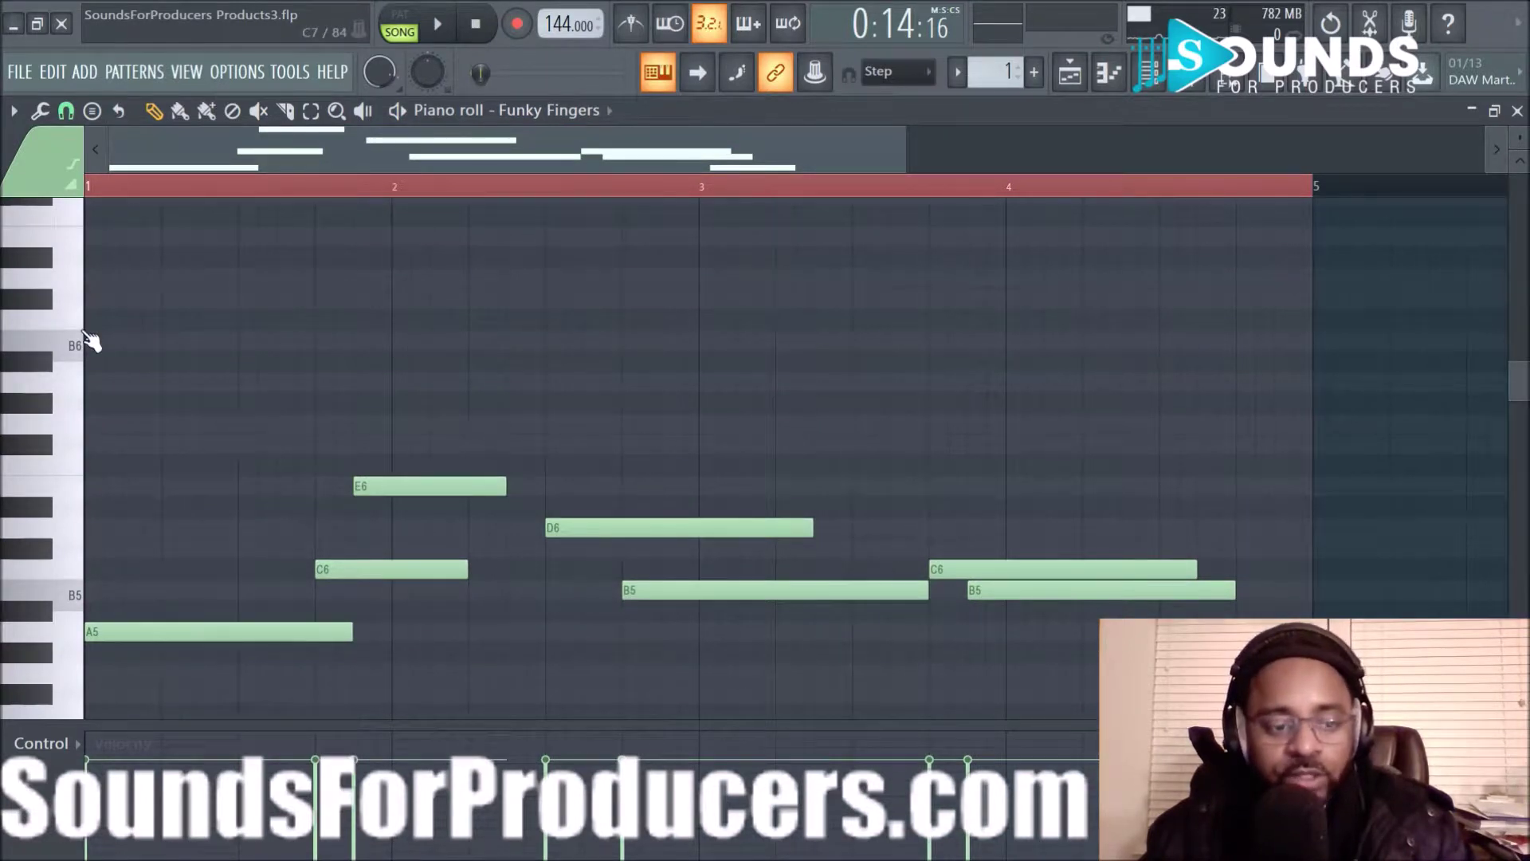
scroll(90, 339, down, 3)
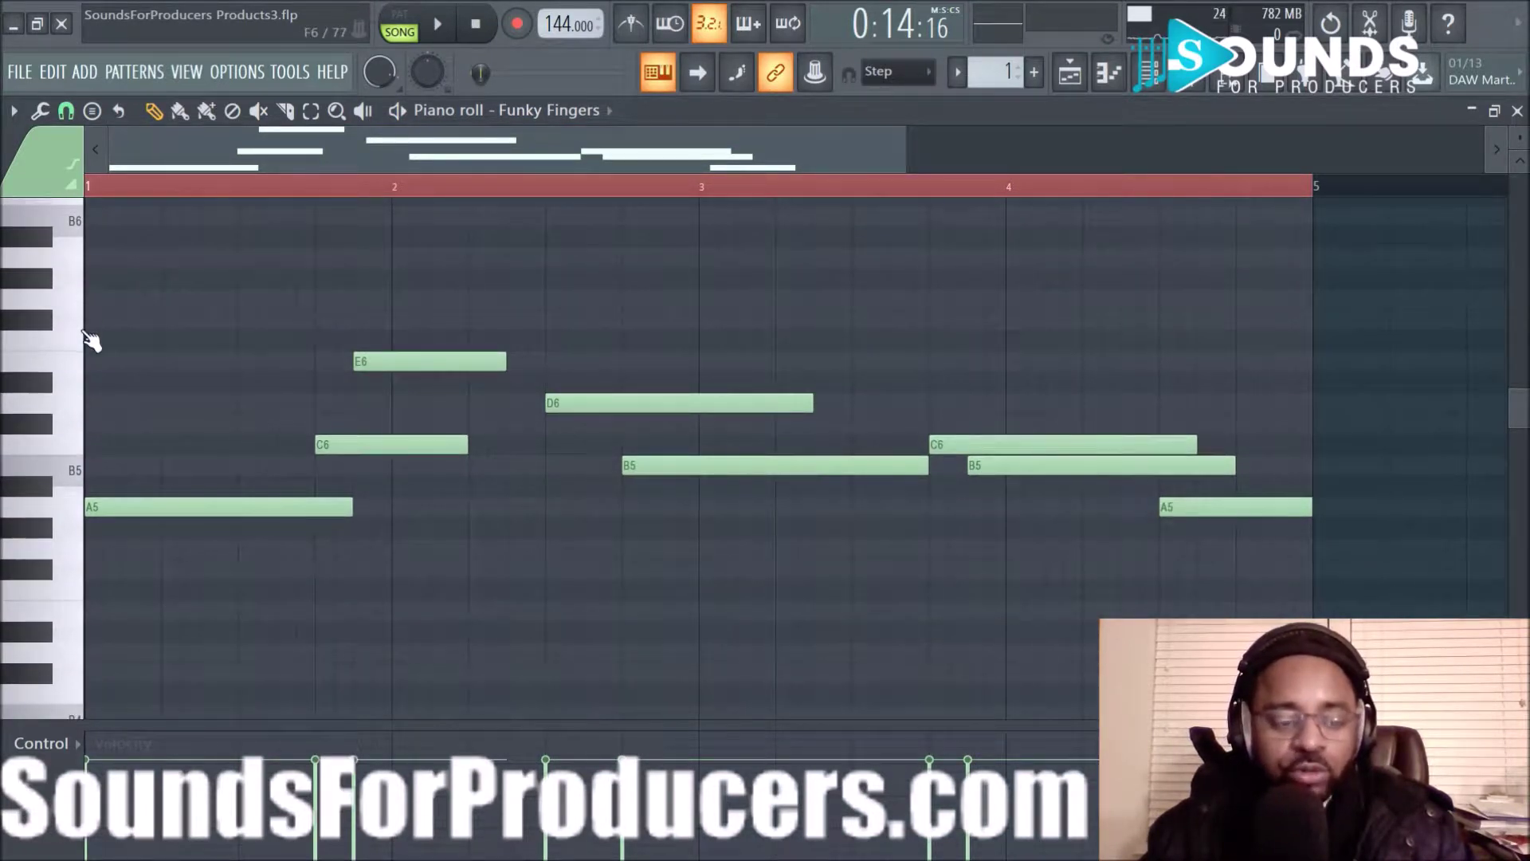
- Return to the playlist, reopen the first Pattern 1 clip on Track 3 in the piano roll and view its notes from bar 1
scroll(71, 530, up, 2)
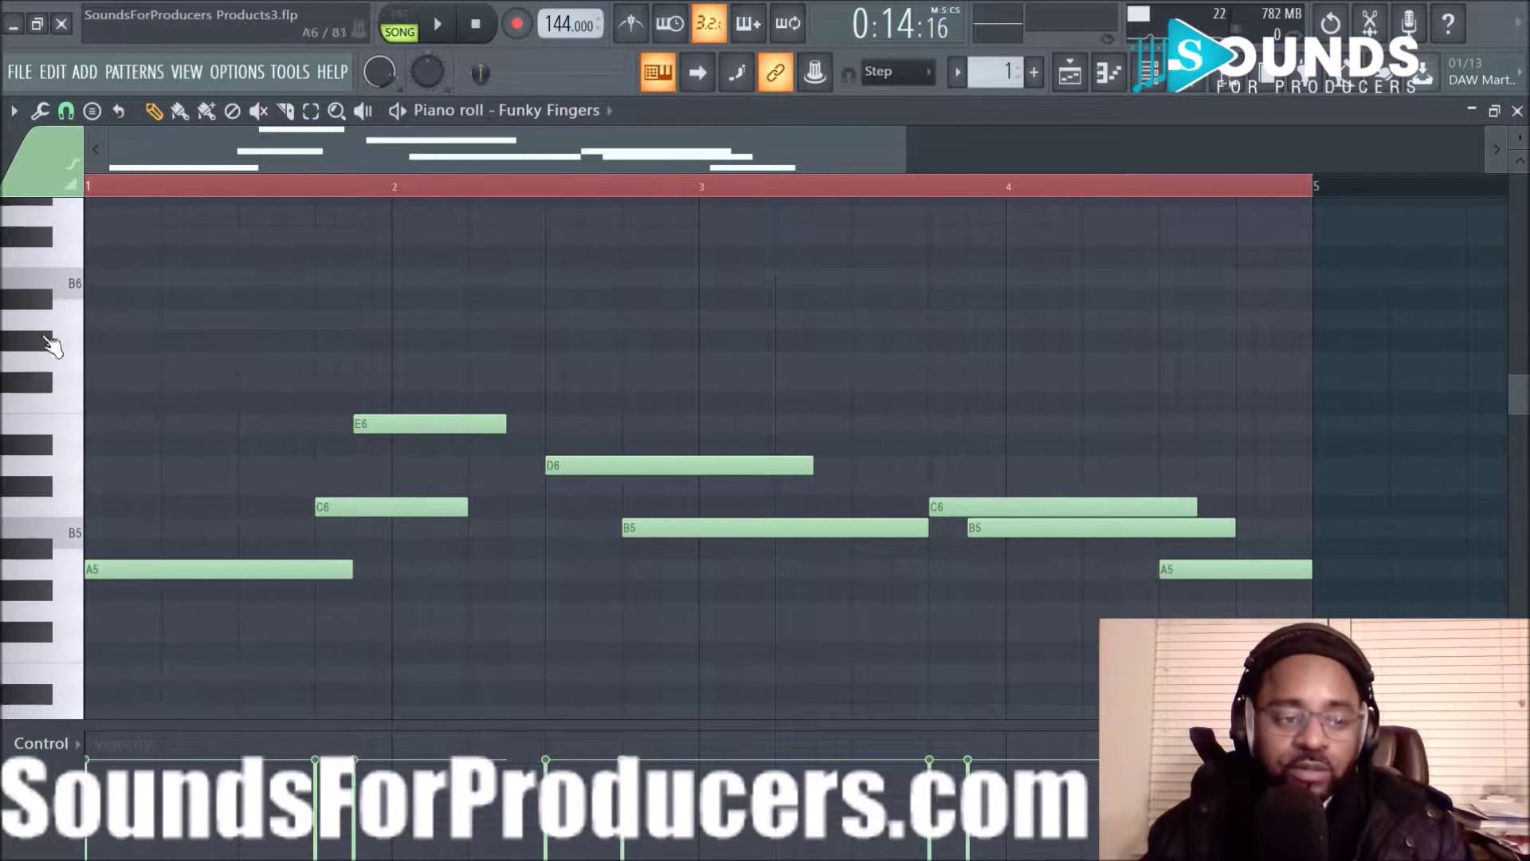
click(1070, 72)
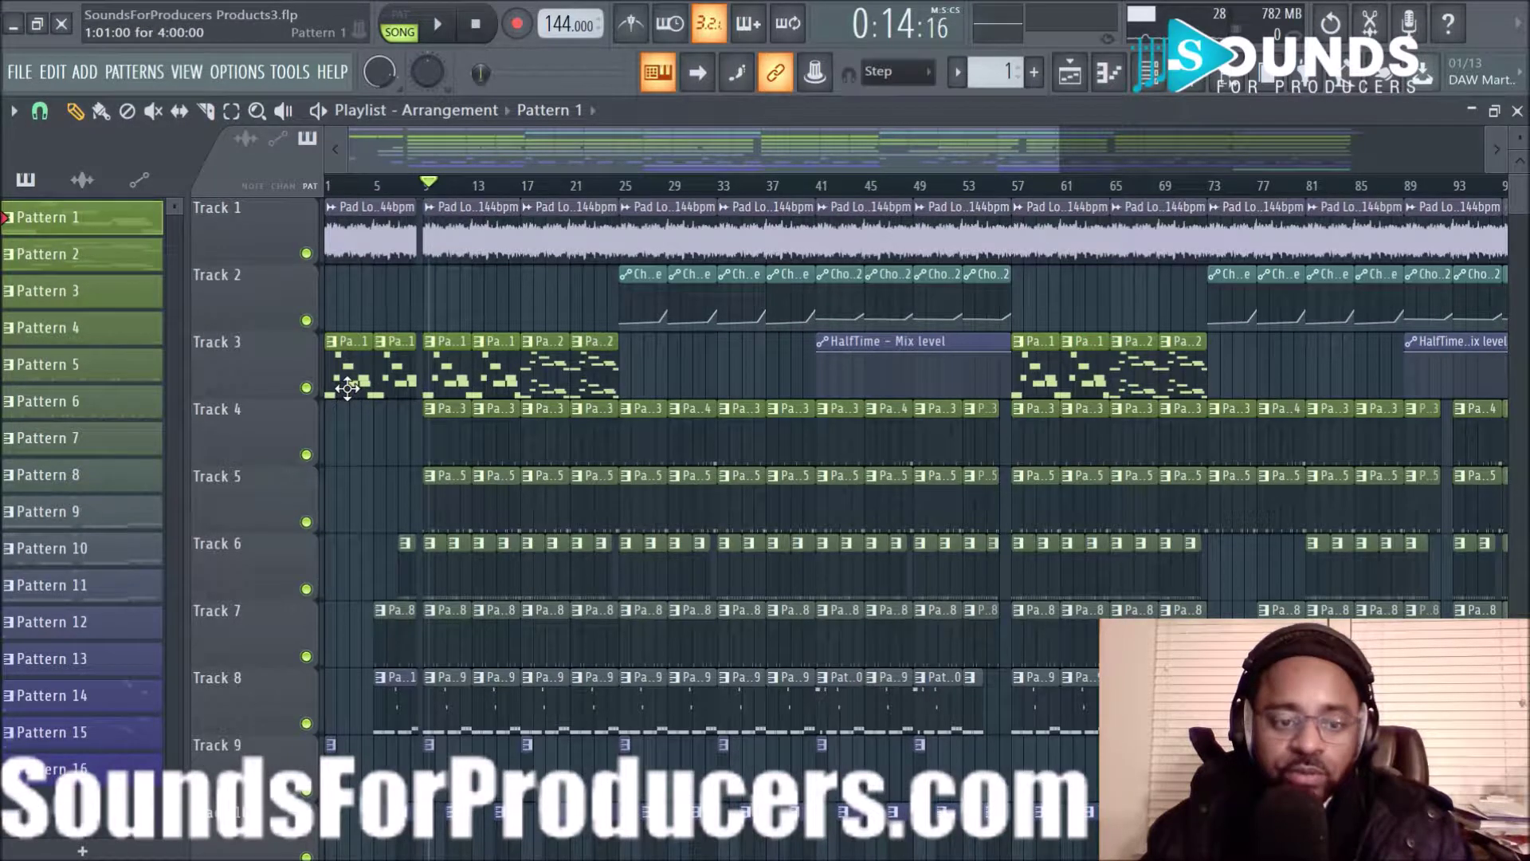
double_click(349, 371)
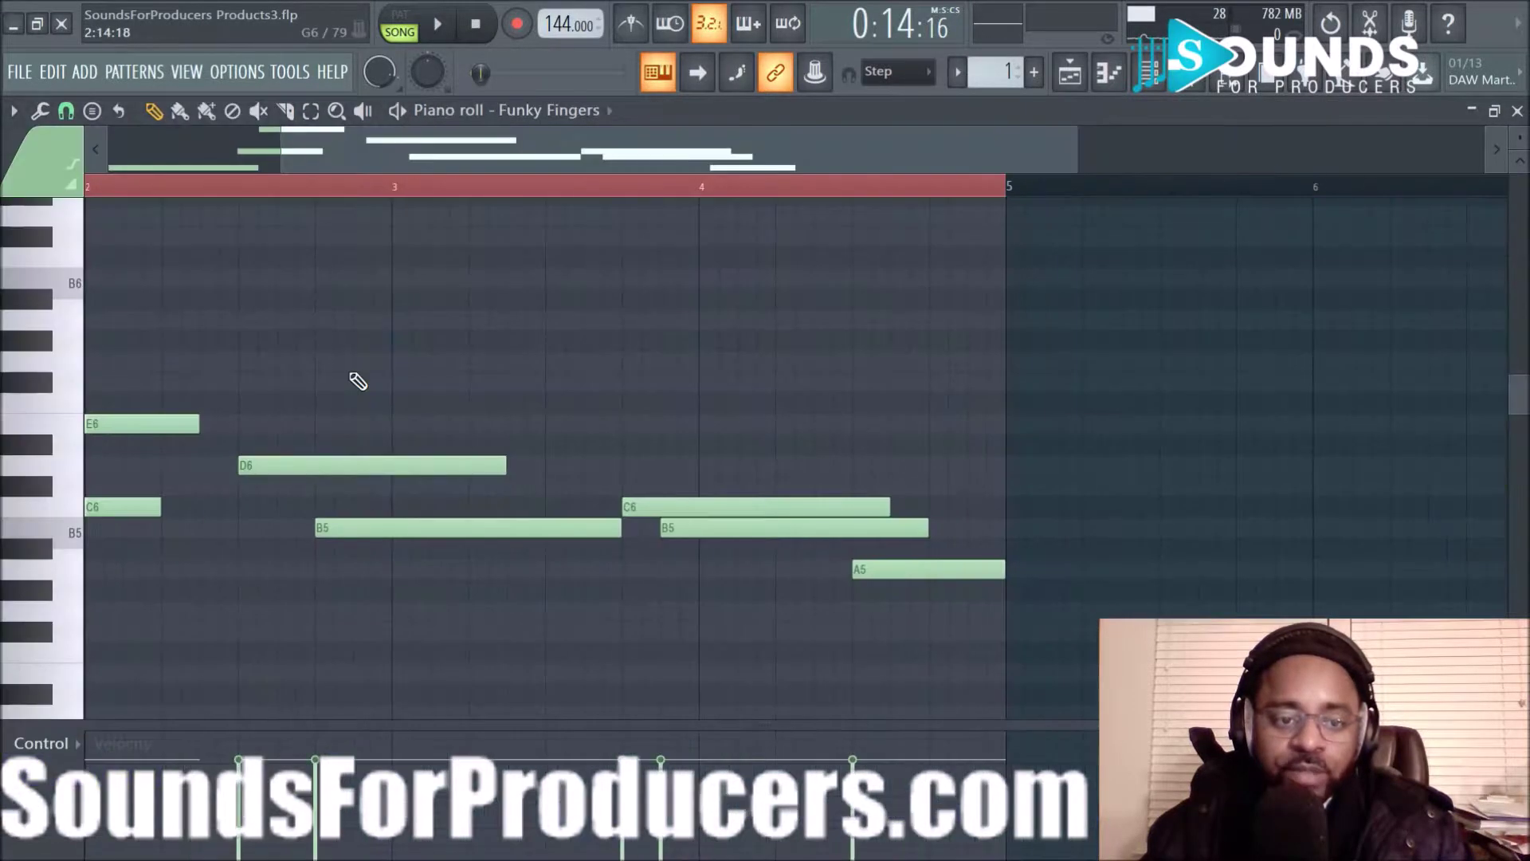
drag(438, 155, 67, 153)
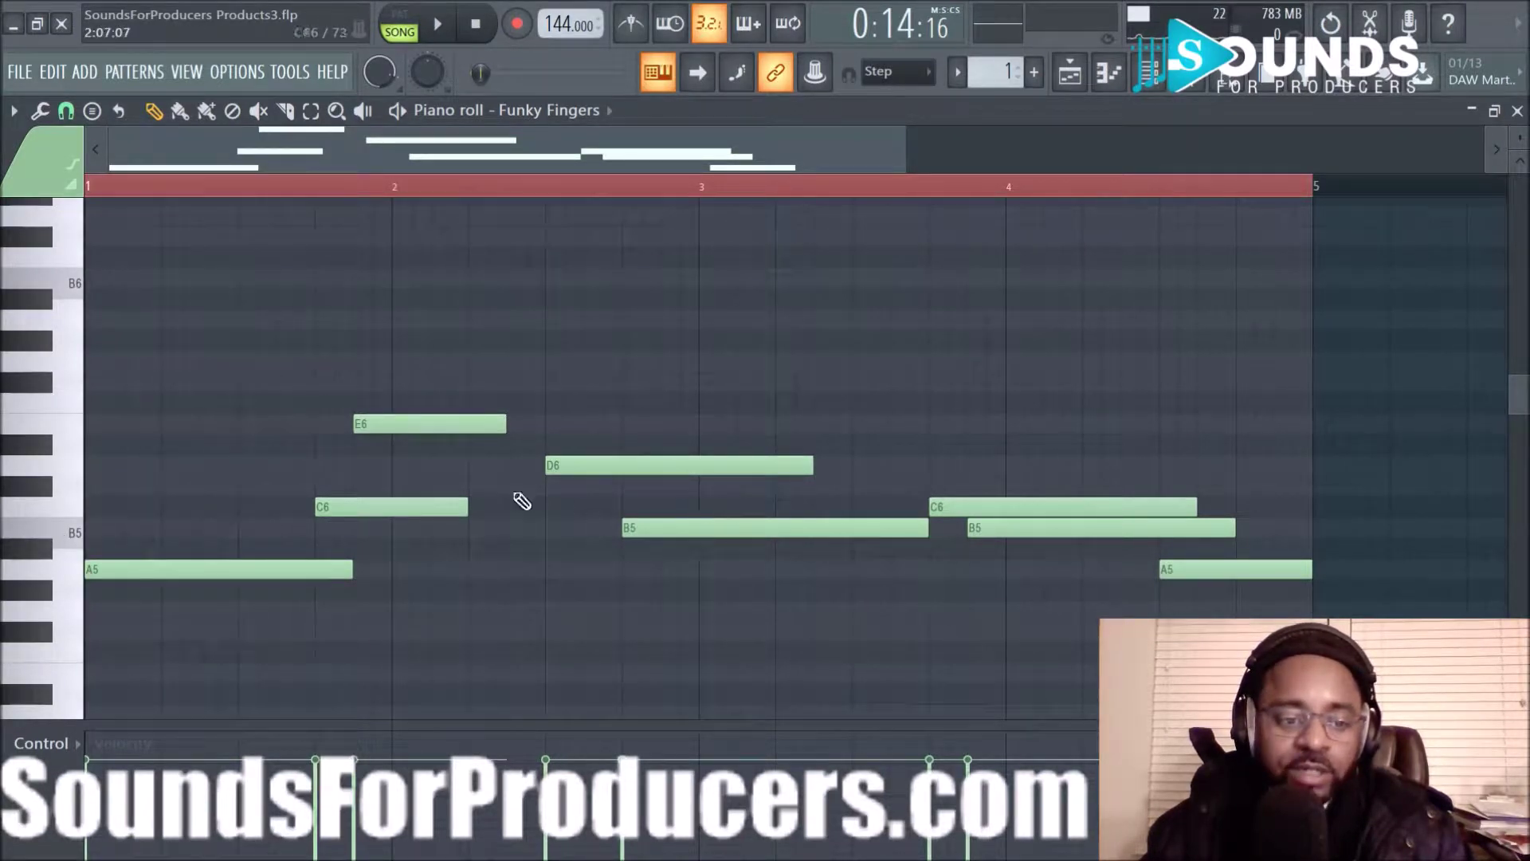
click(76, 350)
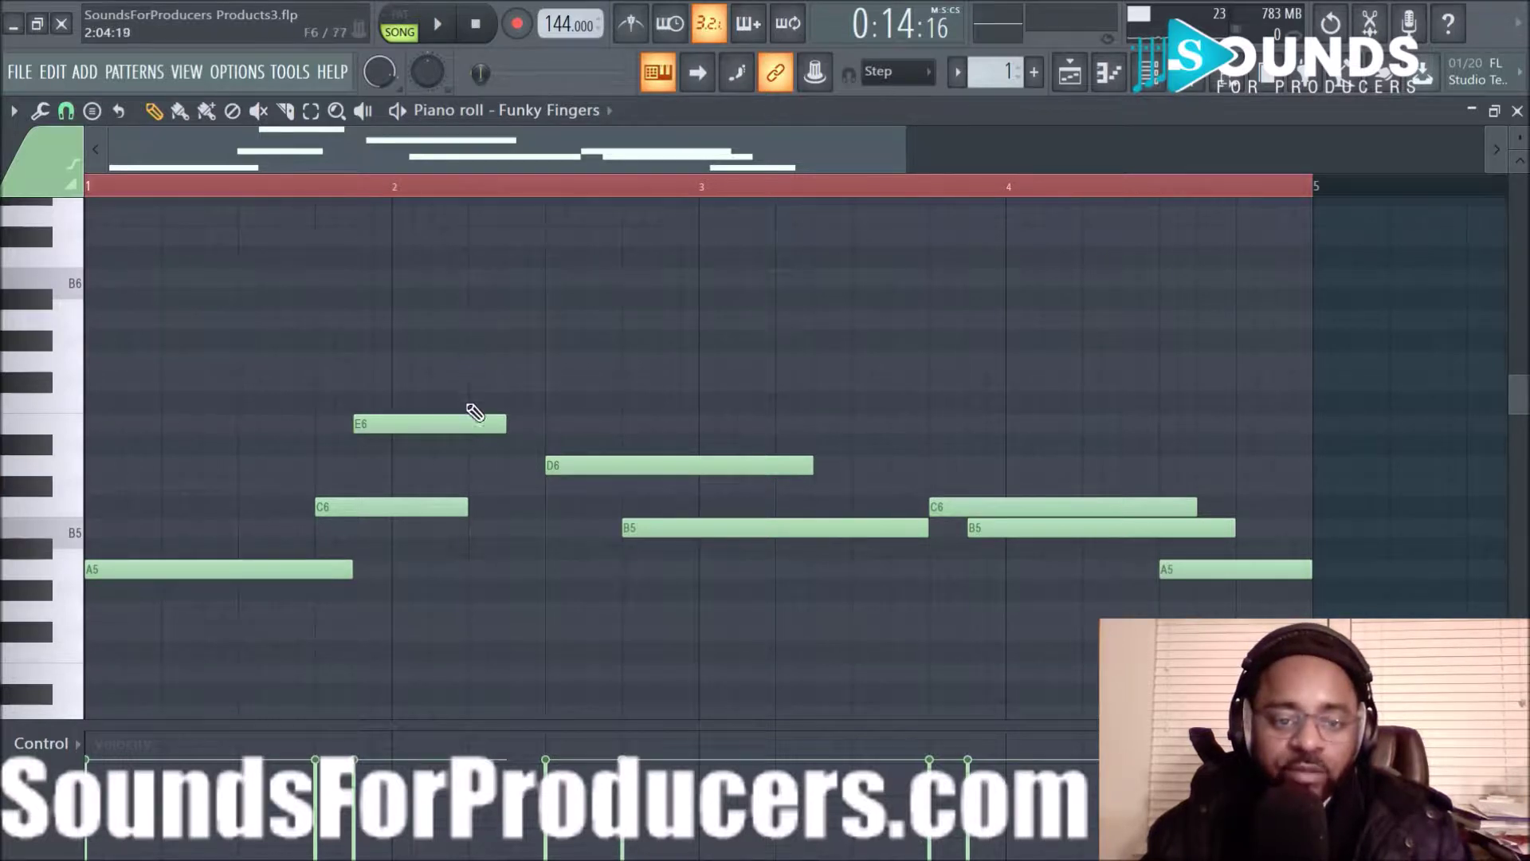
- Look through the piano roll's scale highlighting options and its chord and scale stamp presets
click(14, 111)
mouse_move(46, 242)
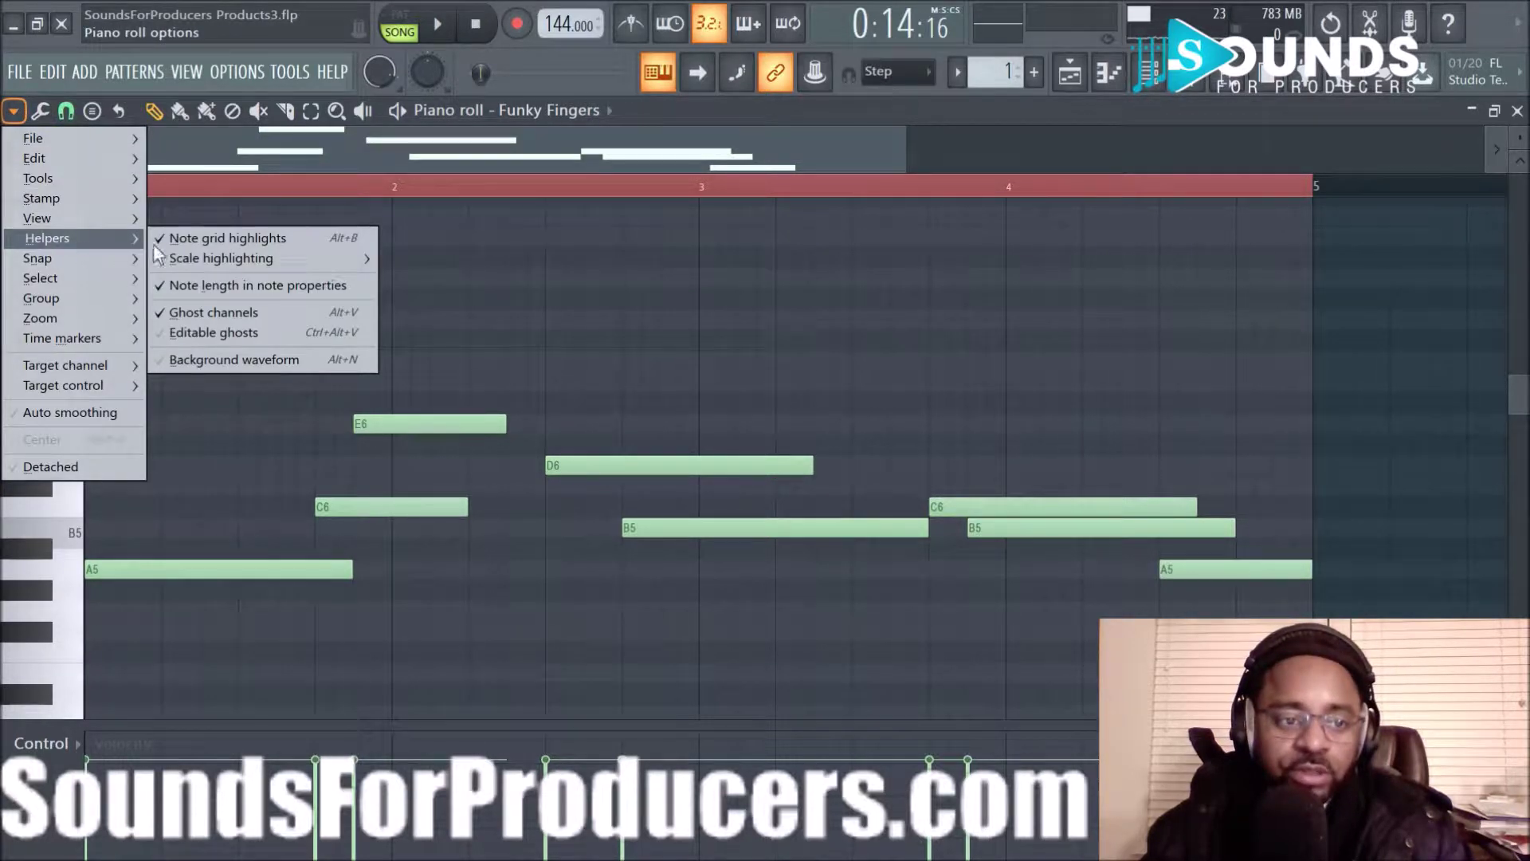
mouse_move(190, 251)
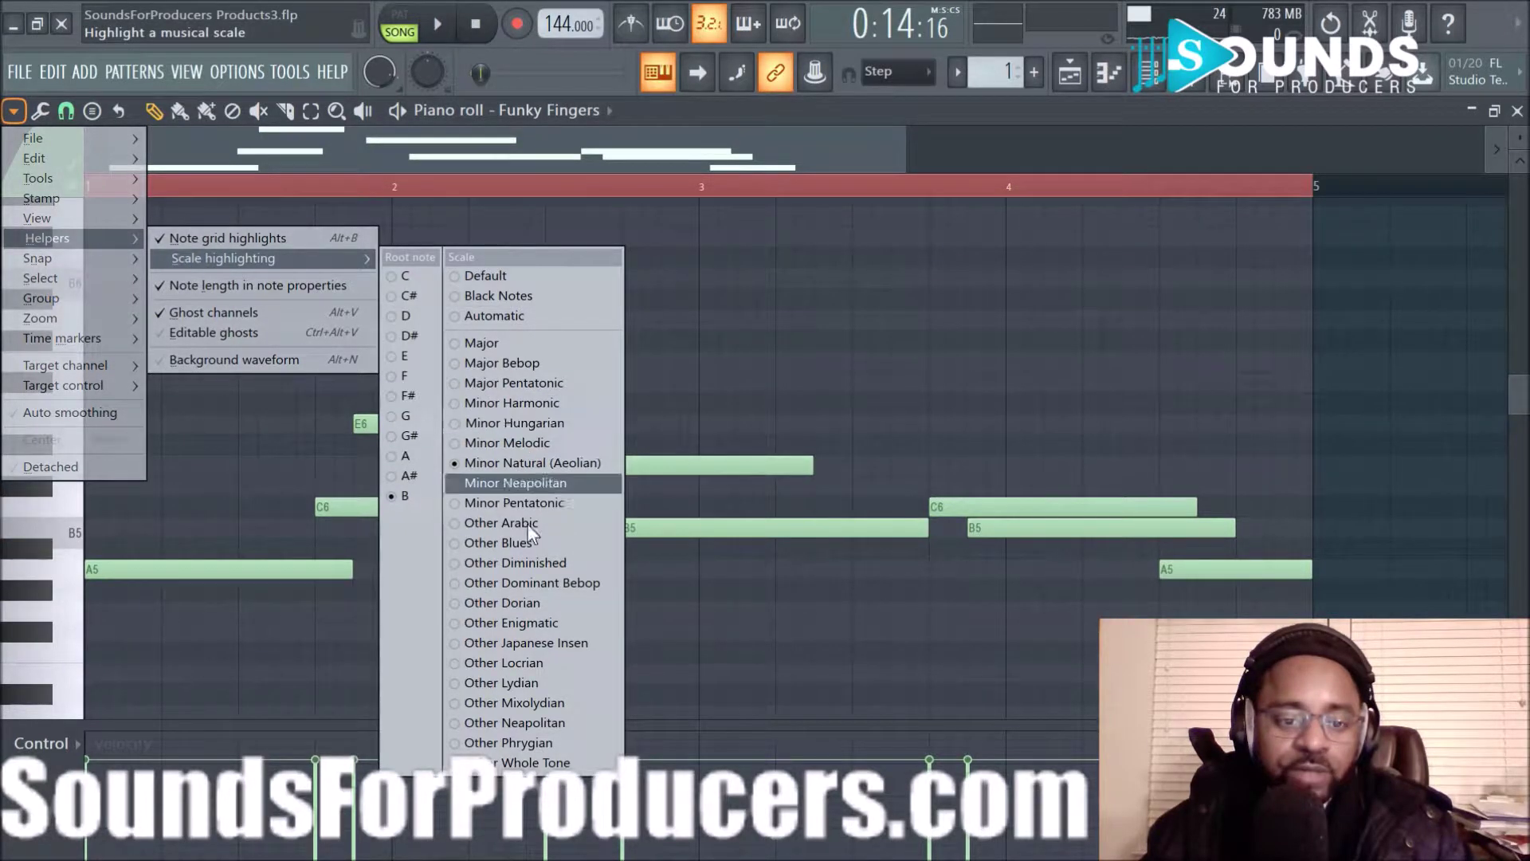
click(415, 336)
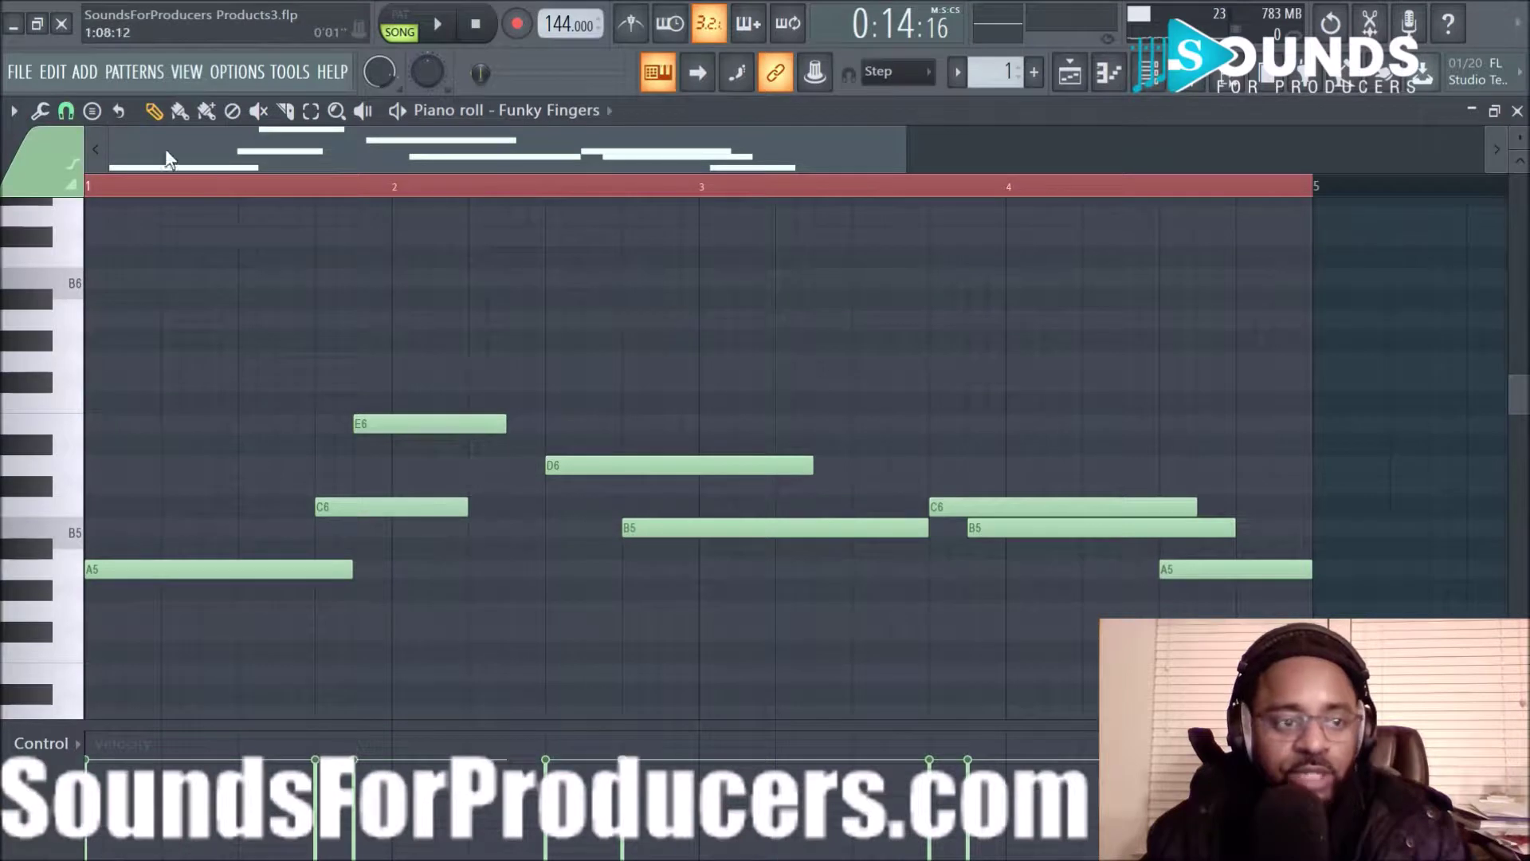
click(91, 111)
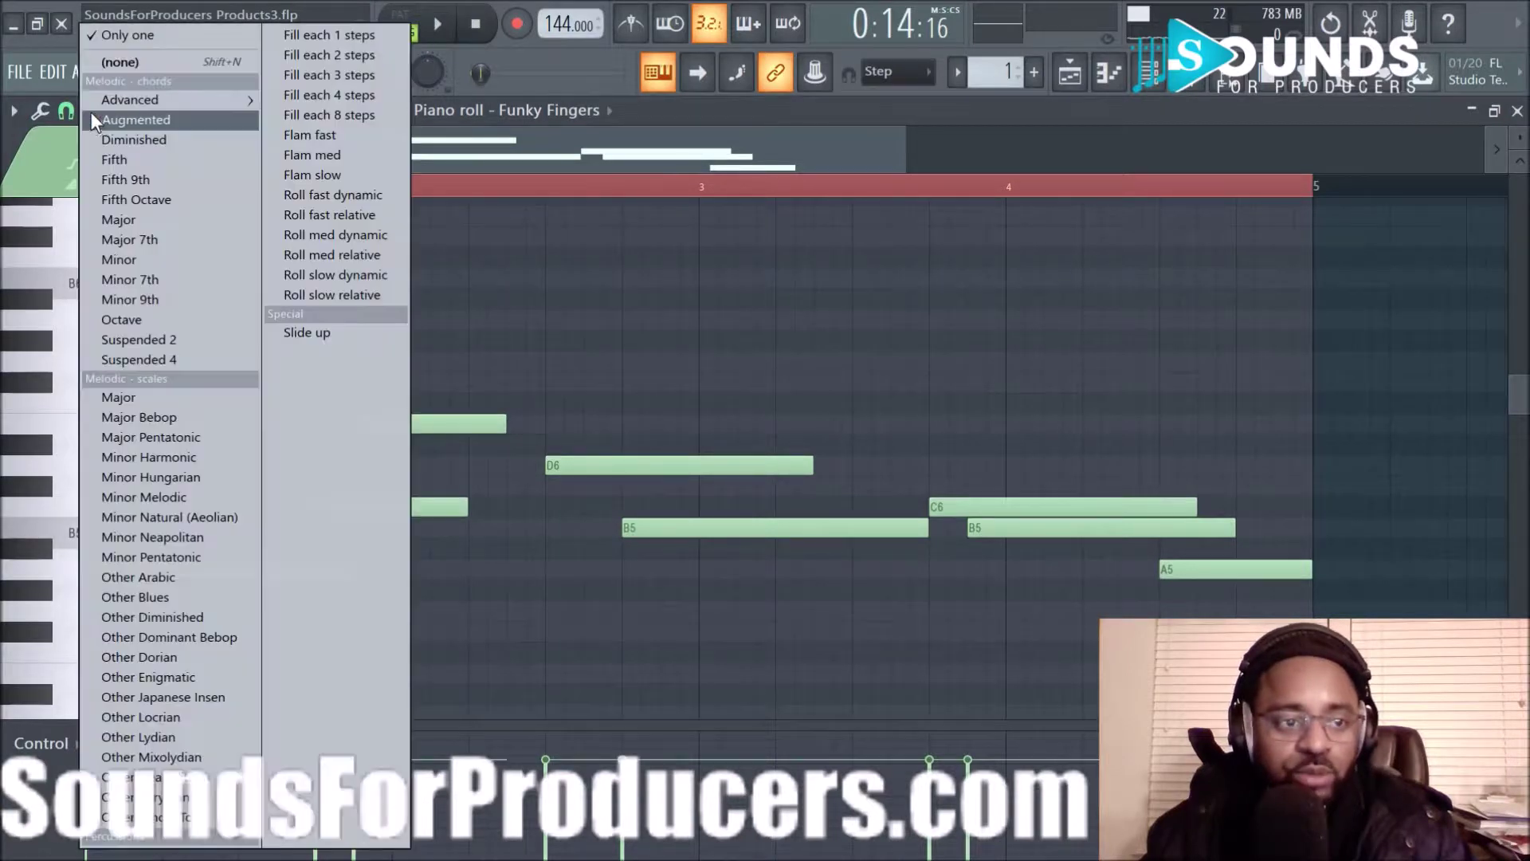
click(762, 298)
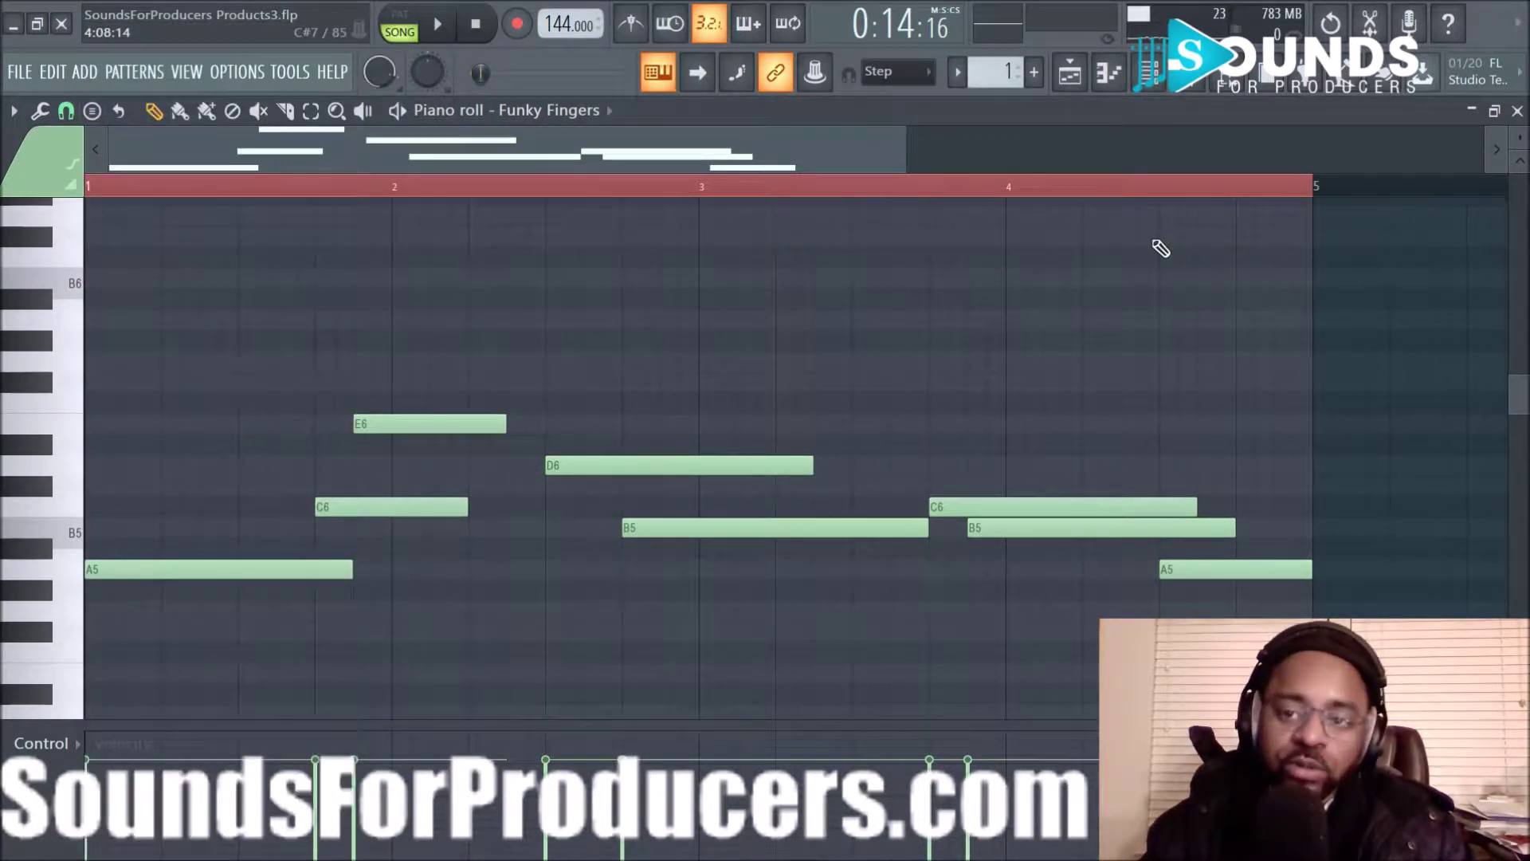
- Open the Pattern 1 clip at bar 13 on Track 3 in the piano roll and examine its notes and velocity control area
click(1070, 73)
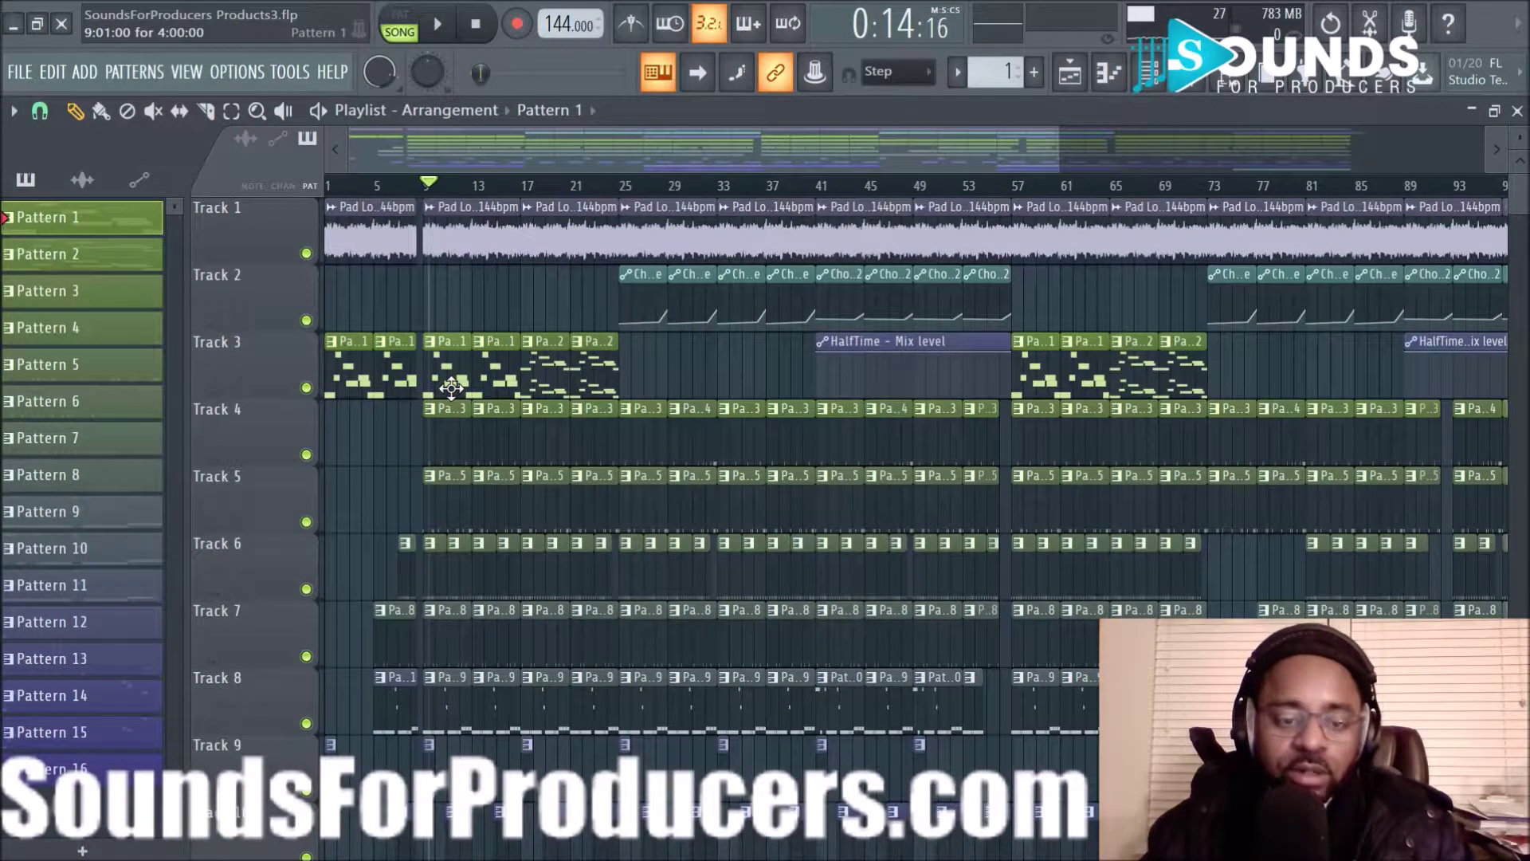
double_click(481, 391)
drag(527, 161, 83, 174)
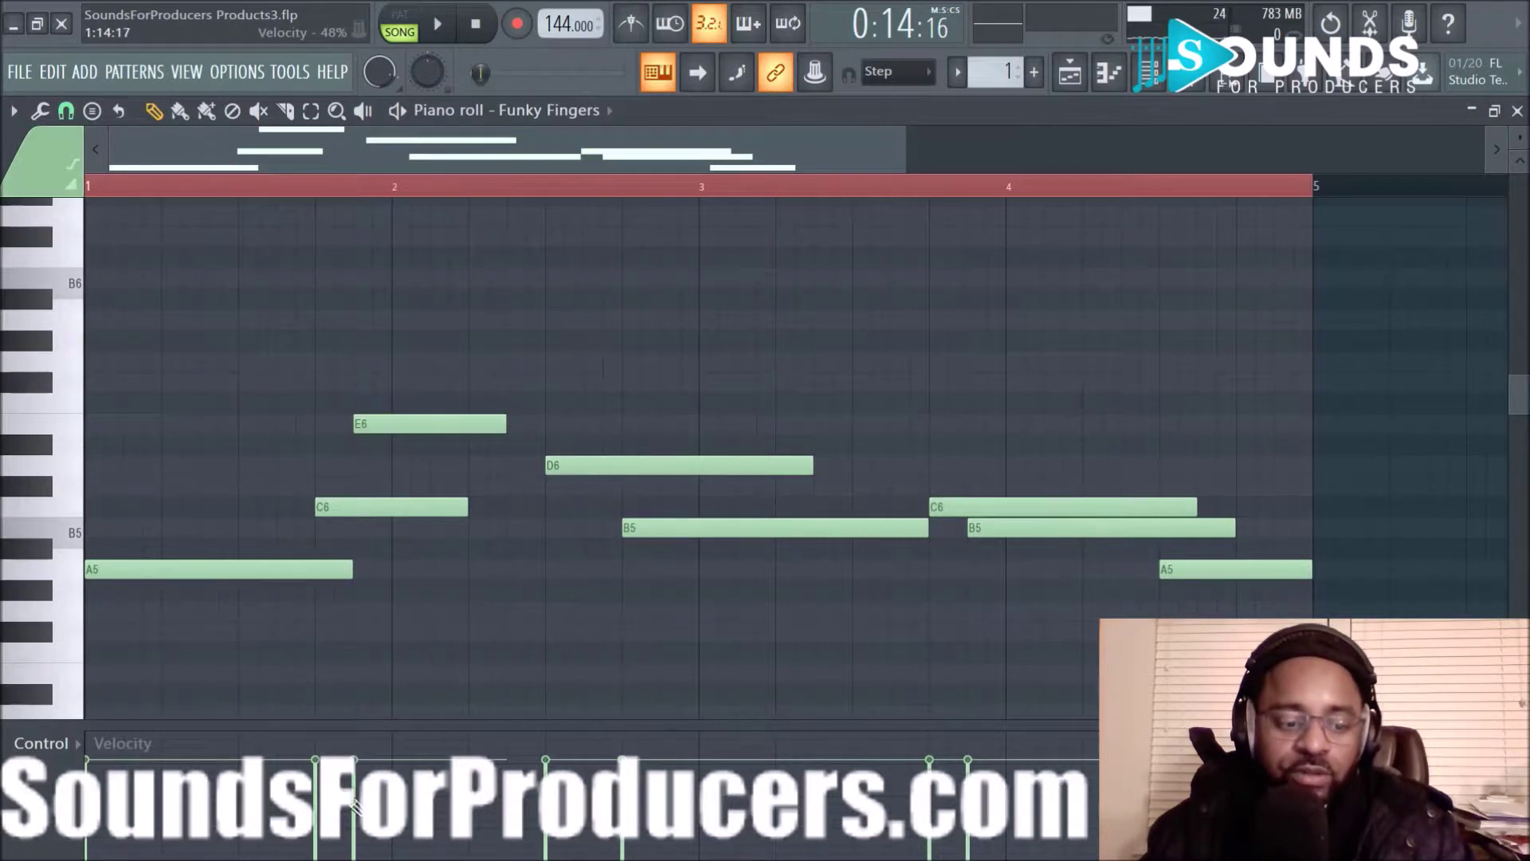
click(78, 744)
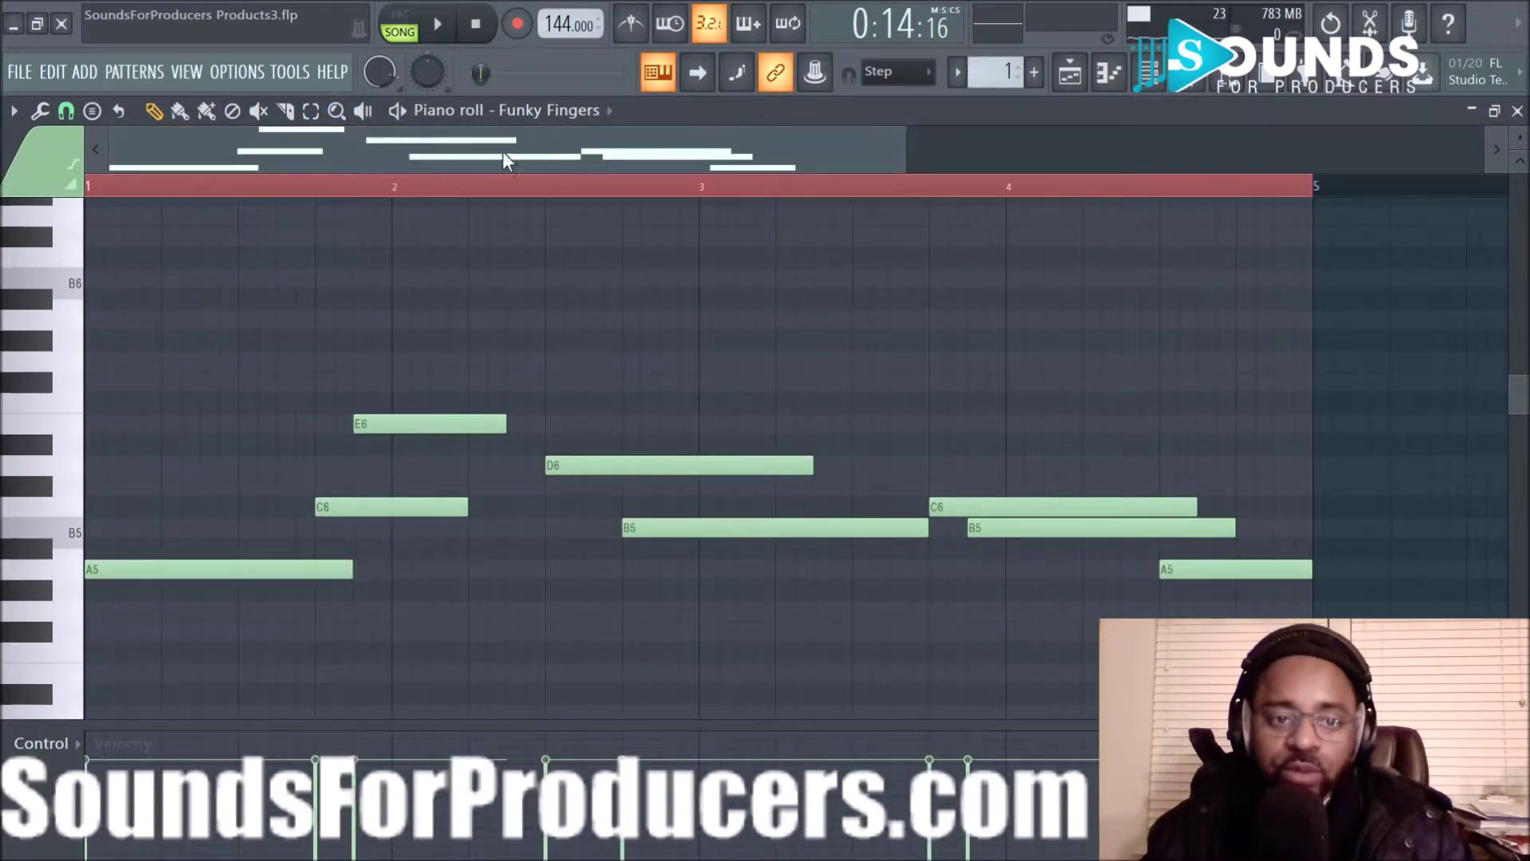
drag(649, 151, 825, 143)
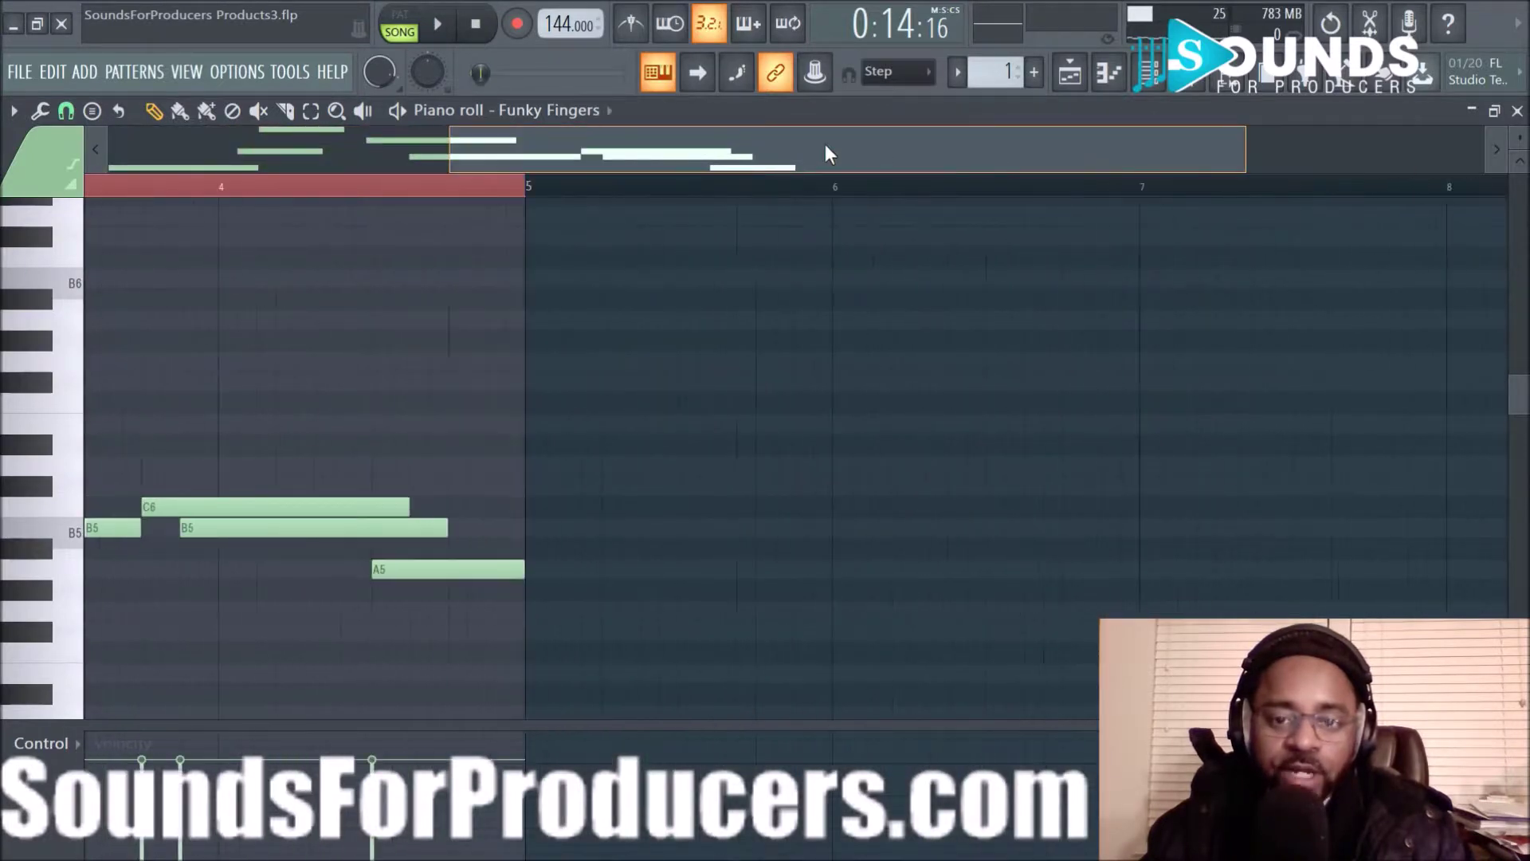
drag(222, 140, 532, 171)
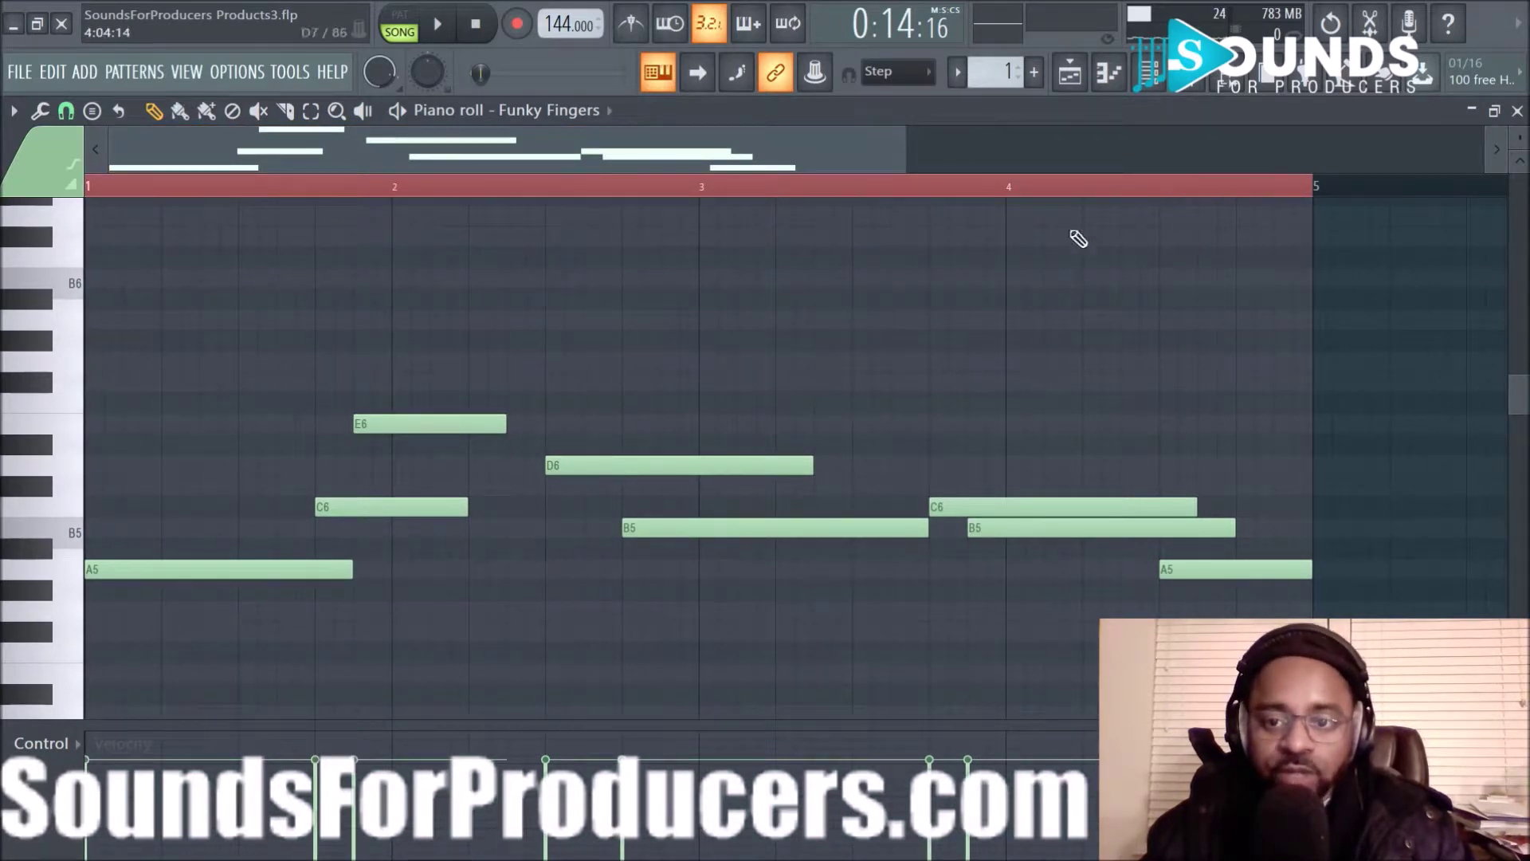
scroll(687, 192, down, 3)
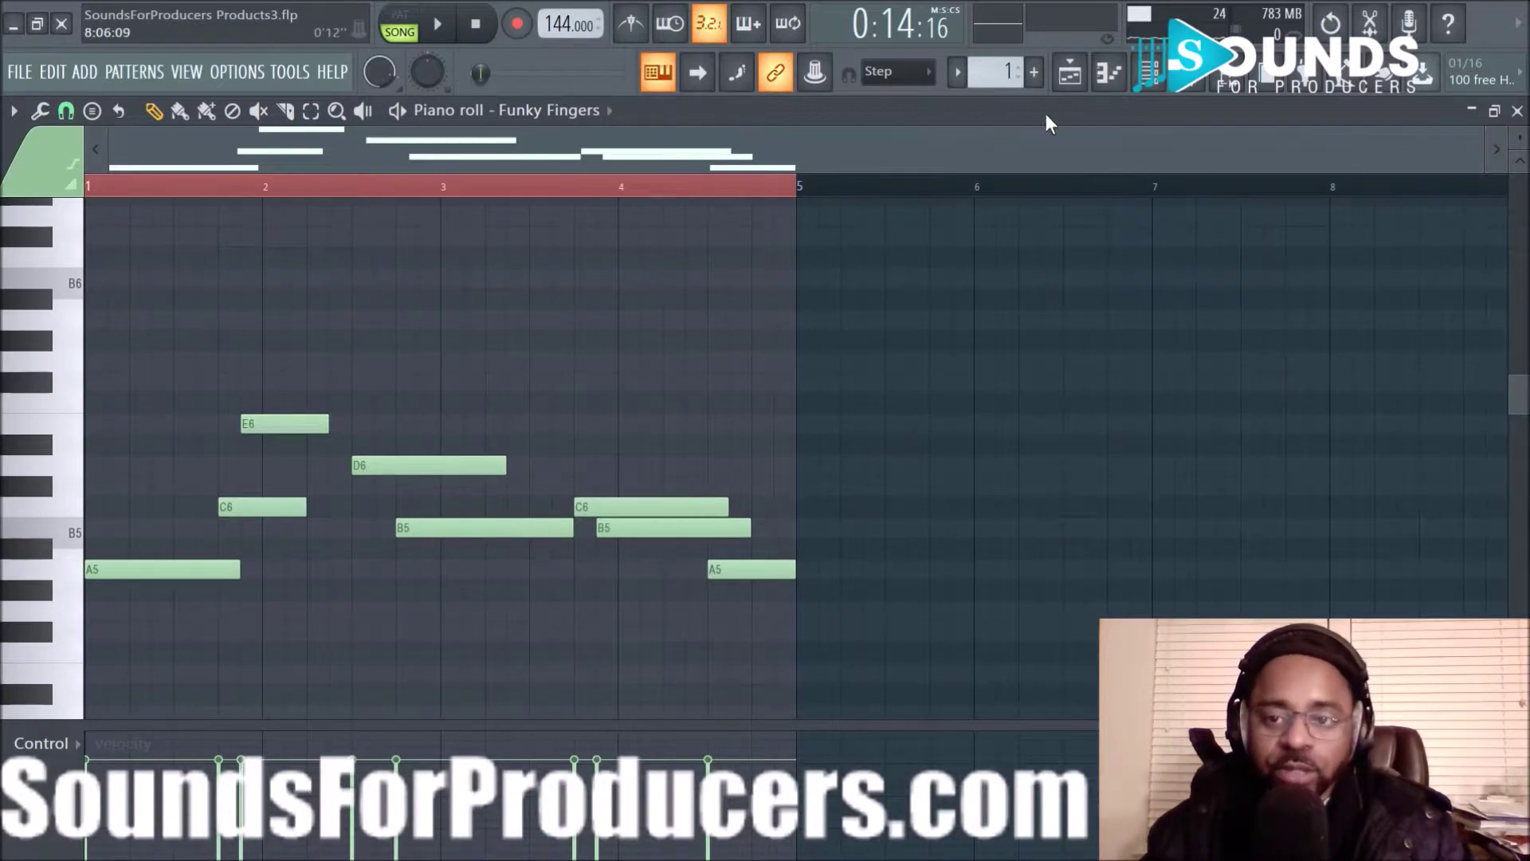
- Return to the playlist, list the audio clips in the picker and enlarge Track 1 to inspect the Pad Loop 144bpm waveform
click(1072, 80)
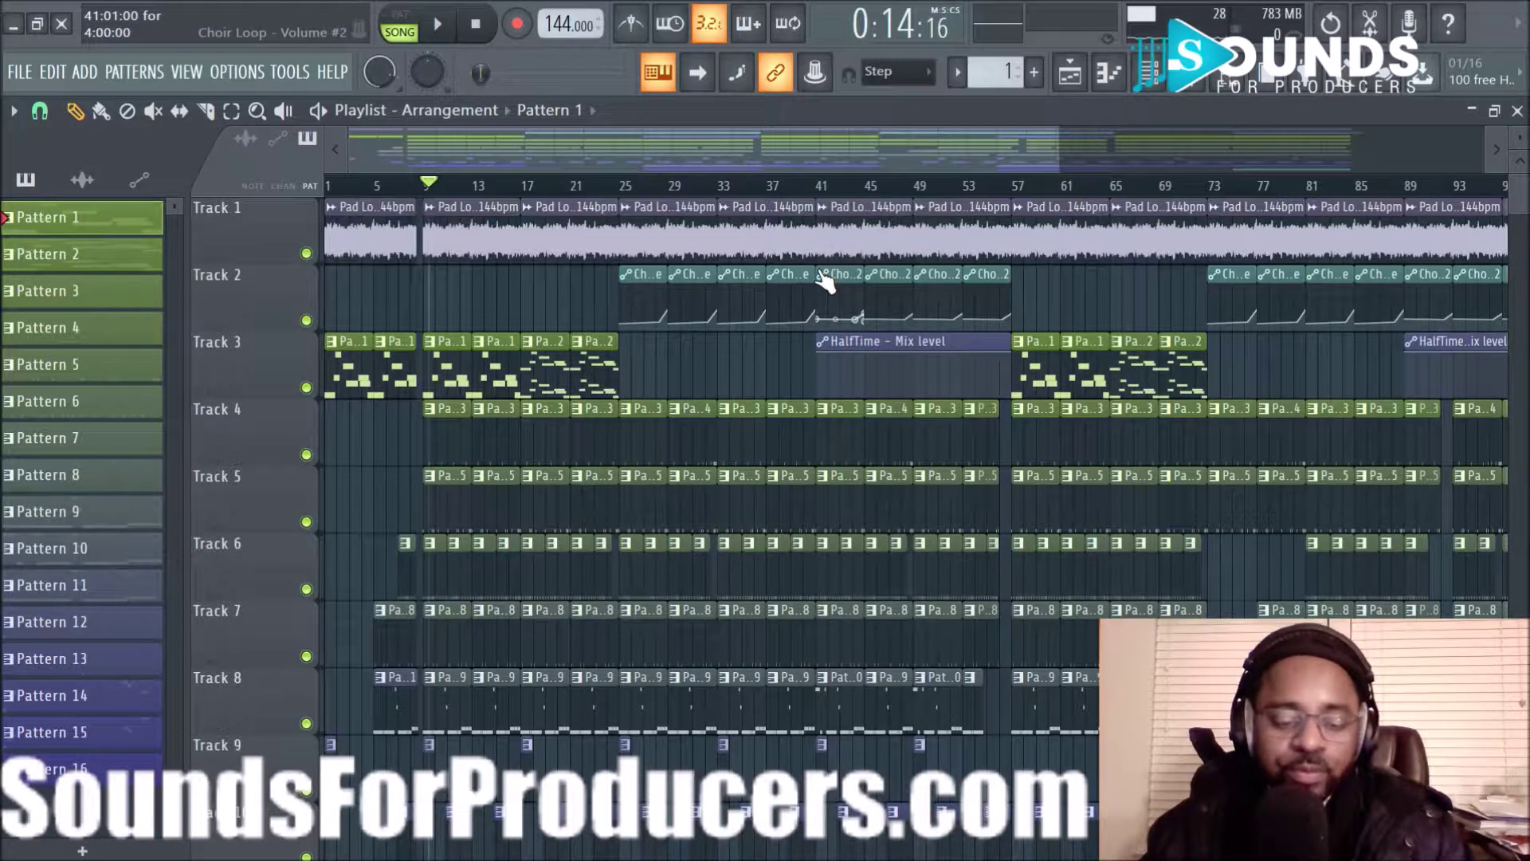
click(83, 182)
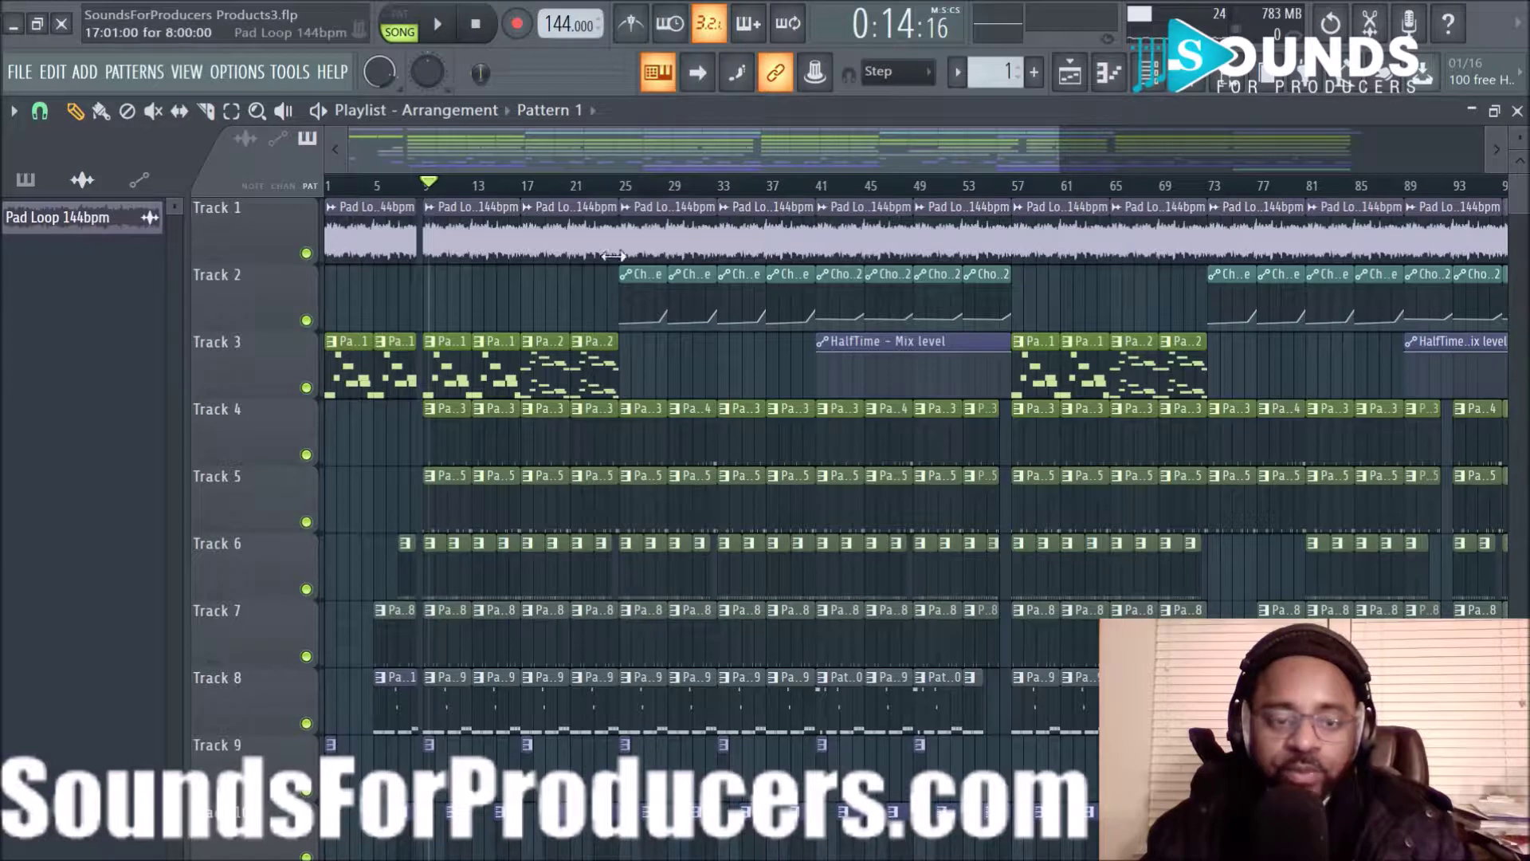
scroll(534, 200, up, 2)
drag(499, 151, 440, 150)
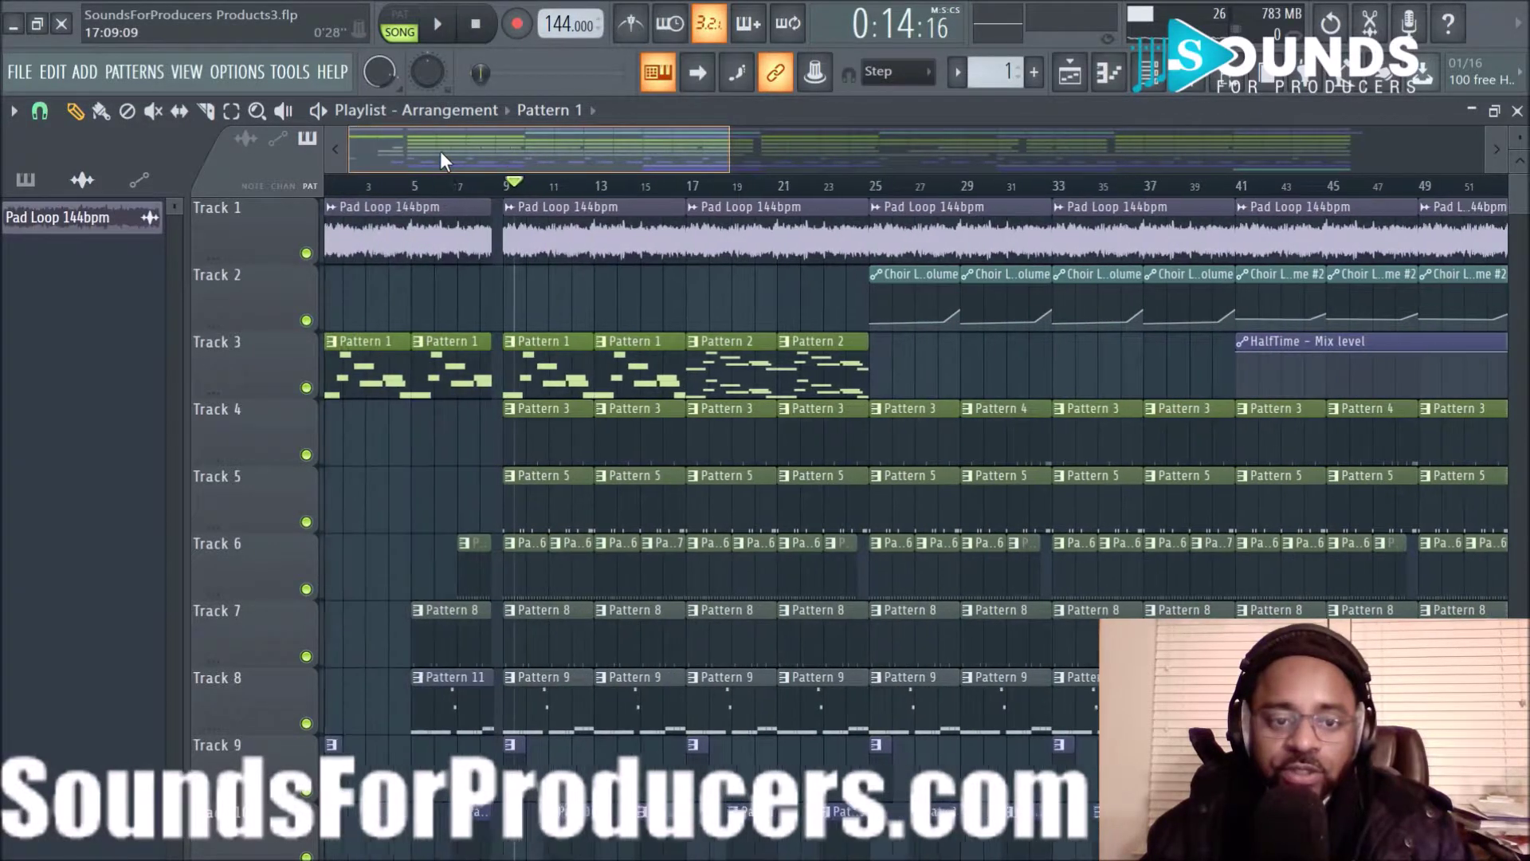
drag(287, 264, 287, 578)
drag(729, 152, 442, 152)
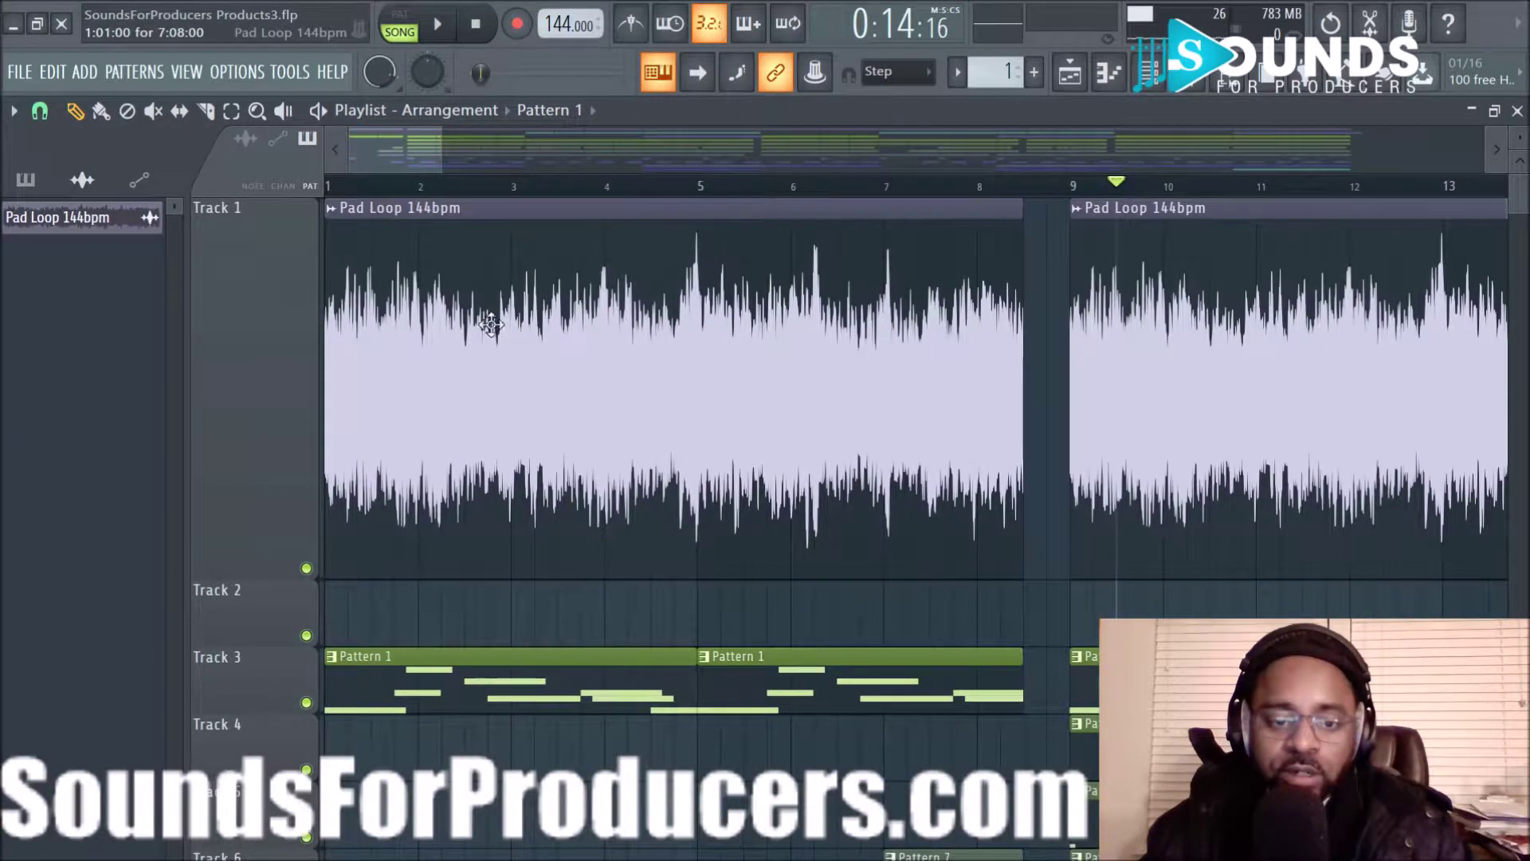
- Reduce the height of Track 1 and compare its audio clips with the pattern clips on the tracks below
scroll(672, 351, down, 4)
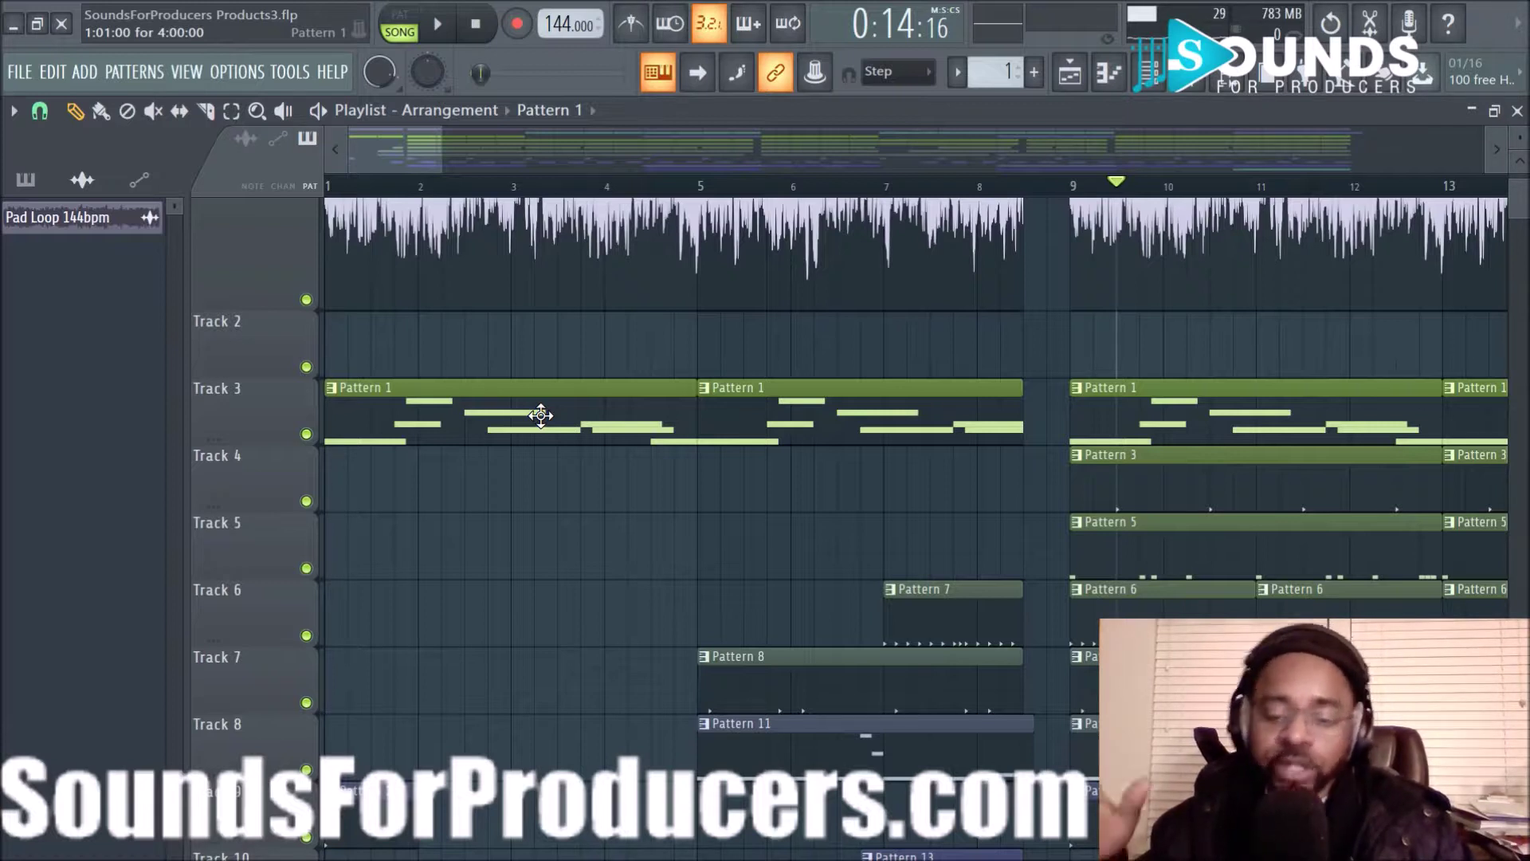
scroll(504, 270, up, 1)
scroll(505, 270, up, 4)
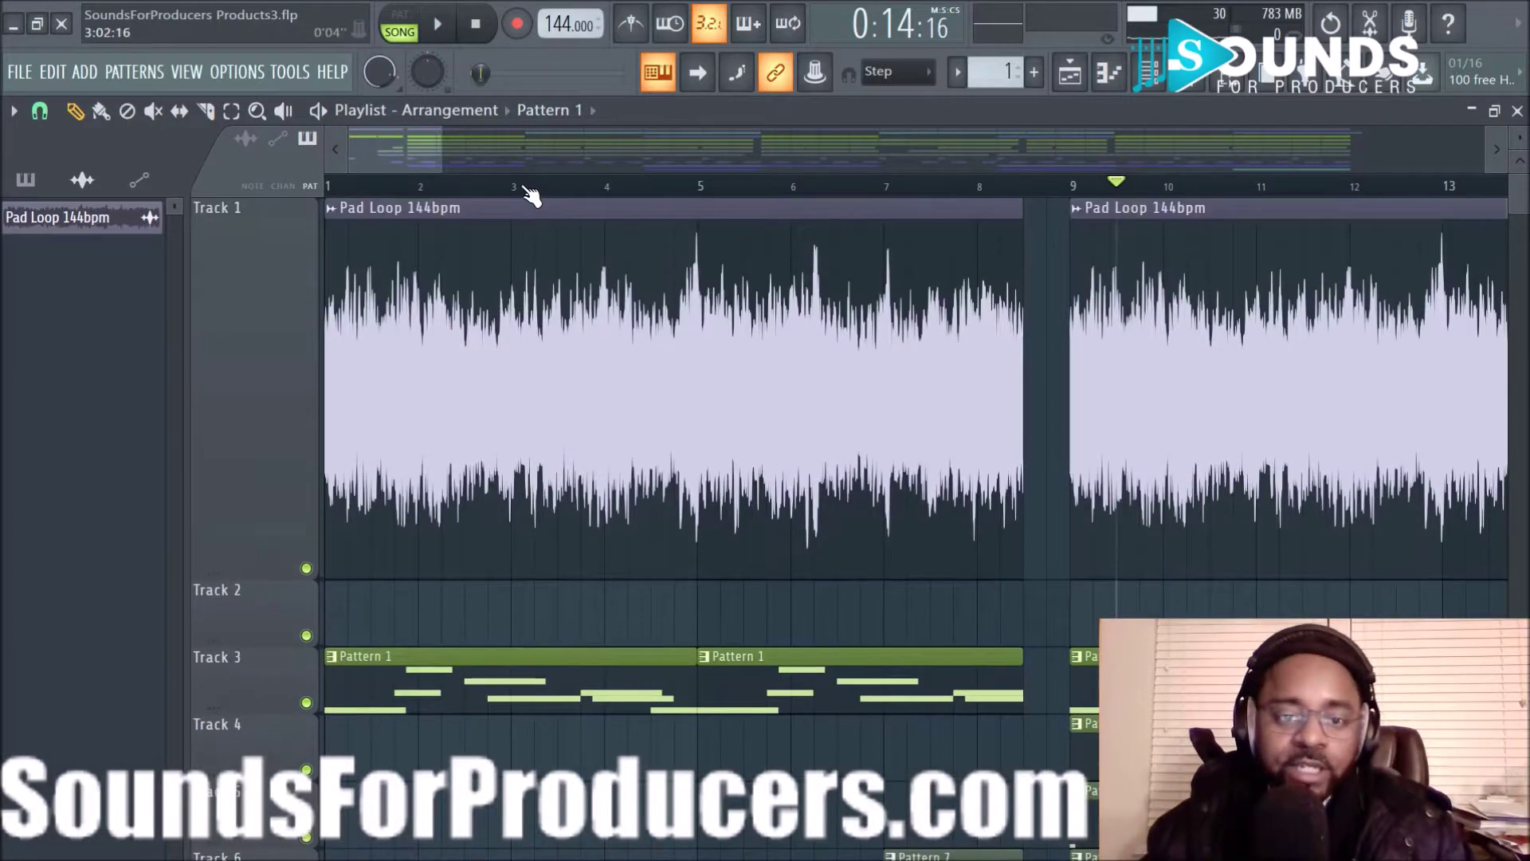
scroll(529, 191, down, 4)
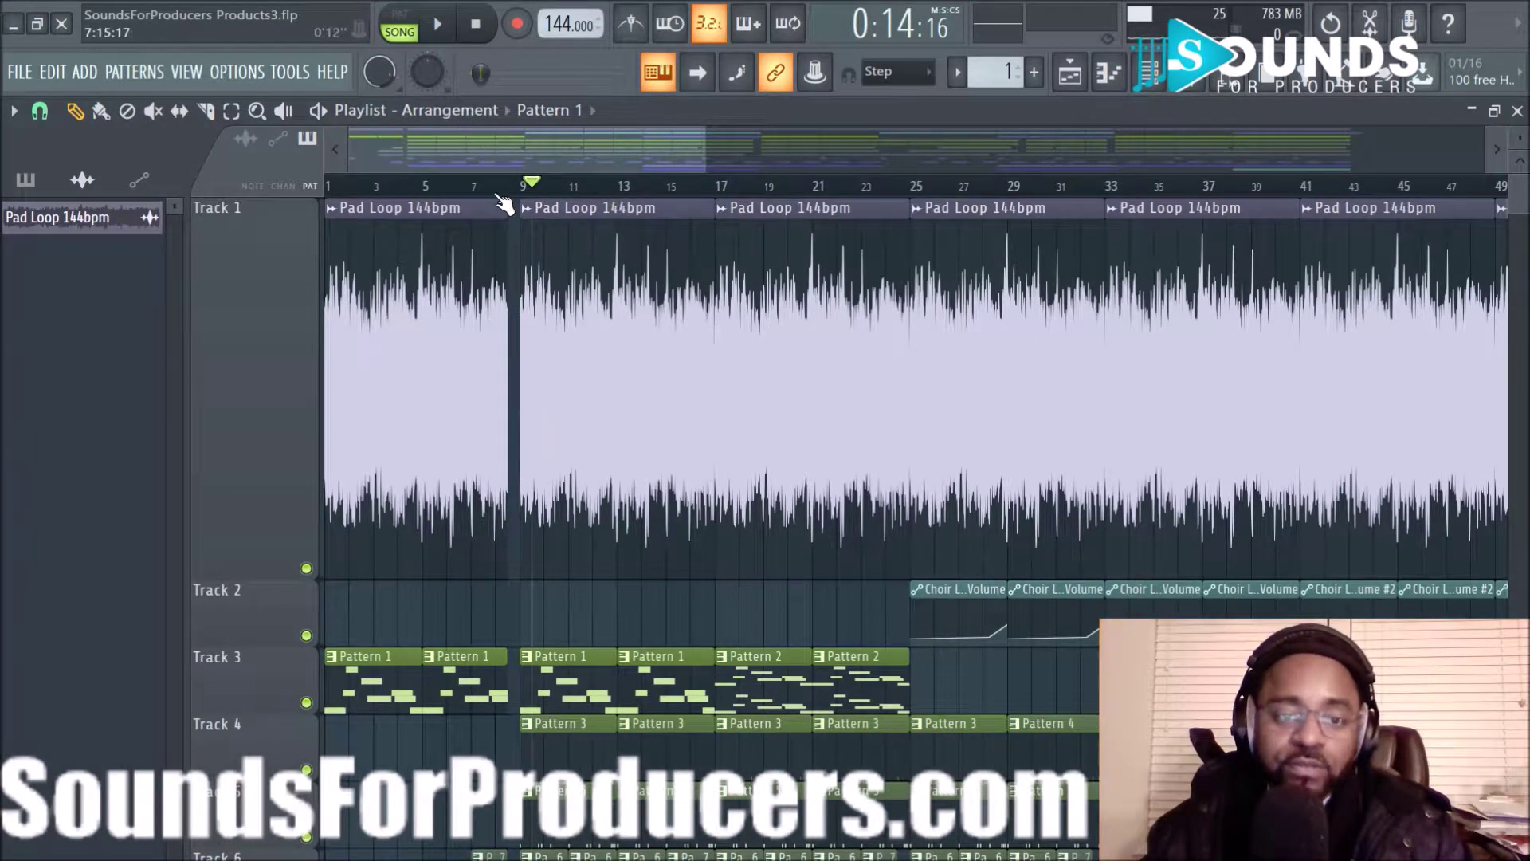
drag(272, 576, 273, 327)
scroll(730, 403, down, 3)
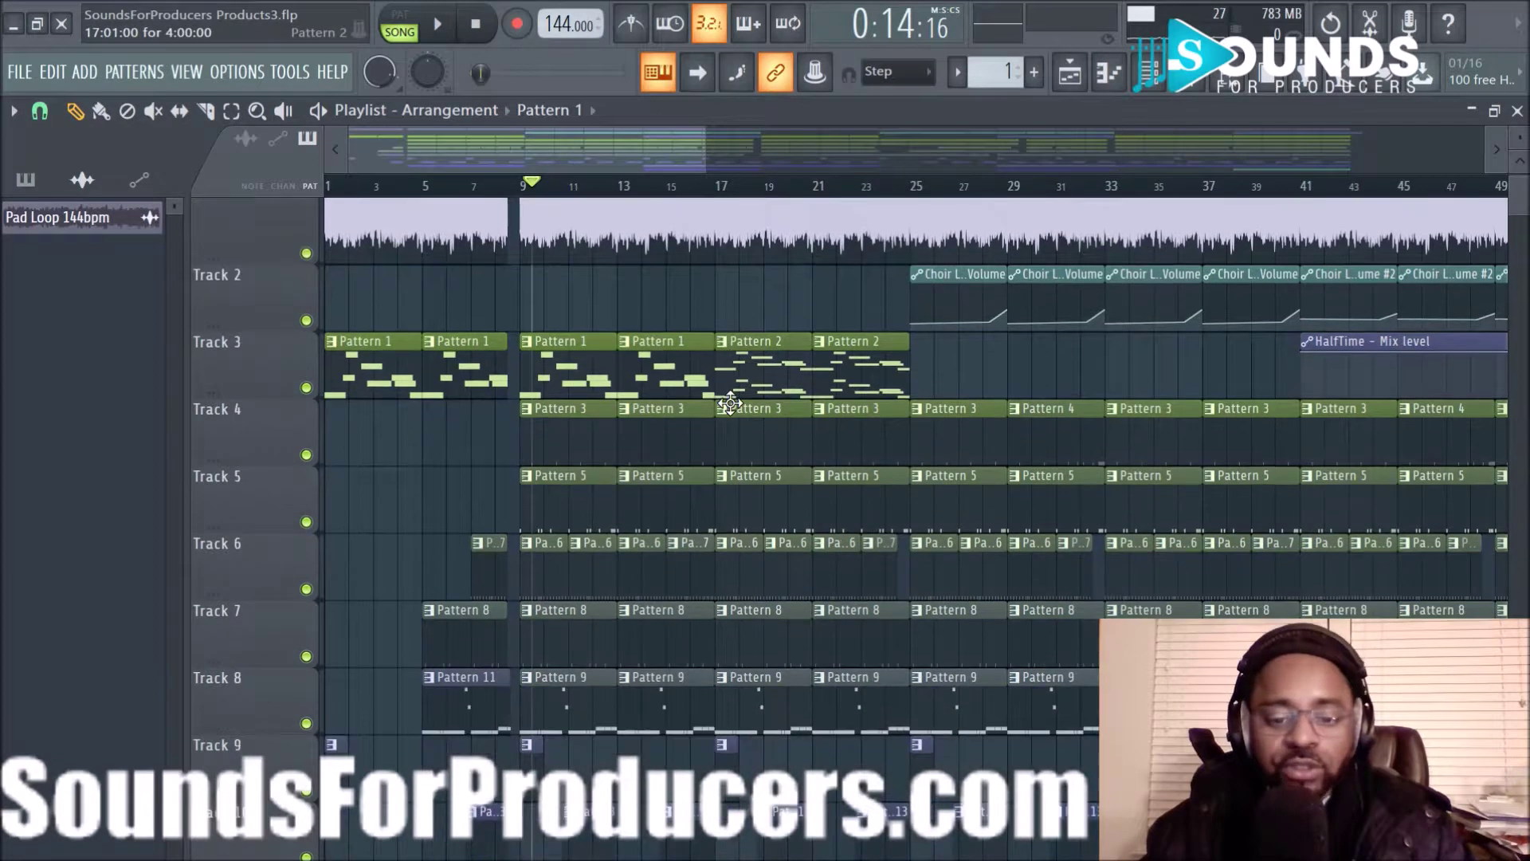
scroll(729, 404, up, 3)
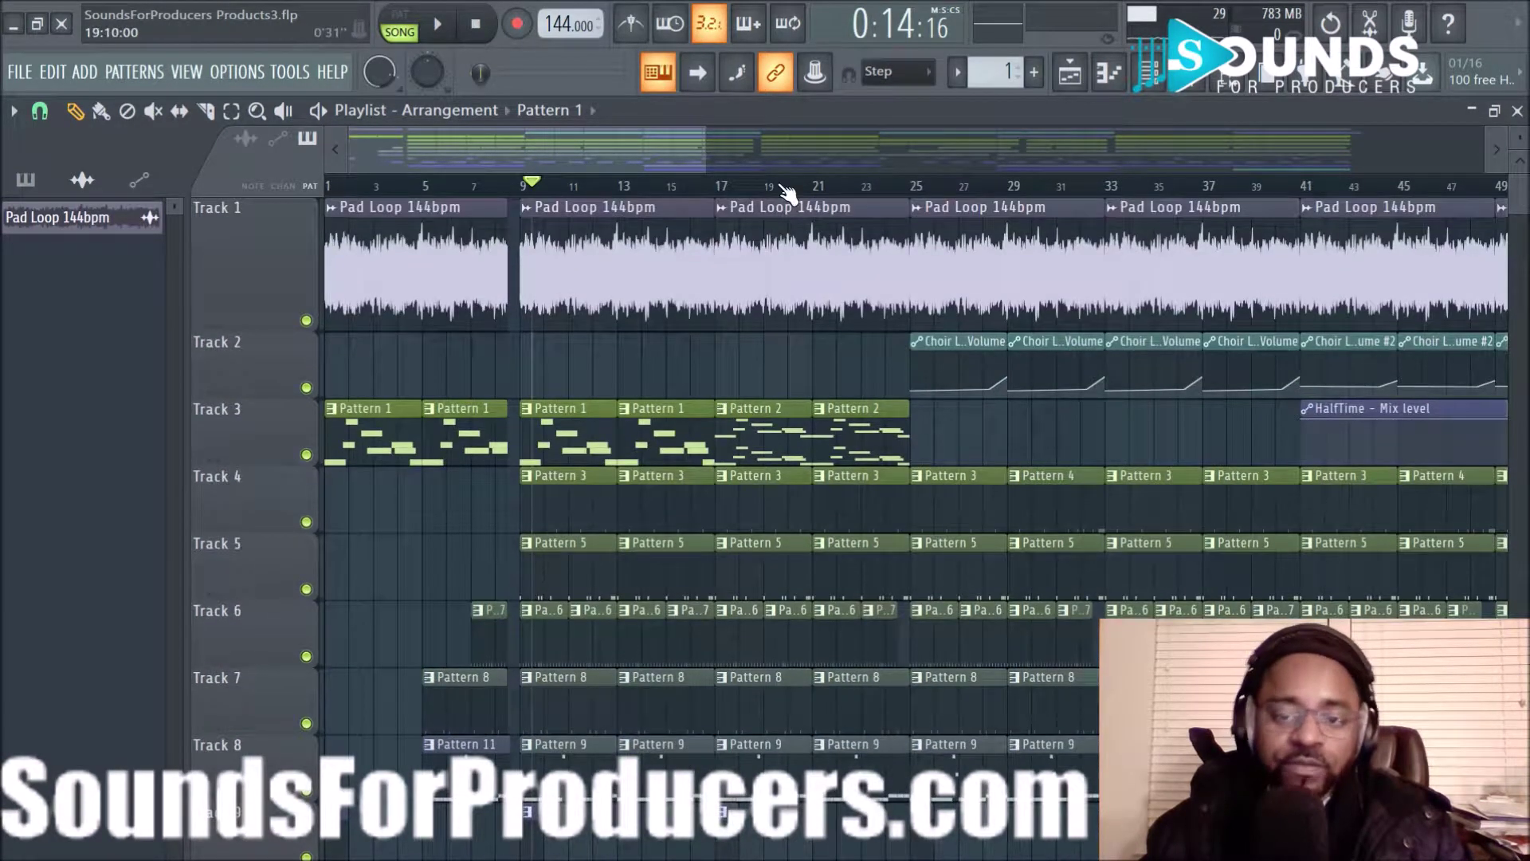
scroll(785, 191, down, 4)
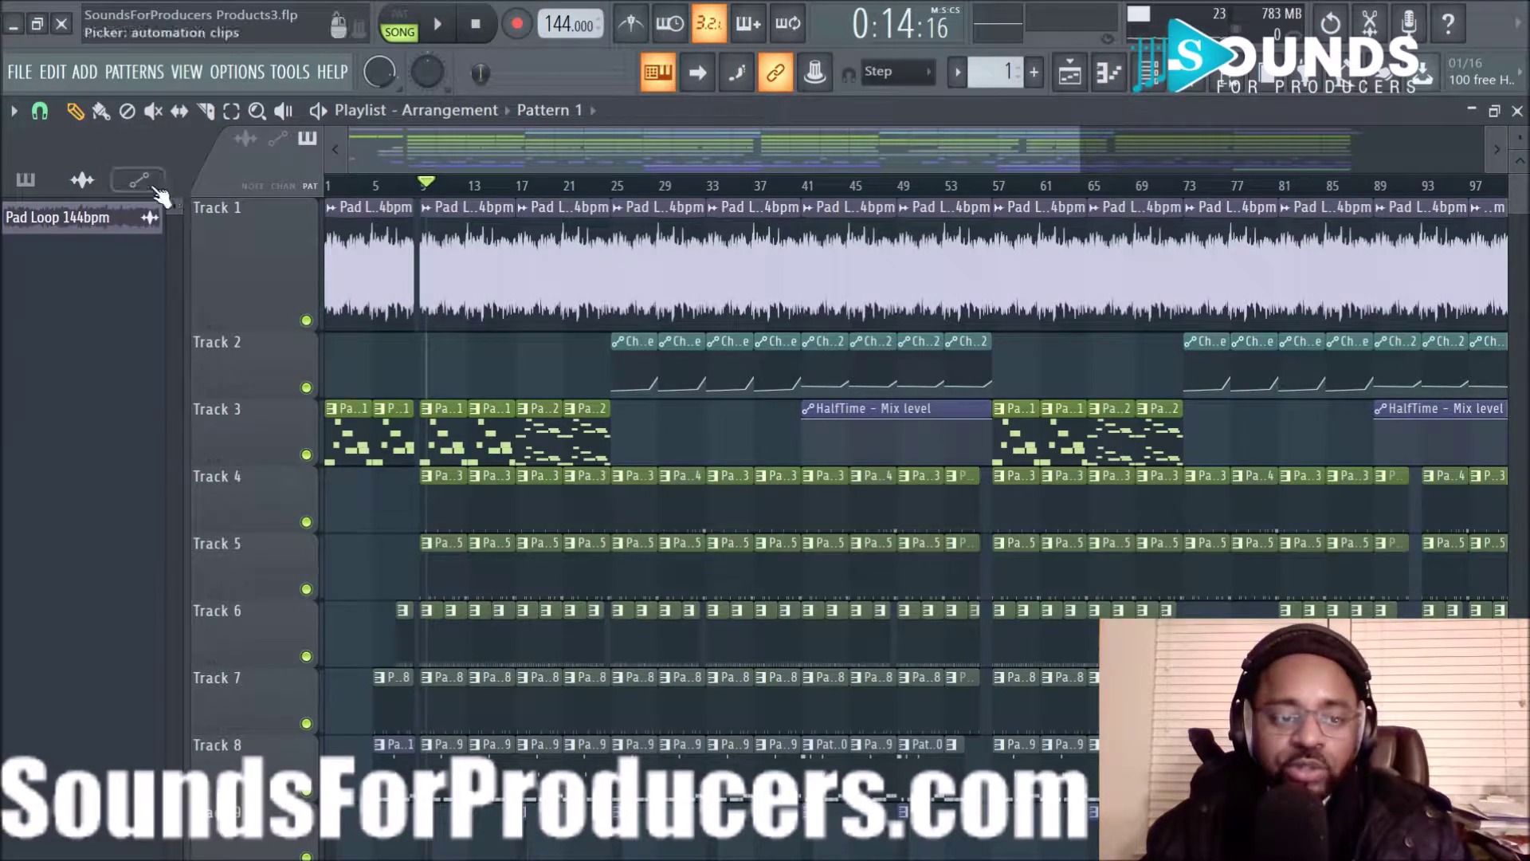
- List the automation clips in the picker and enlarge Track 2 to inspect the Choir Loop volume automation between bars 37 and 57
click(158, 190)
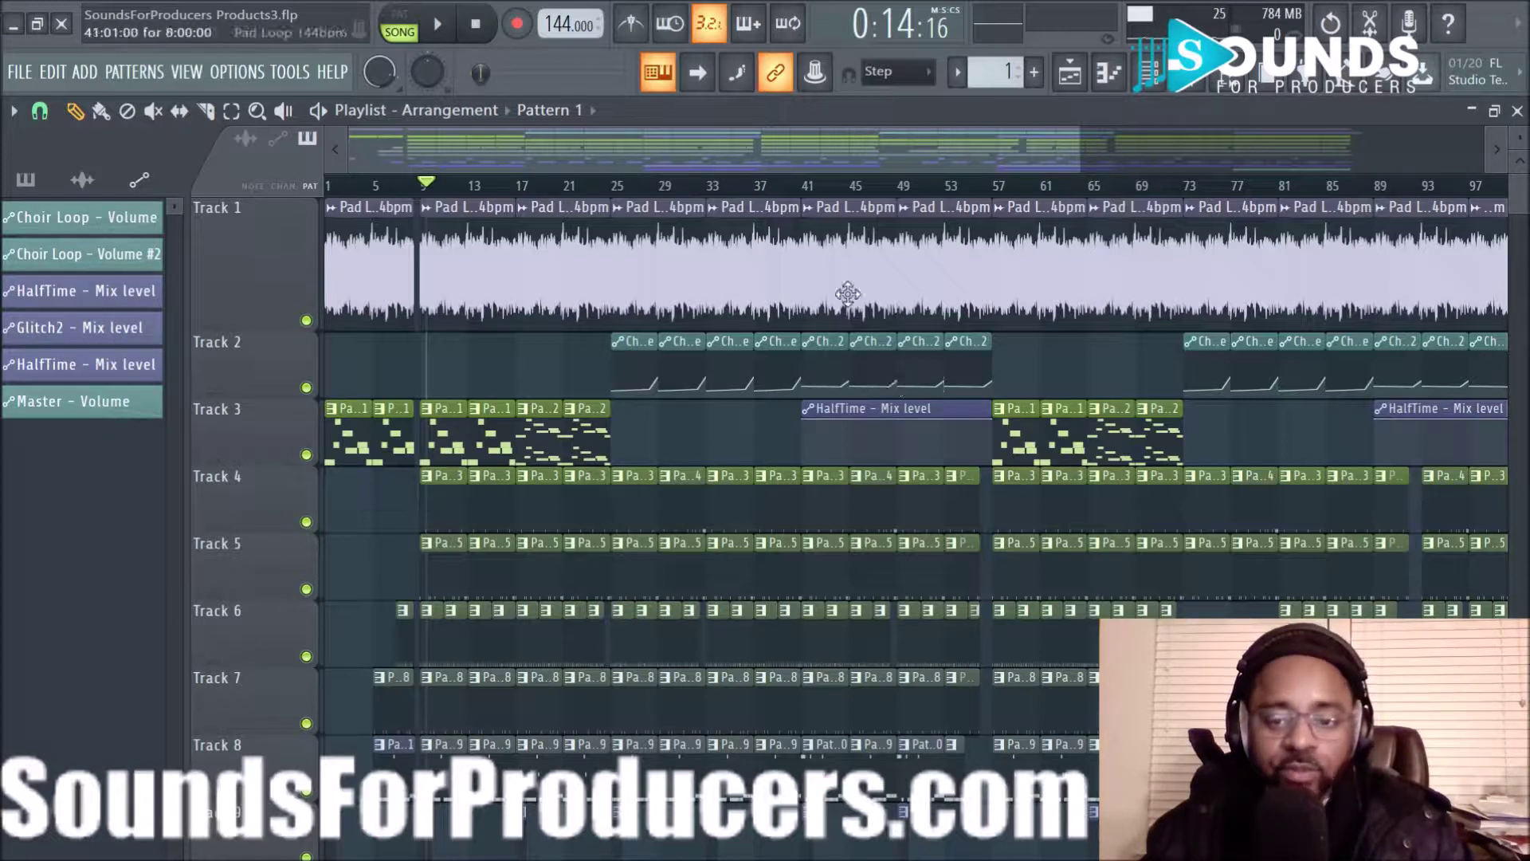
scroll(260, 395, up, 3)
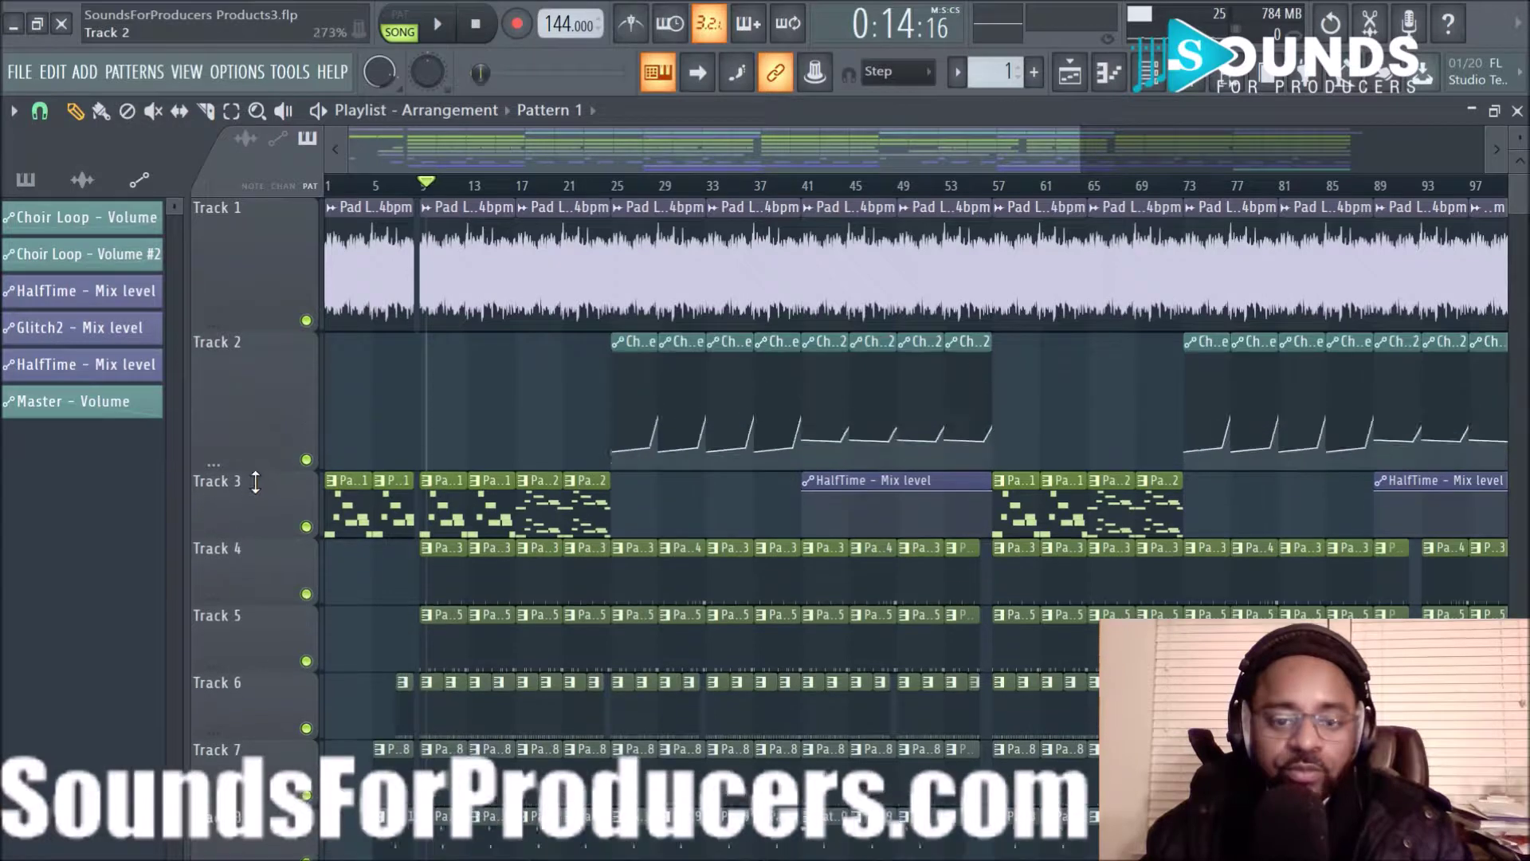
scroll(898, 194, up, 5)
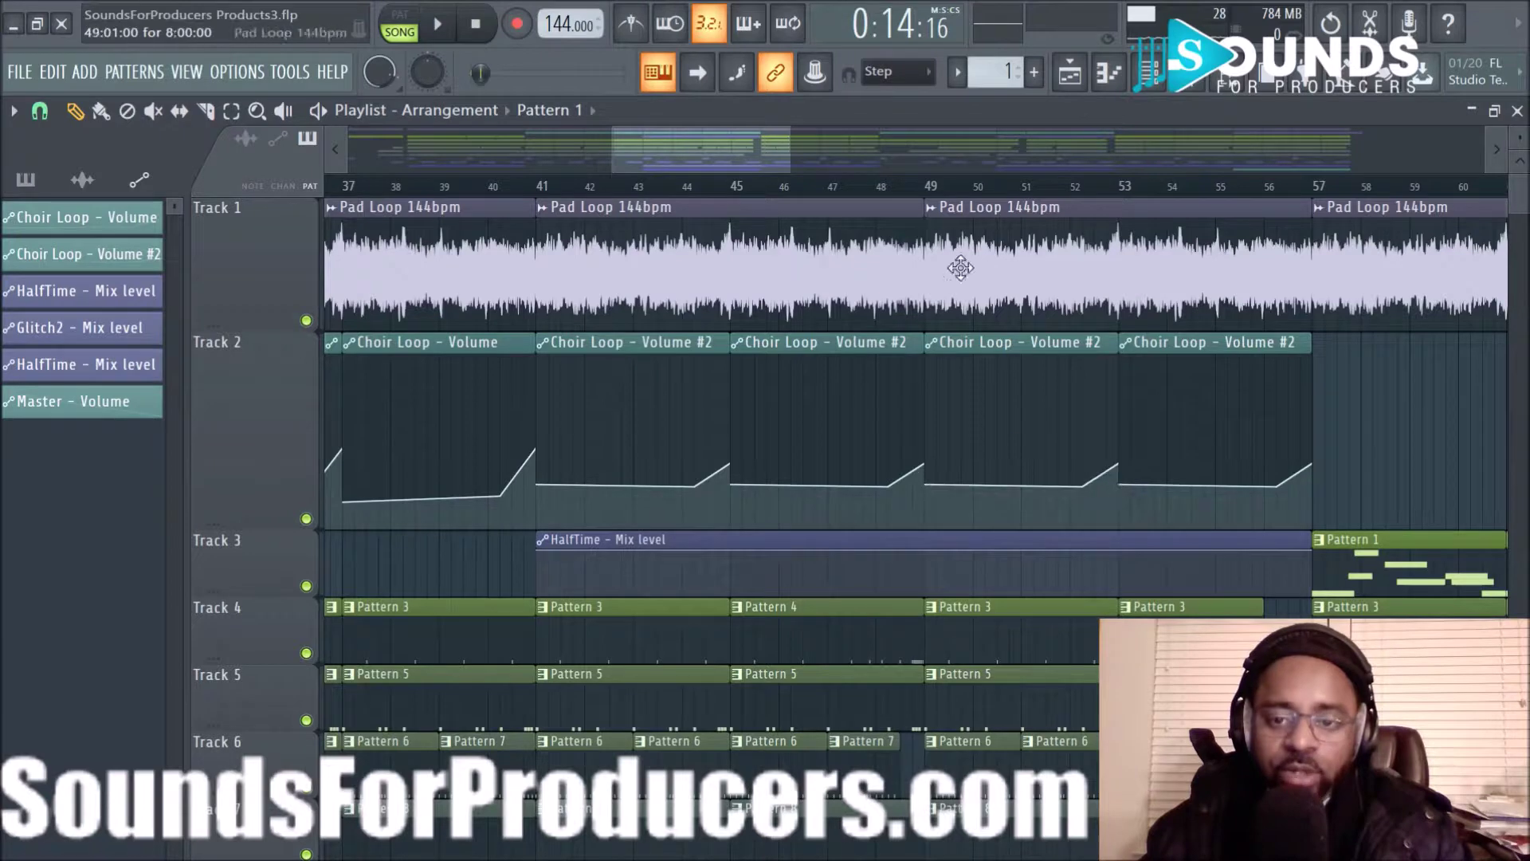
- Look over the HalfTime and Glitch2 mix level automation across the arrangement and list the patterns in the picker again
scroll(921, 191, down, 5)
scroll(921, 192, down, 3)
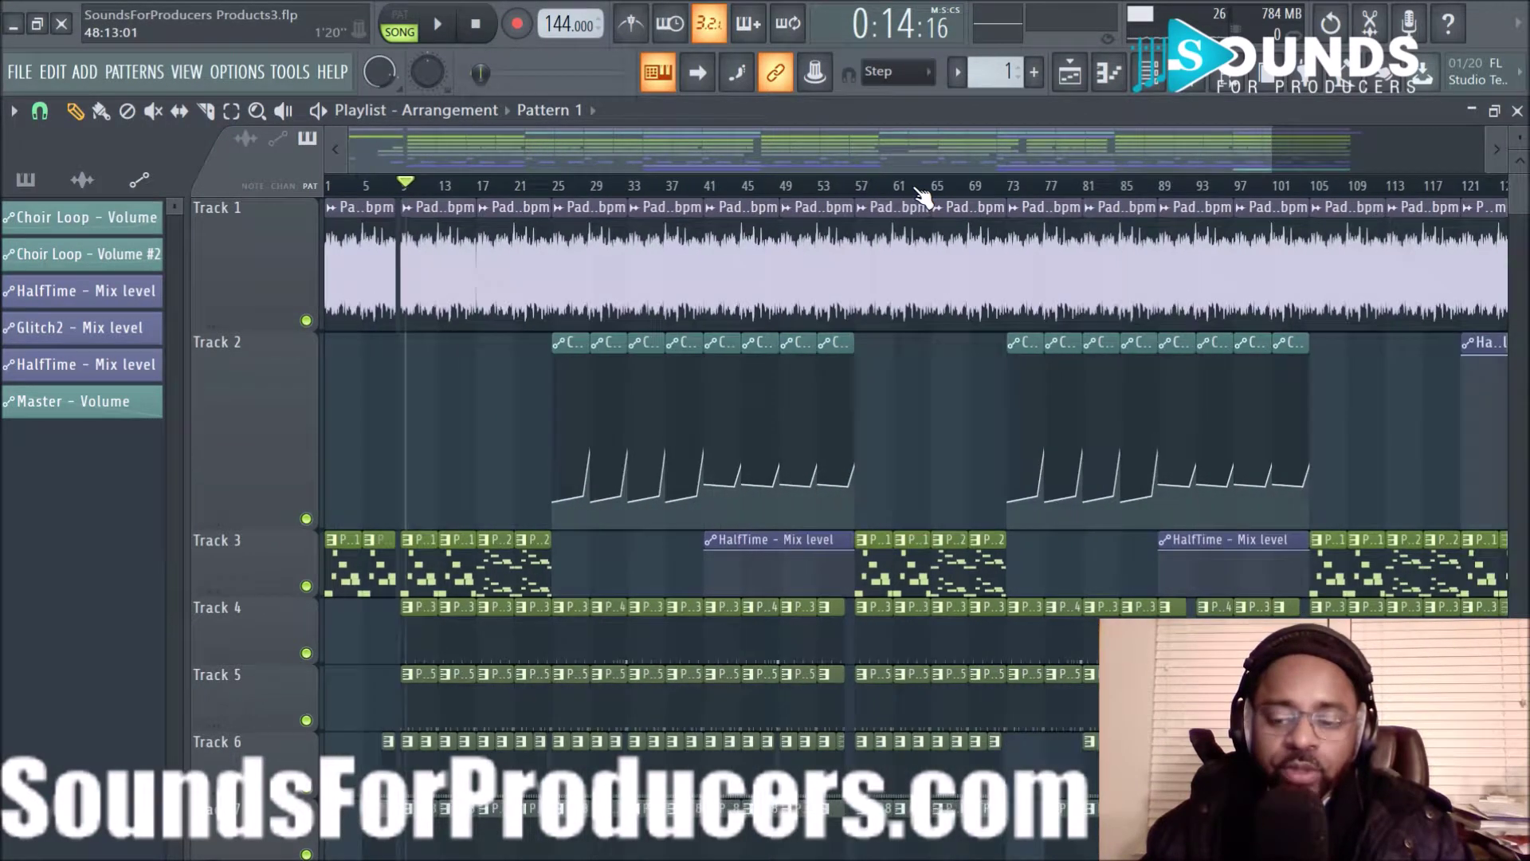
scroll(921, 502, down, 5)
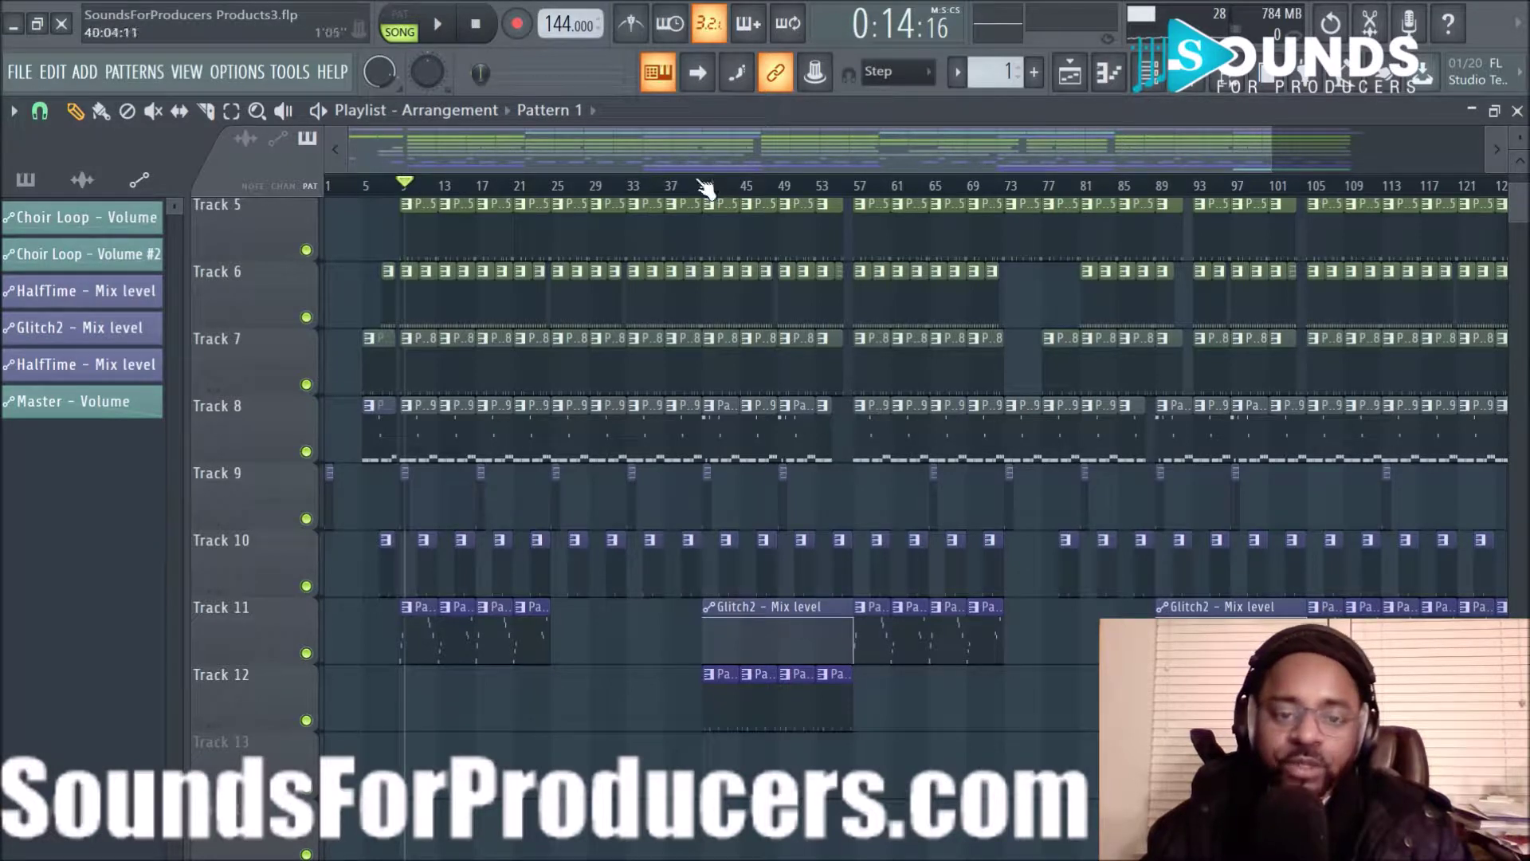
scroll(706, 189, up, 3)
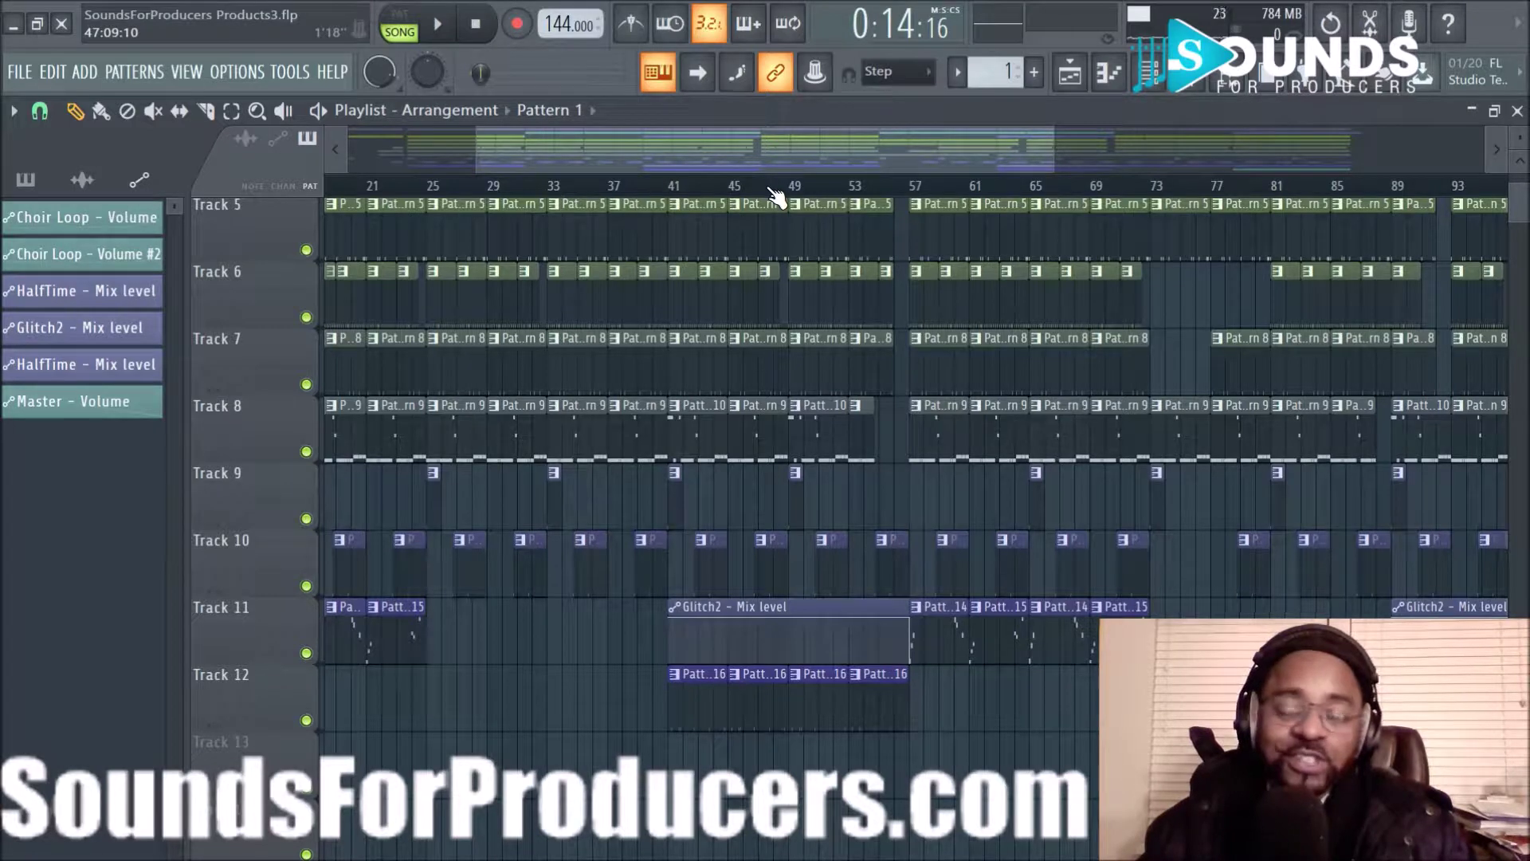
scroll(778, 194, down, 4)
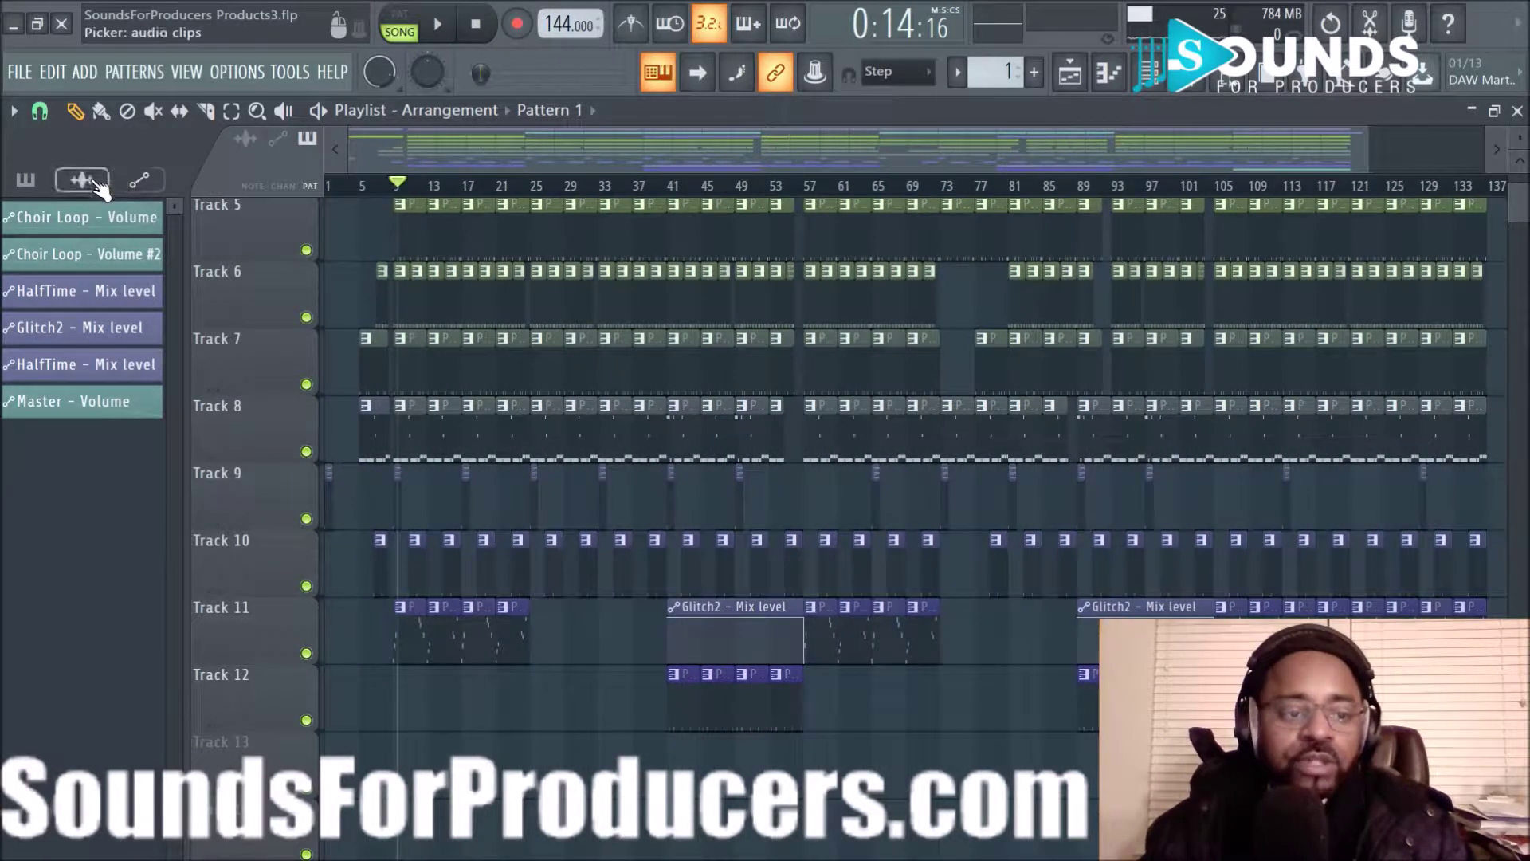
click(46, 184)
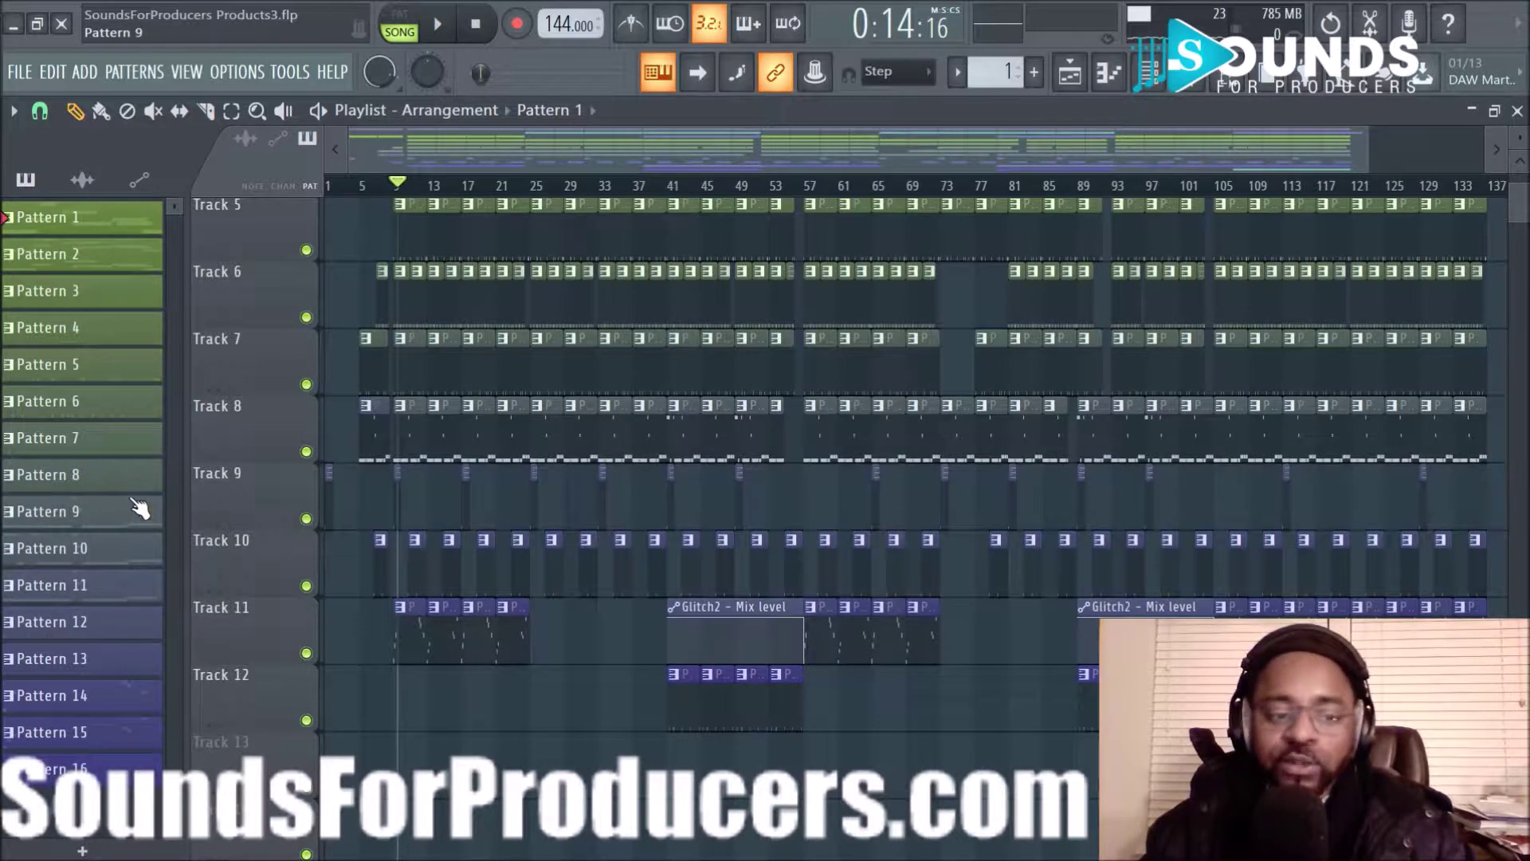
scroll(772, 289, up, 4)
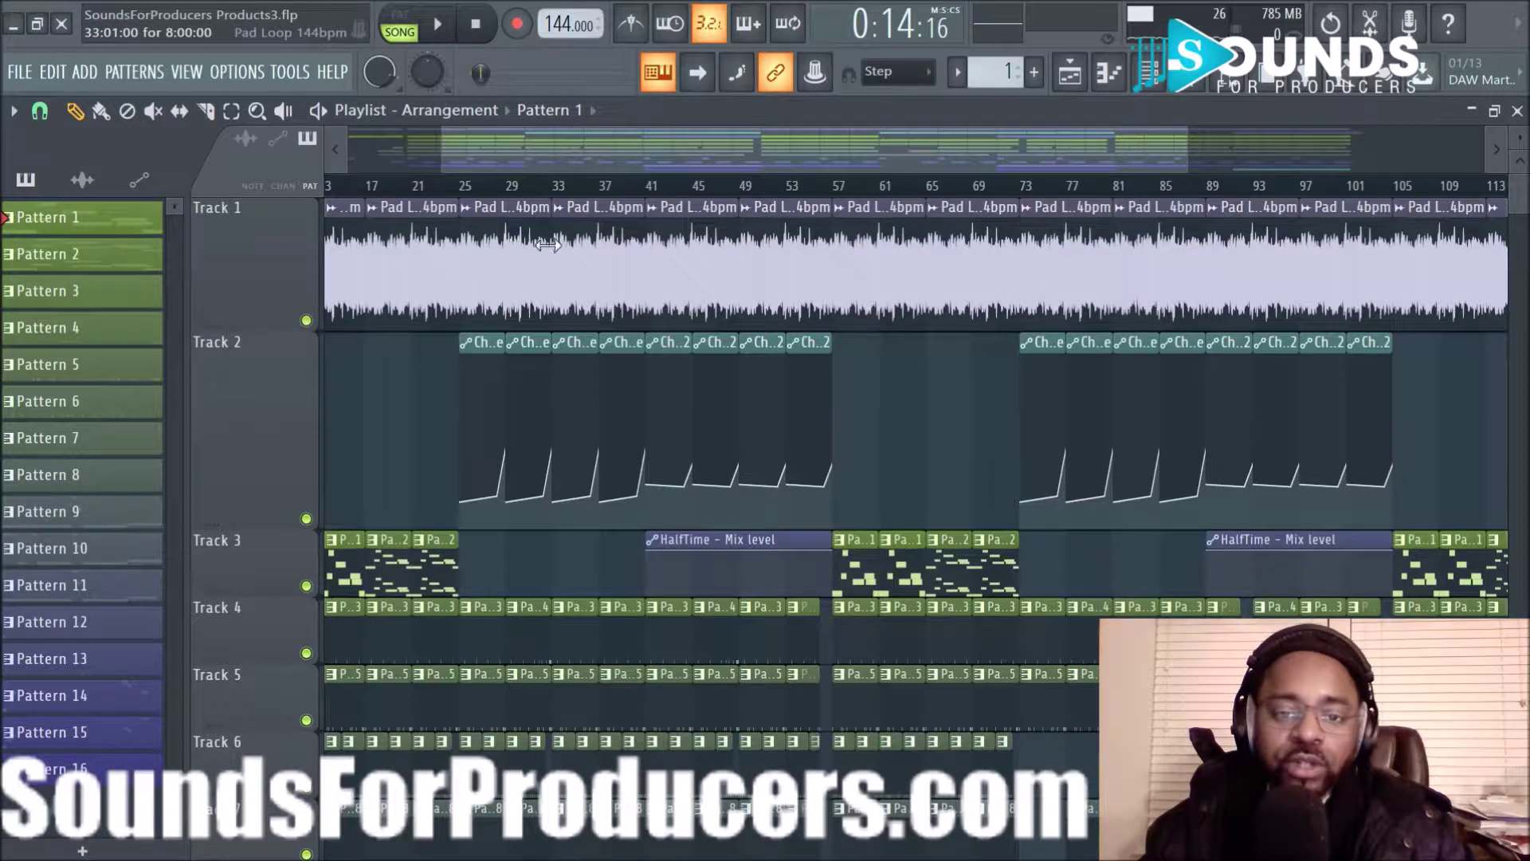
- Look over the full arrangement in the playlist, from the audio and automation clips on Tracks 1 and 2 down to Track 11
scroll(631, 157, left, 3)
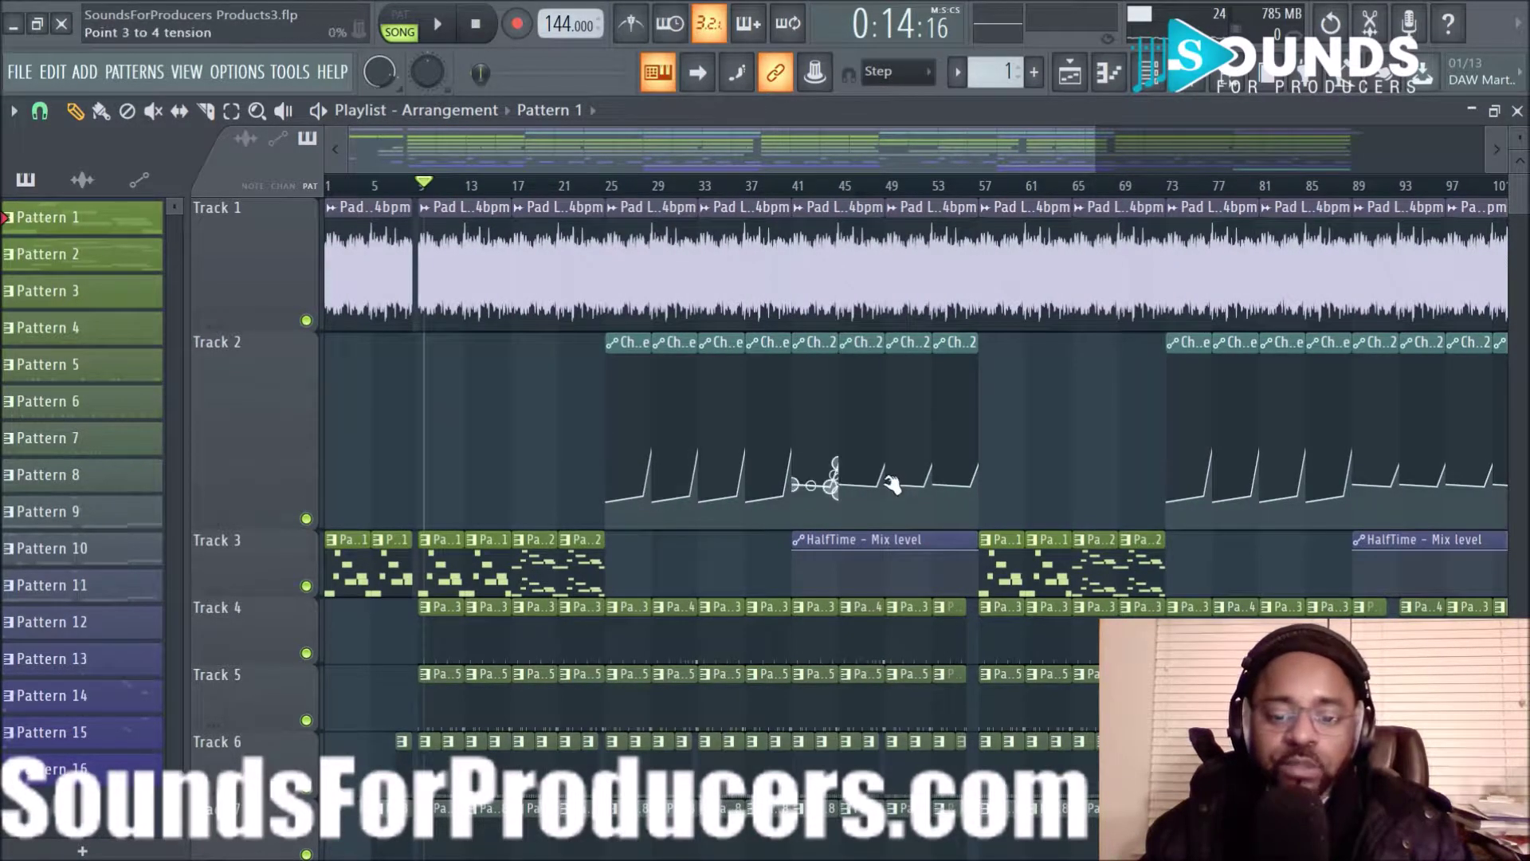
scroll(793, 194, down, 3)
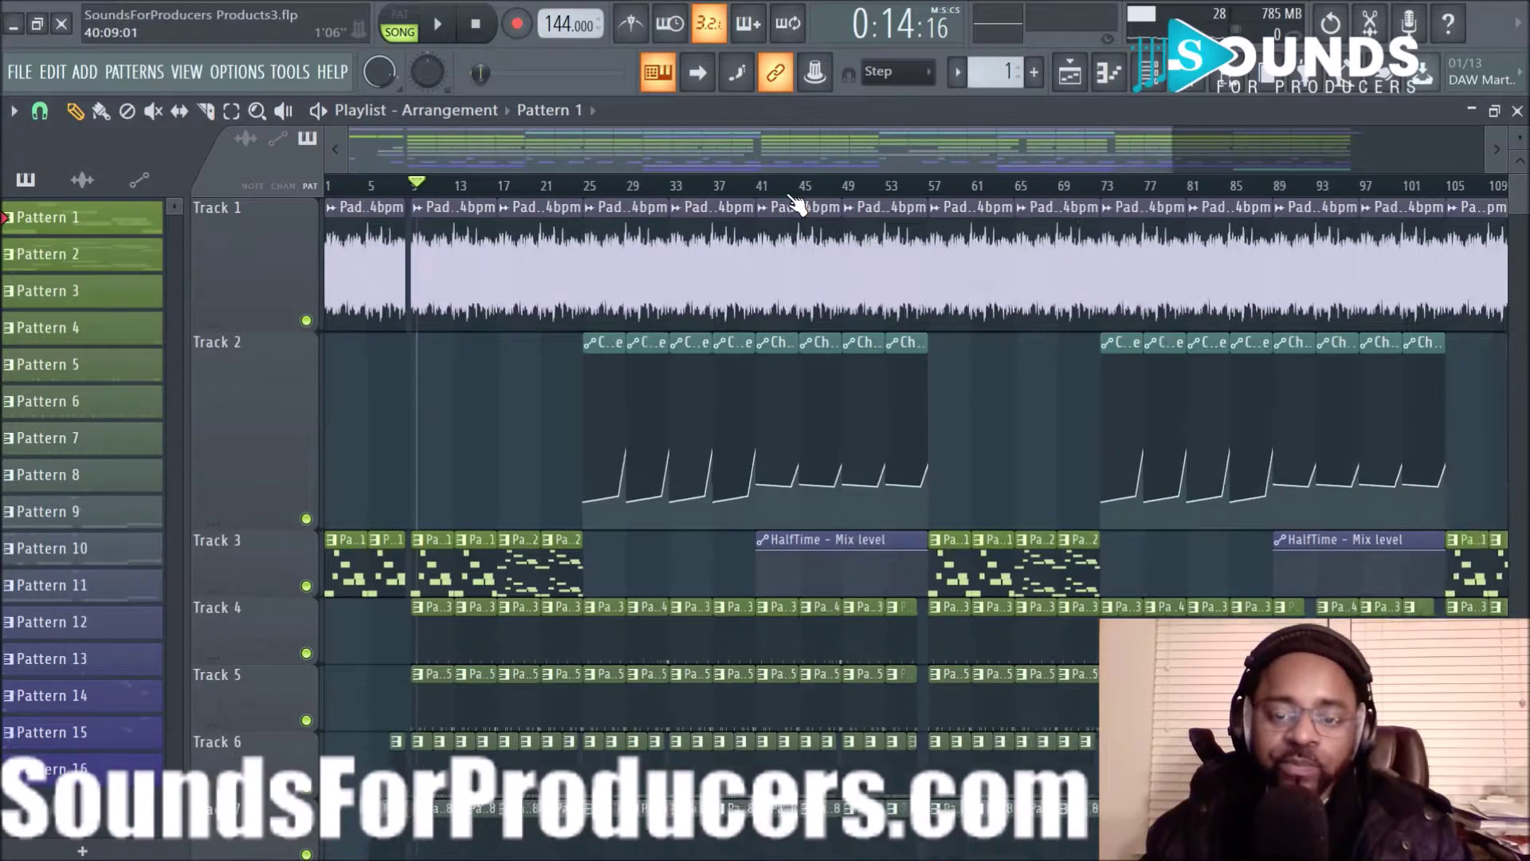
scroll(1254, 507, down, 6)
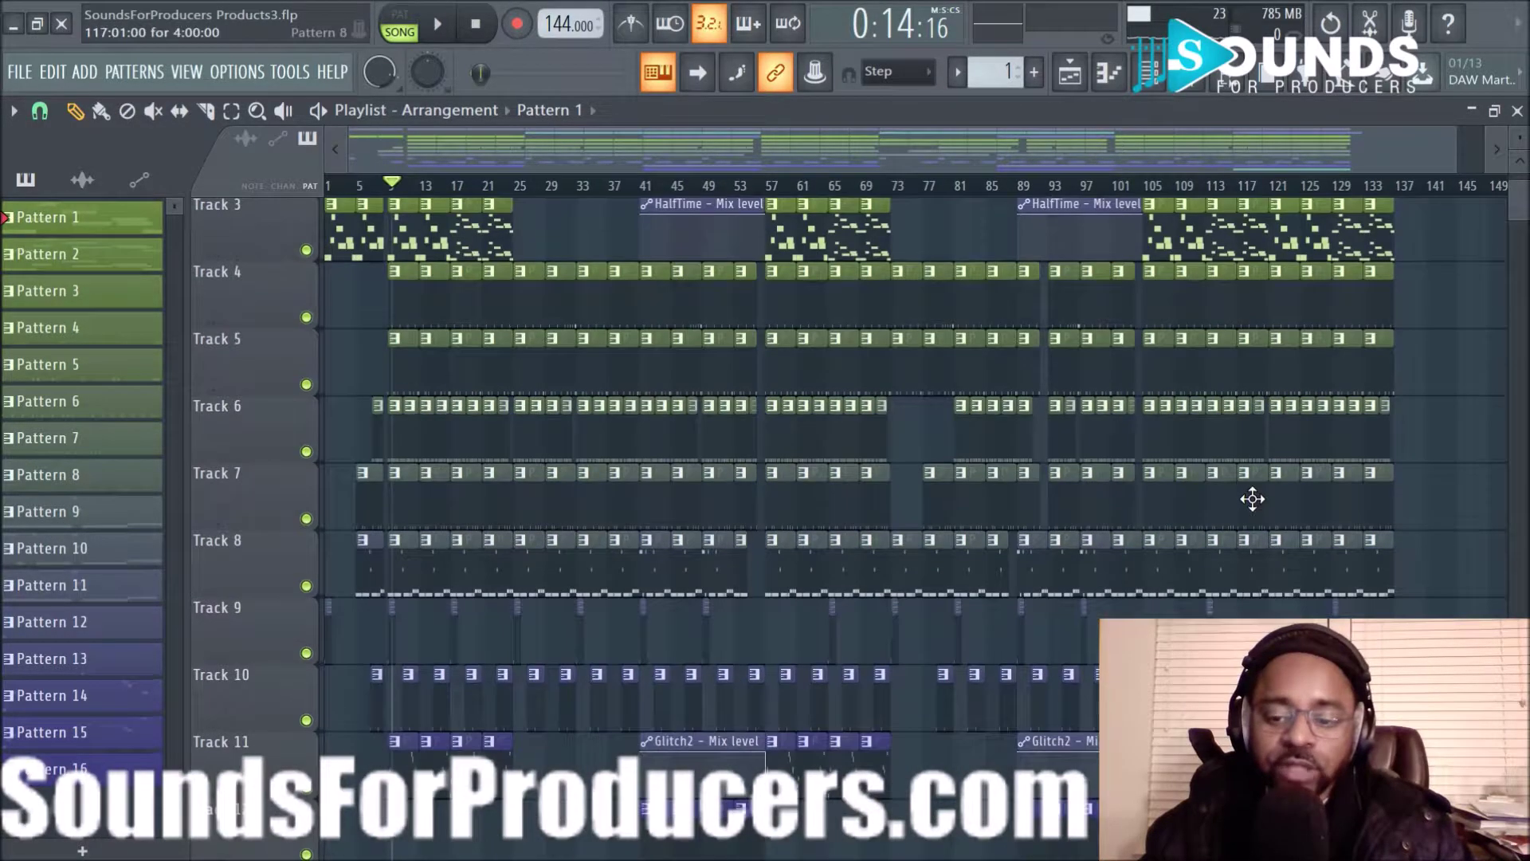
scroll(1213, 608, up, 6)
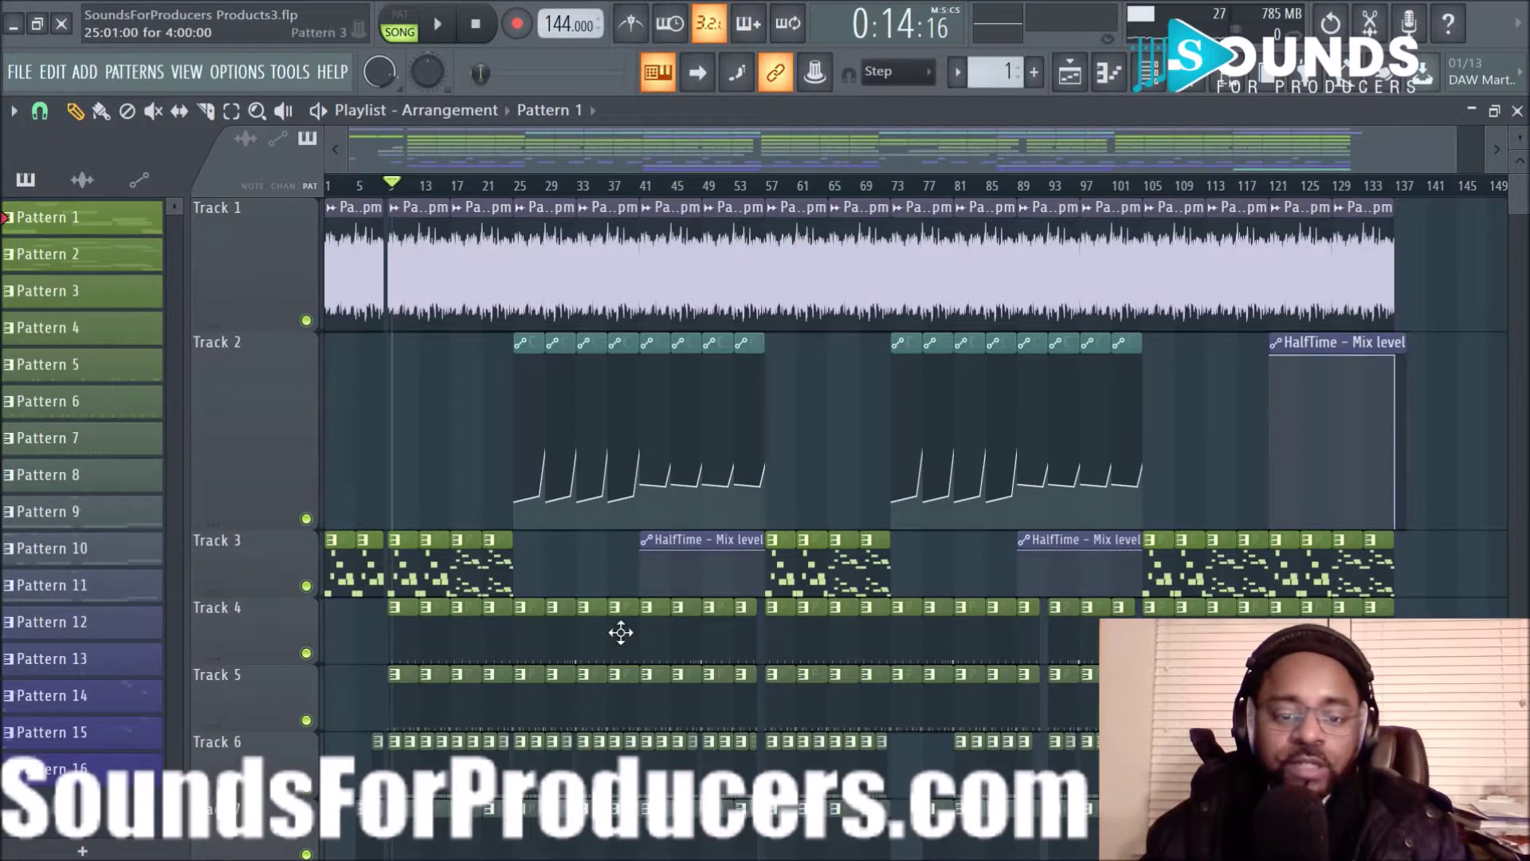
scroll(461, 571, down, 3)
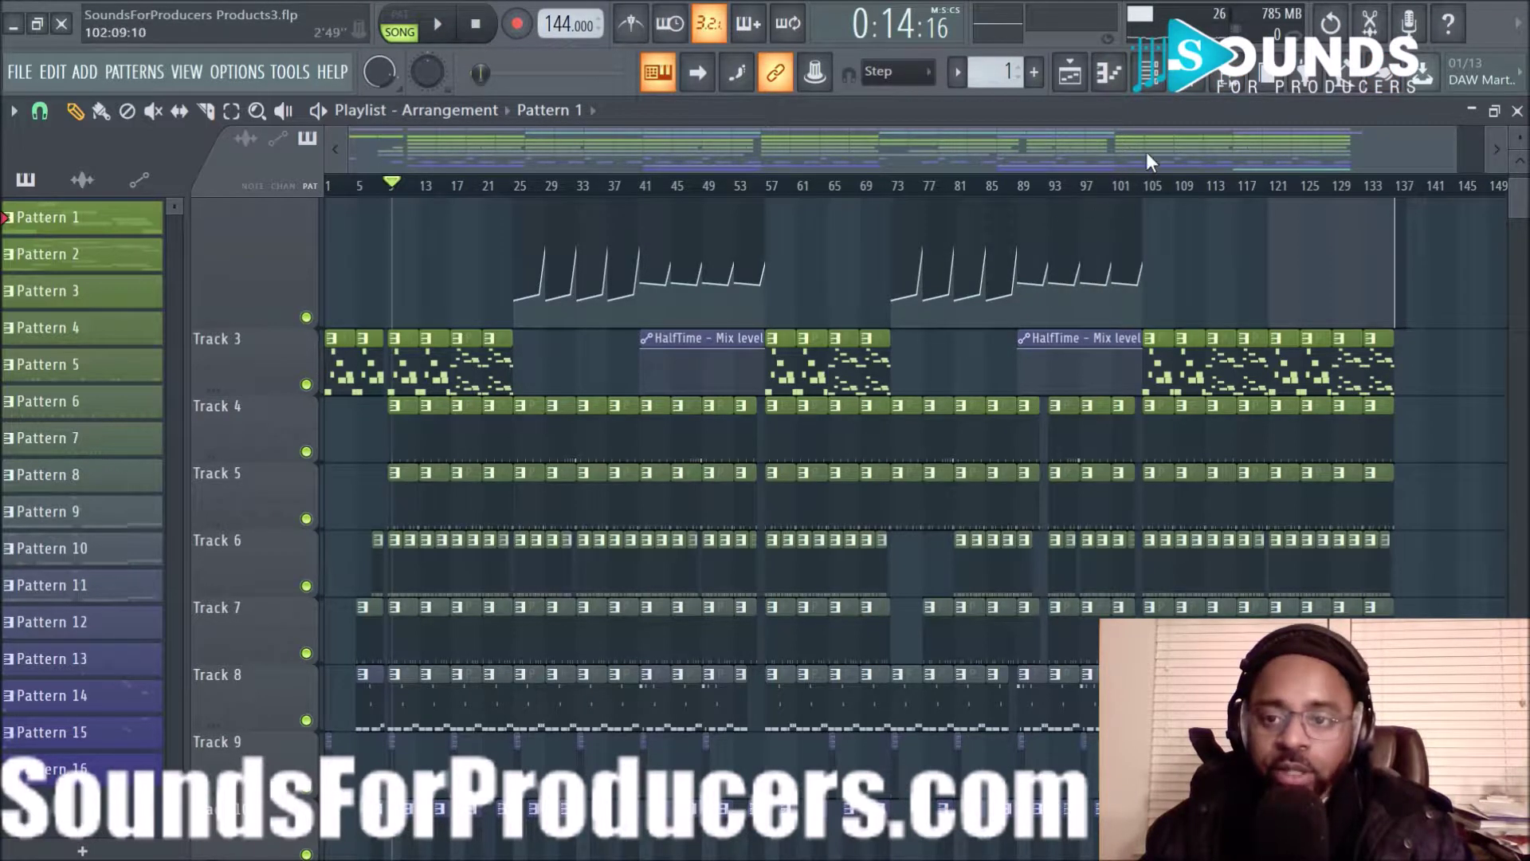
- Switch from the playlist to the mixer, and repeatedly show and hide the channel rack over it
click(1196, 92)
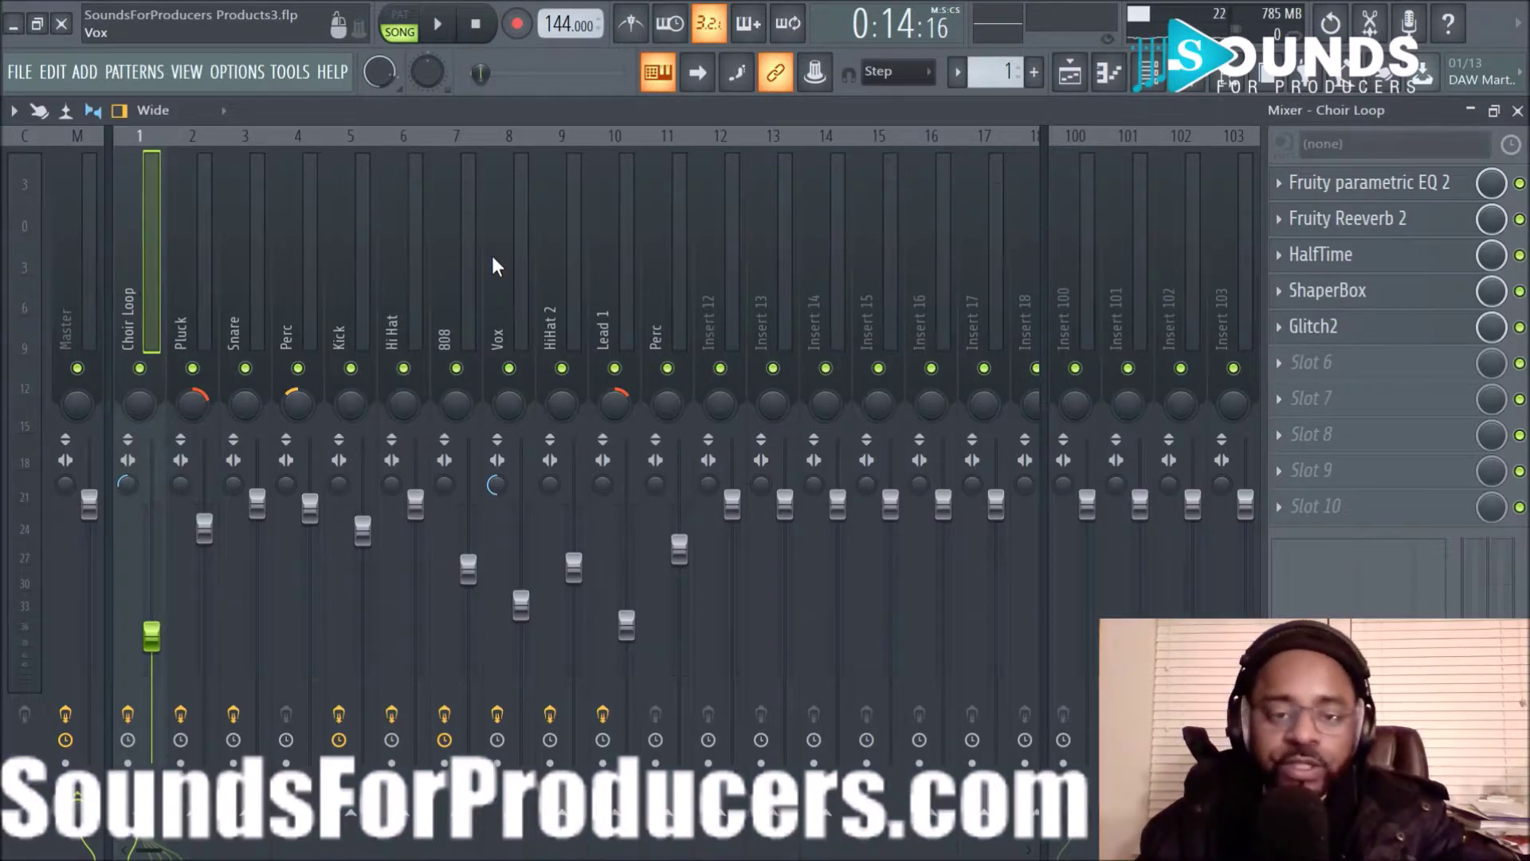
key(F6)
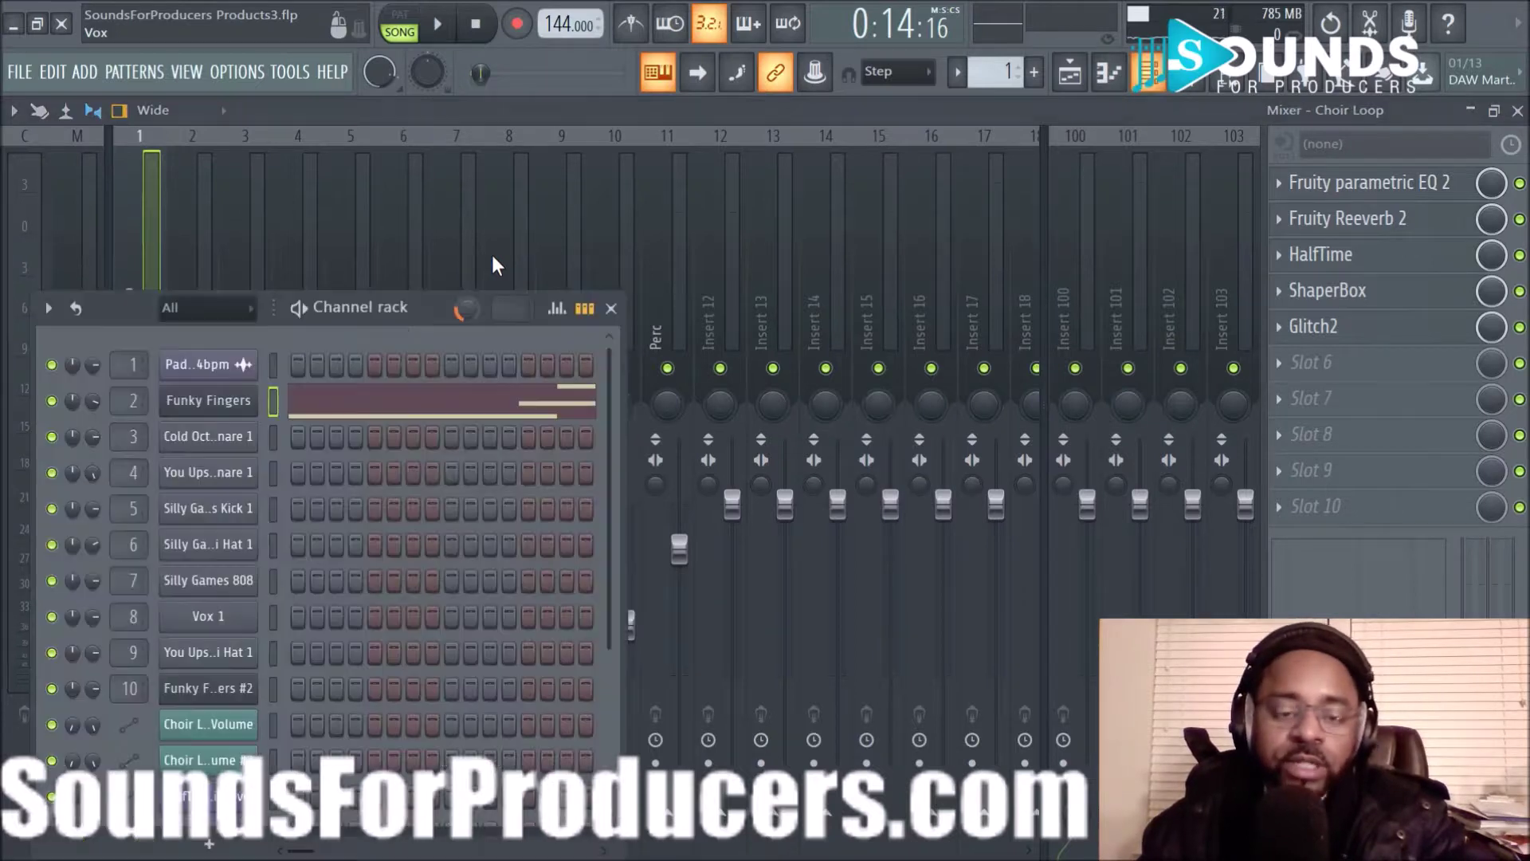
key(F6)
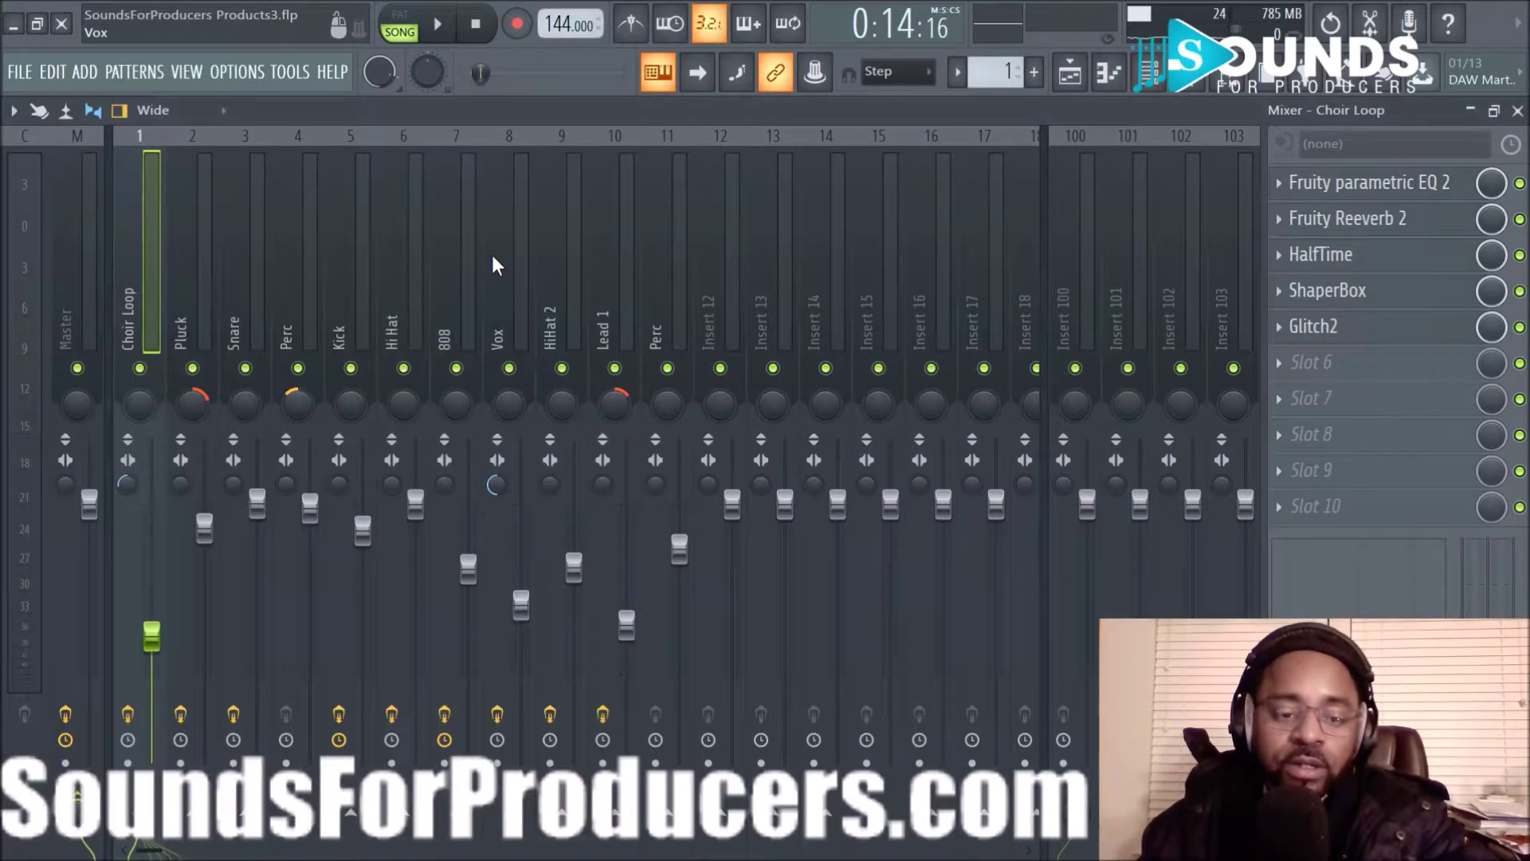
key(F6)
key(F6)
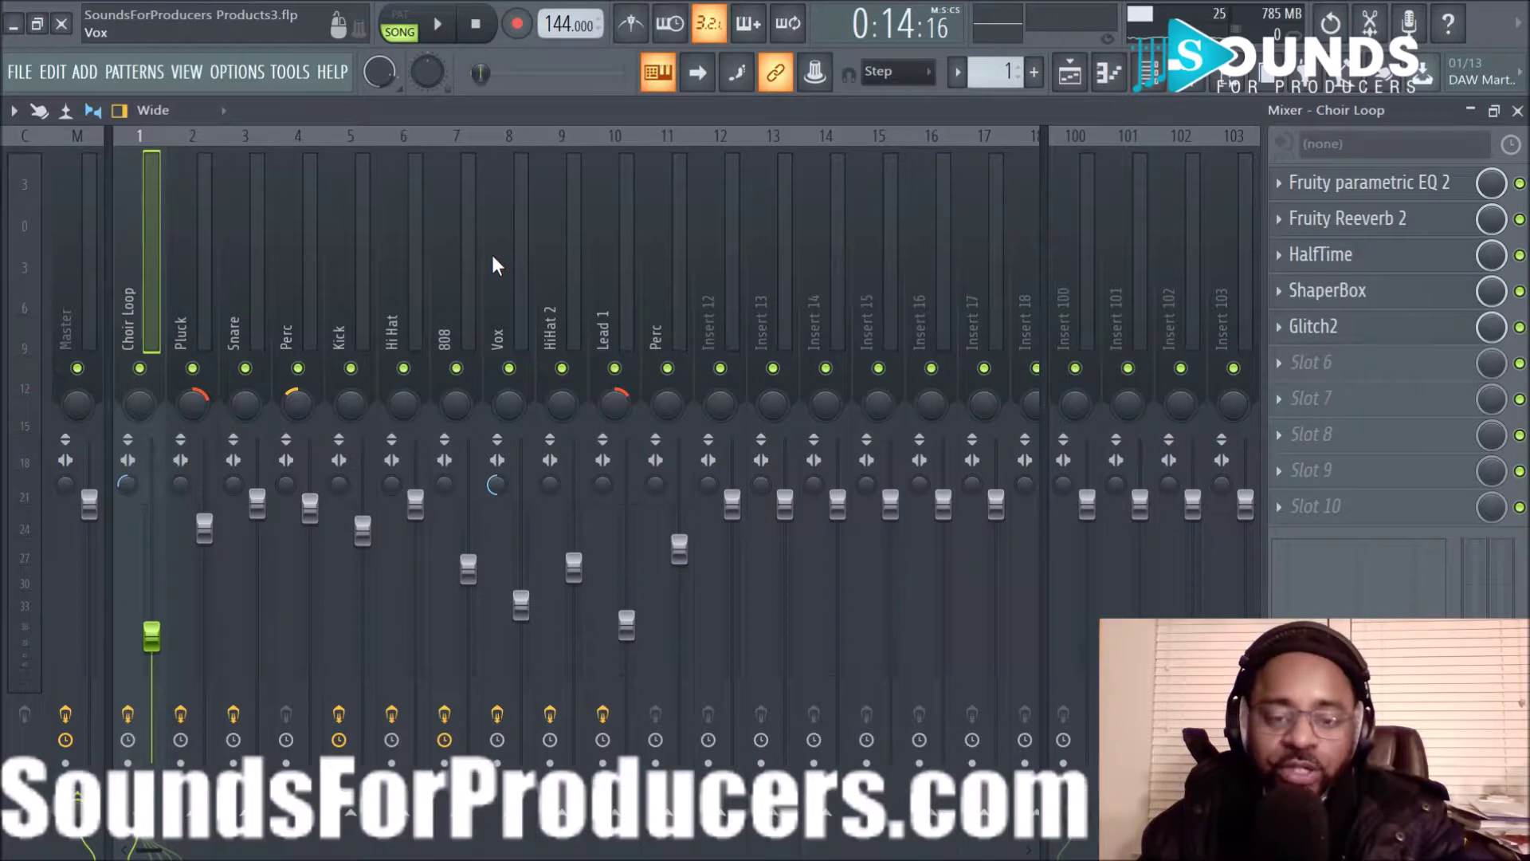
- Show the piano roll for Funky Fingers and close it again to return to the mixer
key(F7)
key(F7)
key(F7)
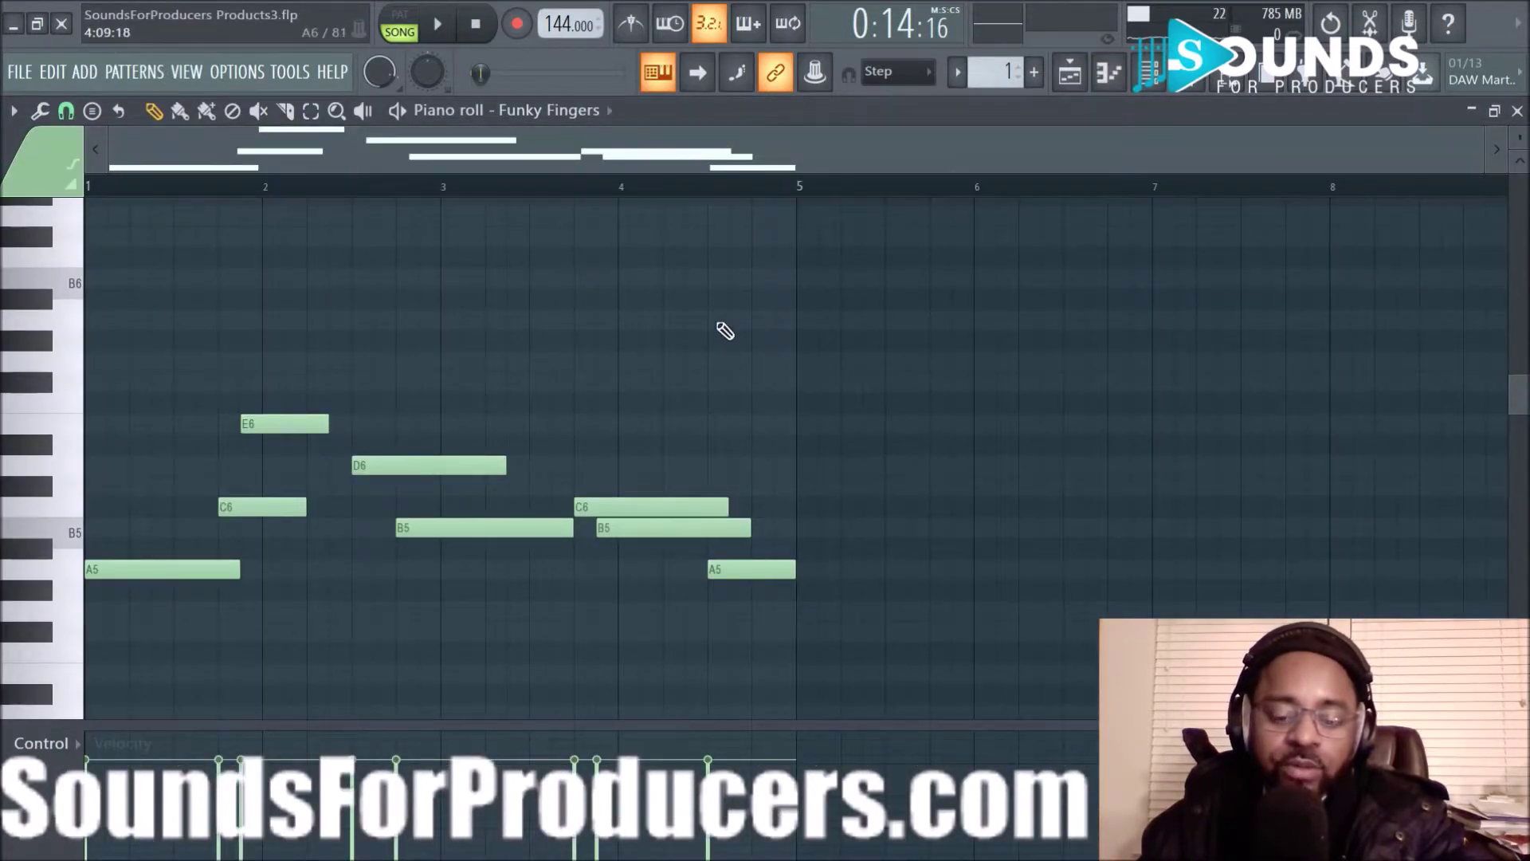
key(F7)
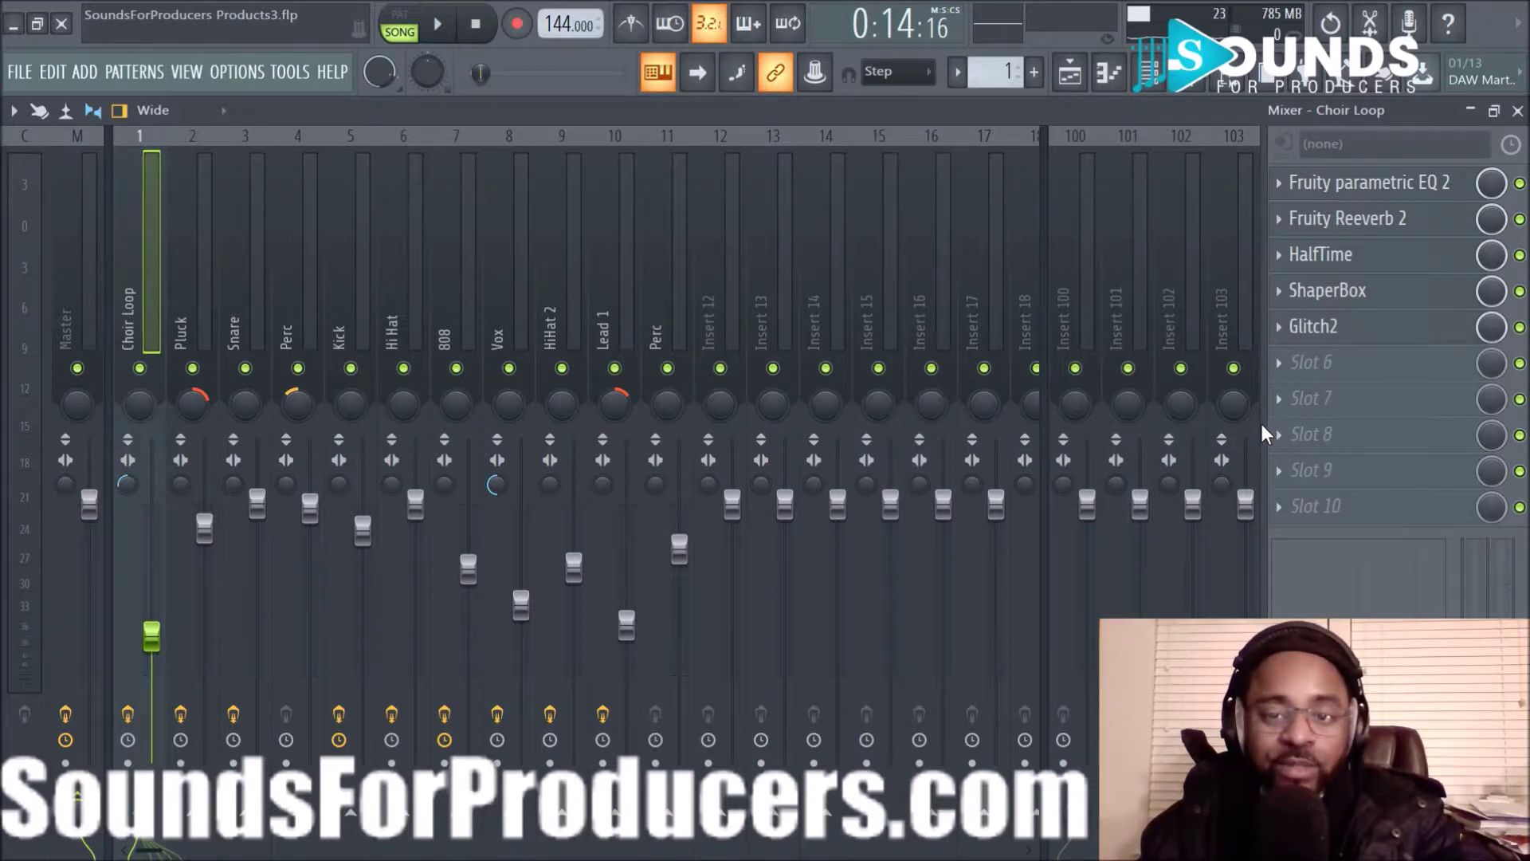
- Bring up the plugin picker to view the available generators and effects, and return to the mixer
key(F8)
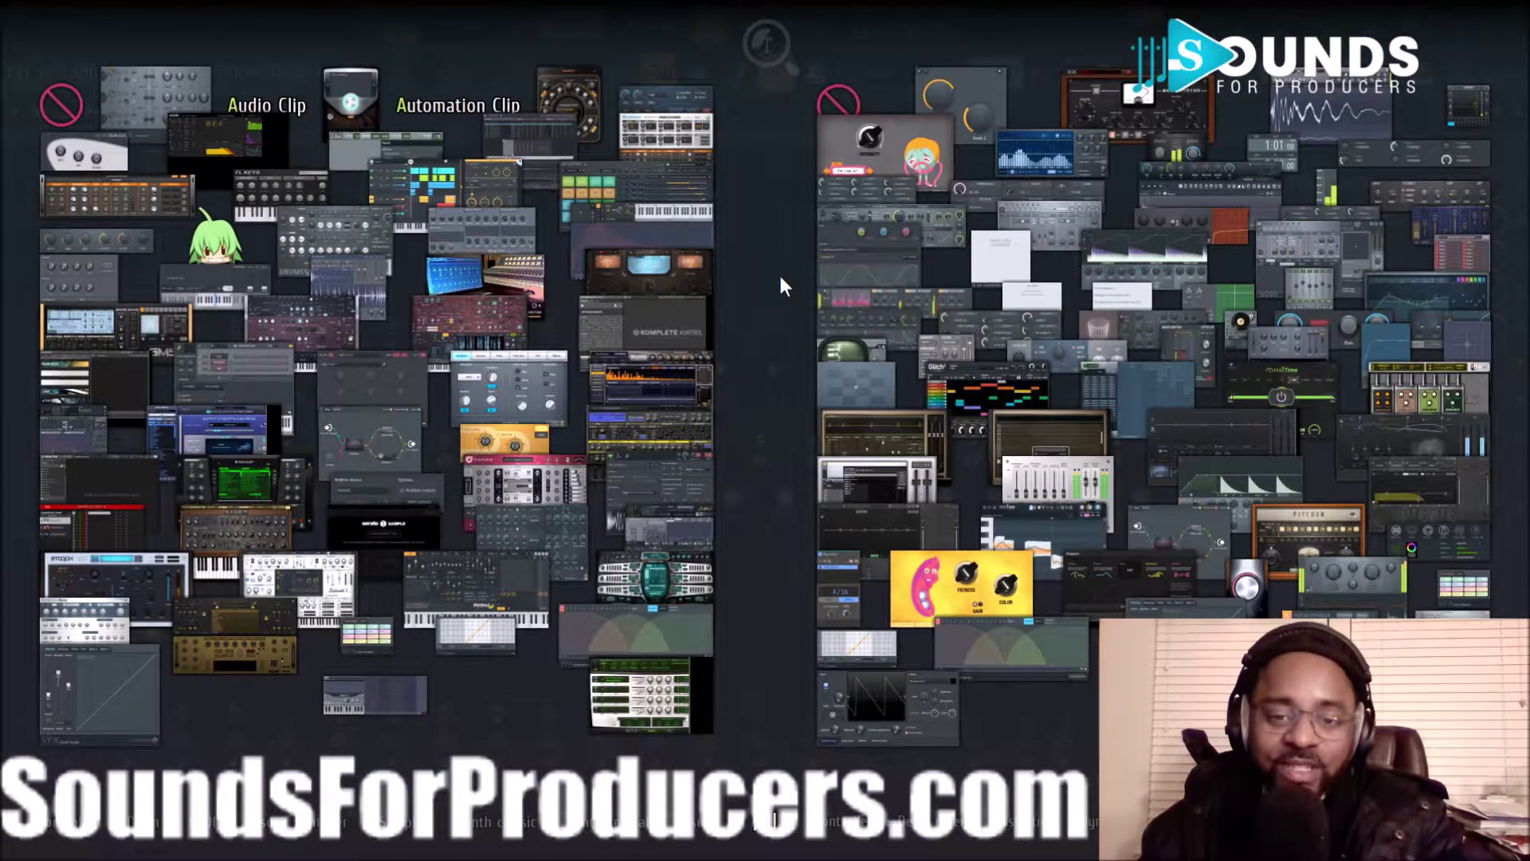
click(763, 144)
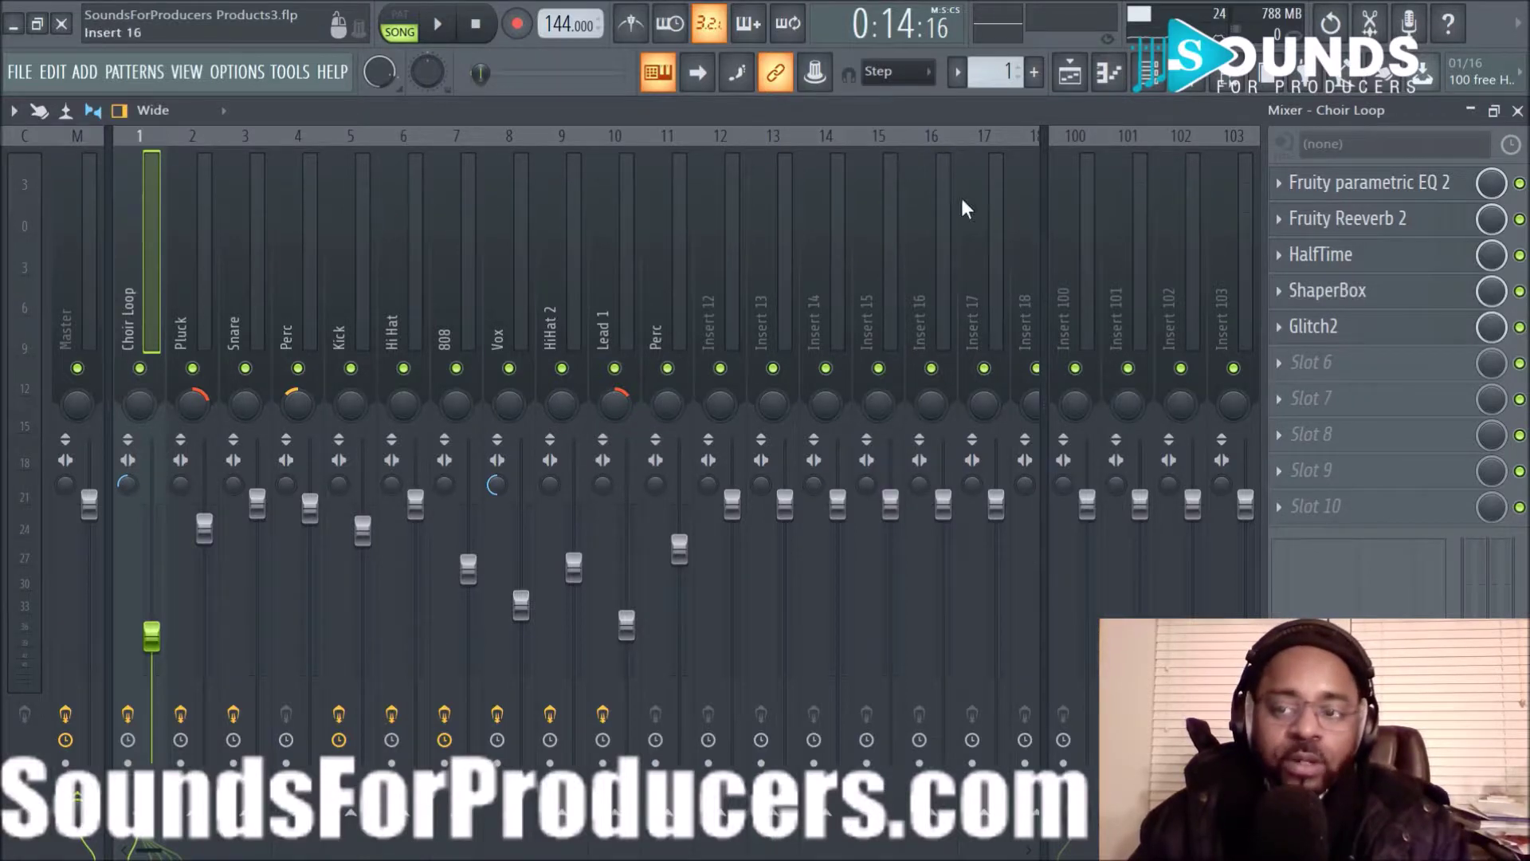
click(1298, 86)
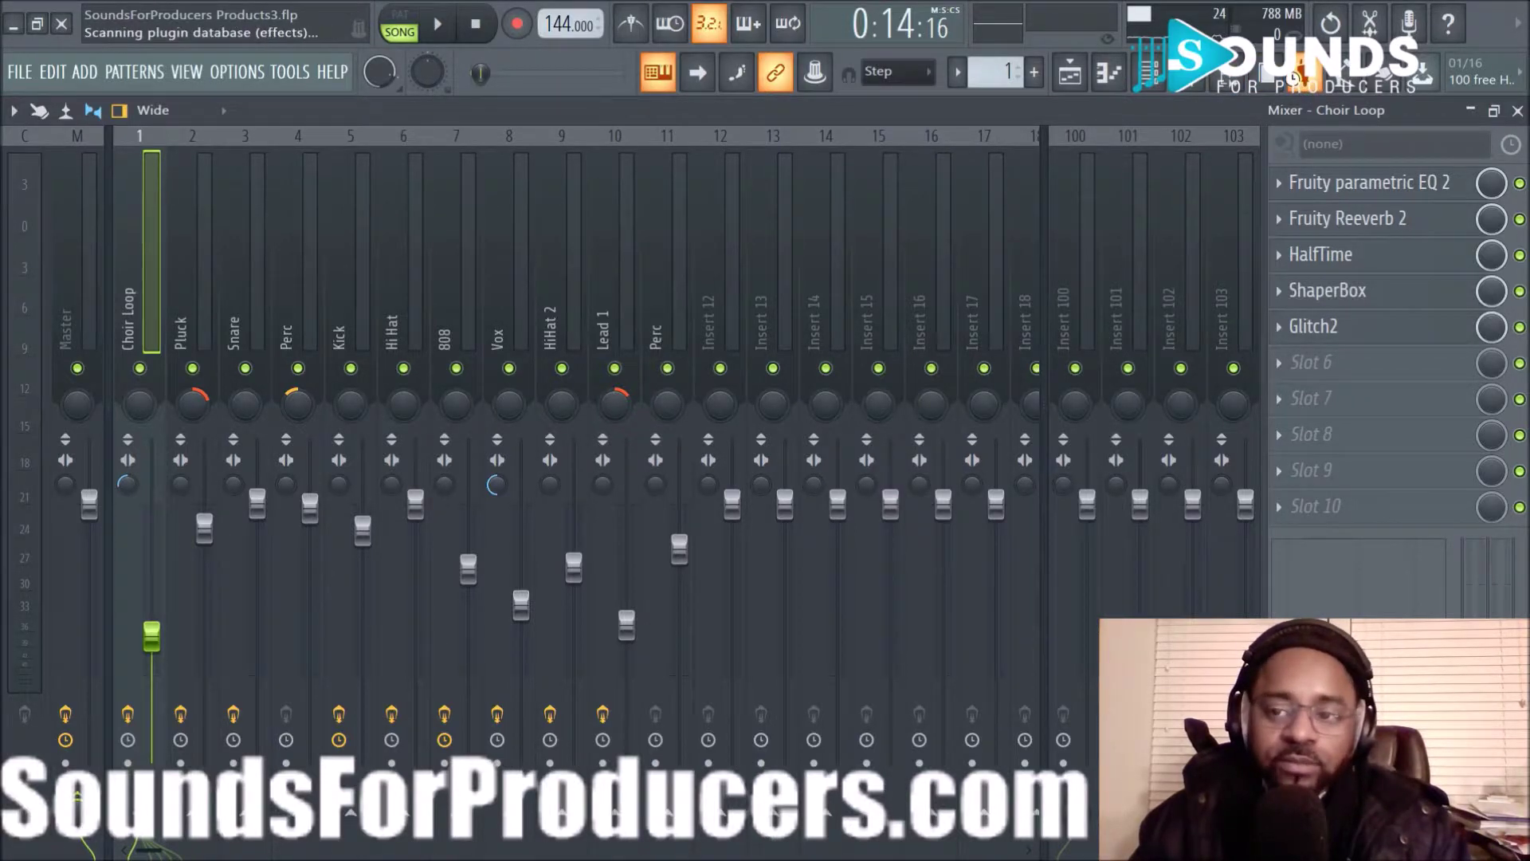
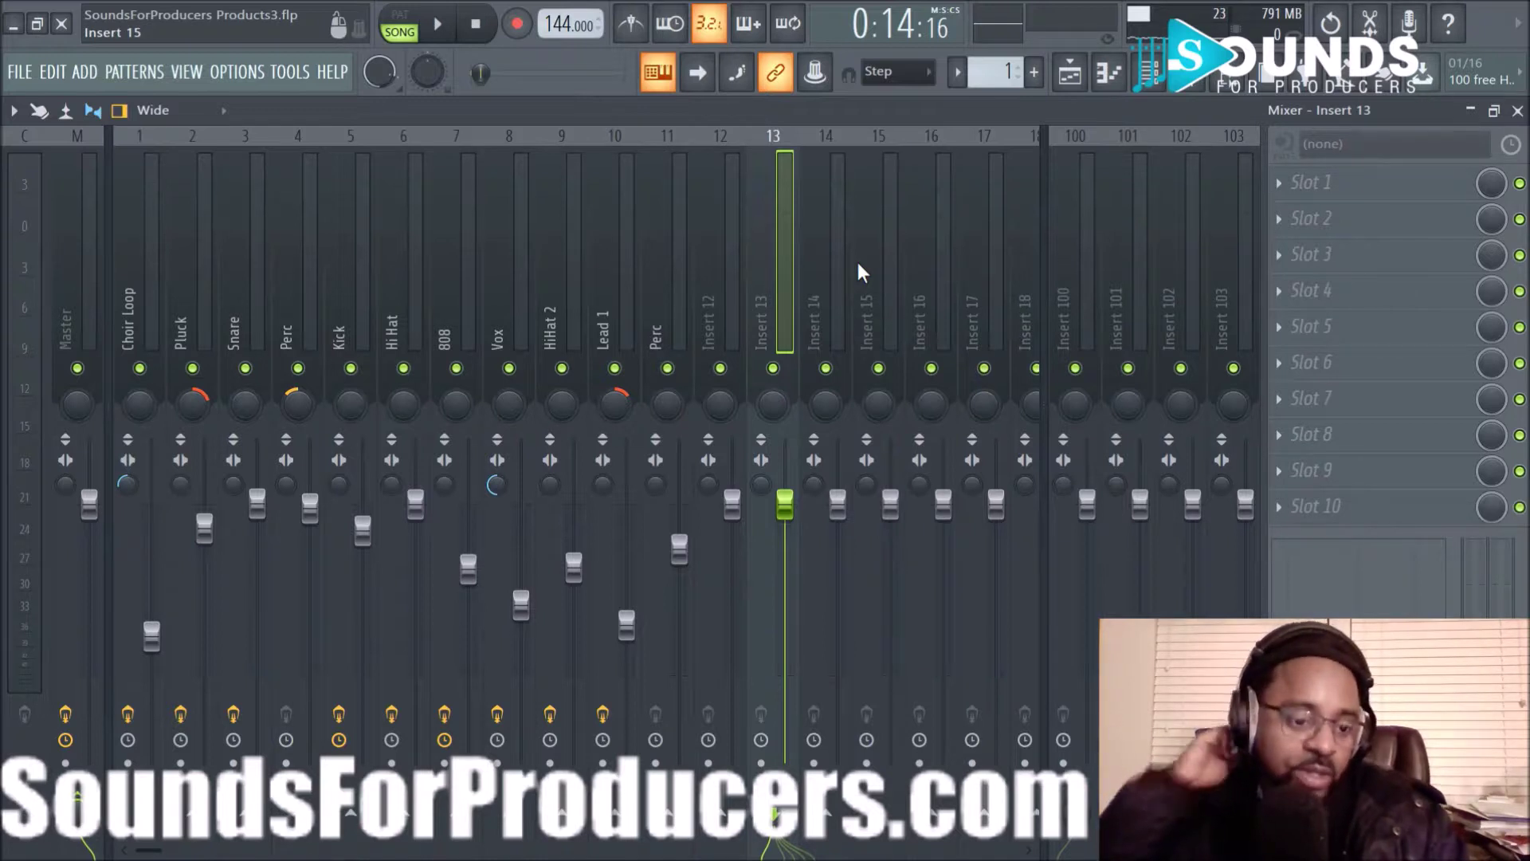
- Select the Lead 1, Vox and Choir Loop mixer tracks in turn to view the effects loaded on each
click(621, 283)
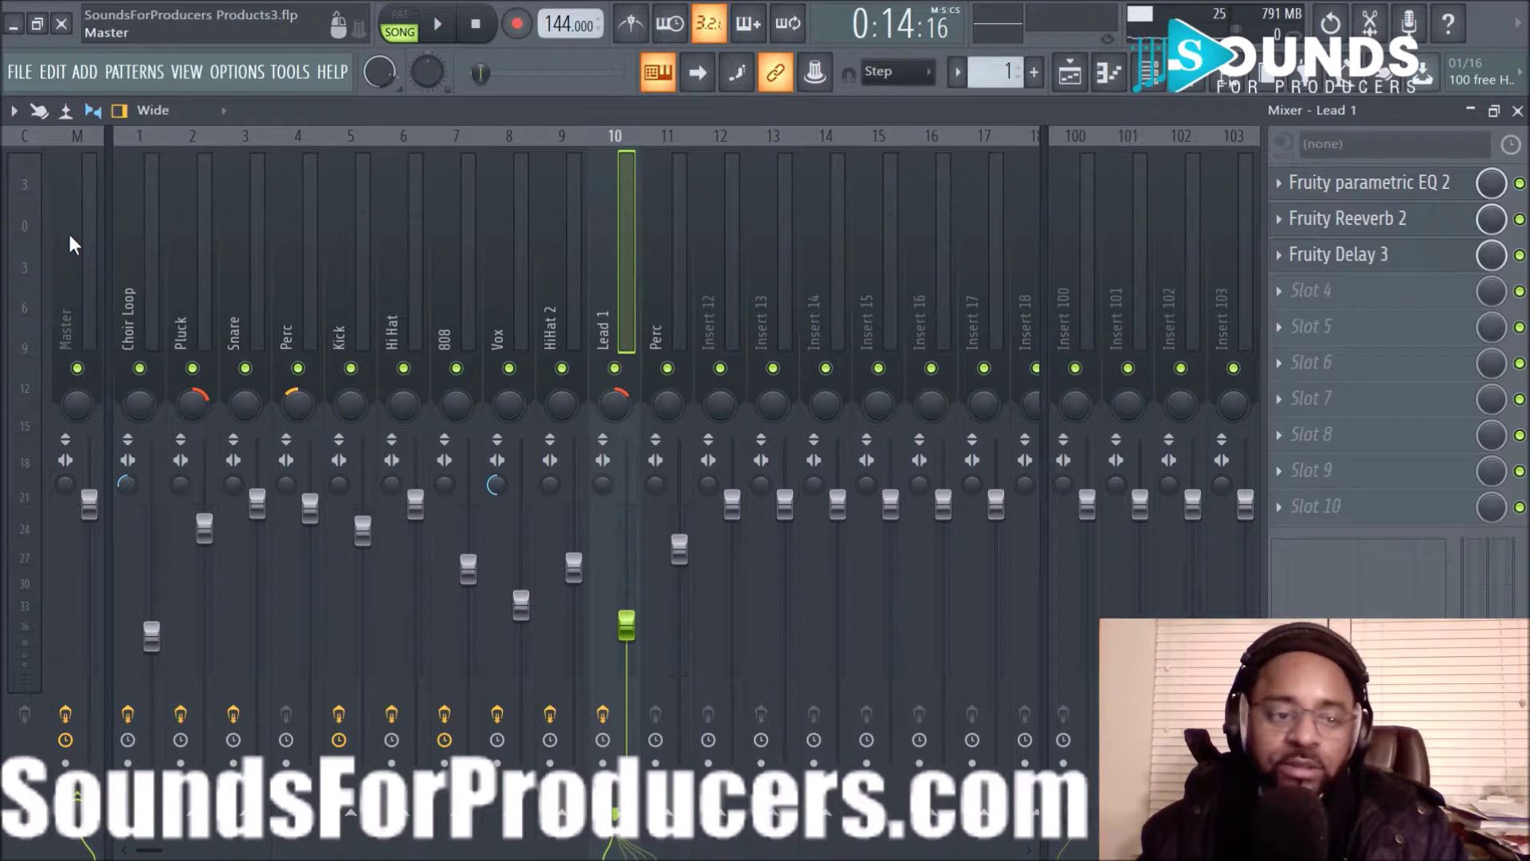
click(497, 252)
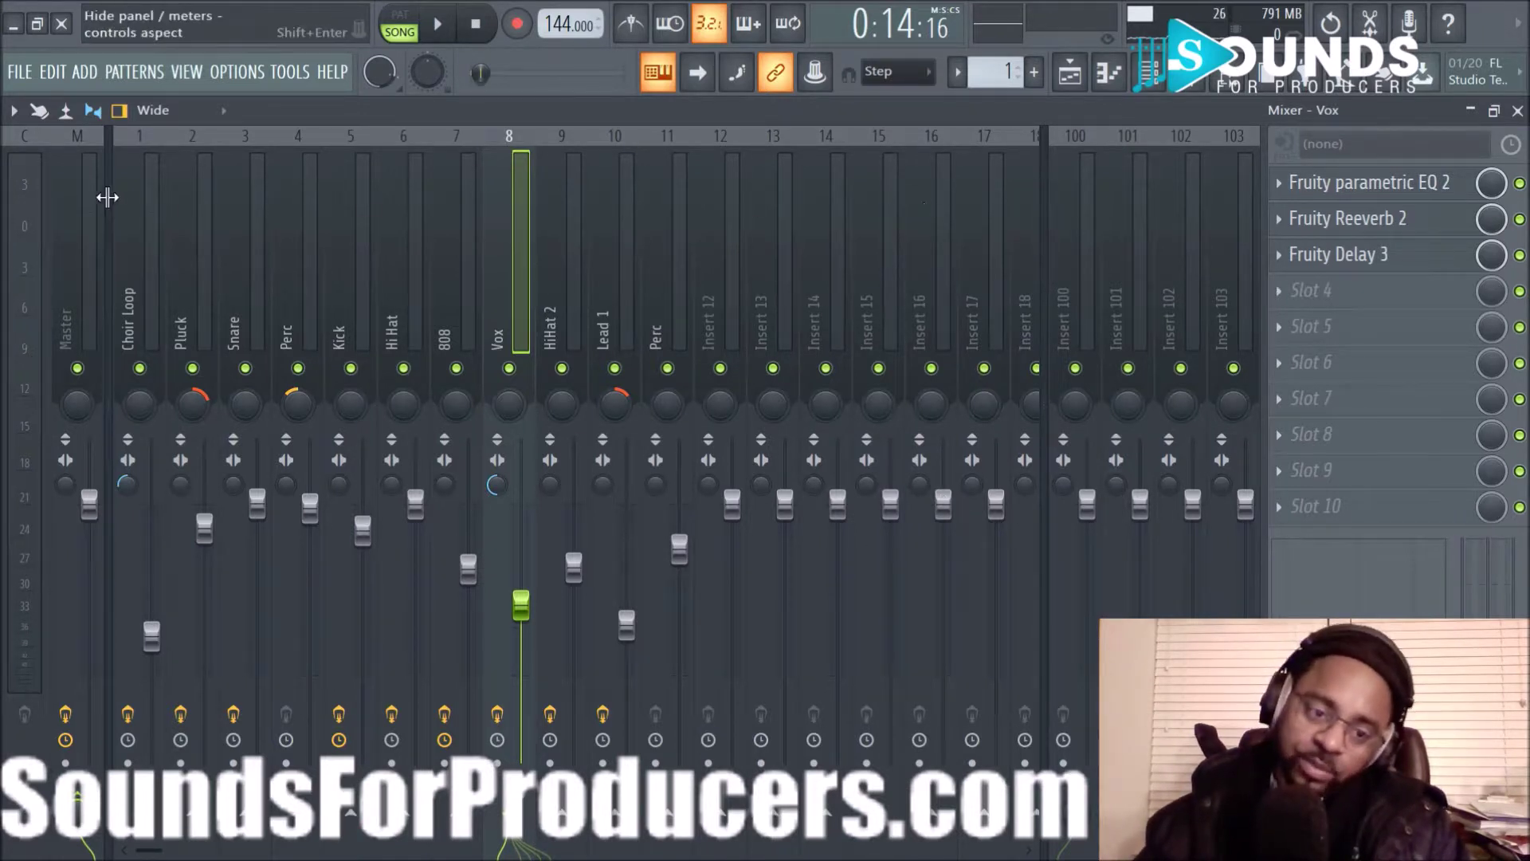
click(130, 227)
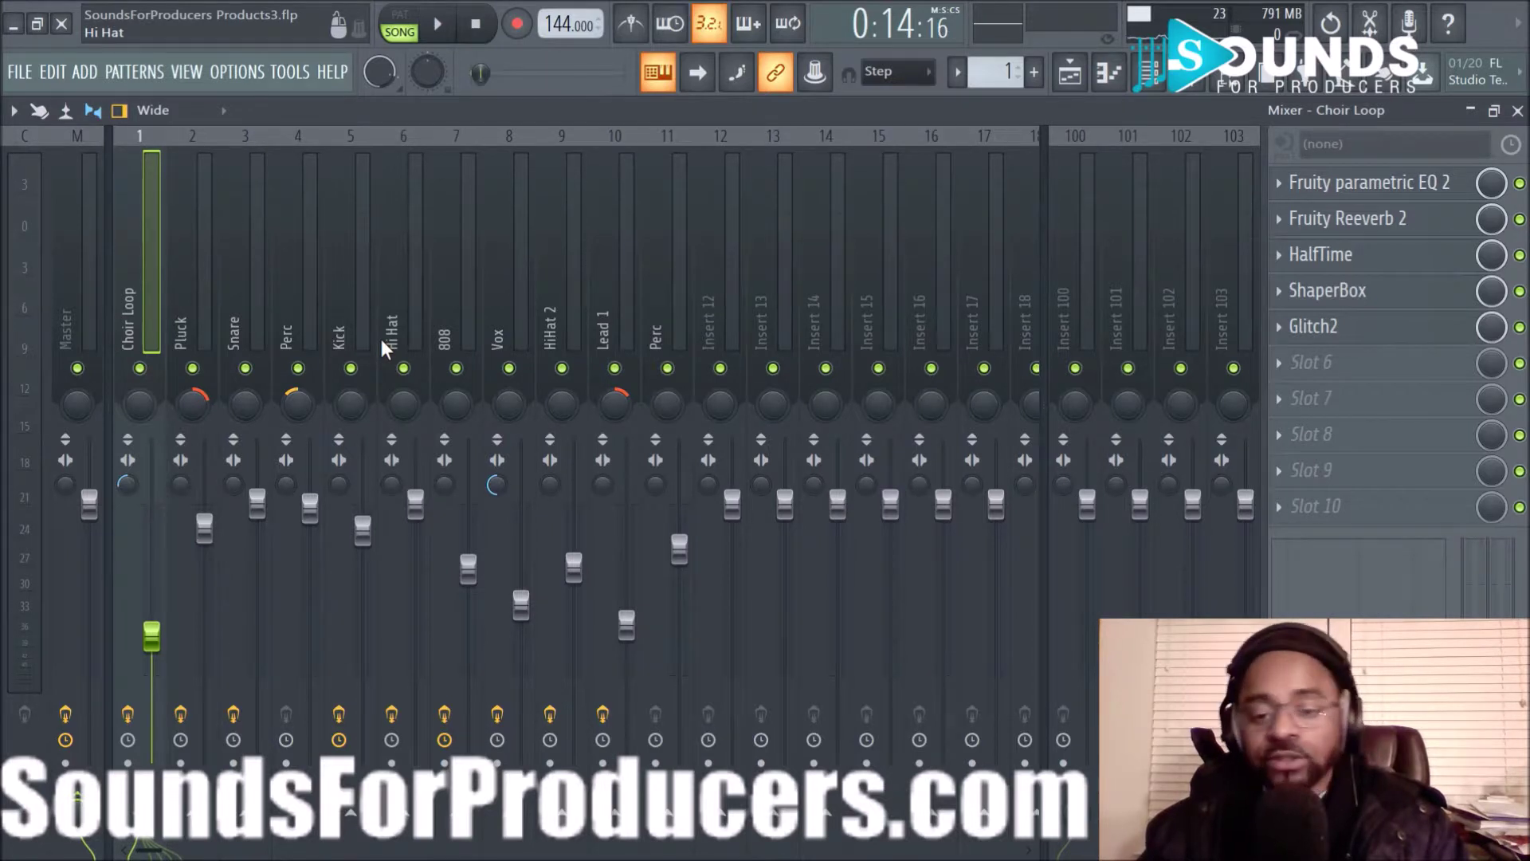
- Browse through the mixer's insert tracks past Insert 100 and return to the first tracks
scroll(378, 303, down, 15)
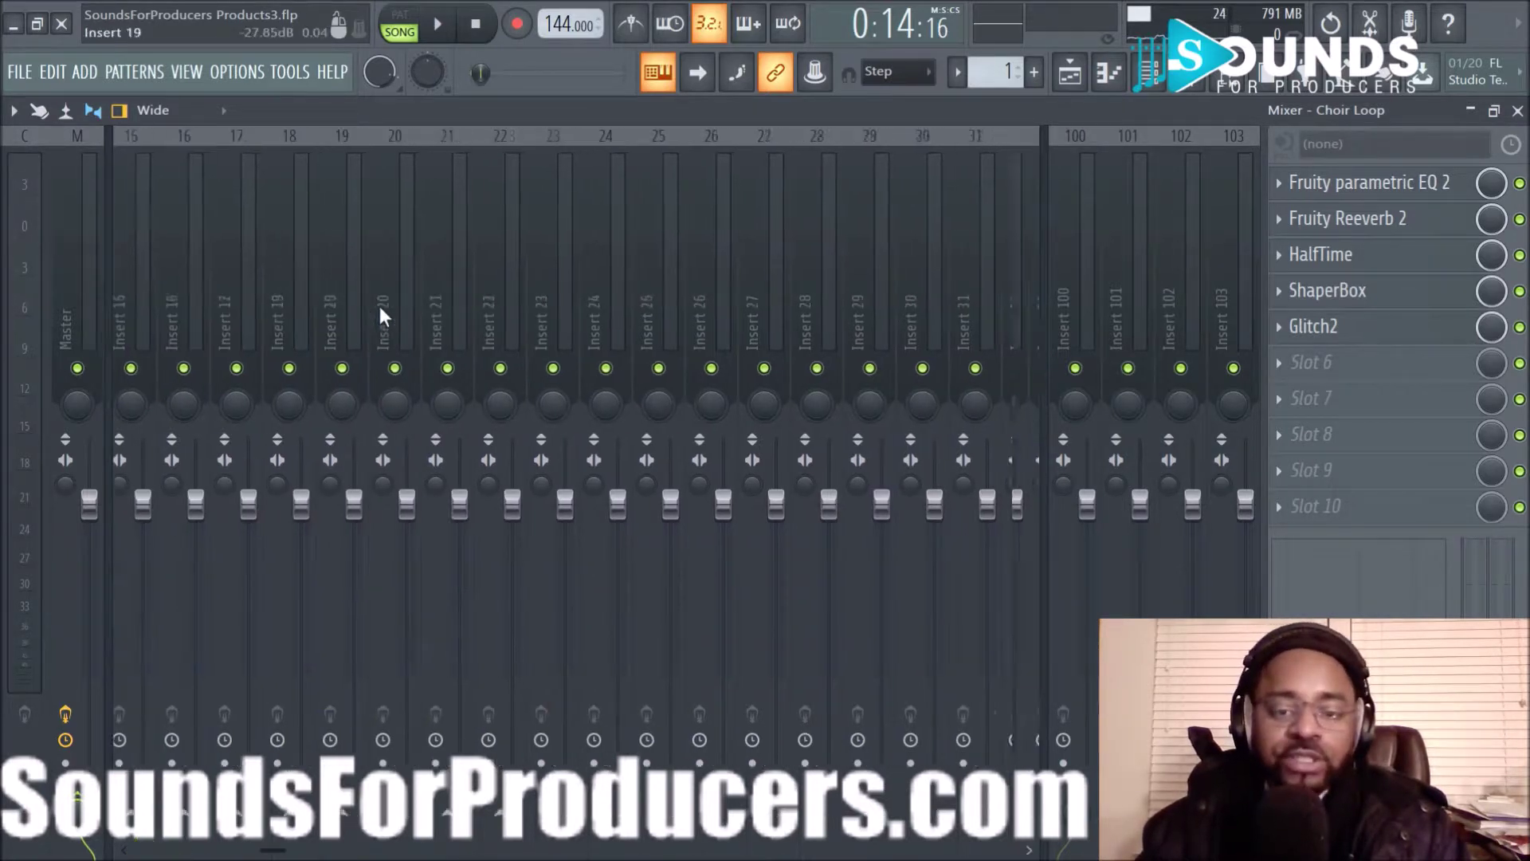
scroll(445, 280, up, 10)
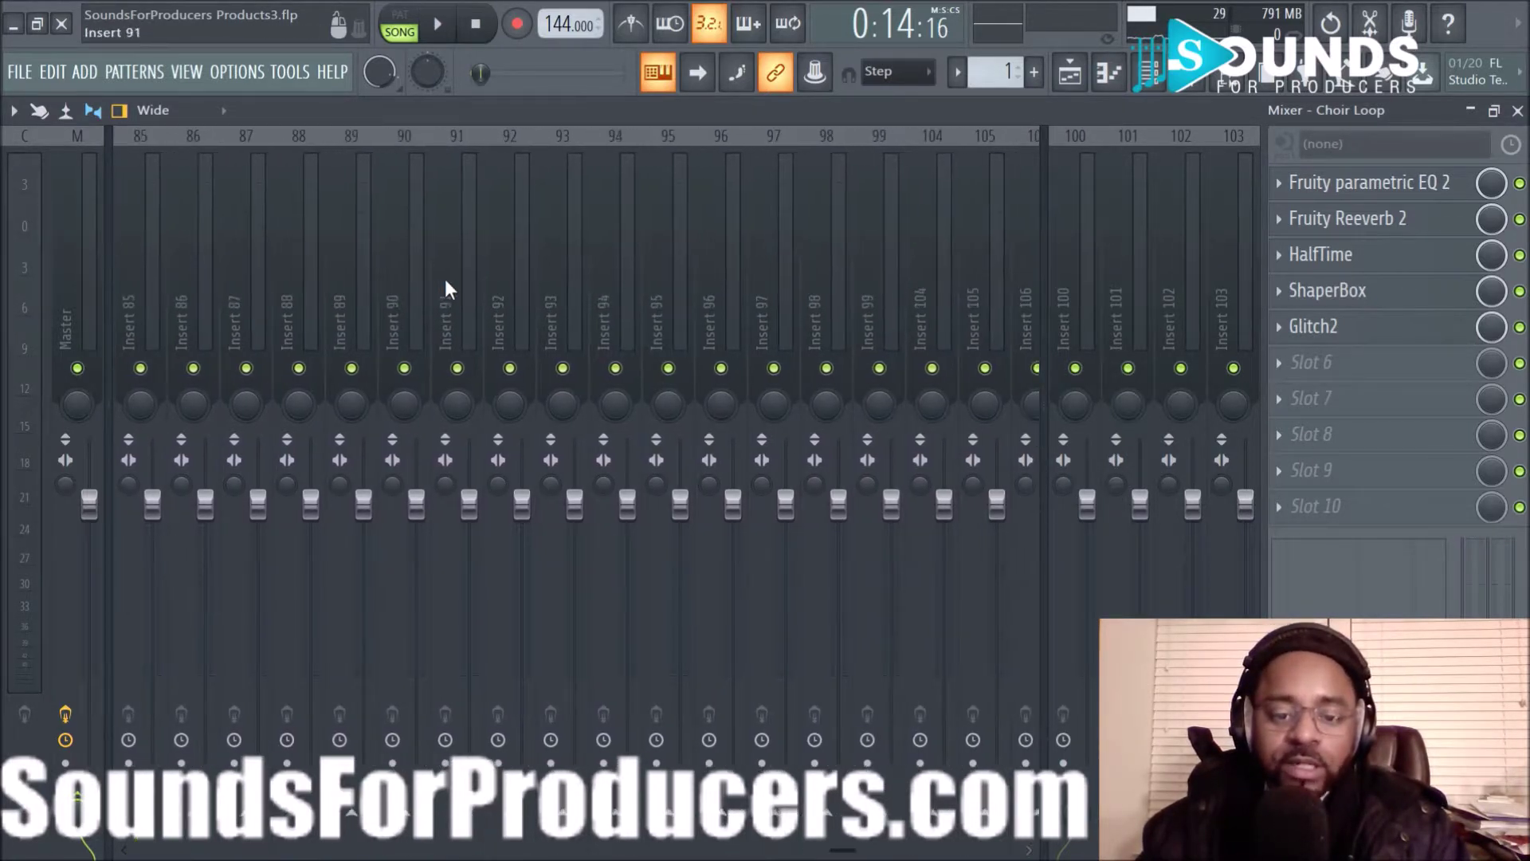
scroll(448, 288, up, 6)
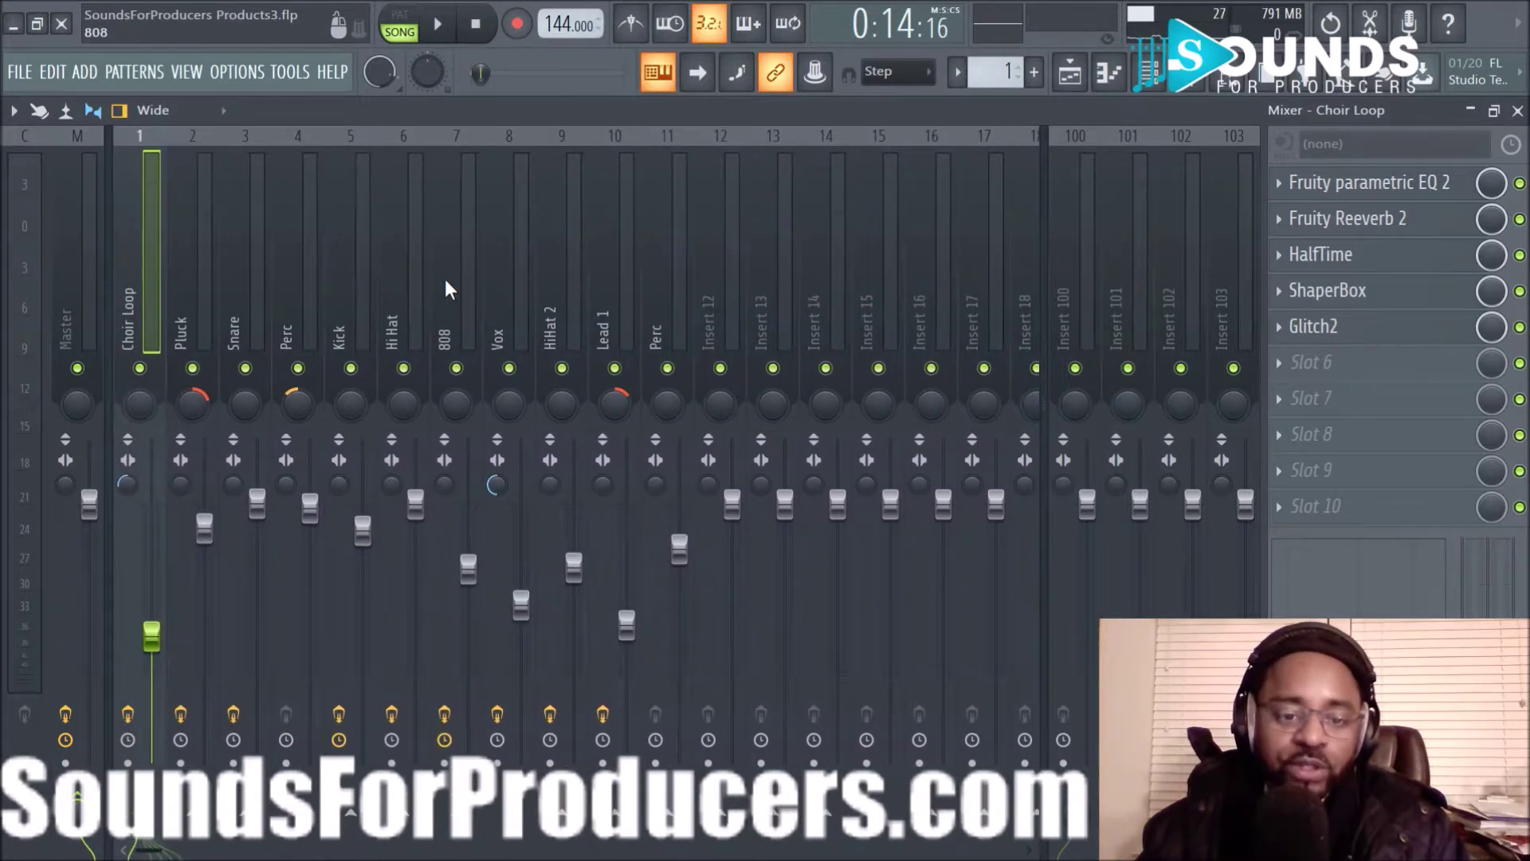
- Play the song to watch the mixer levels, switch the meters to waveform view and back, and stop playback
click(458, 22)
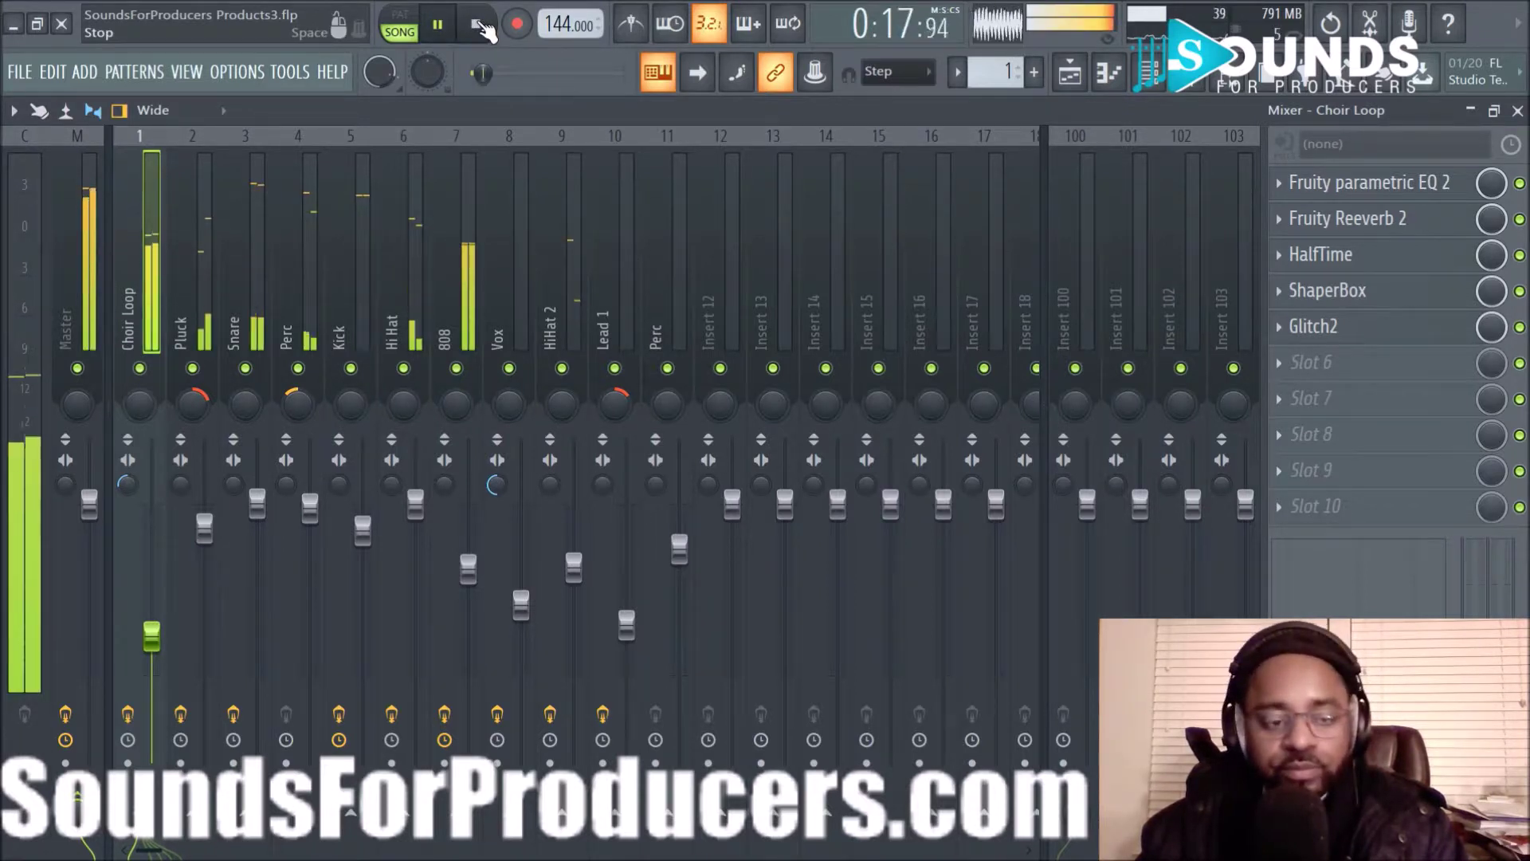
click(478, 25)
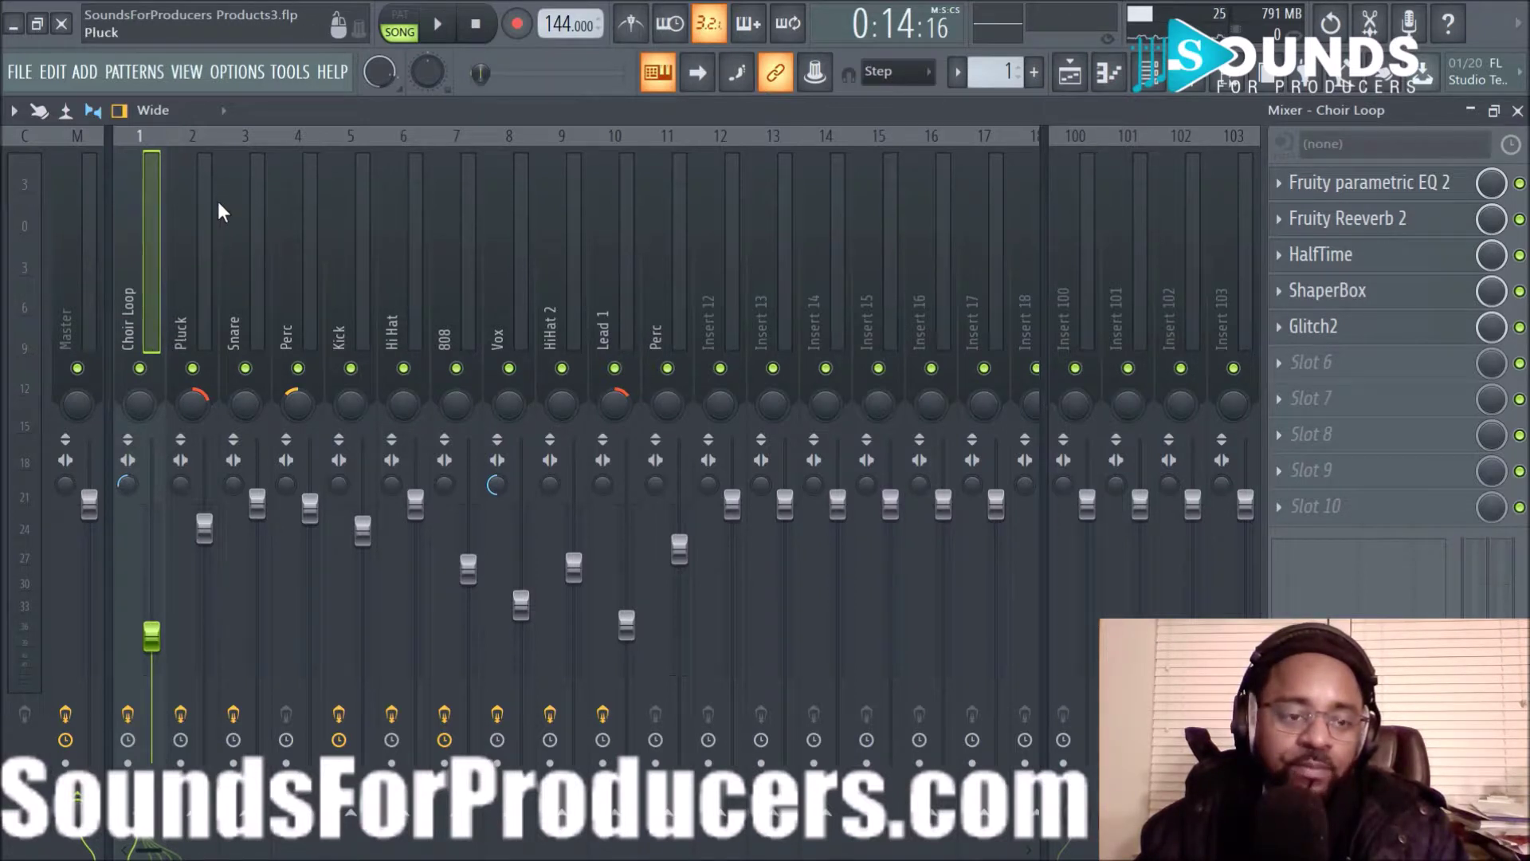
click(438, 26)
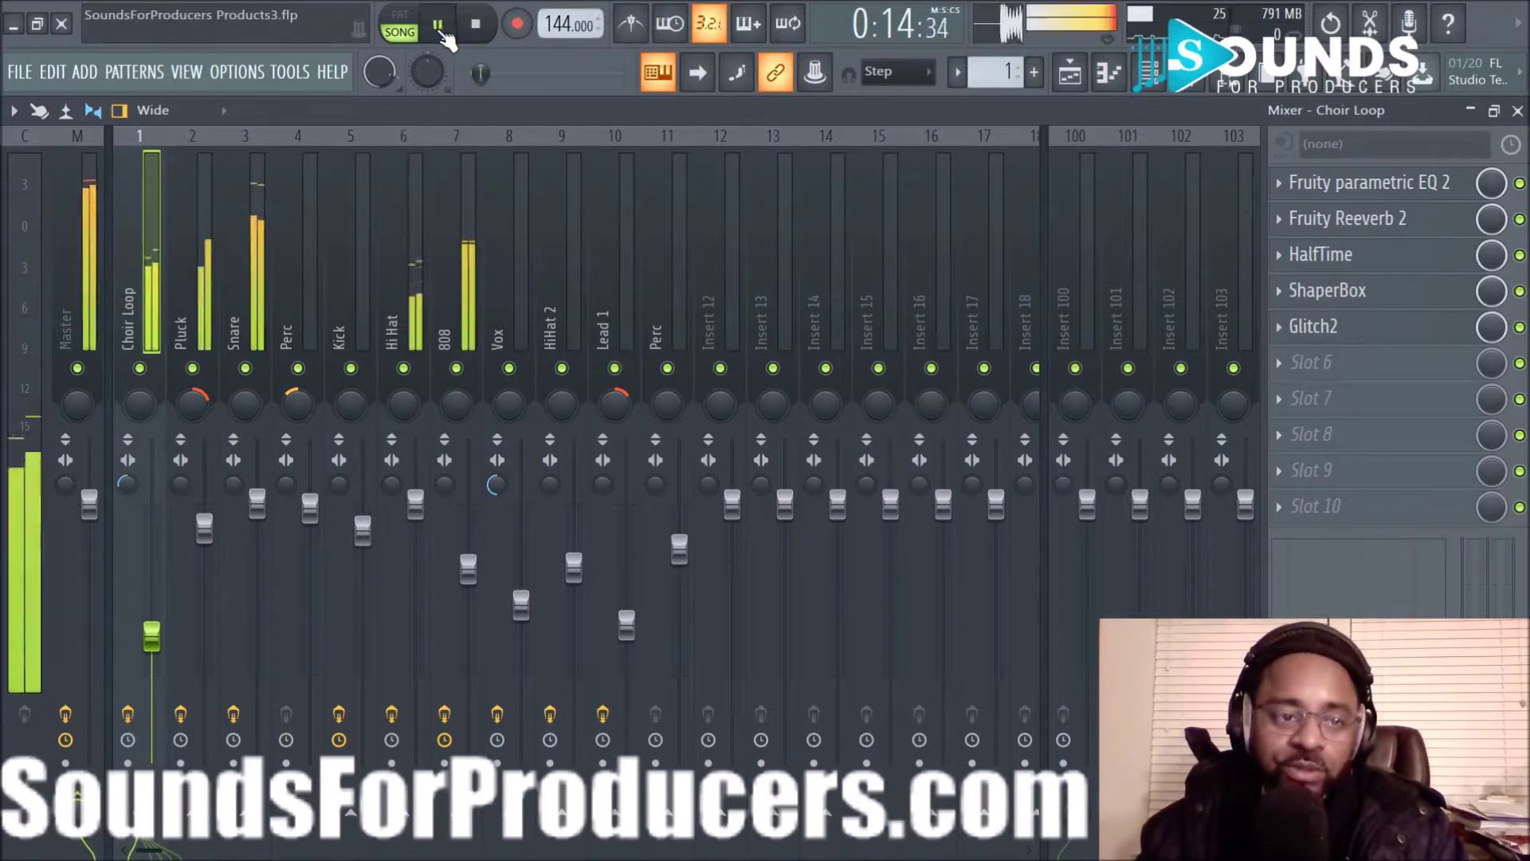
click(65, 110)
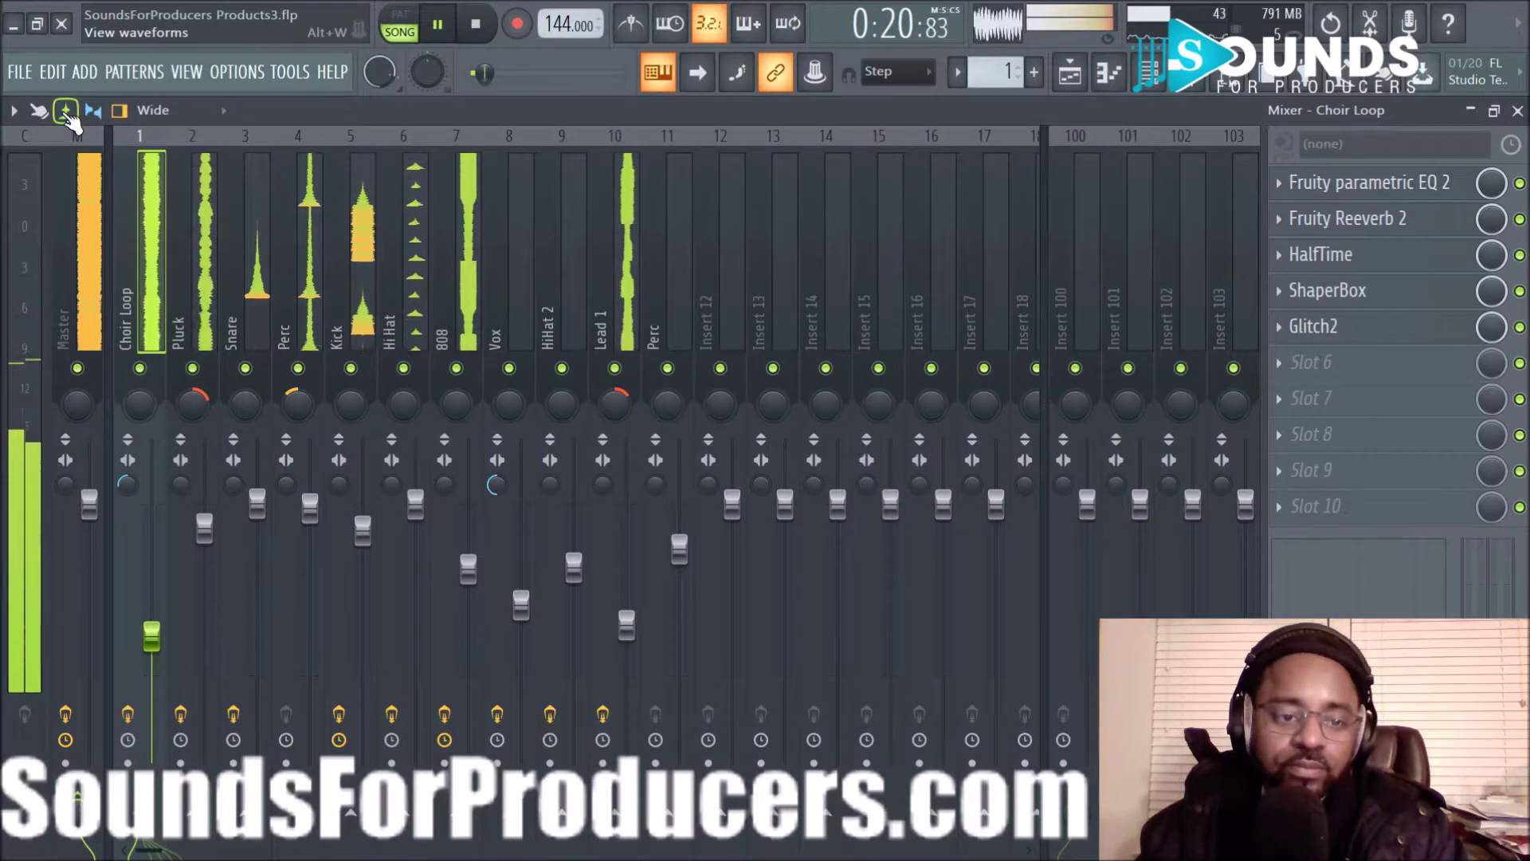
click(66, 113)
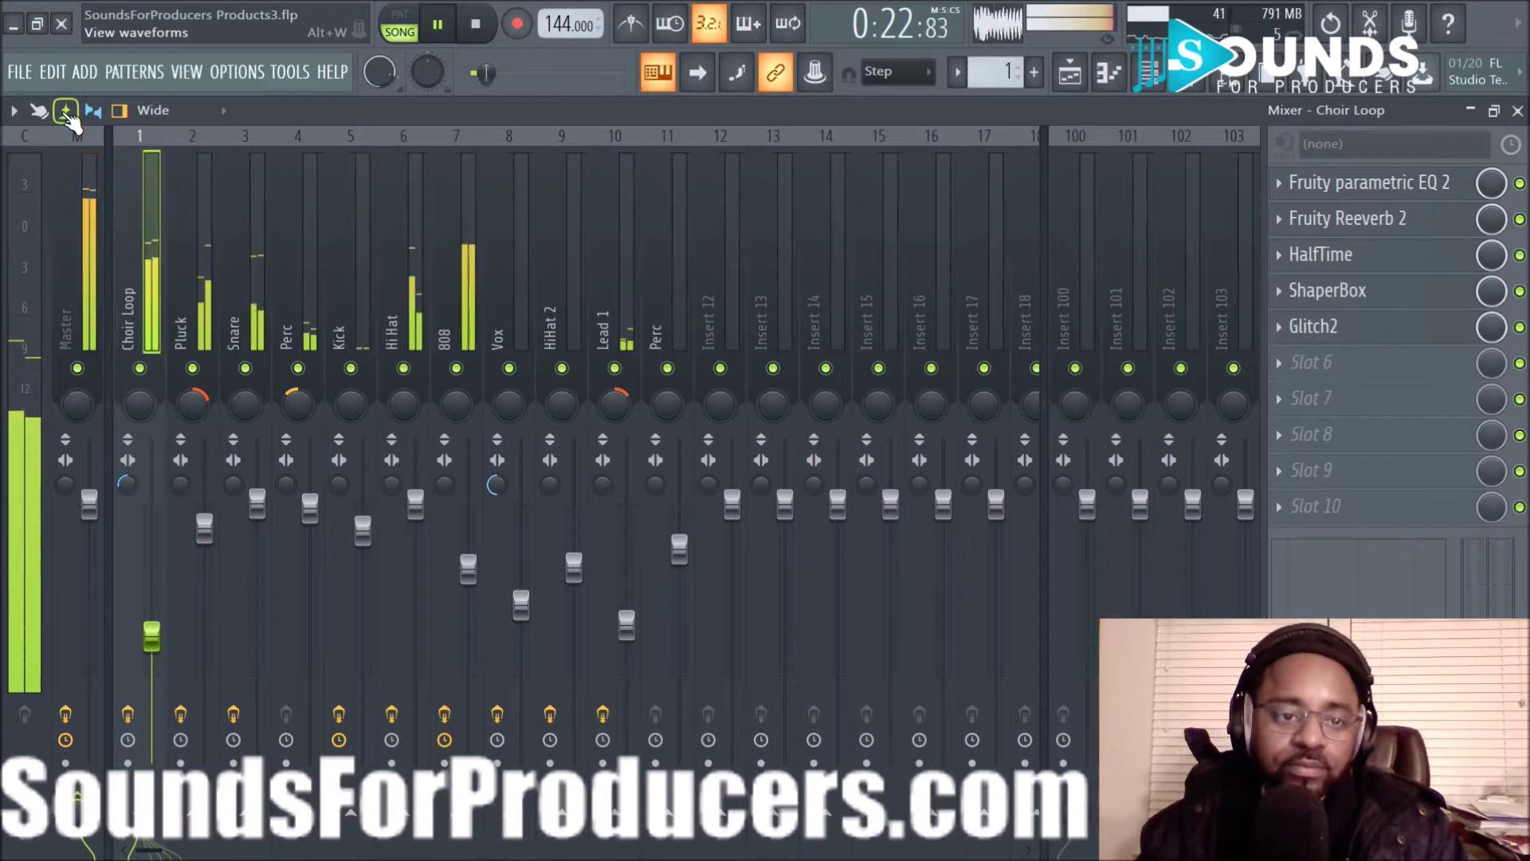
click(476, 27)
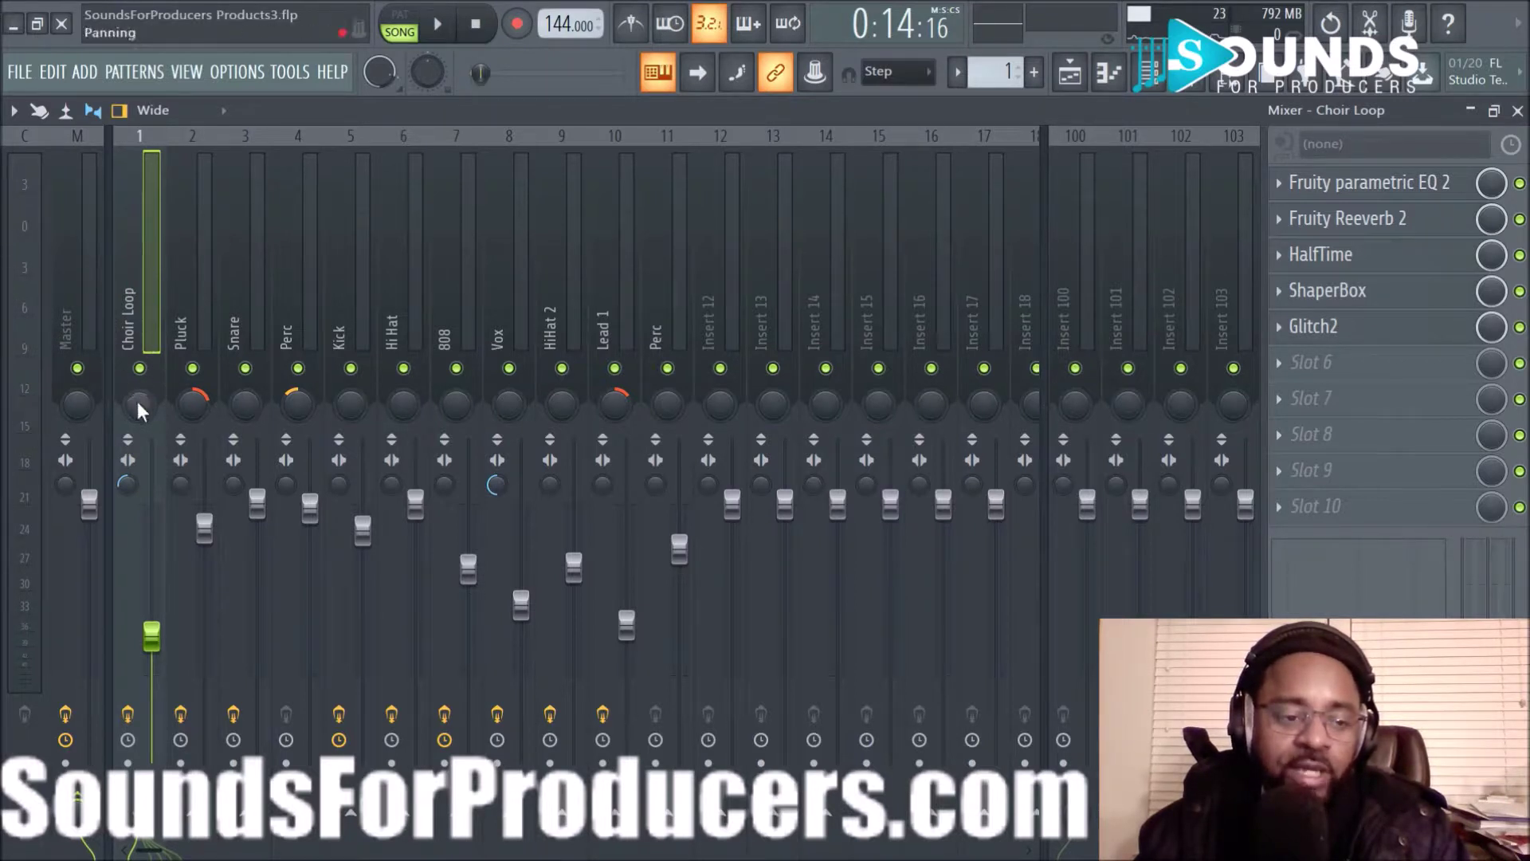
- Mute and unmute the Choir Loop track, nudge its panning slightly and reset the panning to center
click(141, 369)
click(140, 369)
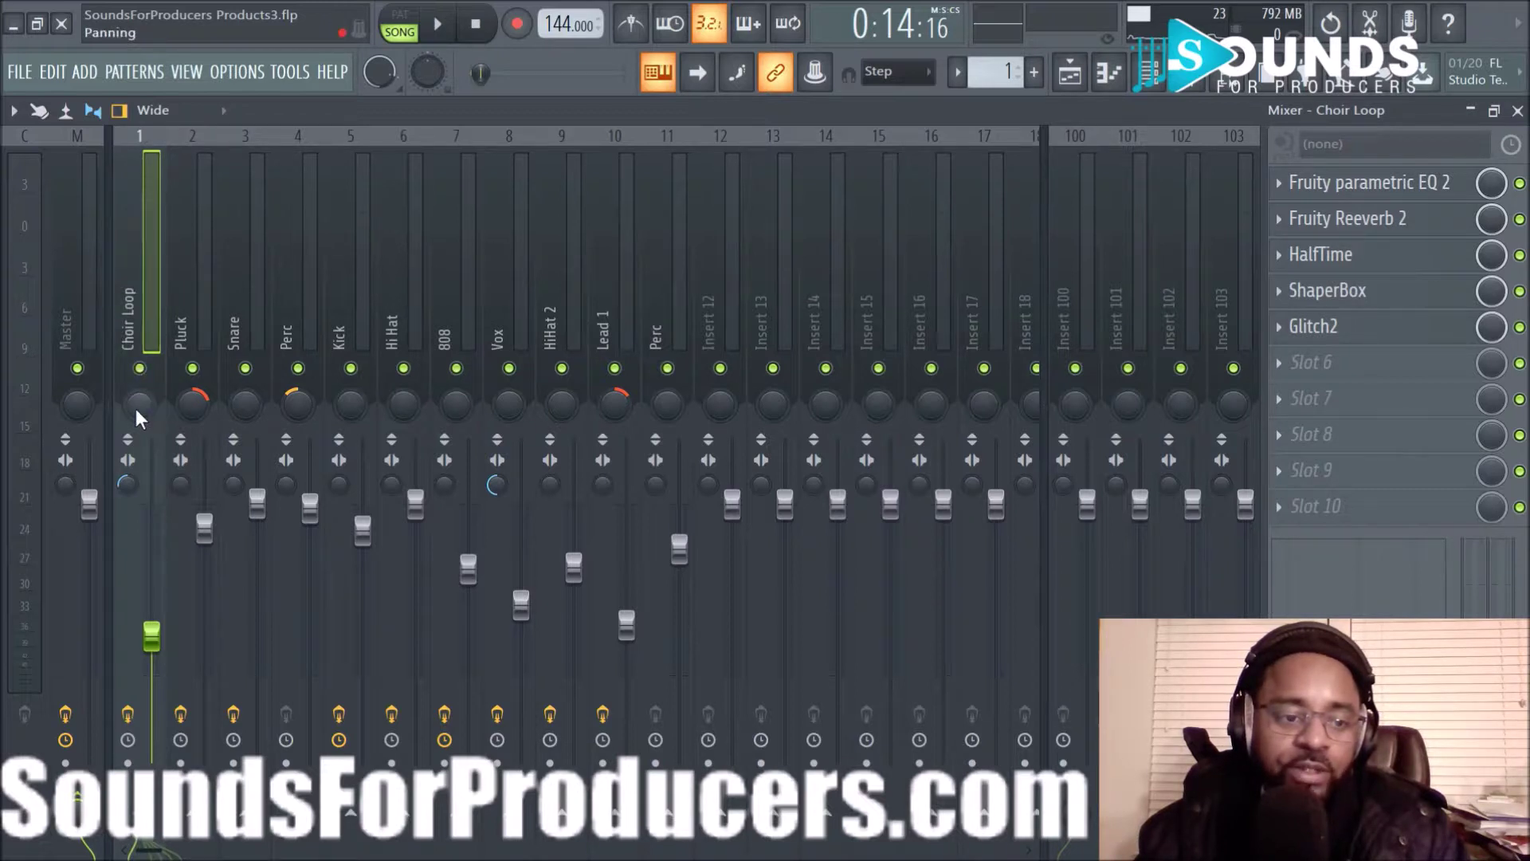
drag(134, 405, 134, 413)
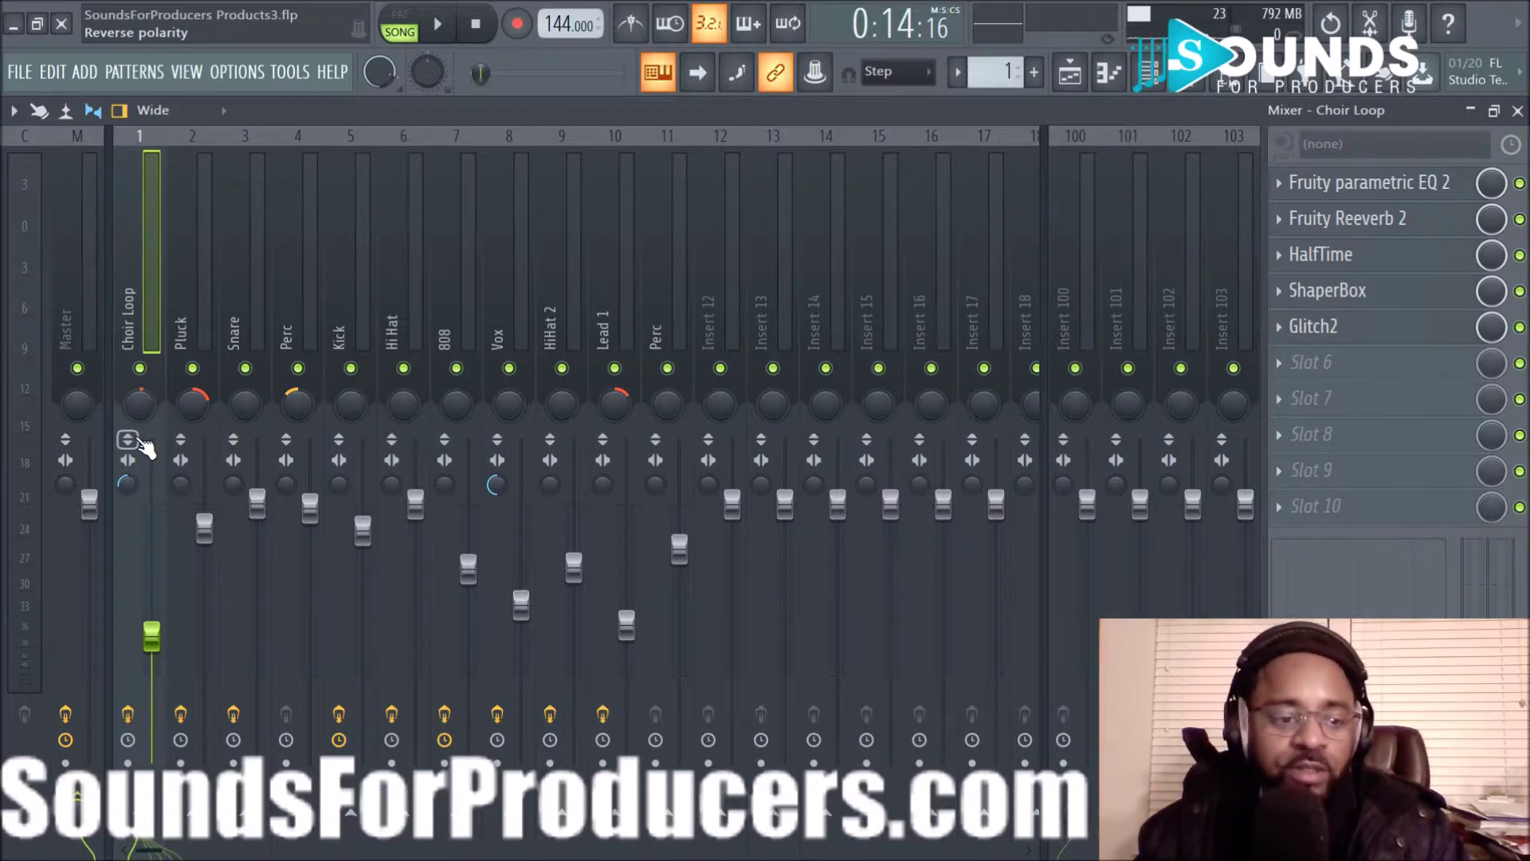
right_click(137, 404)
click(151, 415)
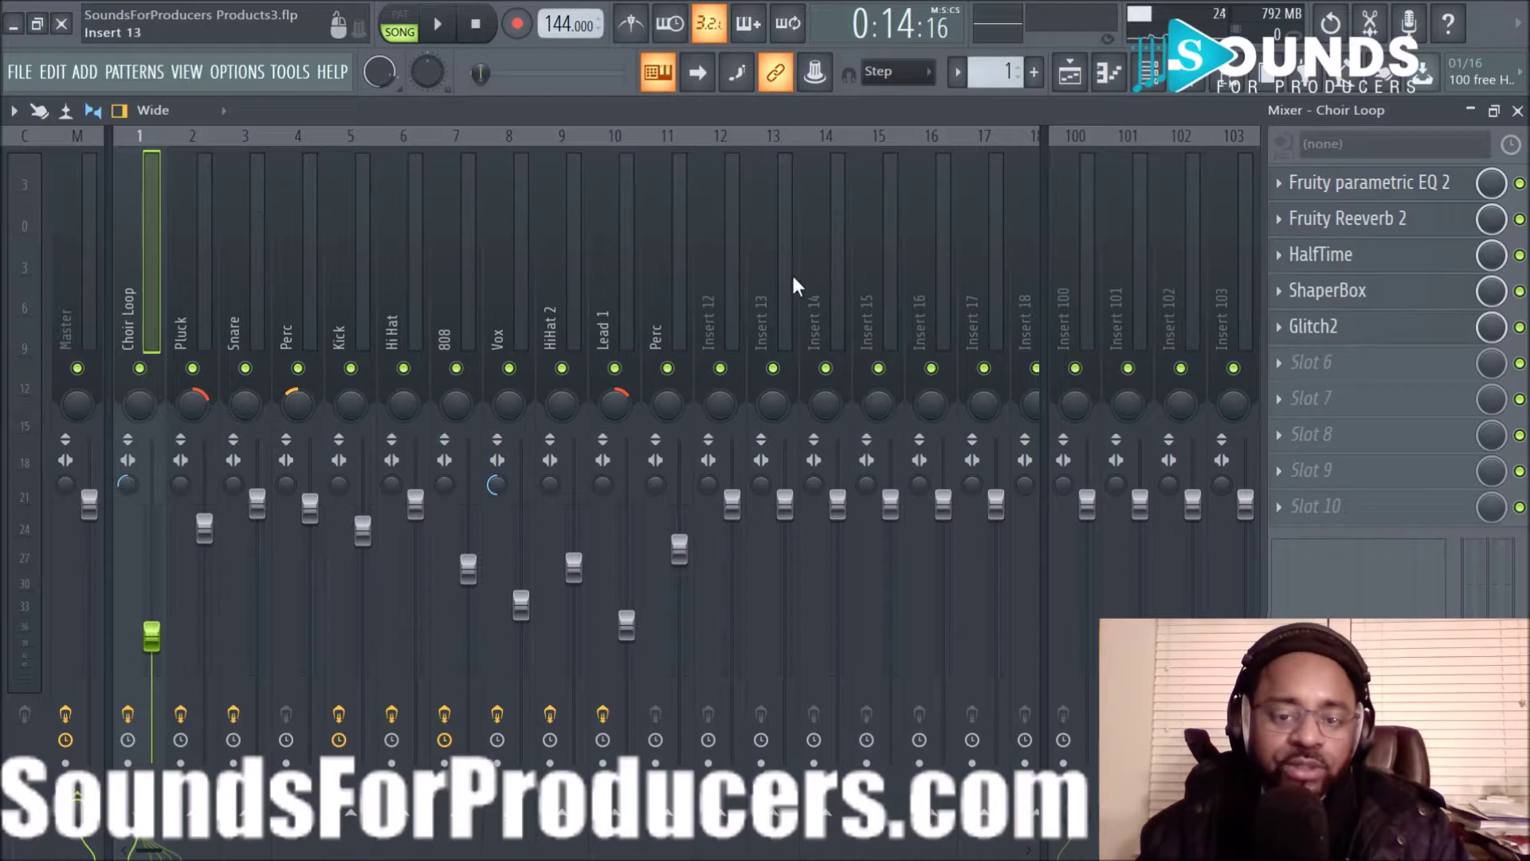
- Change the color of the Kick mixer track to purple
scroll(792, 275, down, 3)
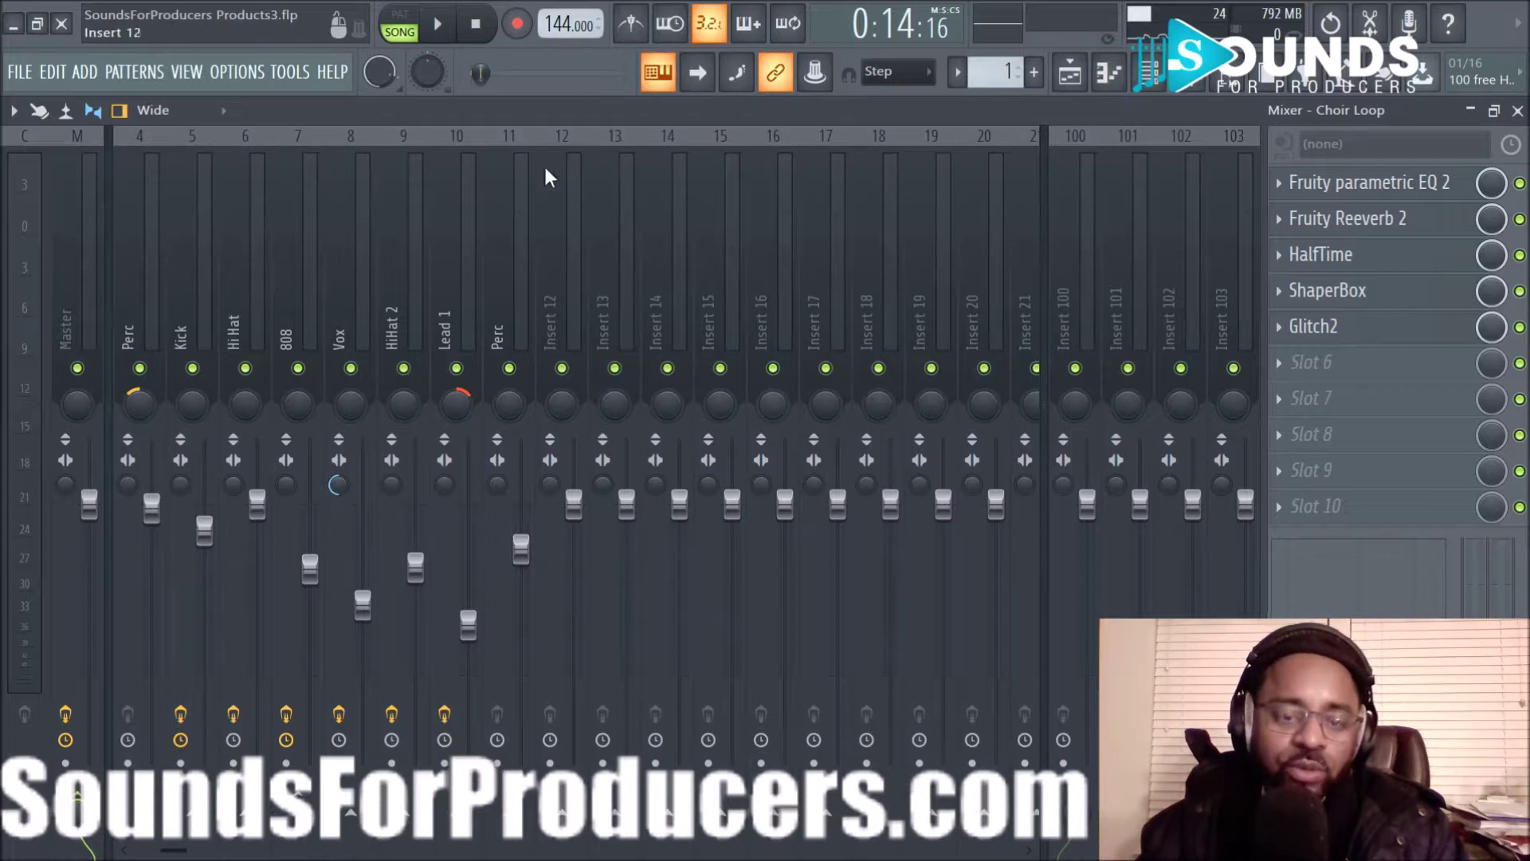
scroll(483, 263, up, 3)
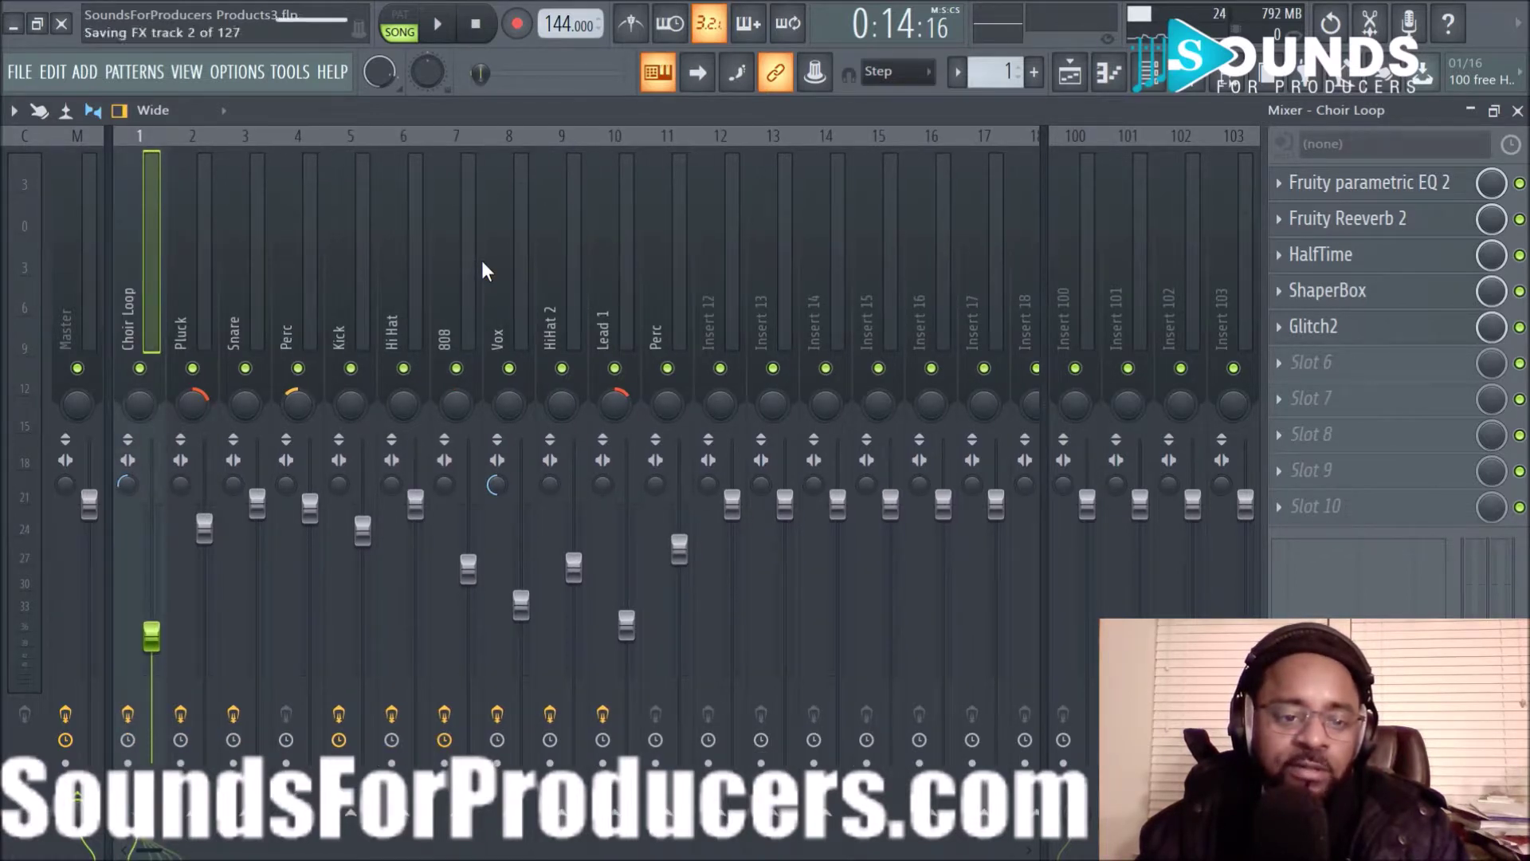
right_click(334, 226)
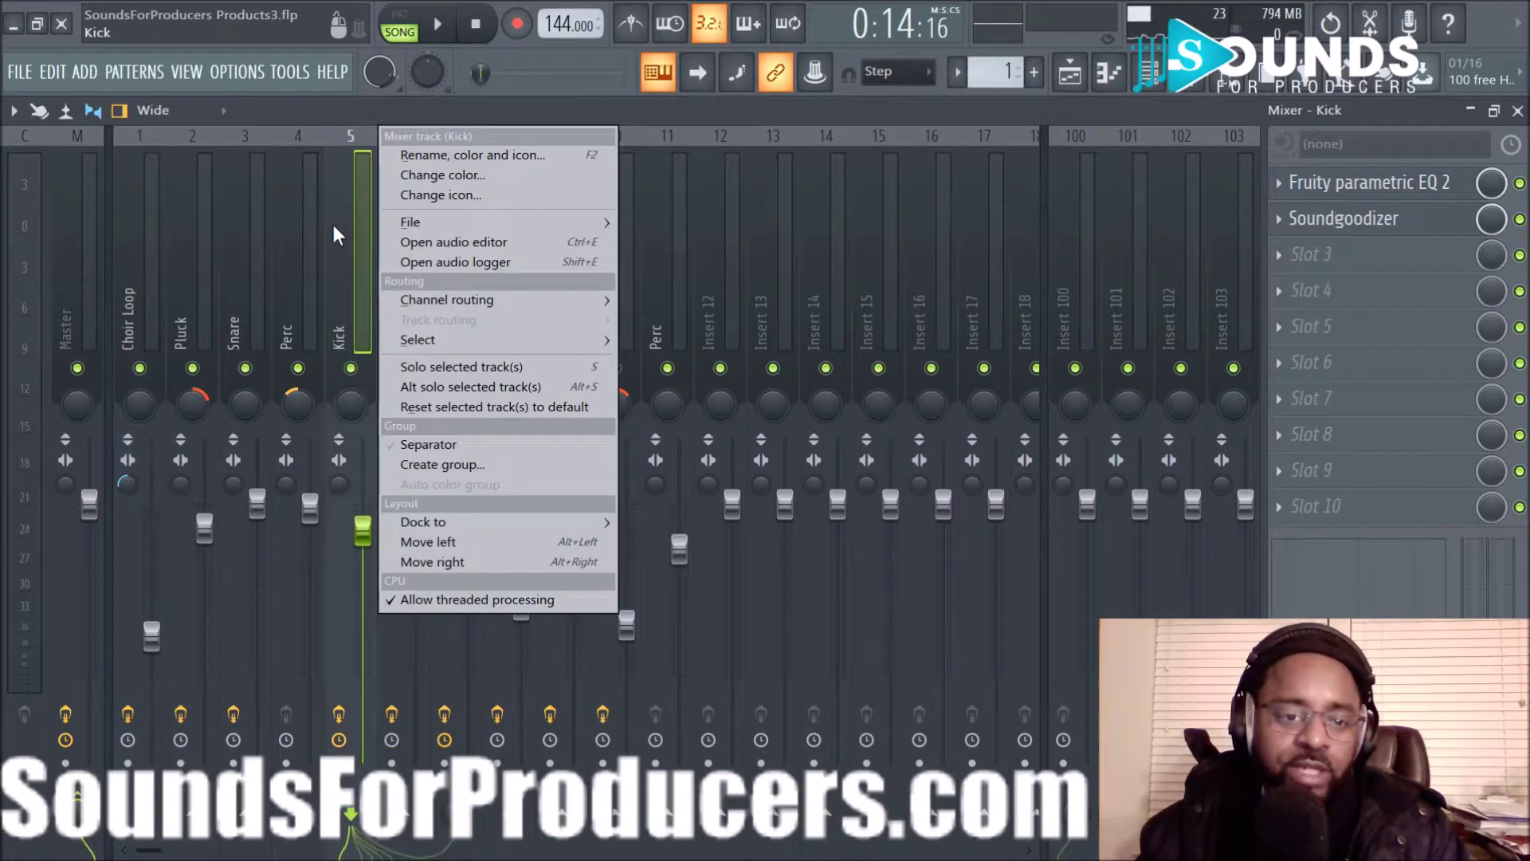
click(445, 173)
click(606, 215)
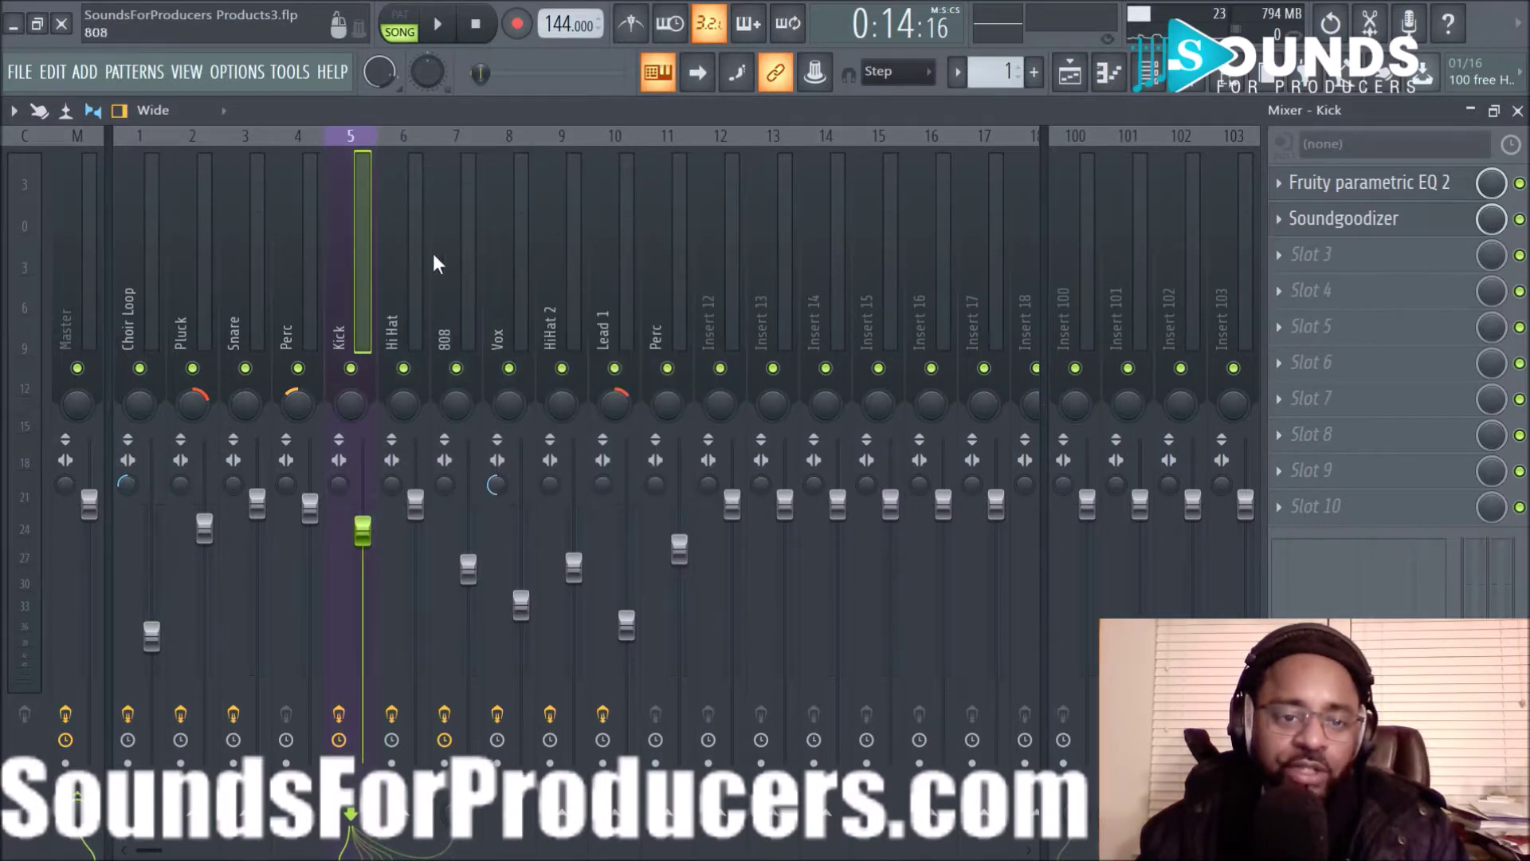
right_click(333, 279)
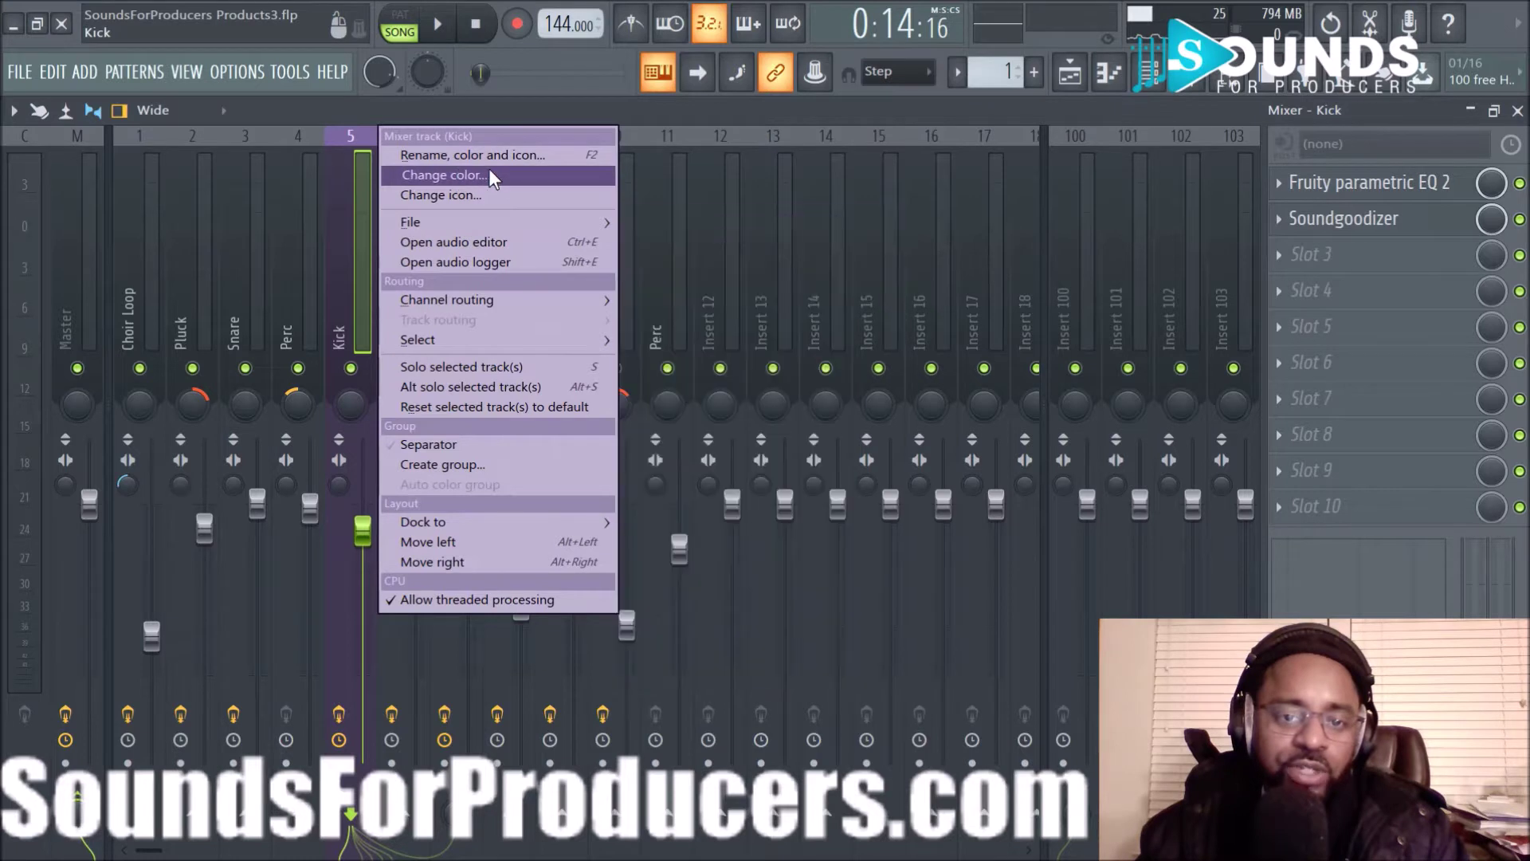
click(494, 155)
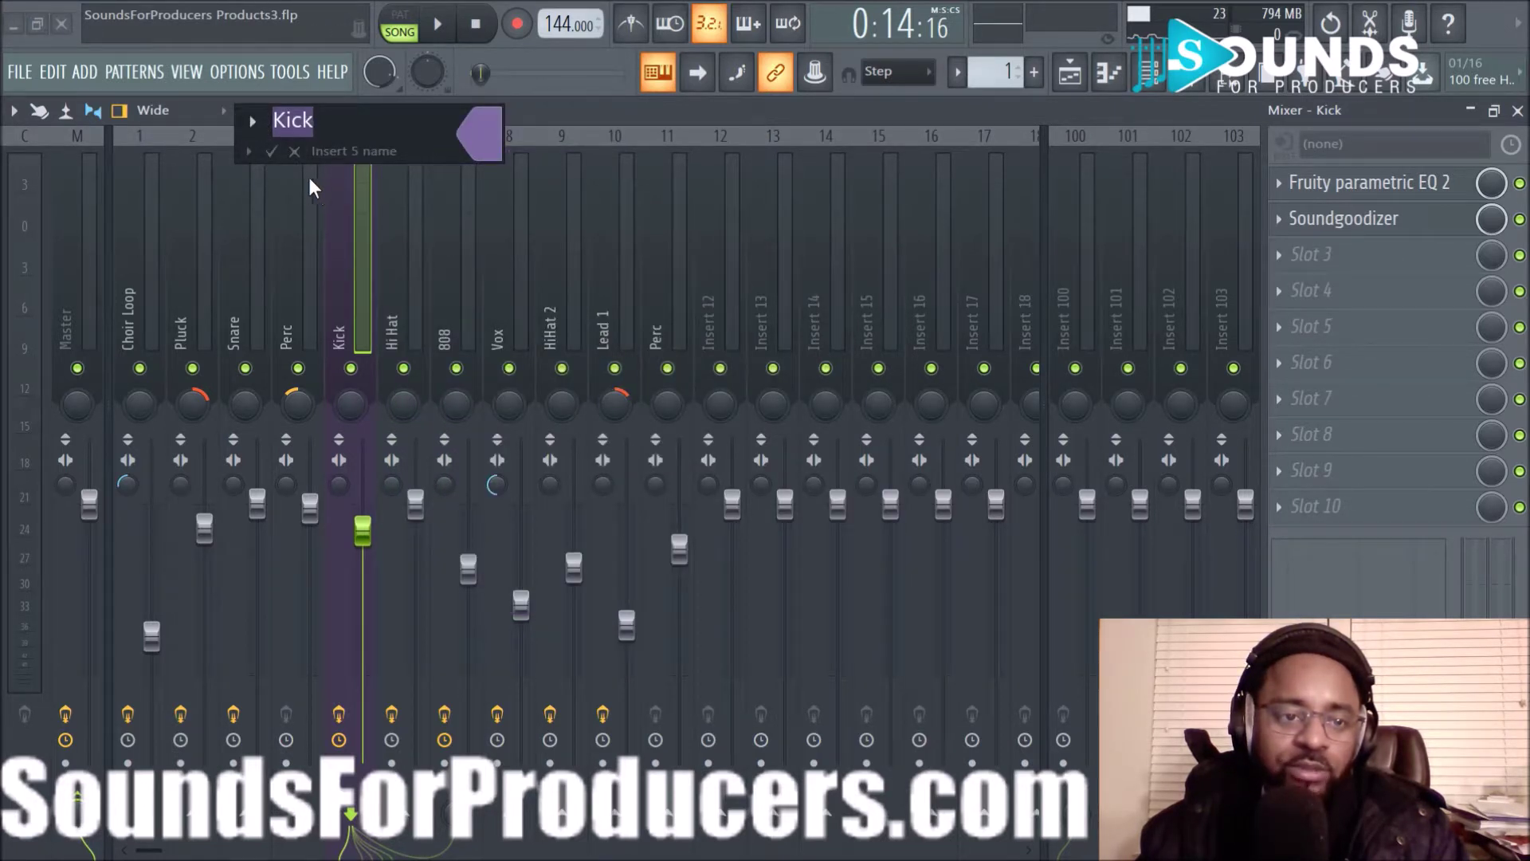
click(294, 152)
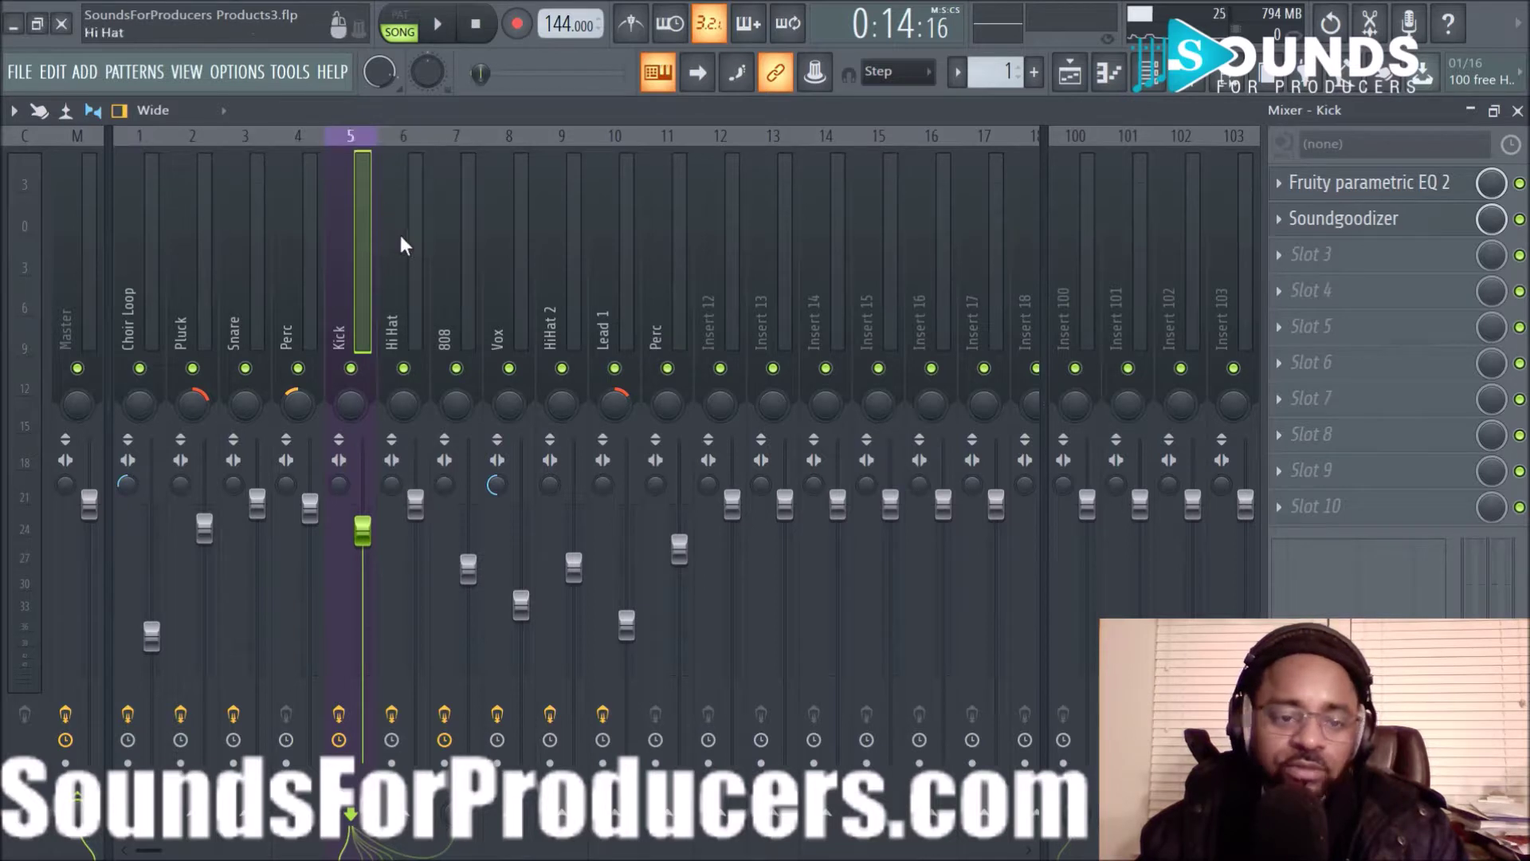
- Select the Hi Hat, Insert 100, Perc and Snare mixer tracks in turn to examine their effect slots and EQ
click(399, 232)
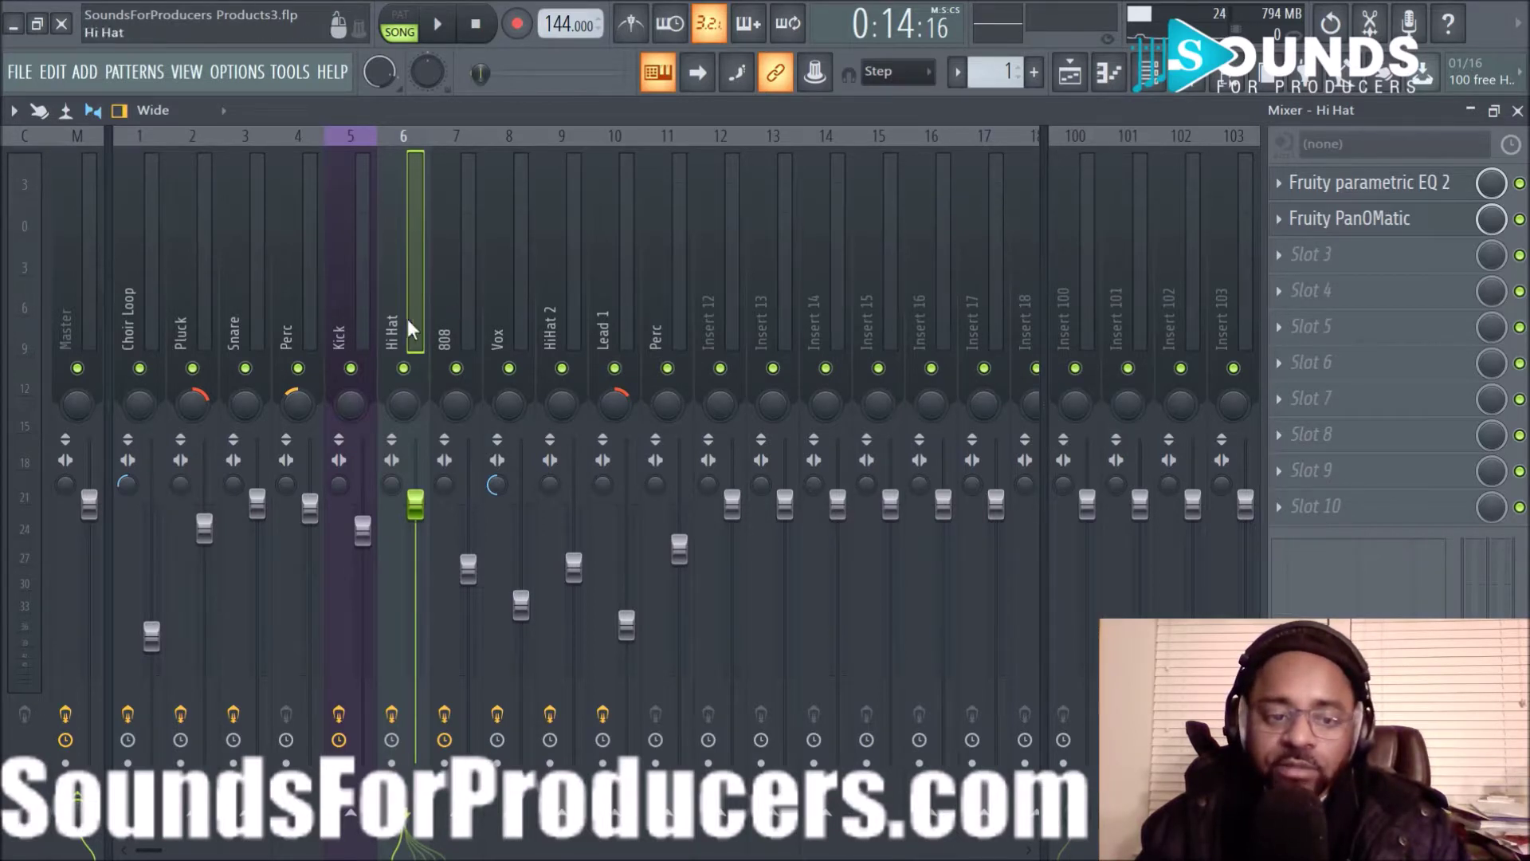
click(1059, 247)
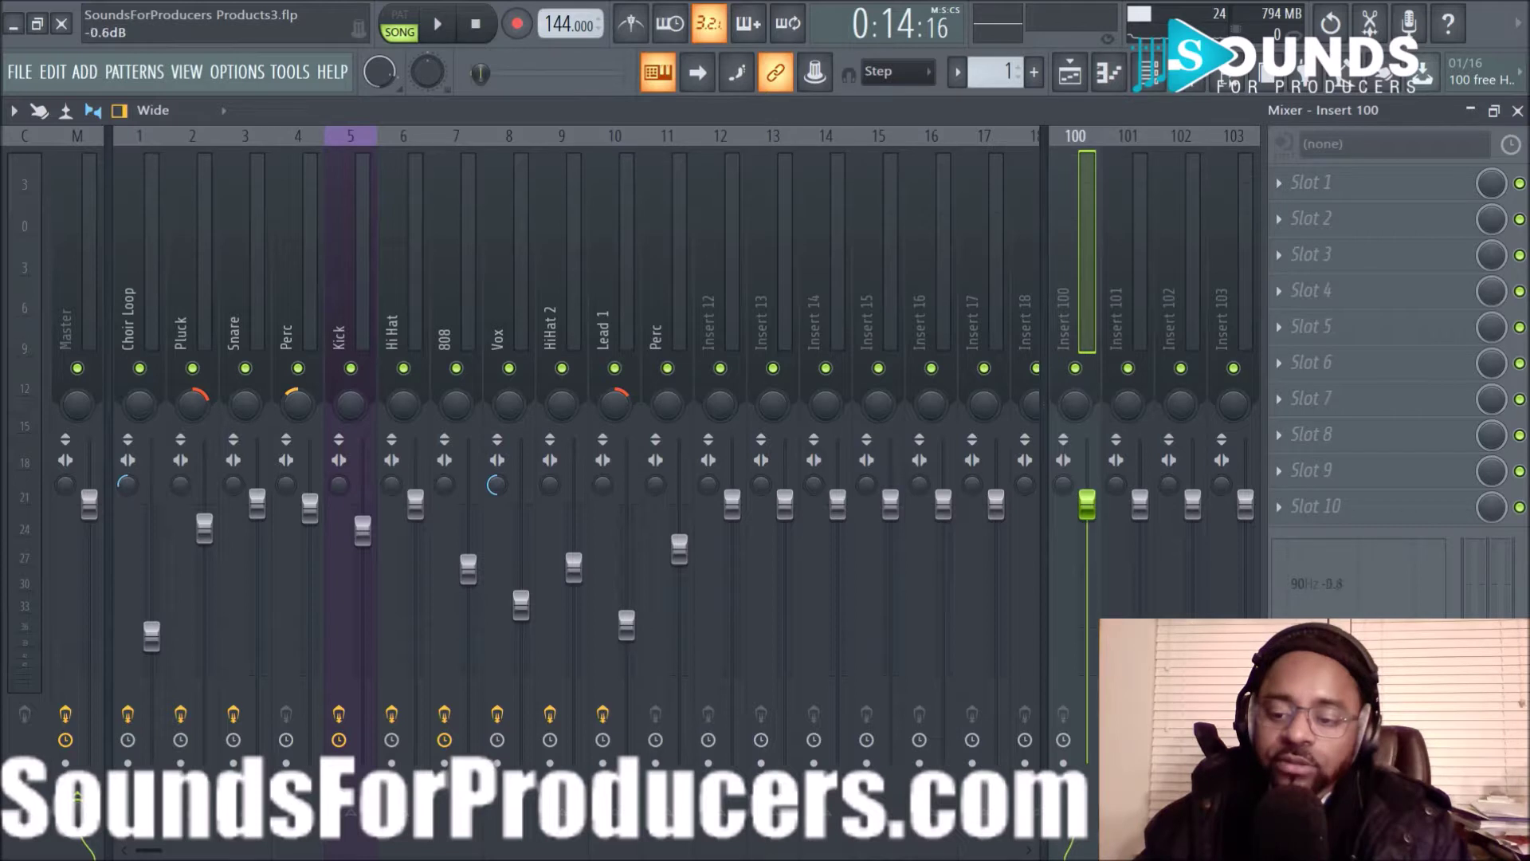
click(294, 263)
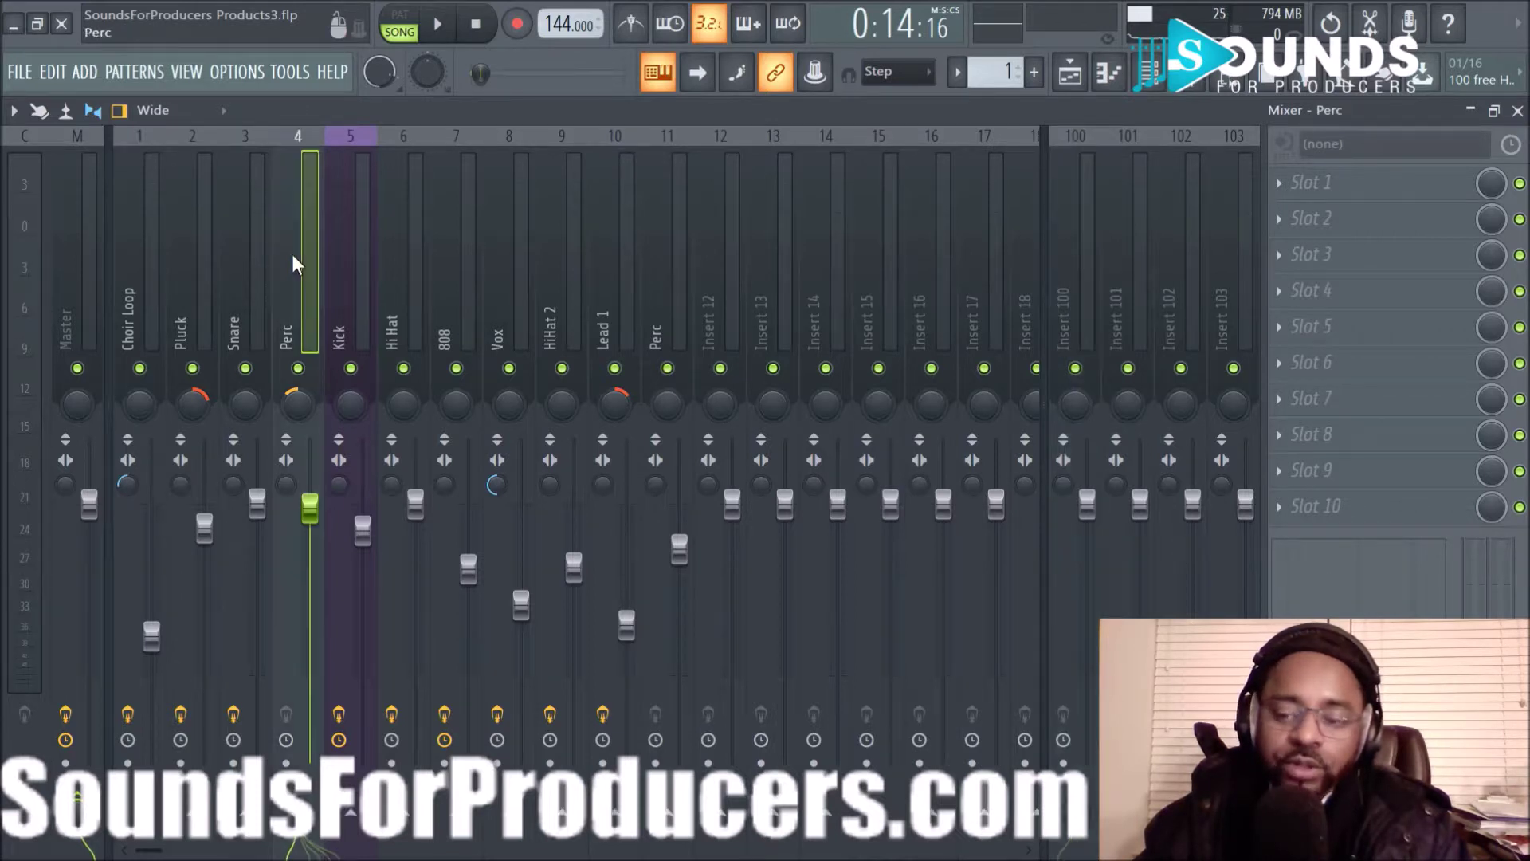
click(236, 271)
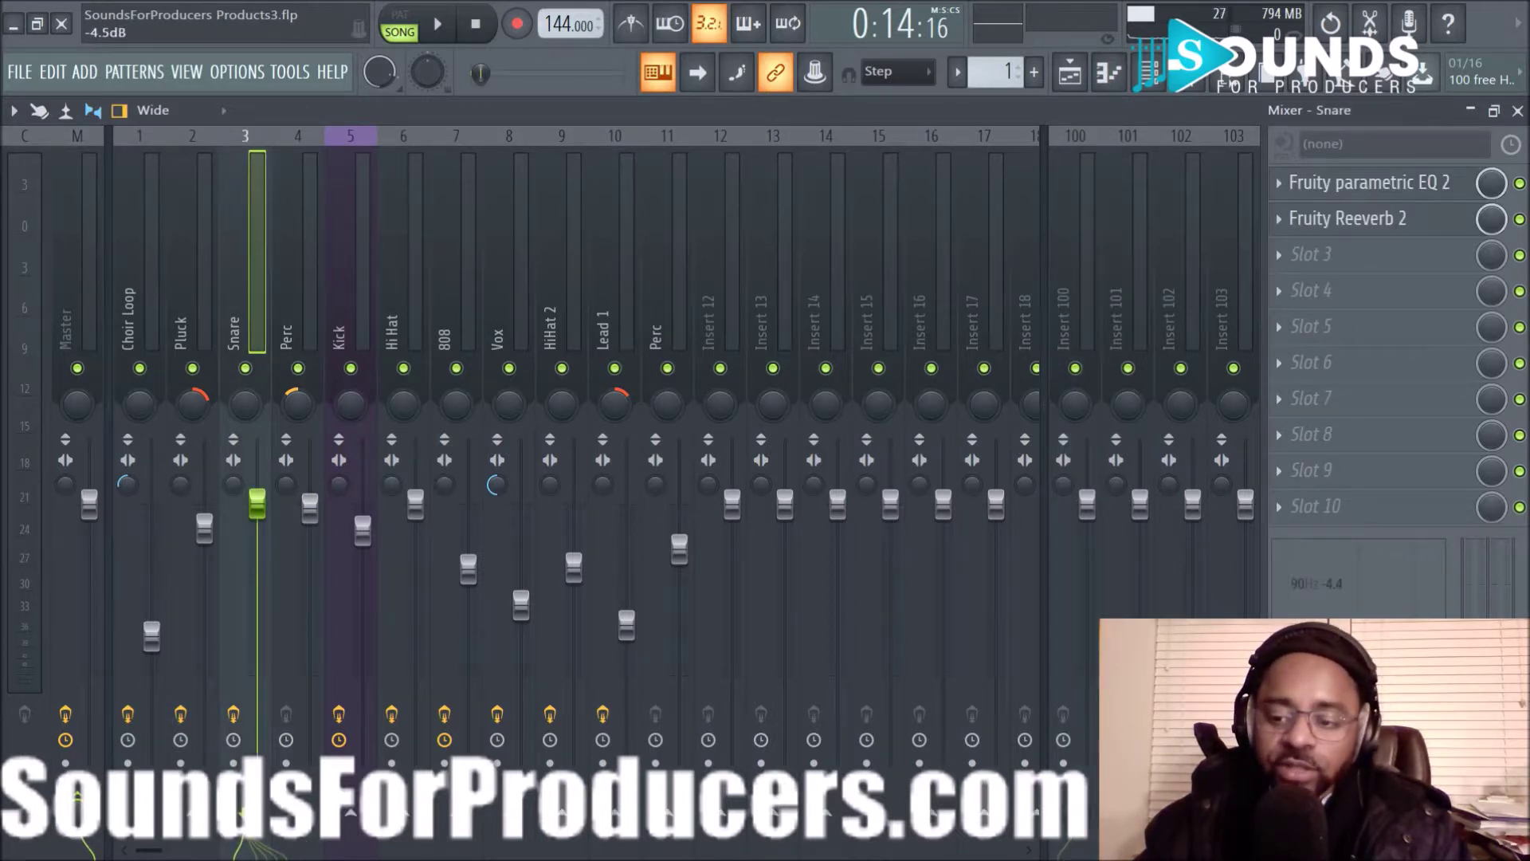
click(292, 288)
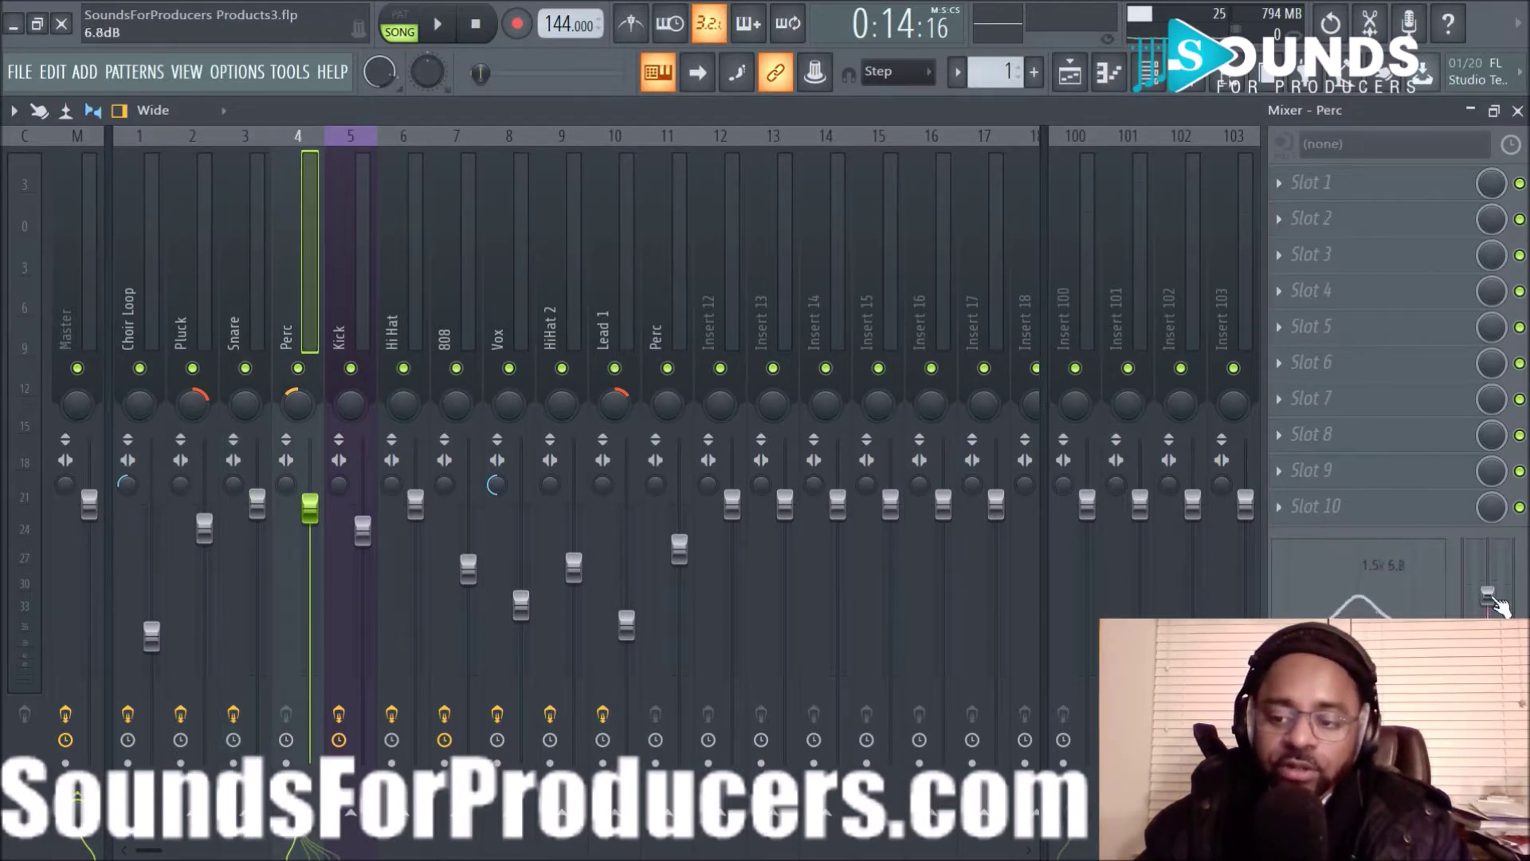
click(394, 265)
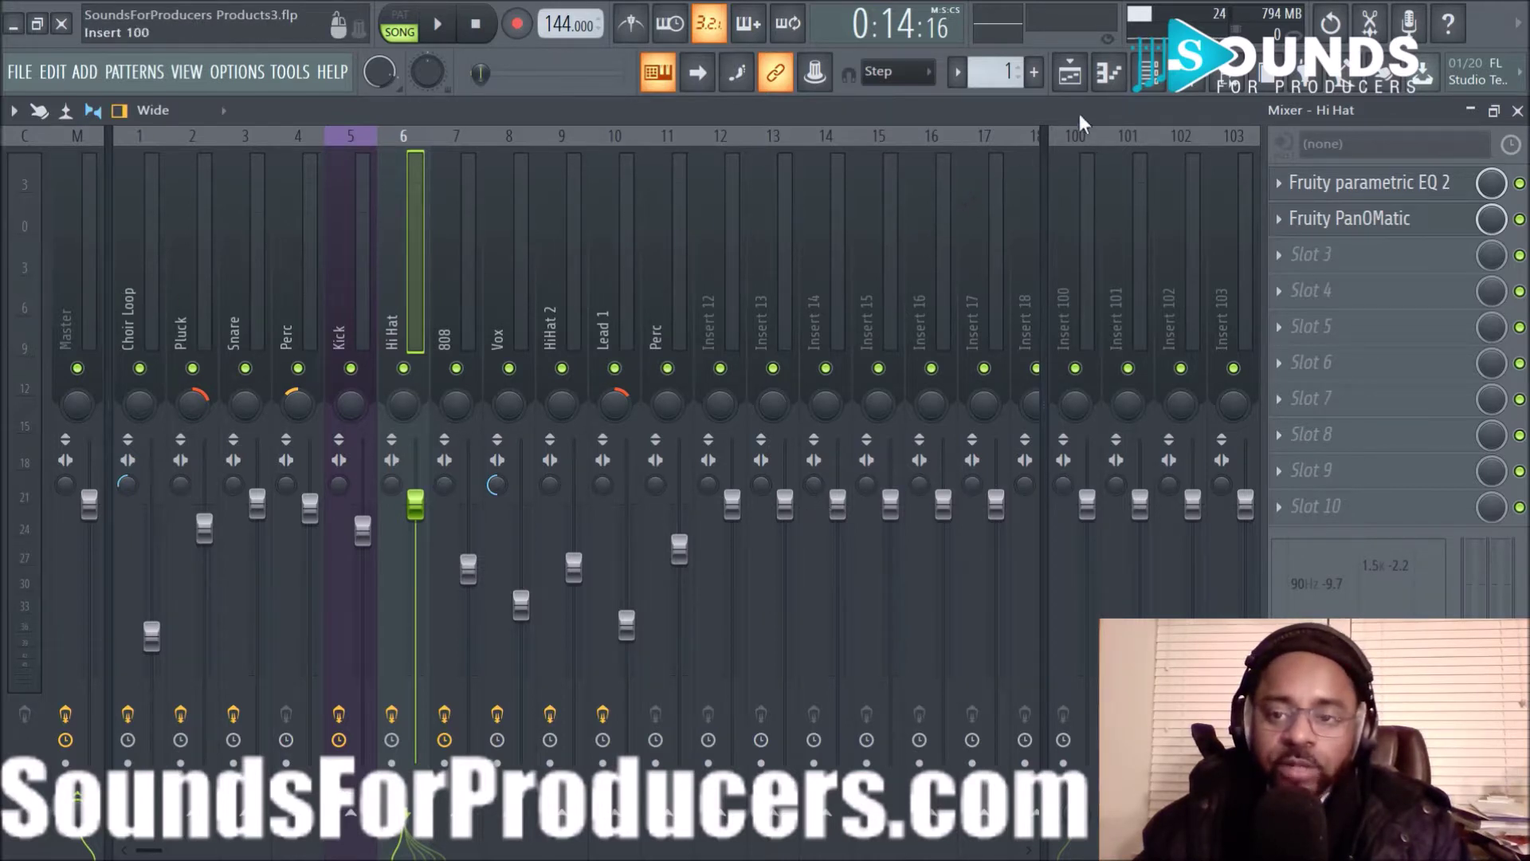
- Open the channel rack over the mixer, reposition it and widen it to show more steps per channel
click(1130, 106)
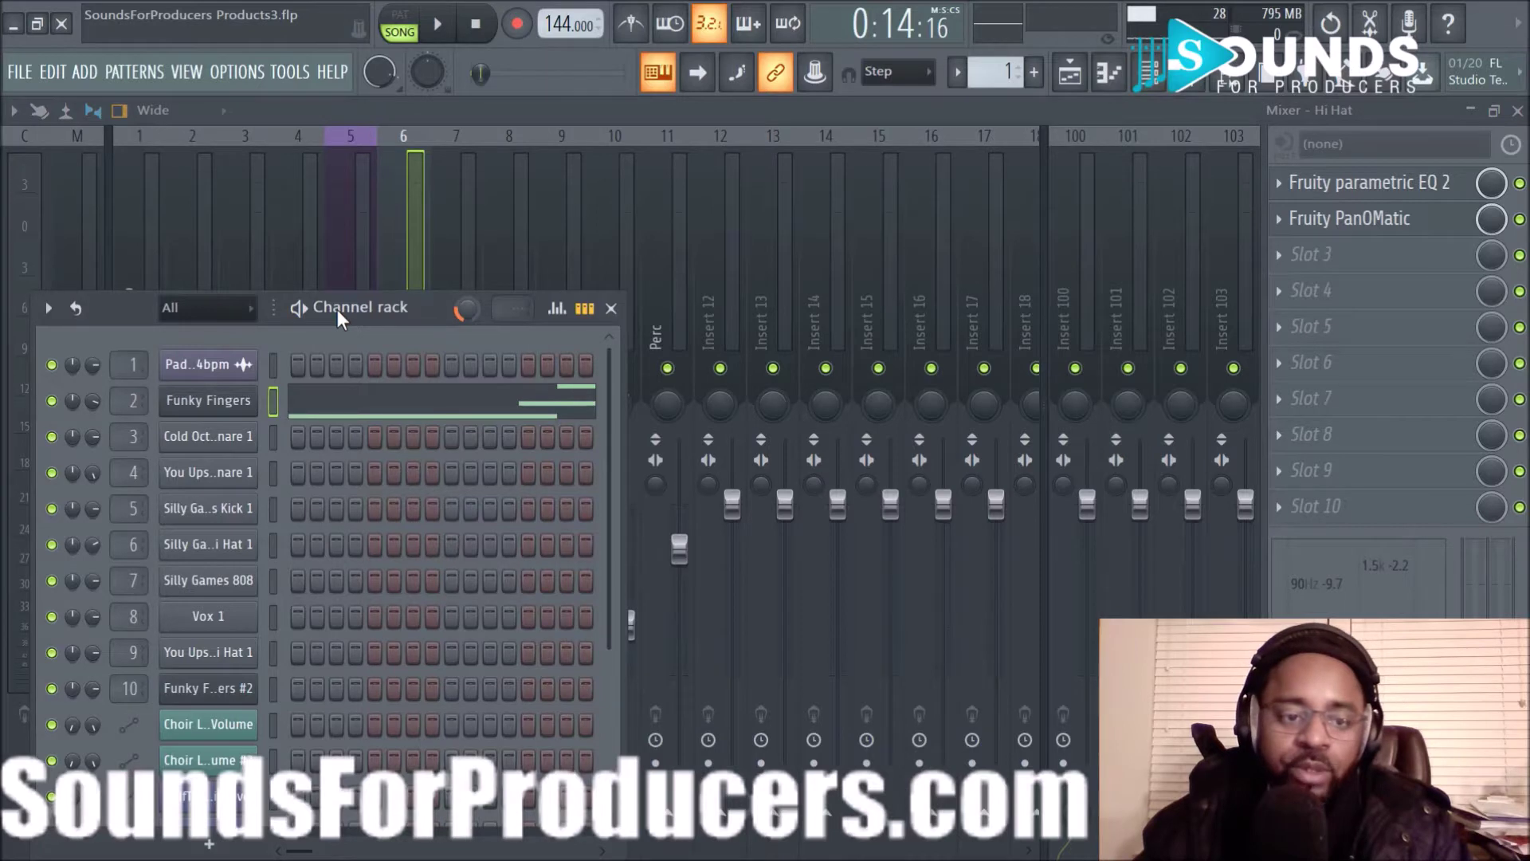
drag(302, 308, 481, 166)
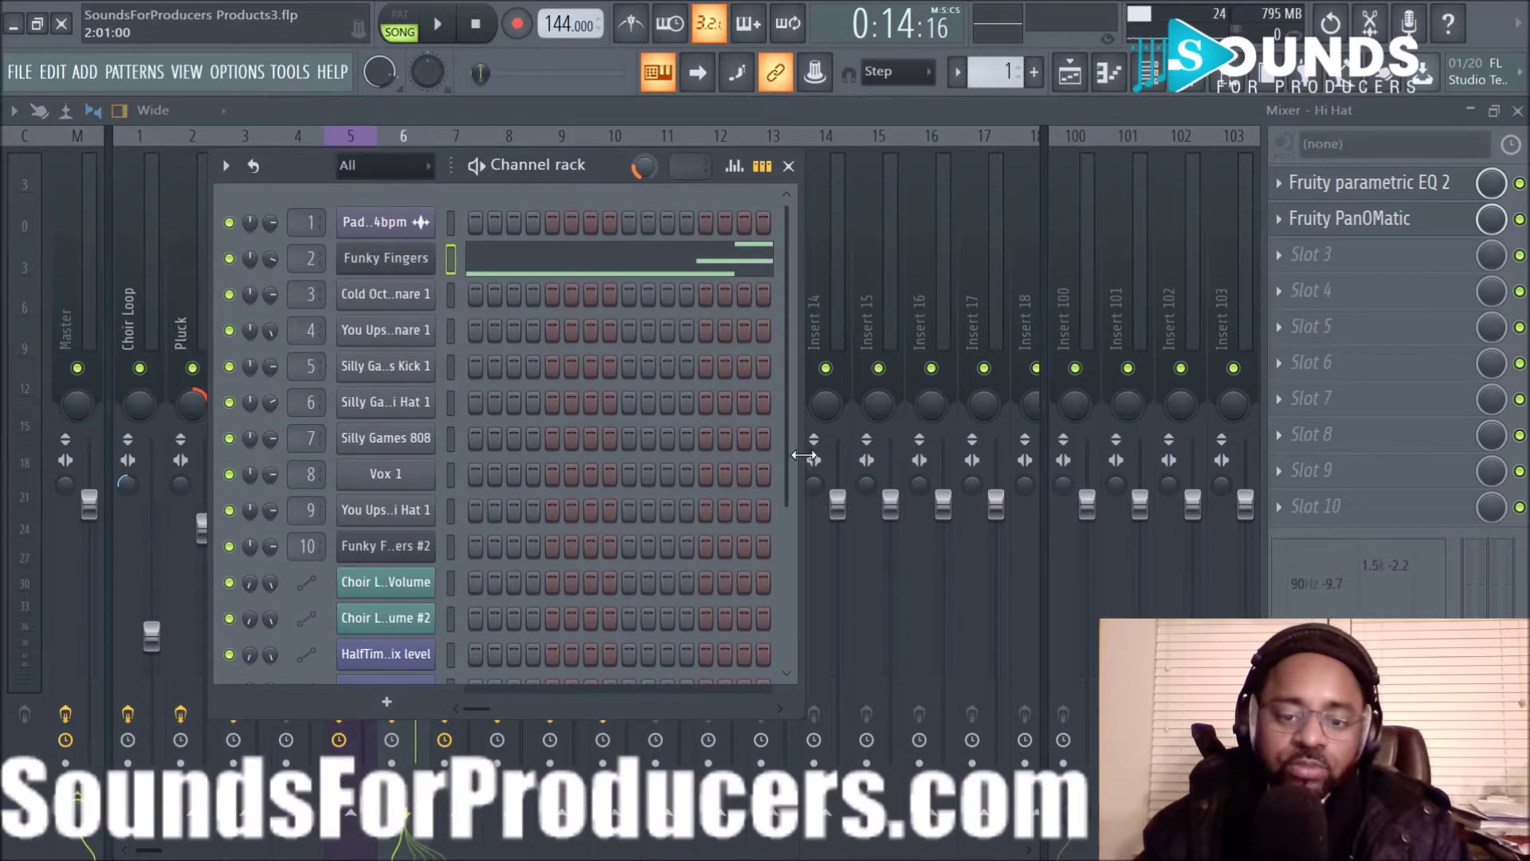
drag(799, 454, 1329, 469)
drag(934, 169, 843, 164)
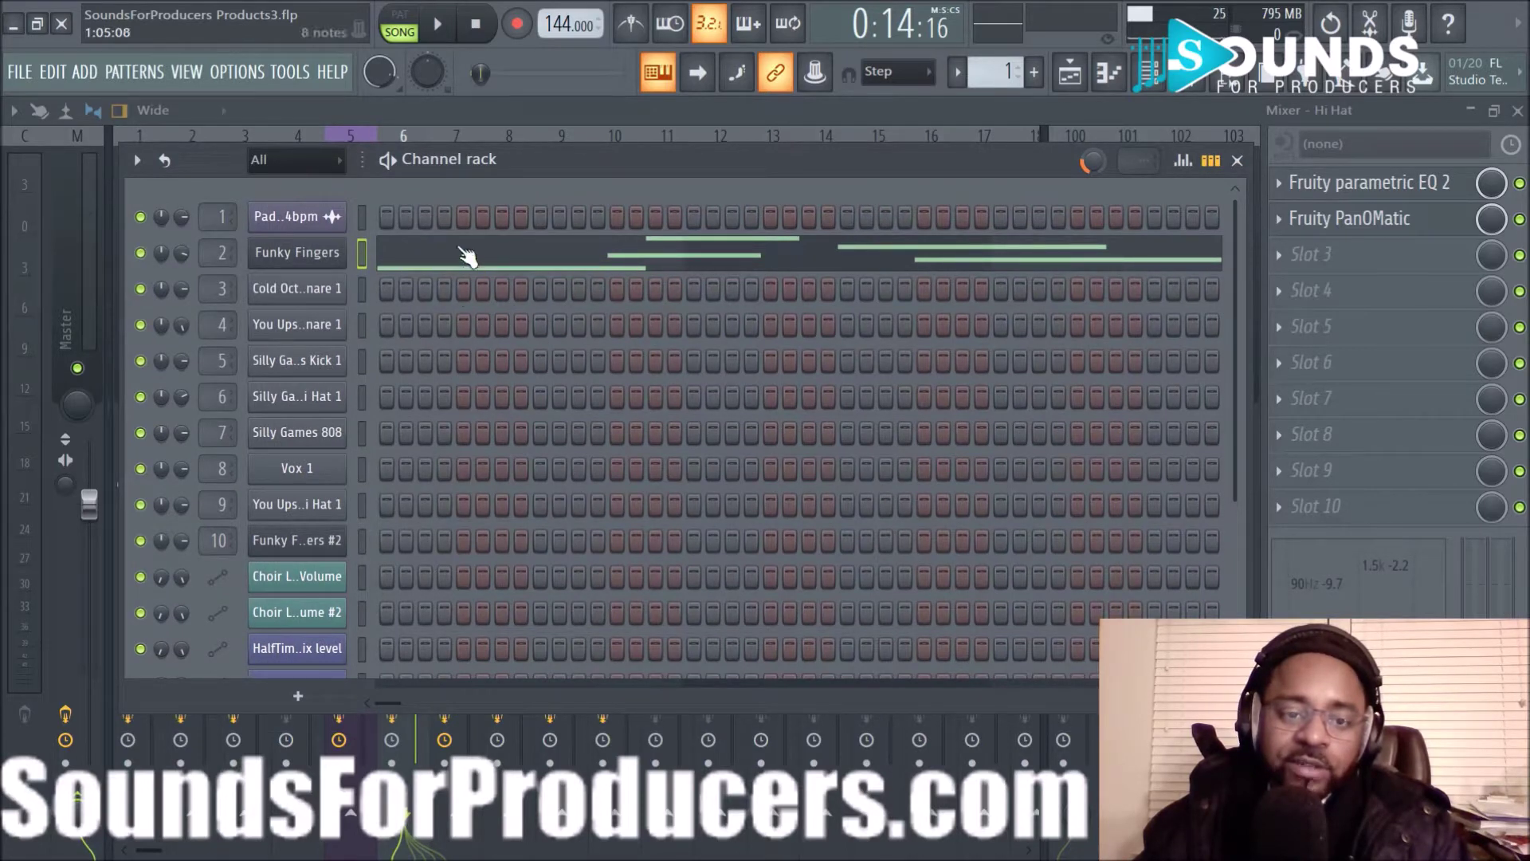
- Switch to the playlist, zoom in on the arrangement's timeline and place the playhead just before bar 9
click(1070, 78)
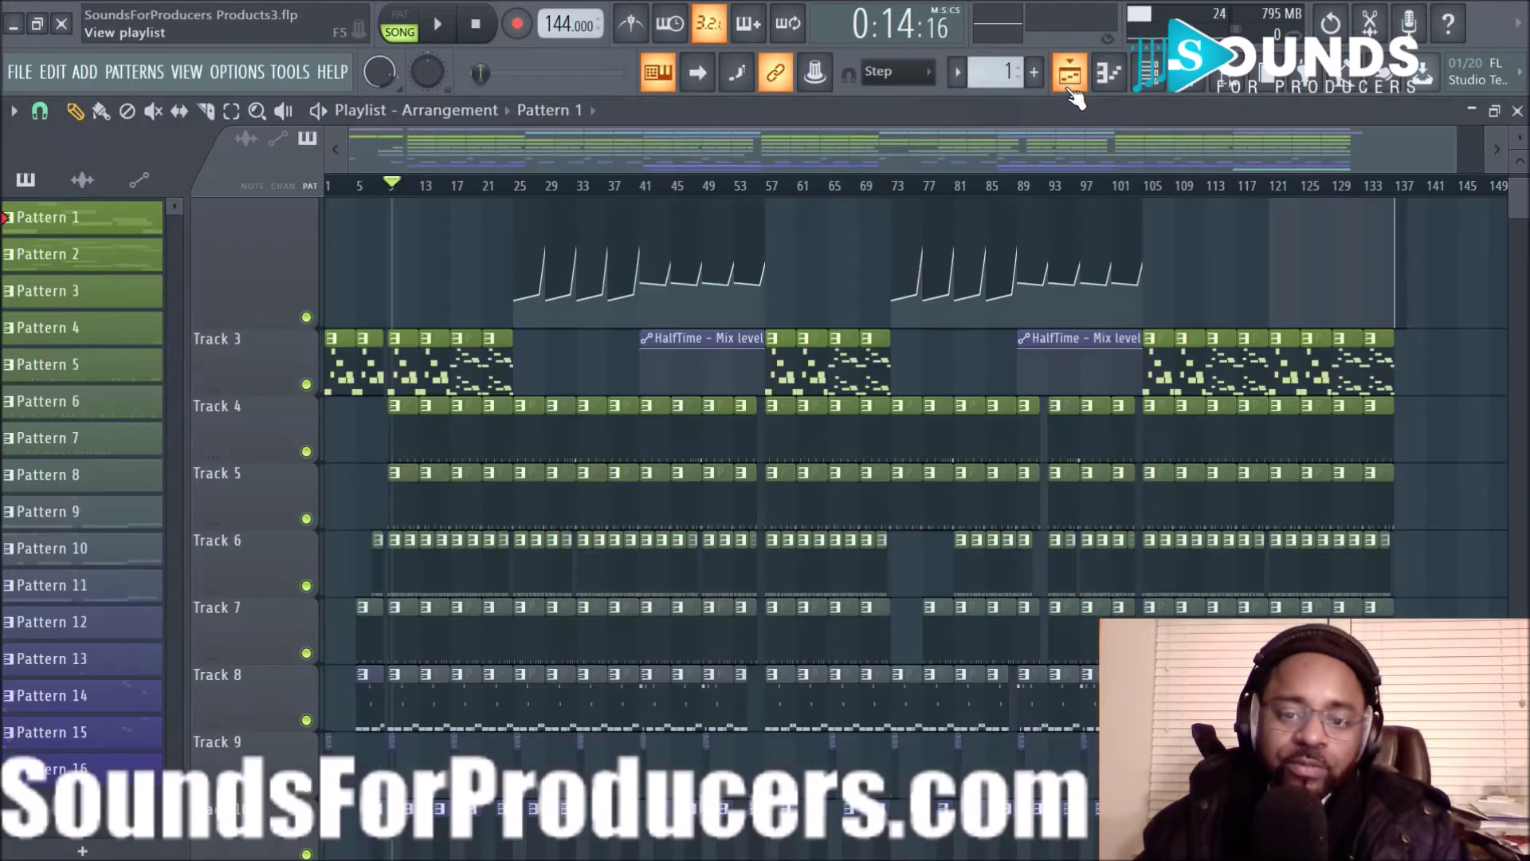
click(481, 26)
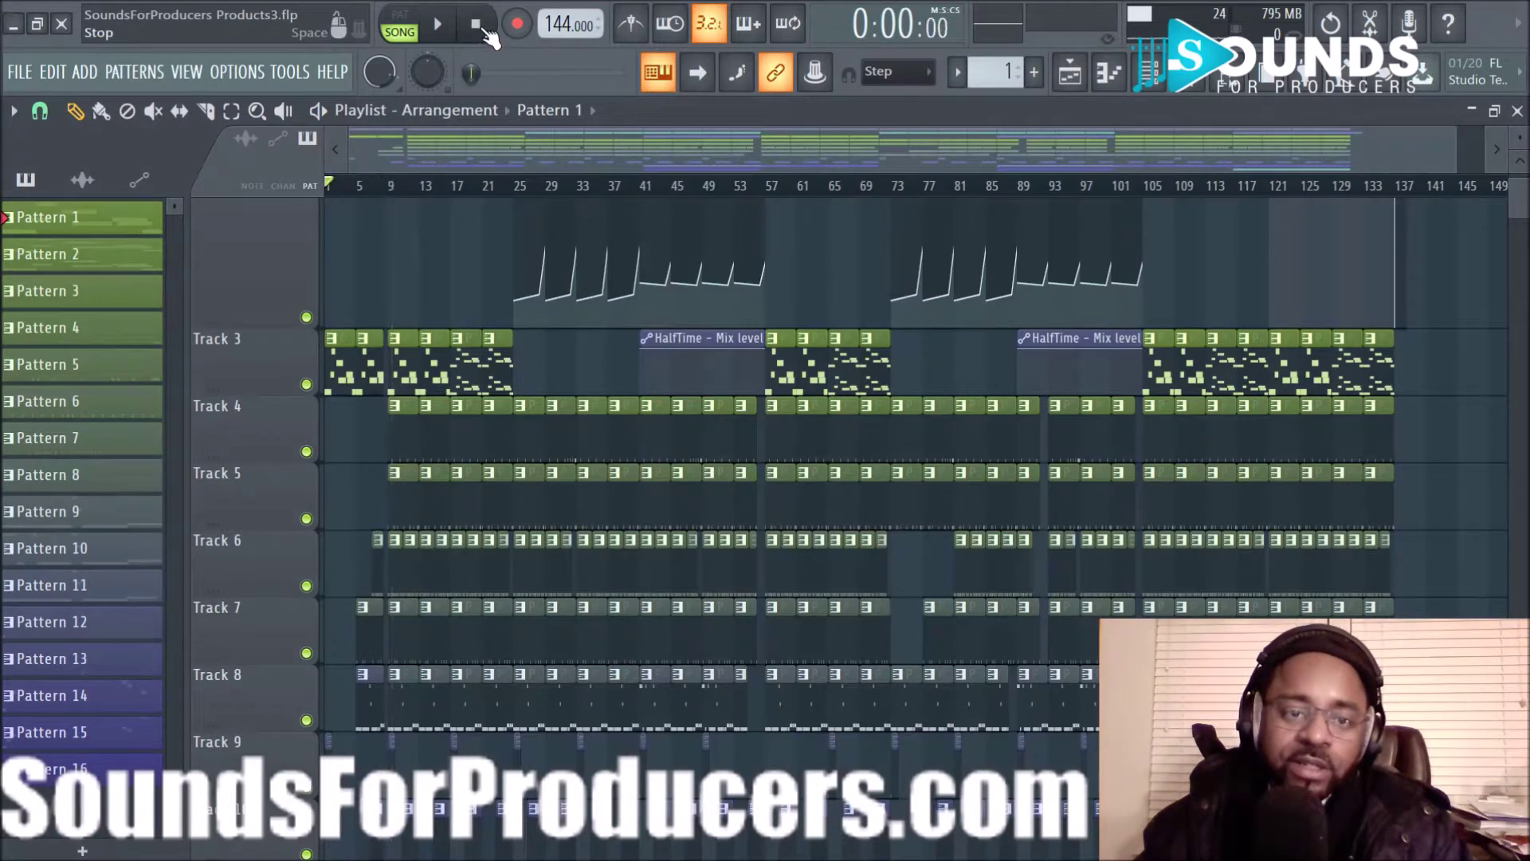
scroll(438, 256, down, 3)
click(391, 188)
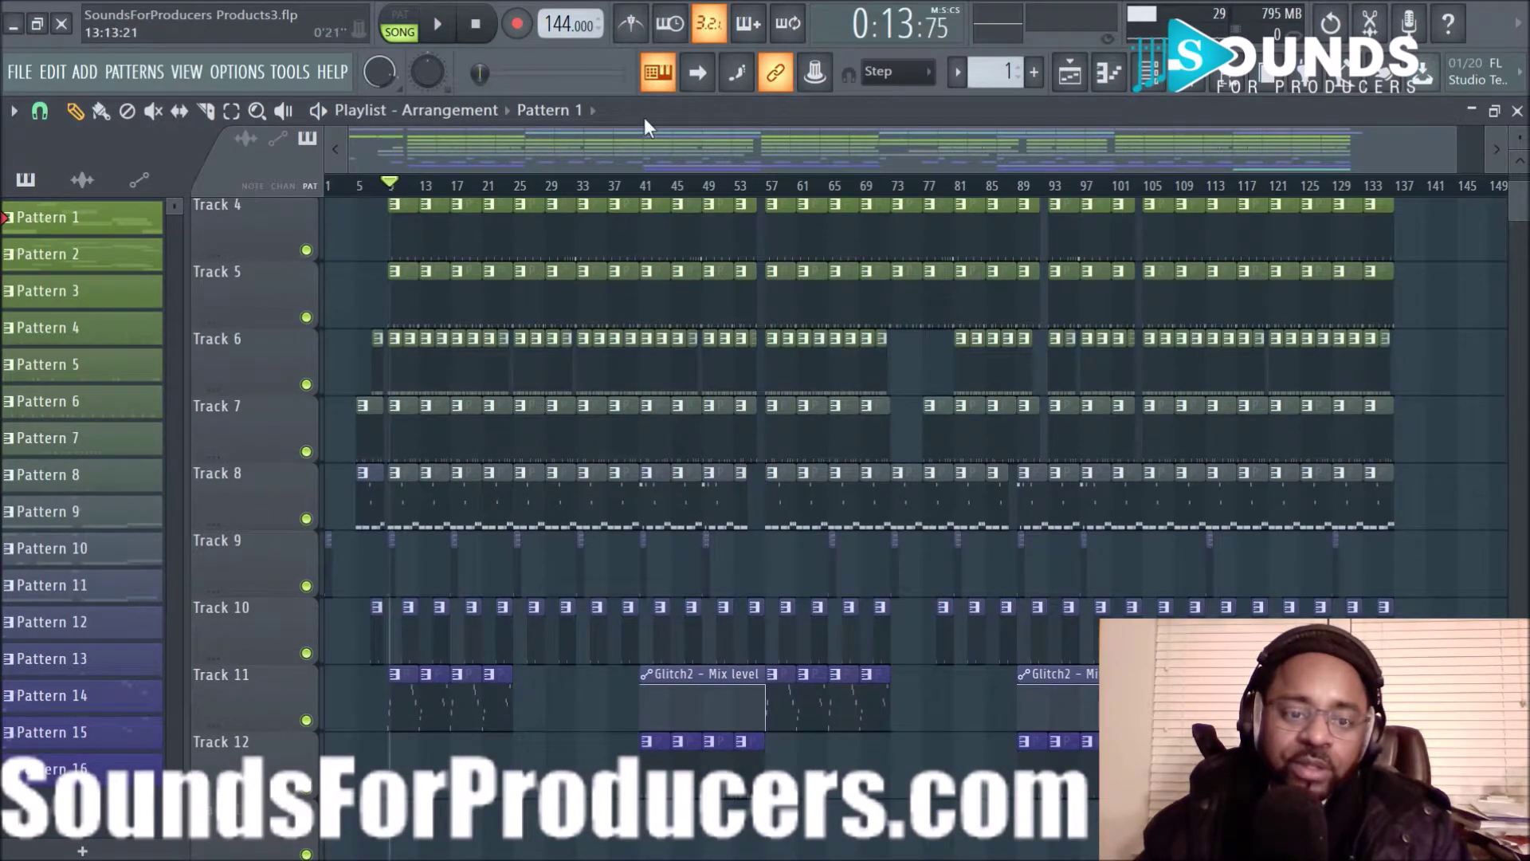
scroll(429, 157, up, 5)
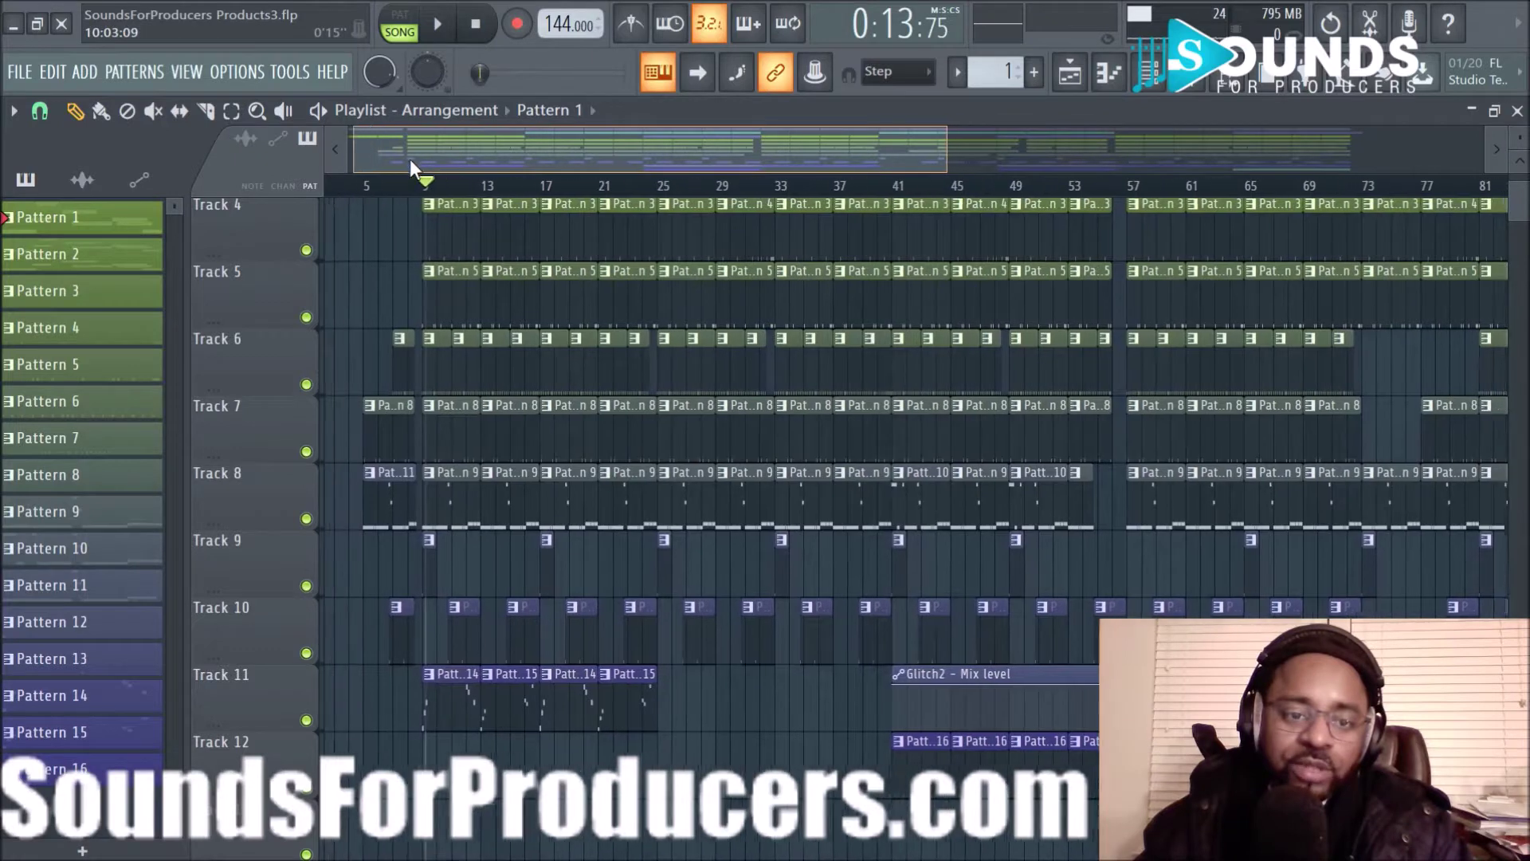
click(435, 188)
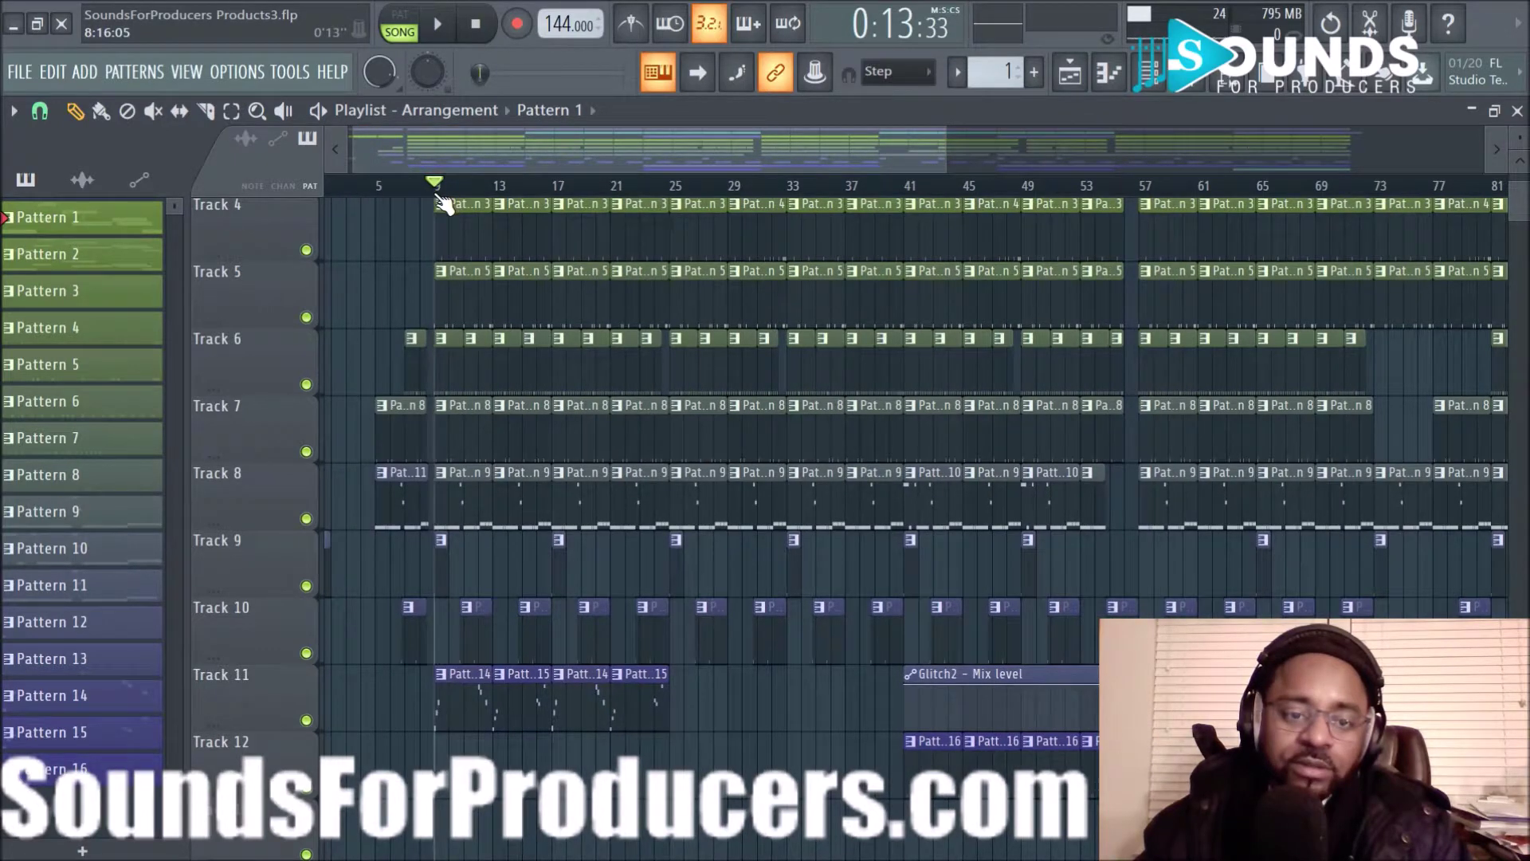
scroll(921, 372, up, 5)
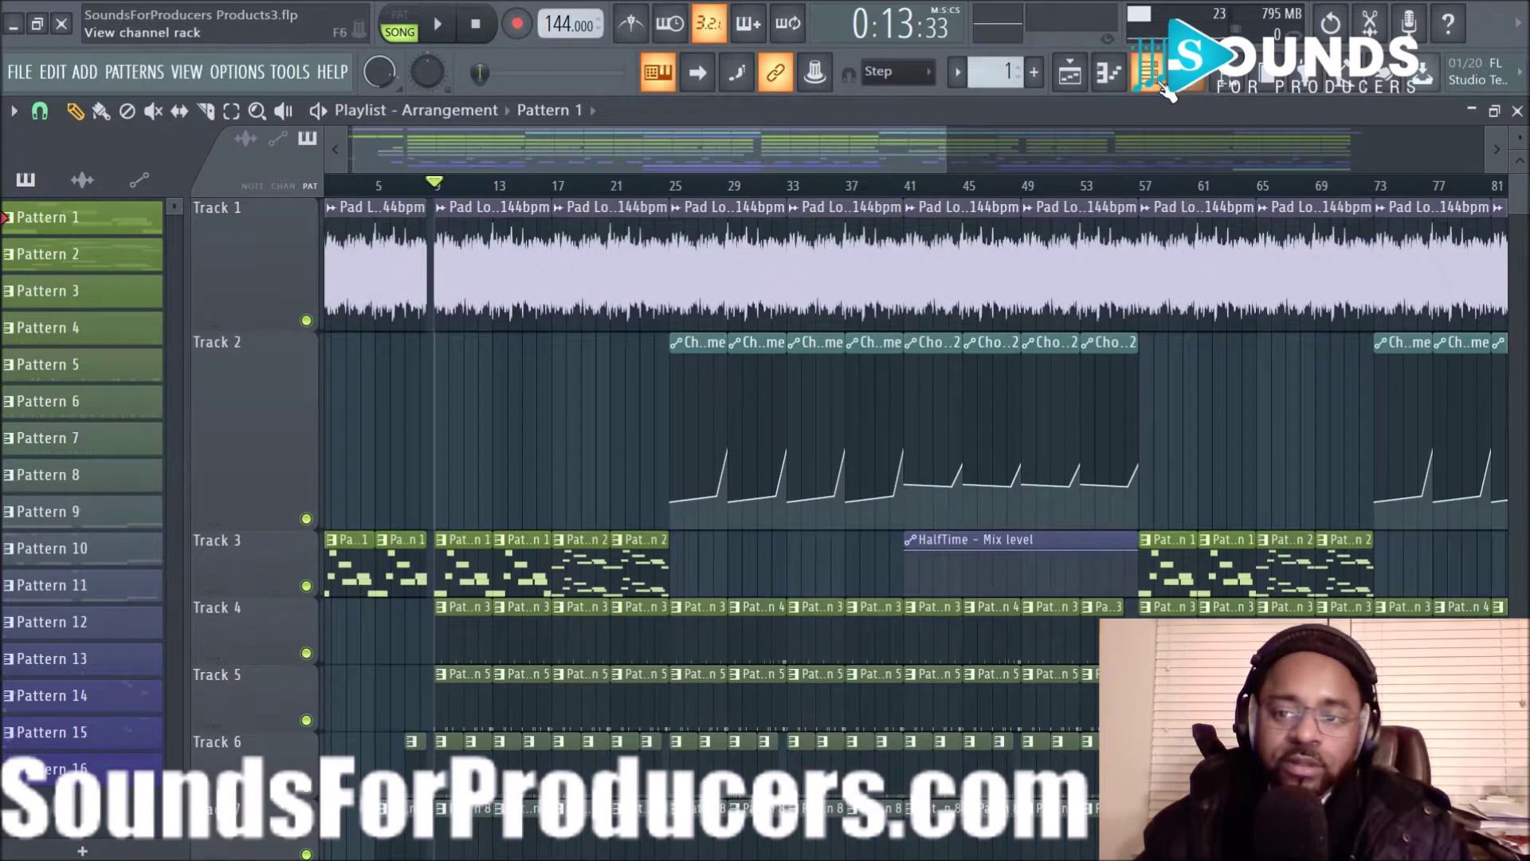
- Open the channel rack, play the song while advancing the pattern selection to Pattern 6, and stop playback
key(F6)
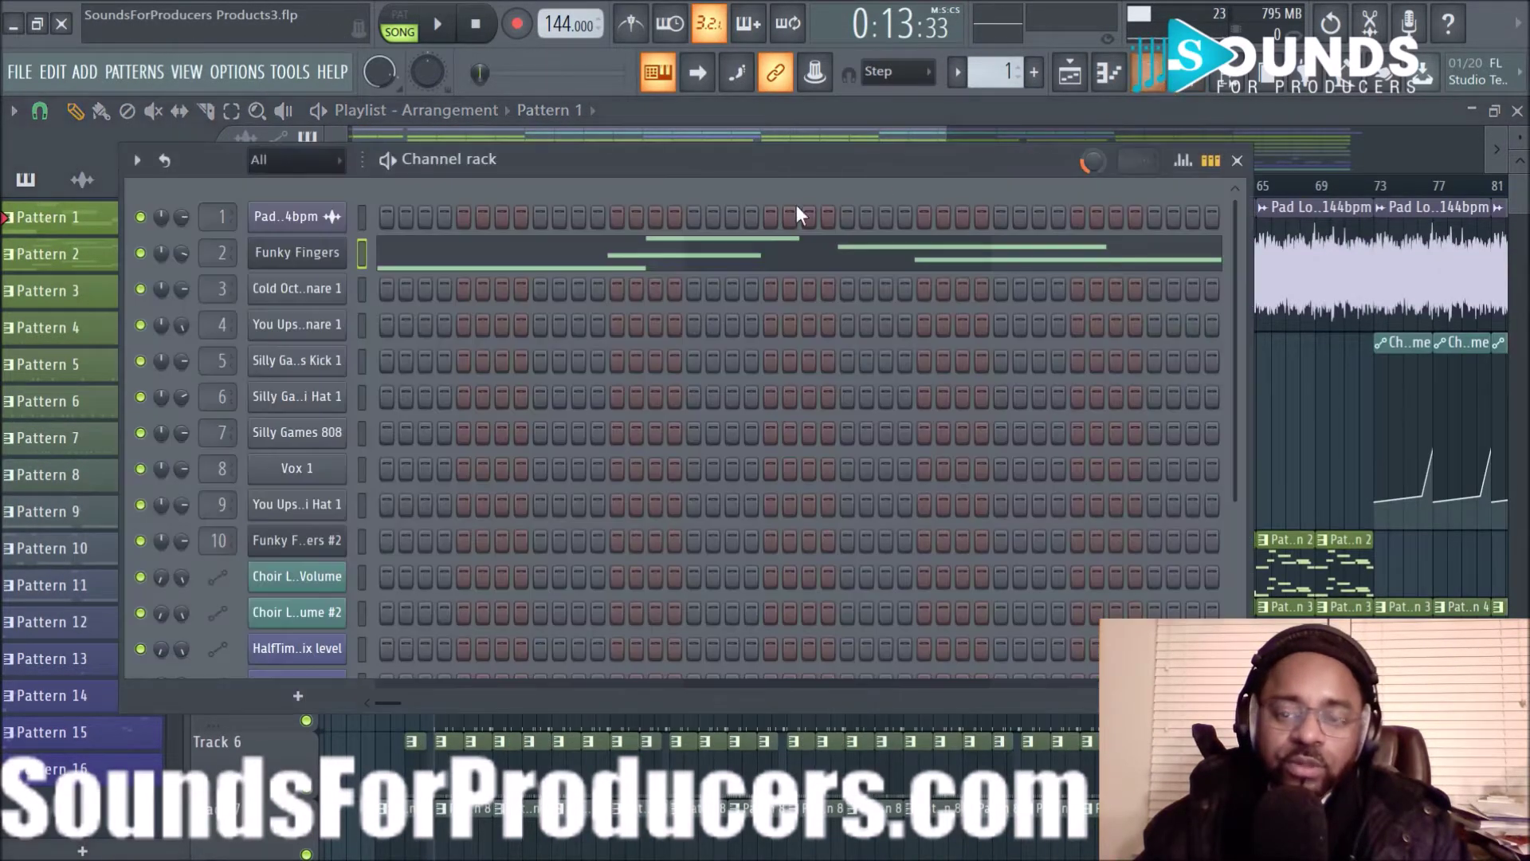
click(448, 29)
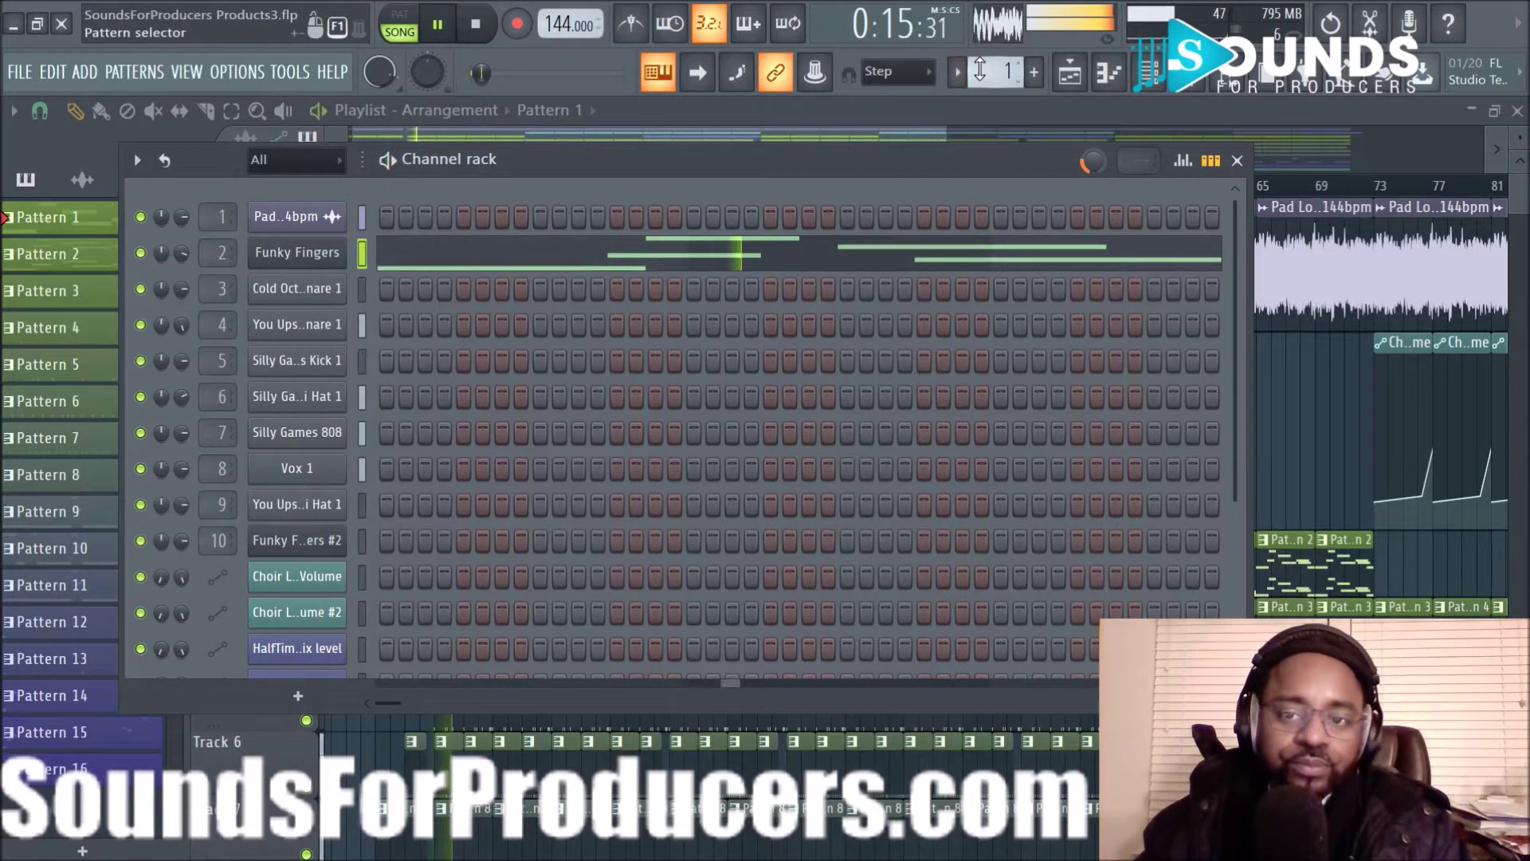
scroll(979, 71, up, 1)
scroll(979, 71, up, 4)
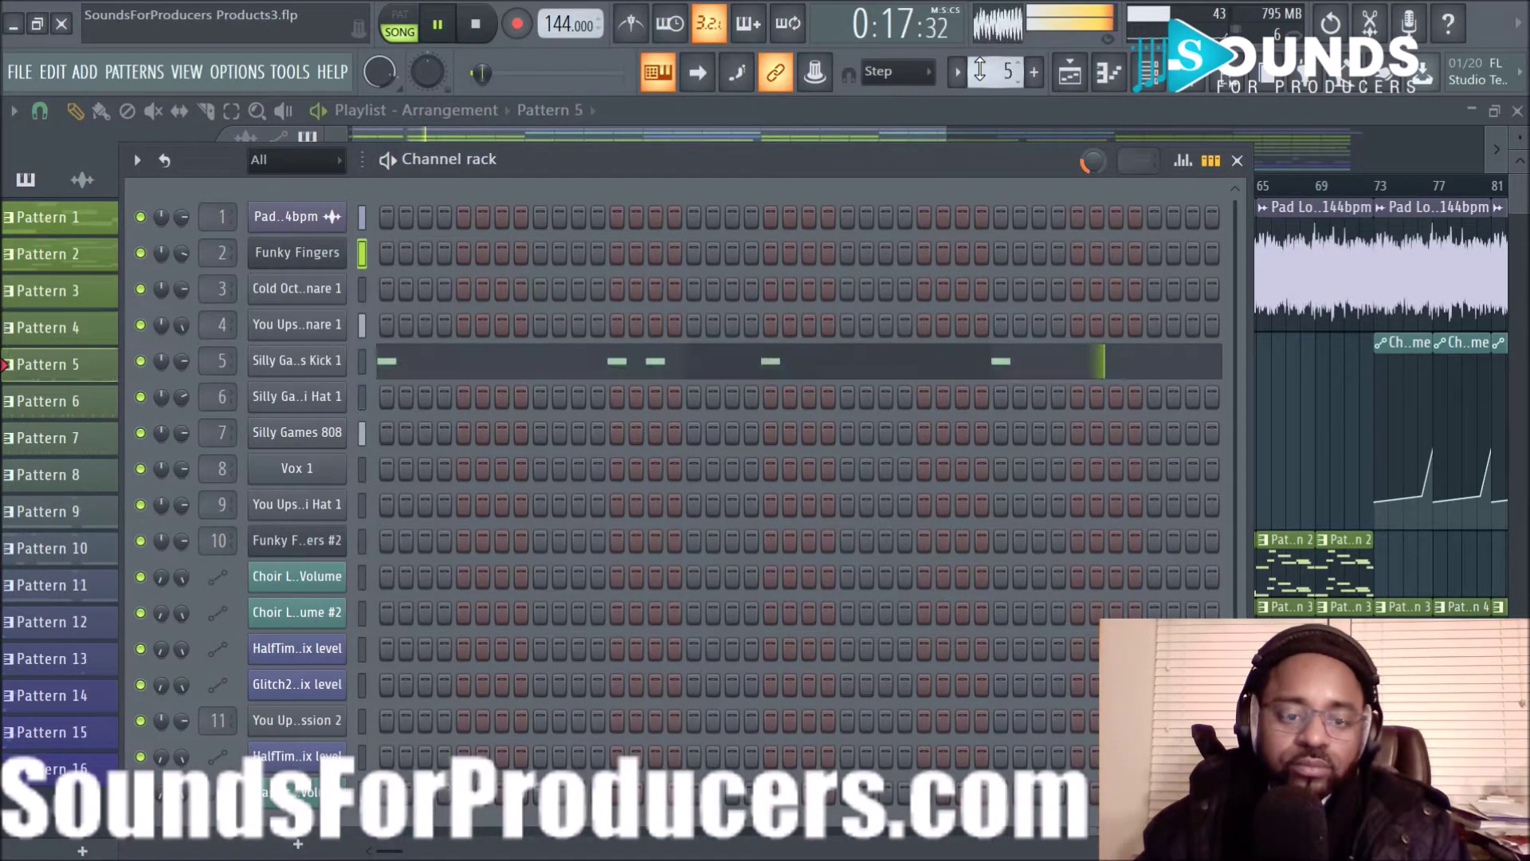
click(486, 32)
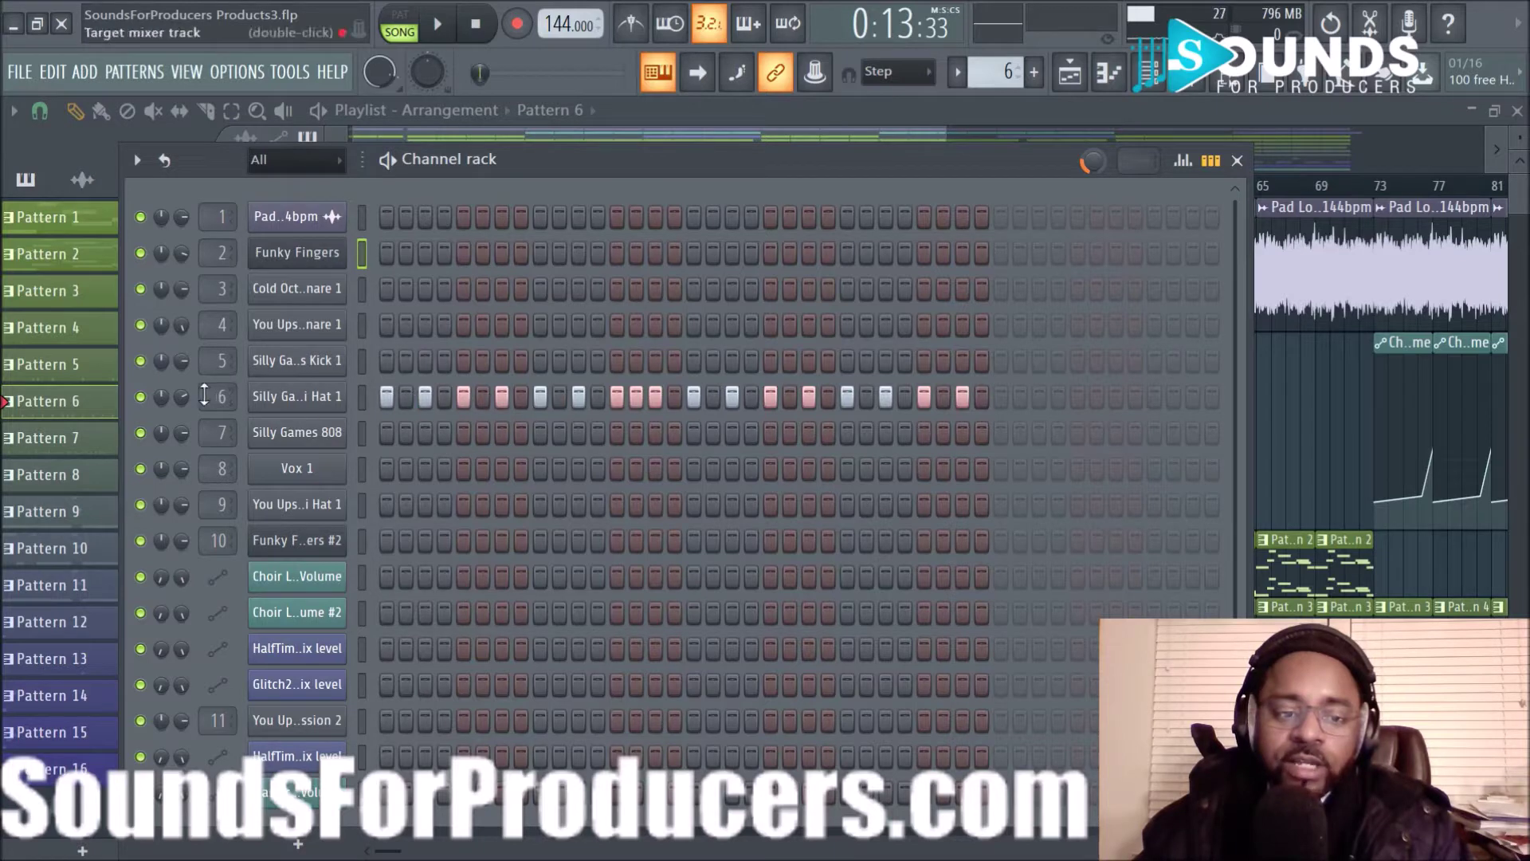
- Solo the Silly Games Hi Hat 1 channel and play its step sequence twice, stopping playback each time
right_click(142, 400)
click(165, 413)
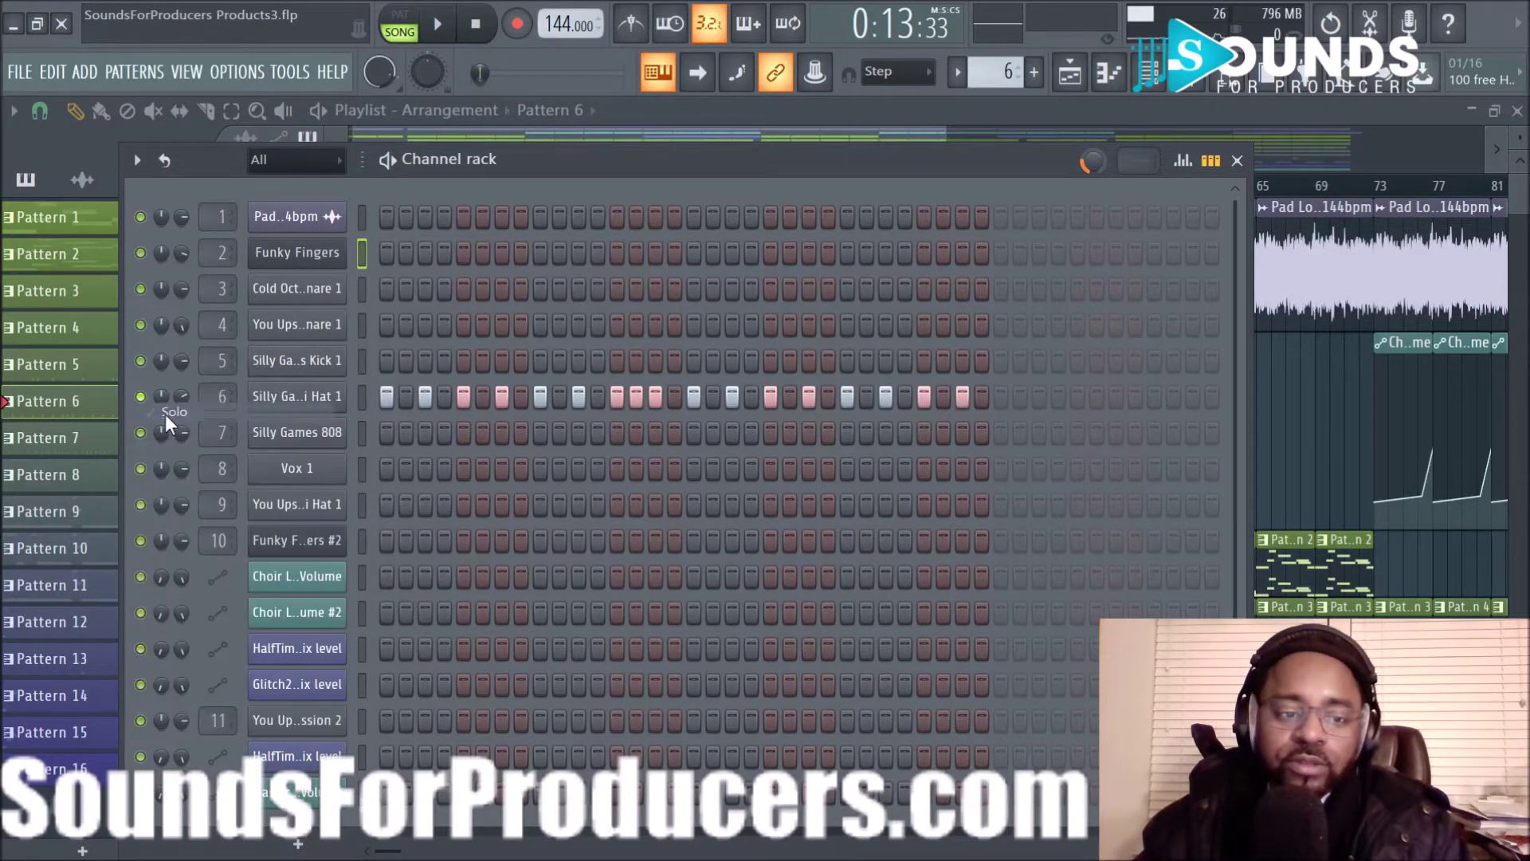
click(438, 25)
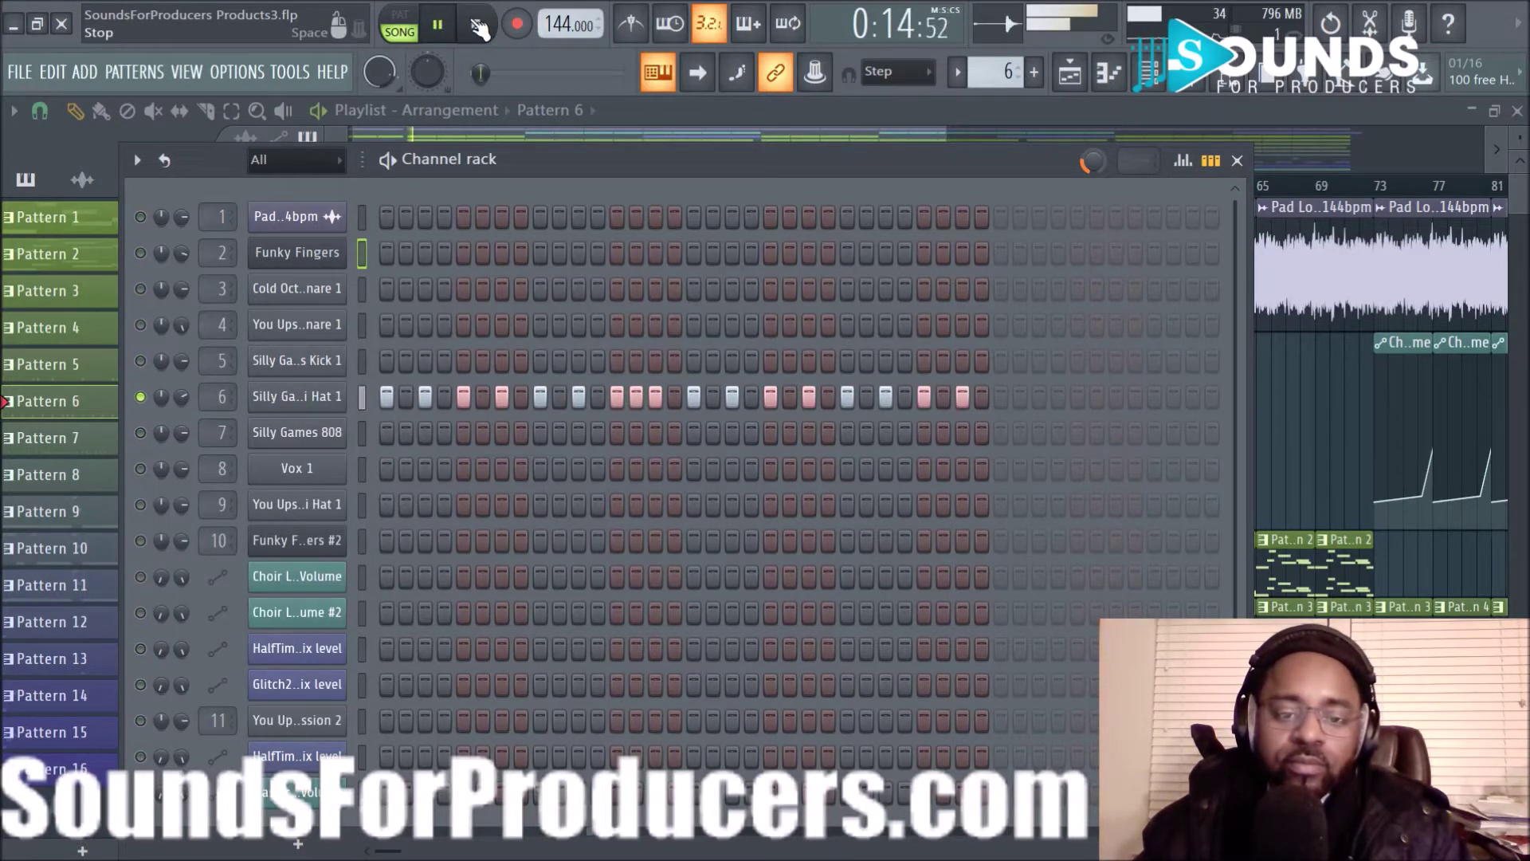
click(476, 24)
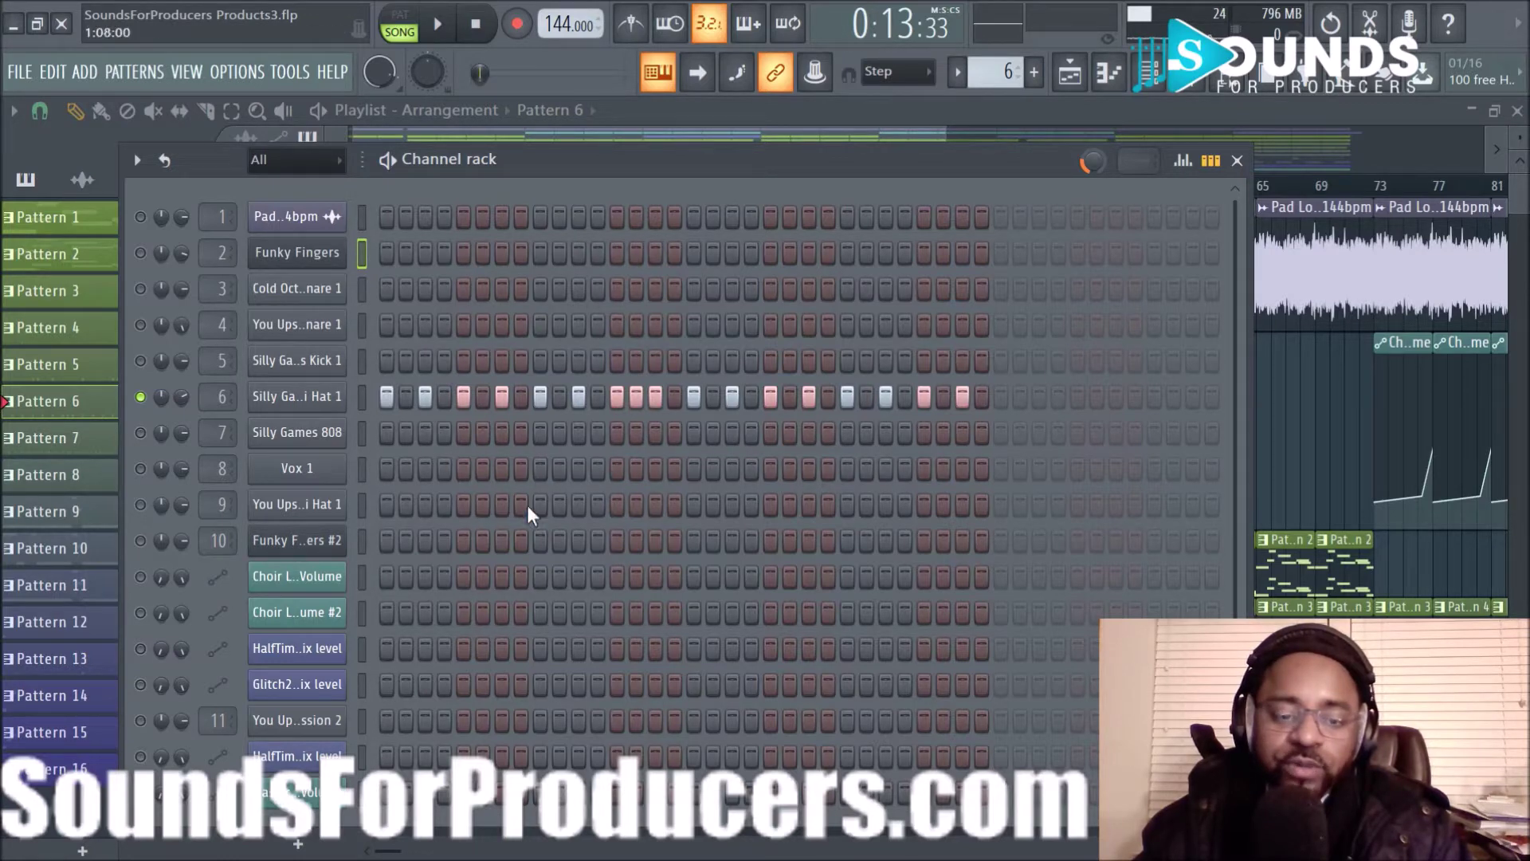
key(space)
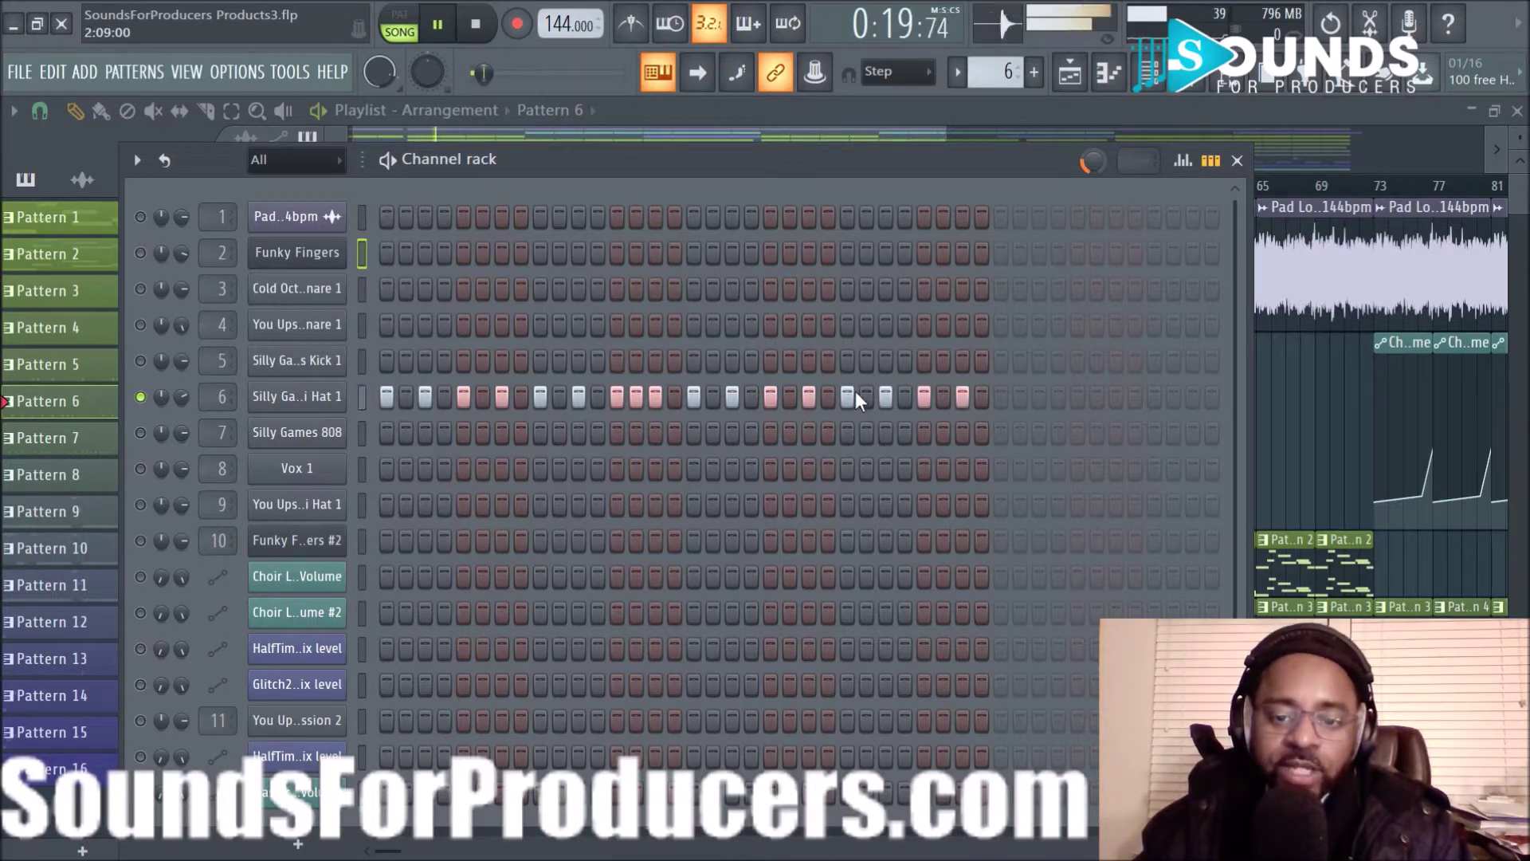
click(475, 29)
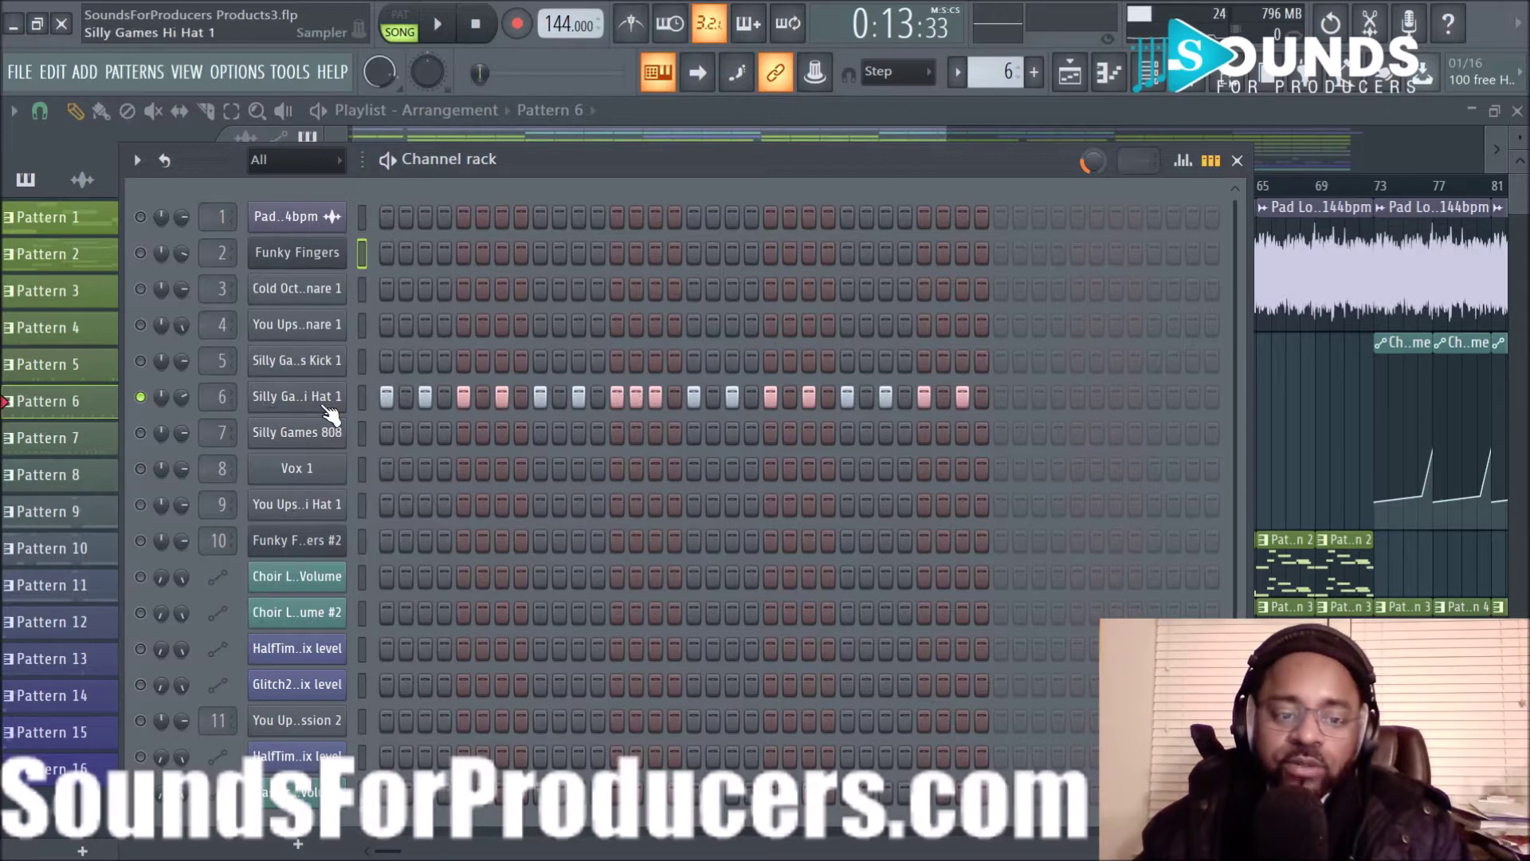
- View the Funky Fingers channel in the piano roll, then return to the playlist and reopen the channel rack
right_click(321, 255)
click(380, 249)
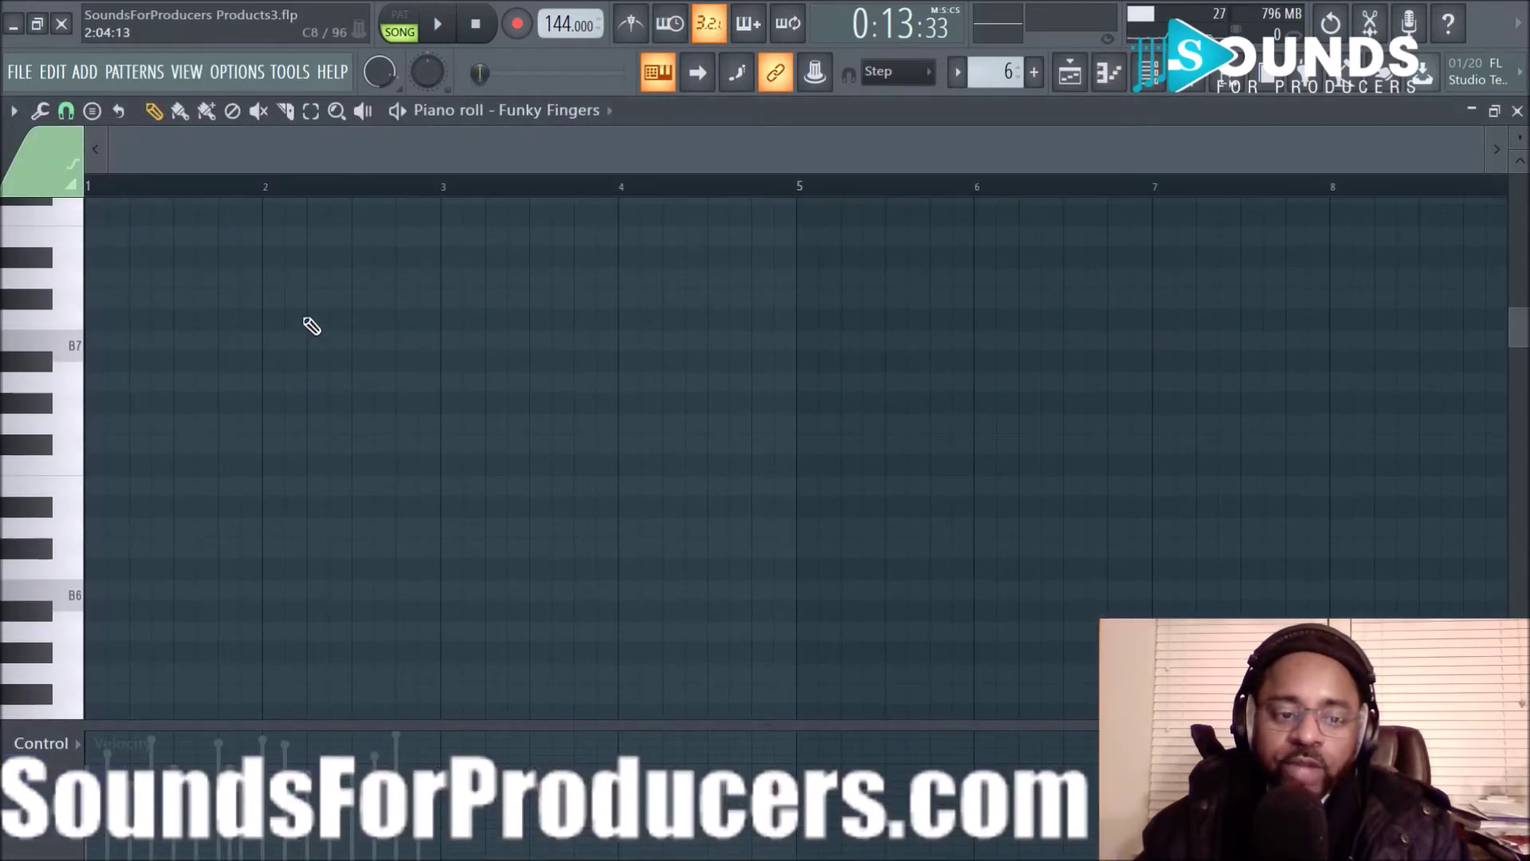
scroll(311, 325, down, 3)
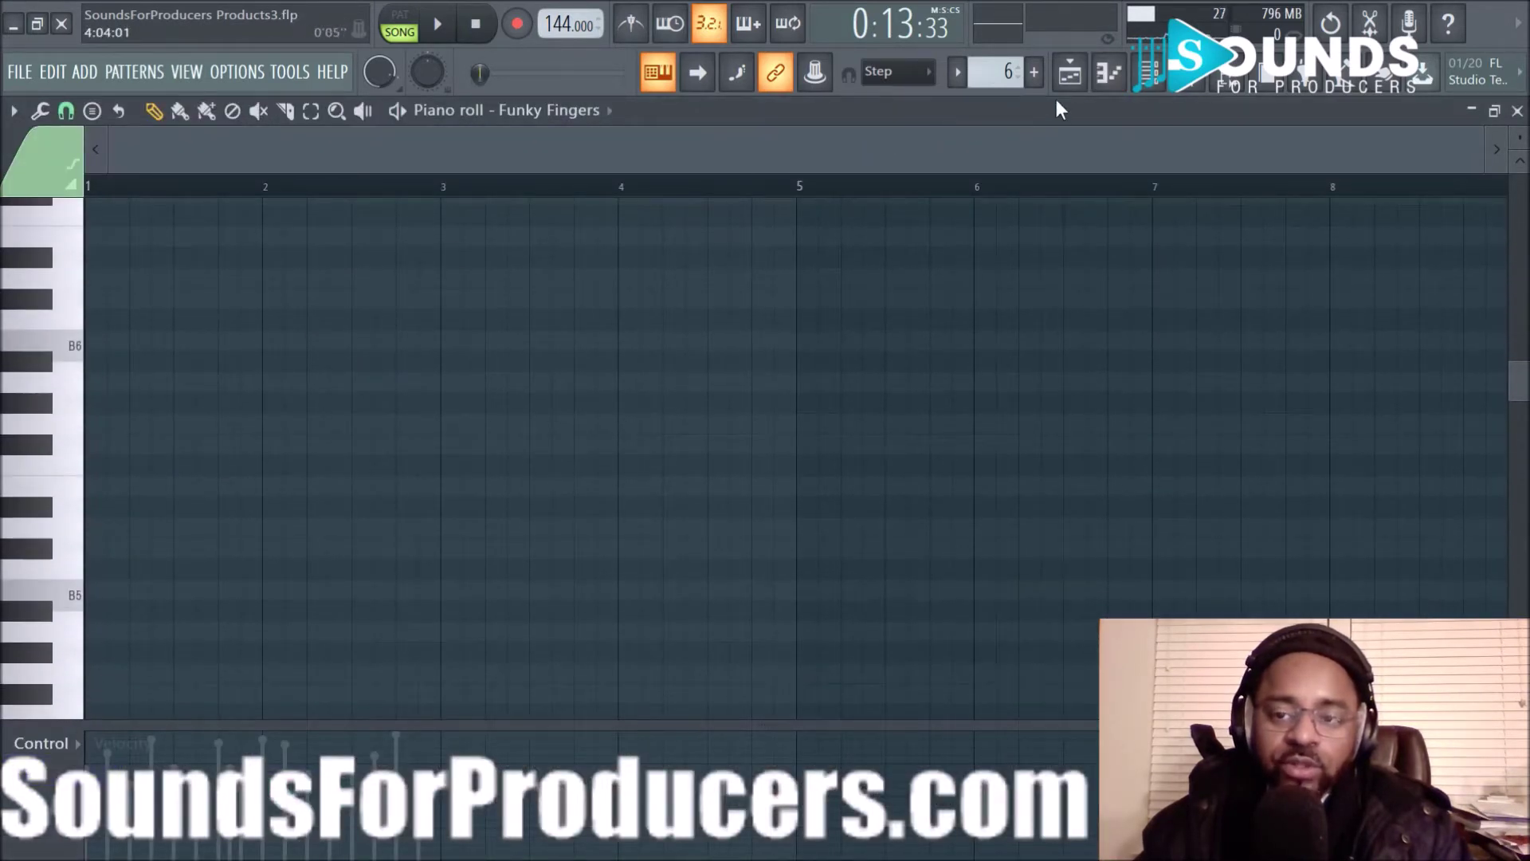
click(1070, 72)
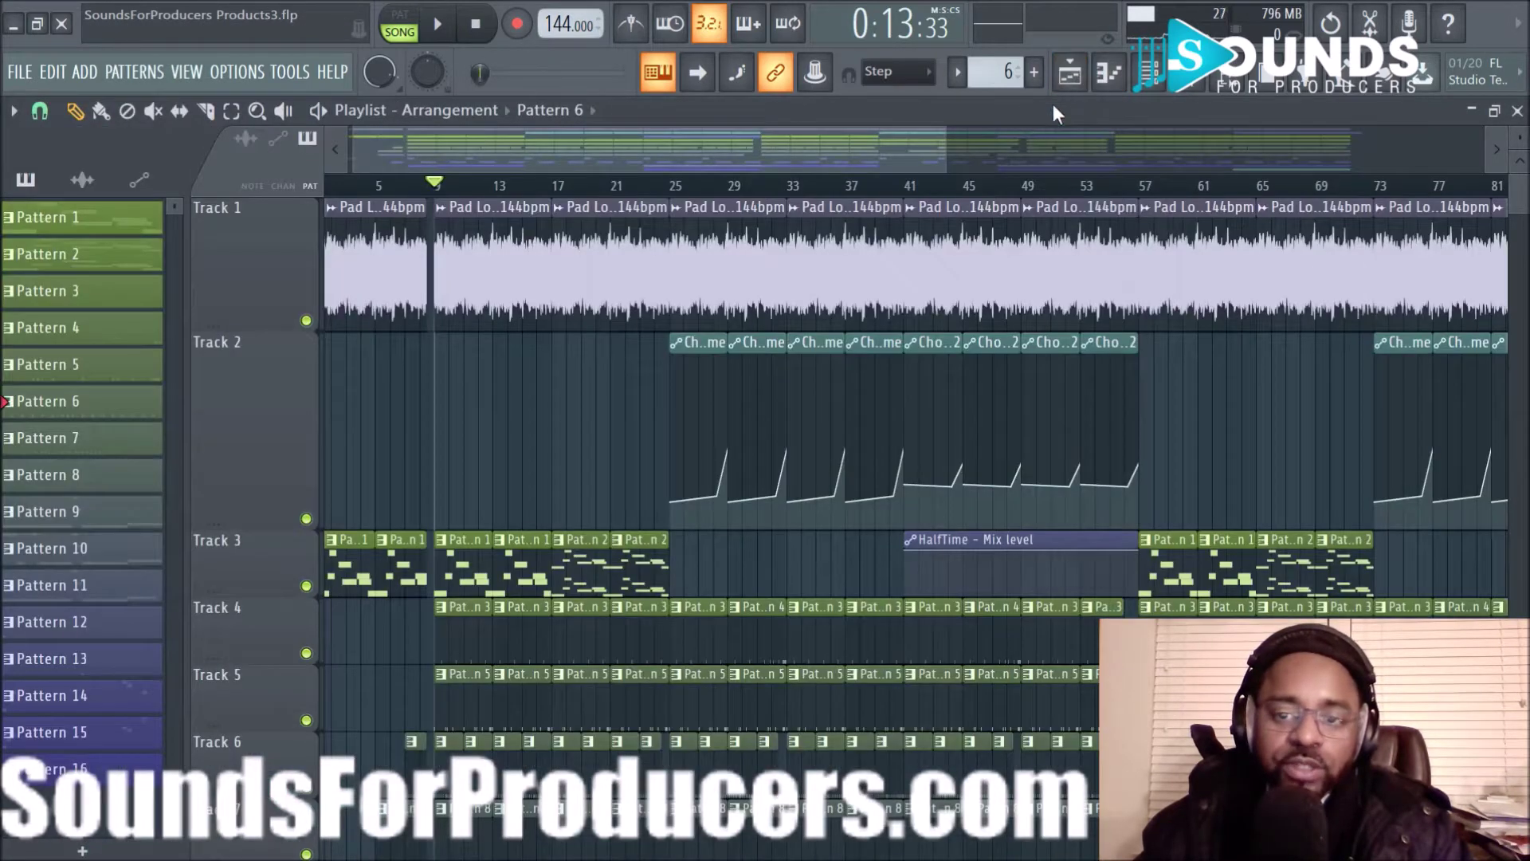
click(1127, 83)
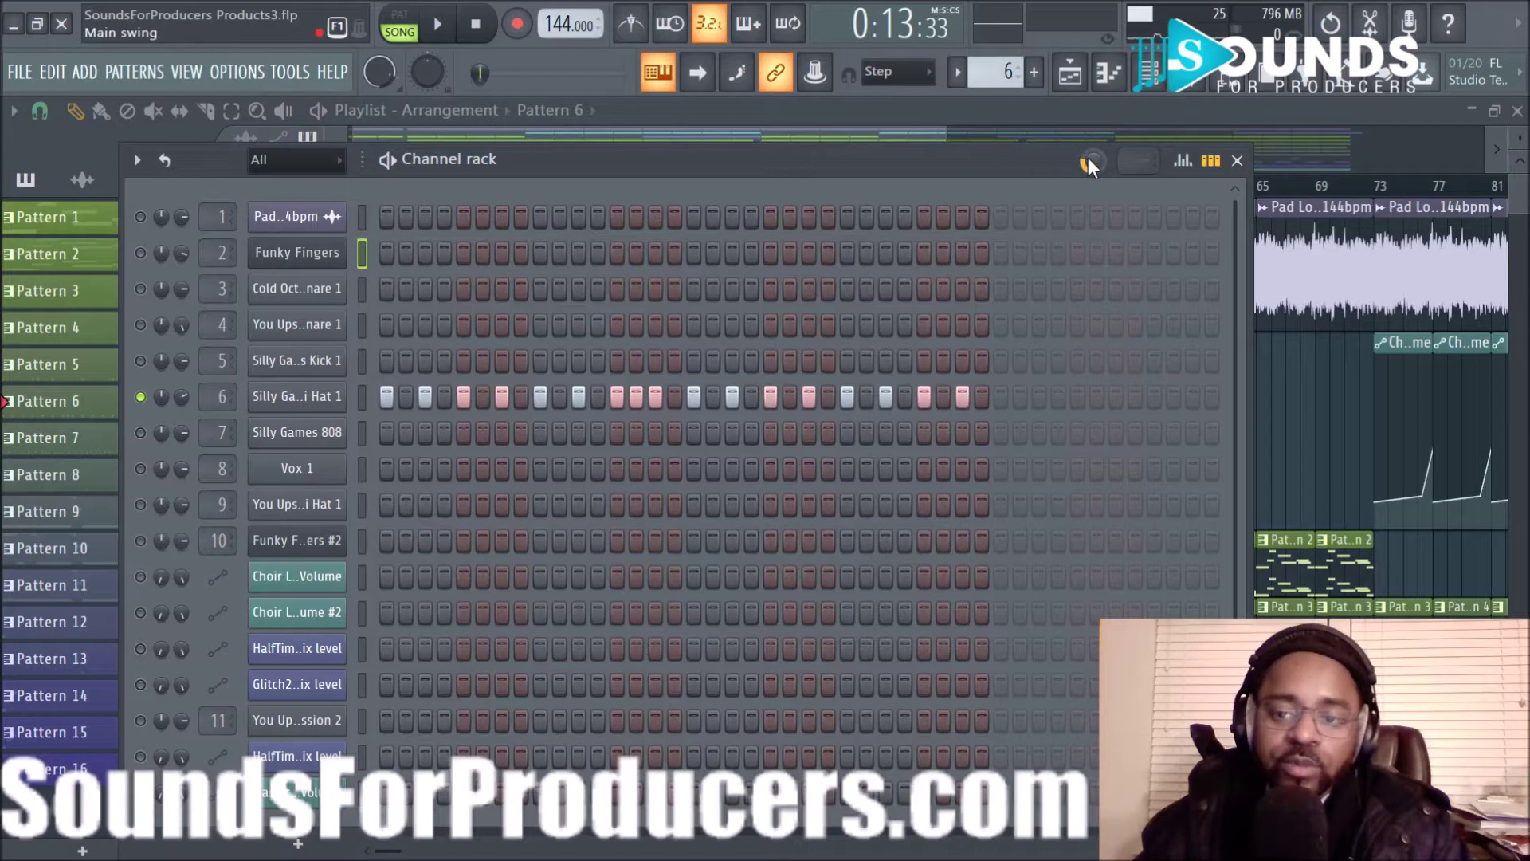
- View the channel rack's graph editor with its Velocity and Panning controls, hide it and move the rack slightly lower
click(1184, 162)
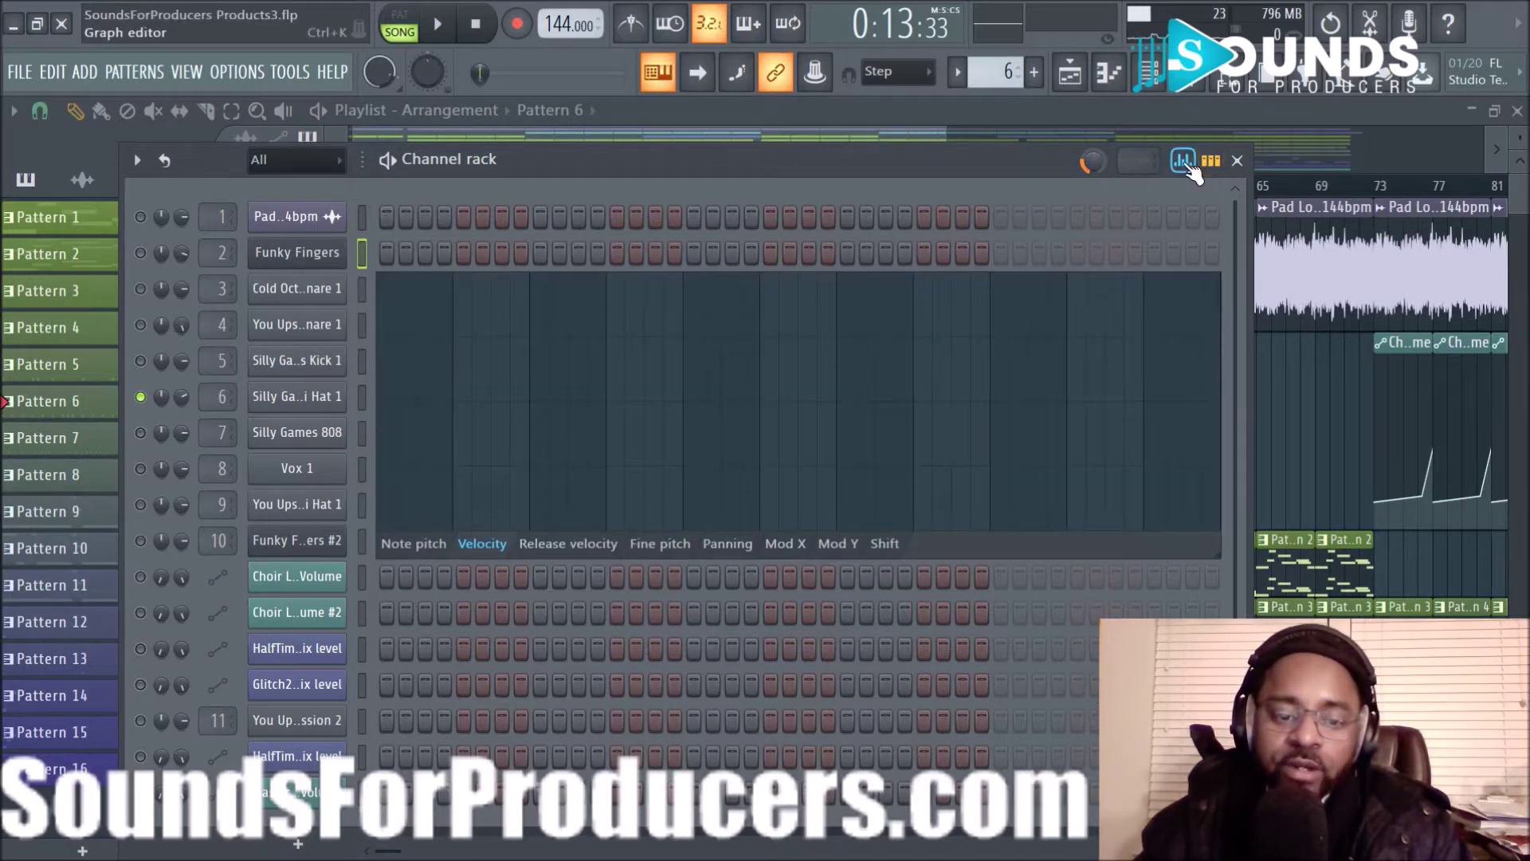
click(727, 543)
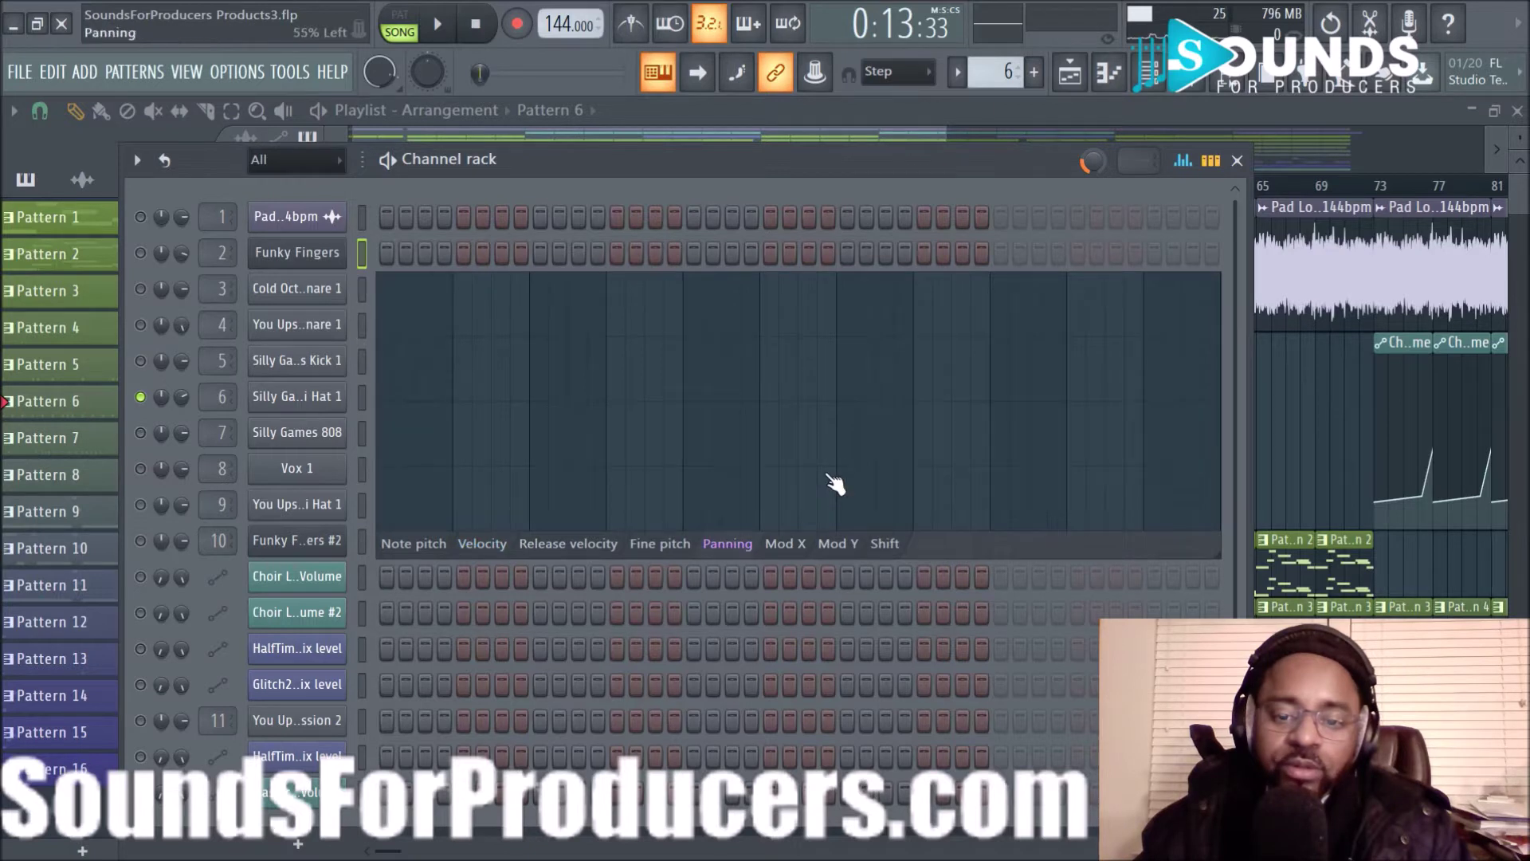
click(1184, 162)
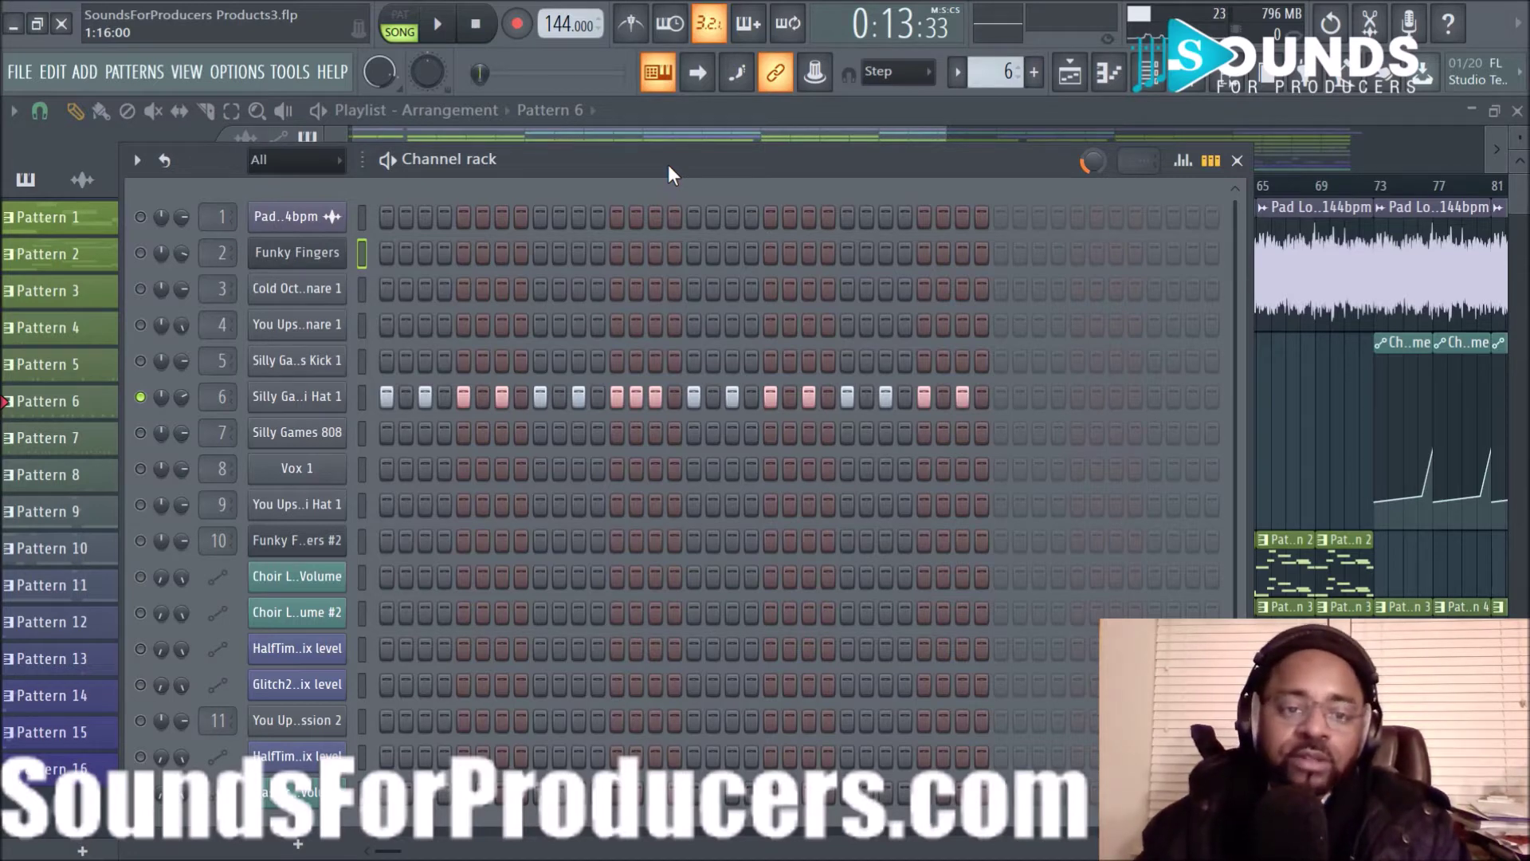
drag(668, 165, 689, 251)
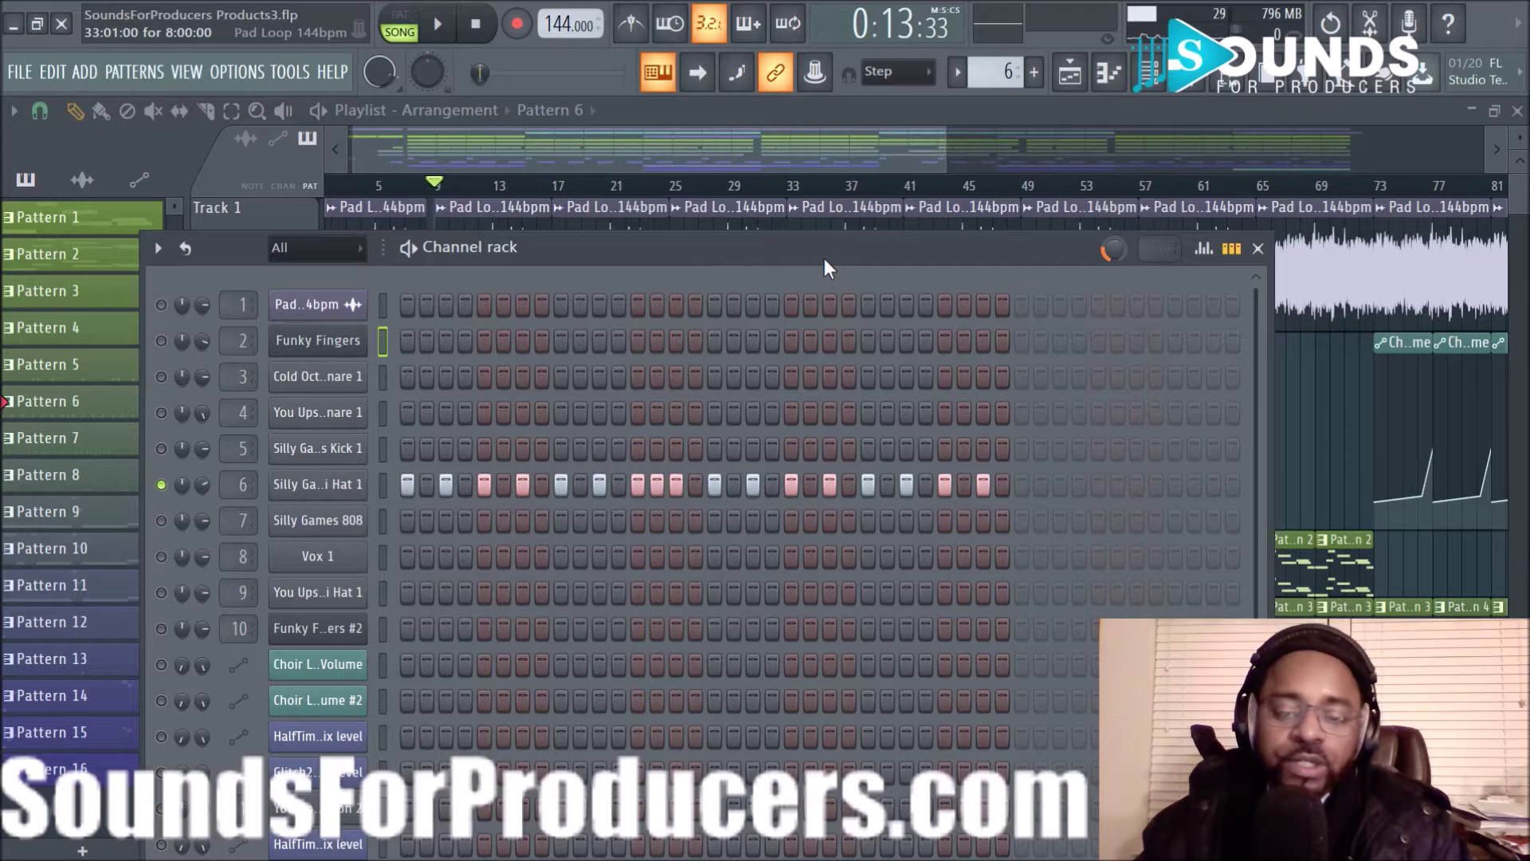
- Move the channel rack lower over the playlist, then reposition it higher over the mixer and return to the mixer
drag(819, 254, 820, 258)
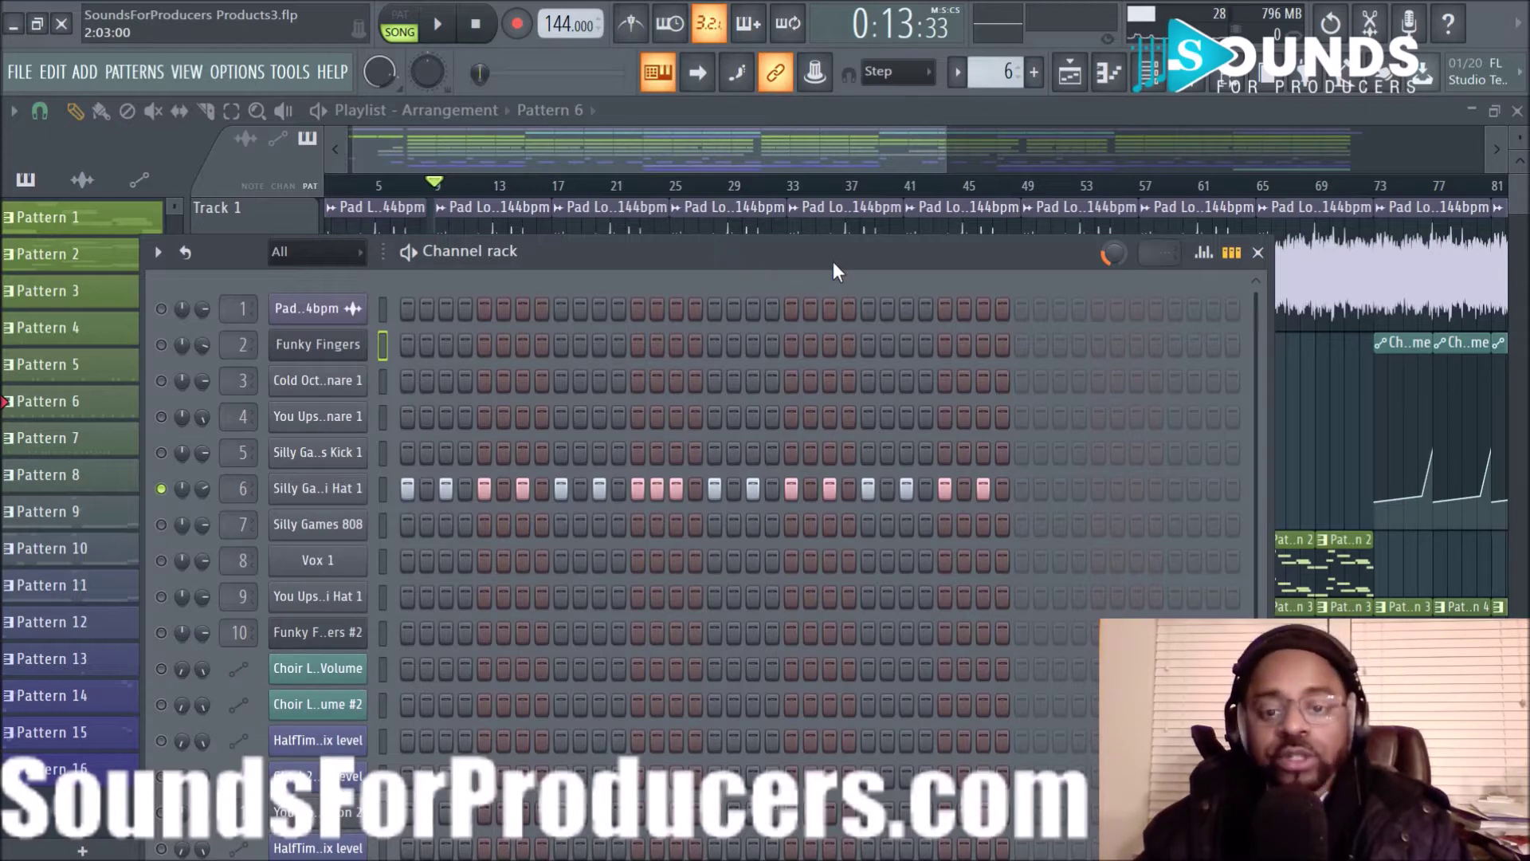
drag(834, 263, 899, 432)
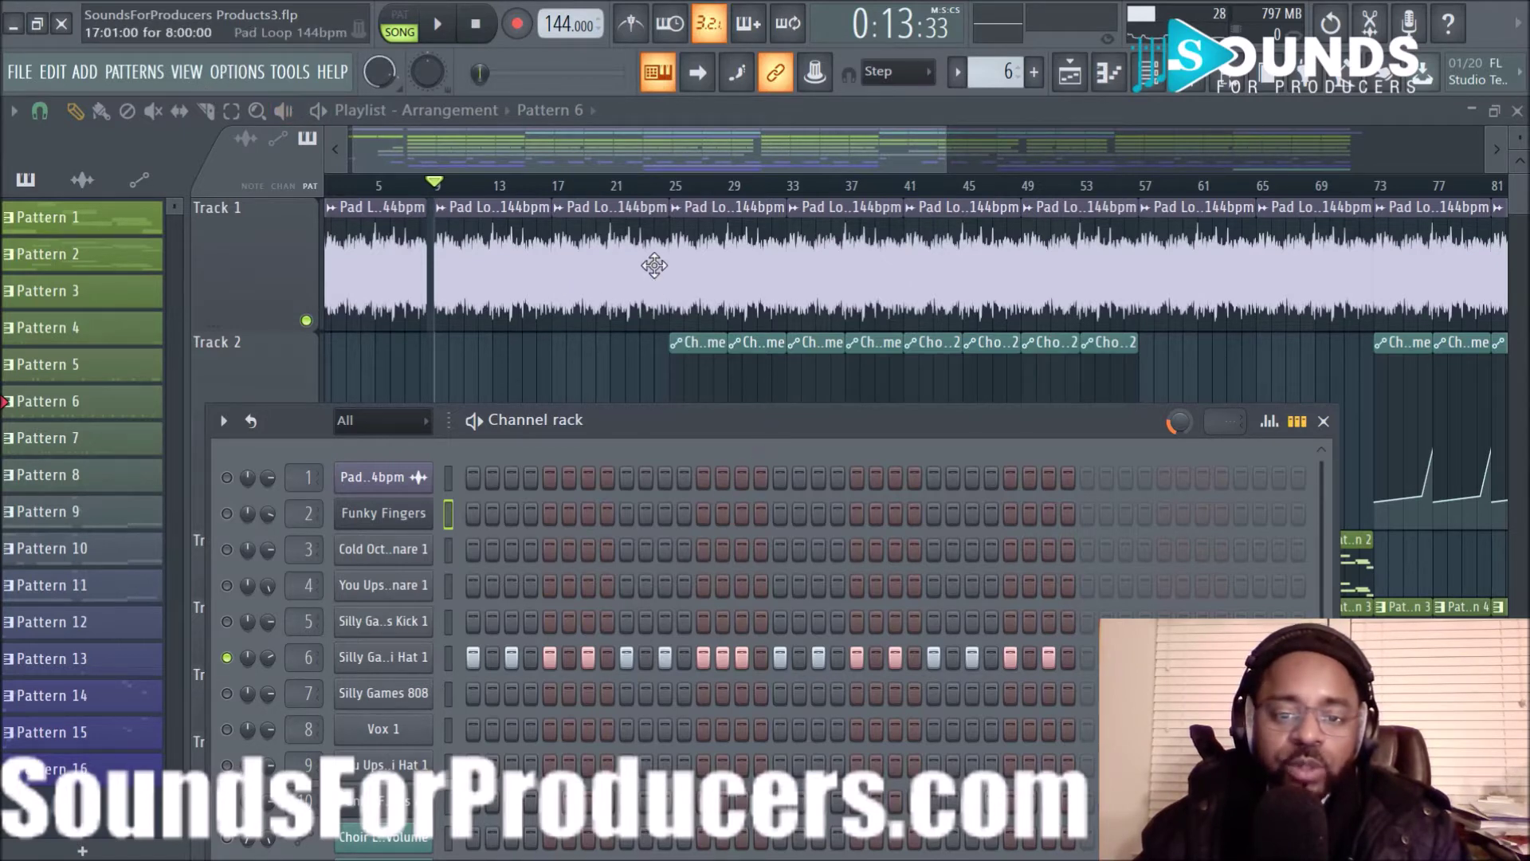
click(1194, 86)
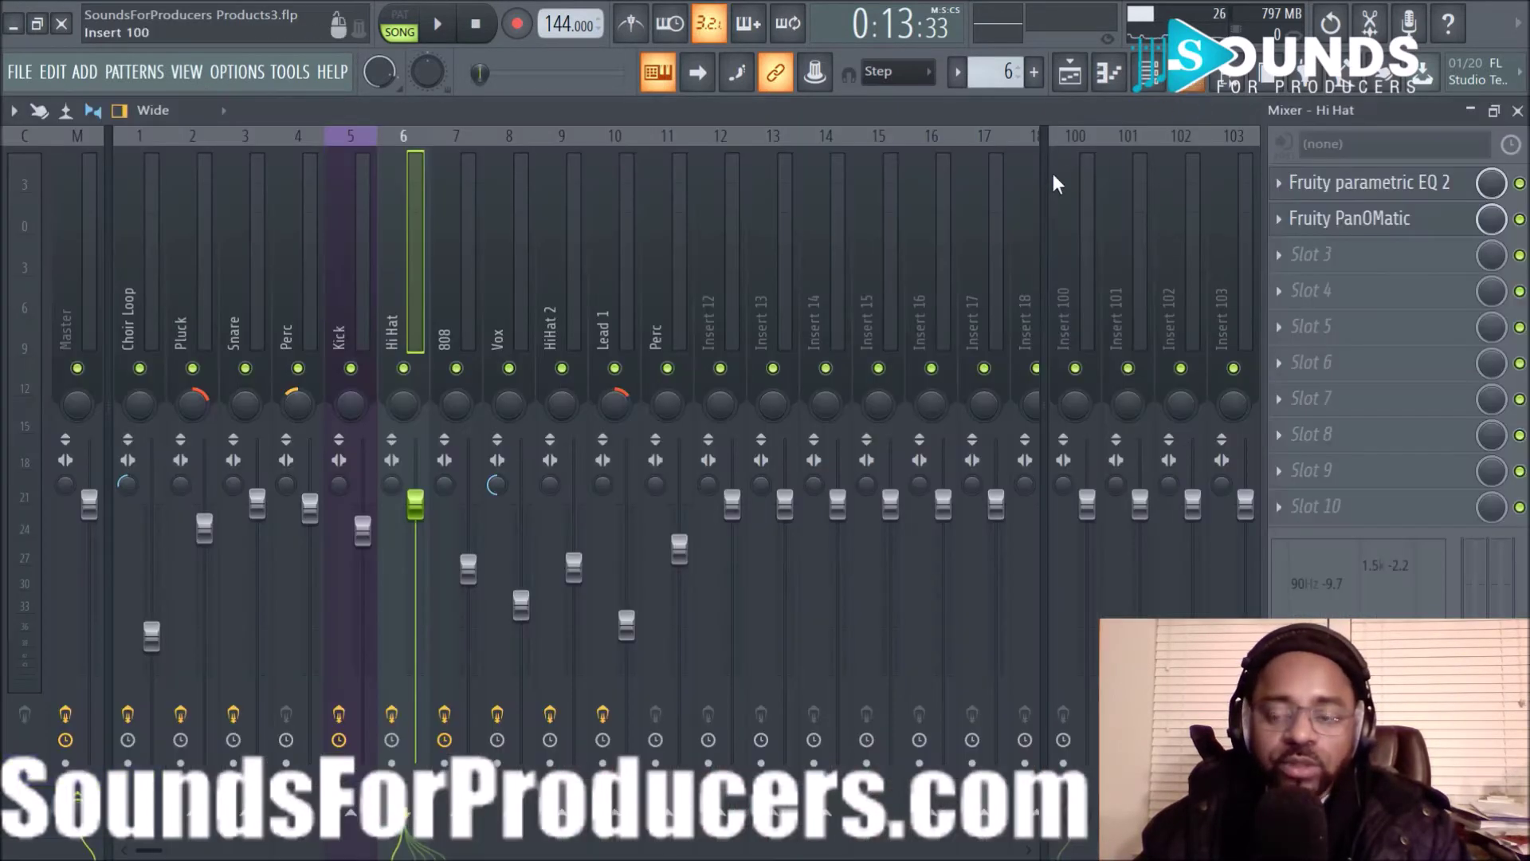
click(1148, 74)
drag(873, 427, 911, 227)
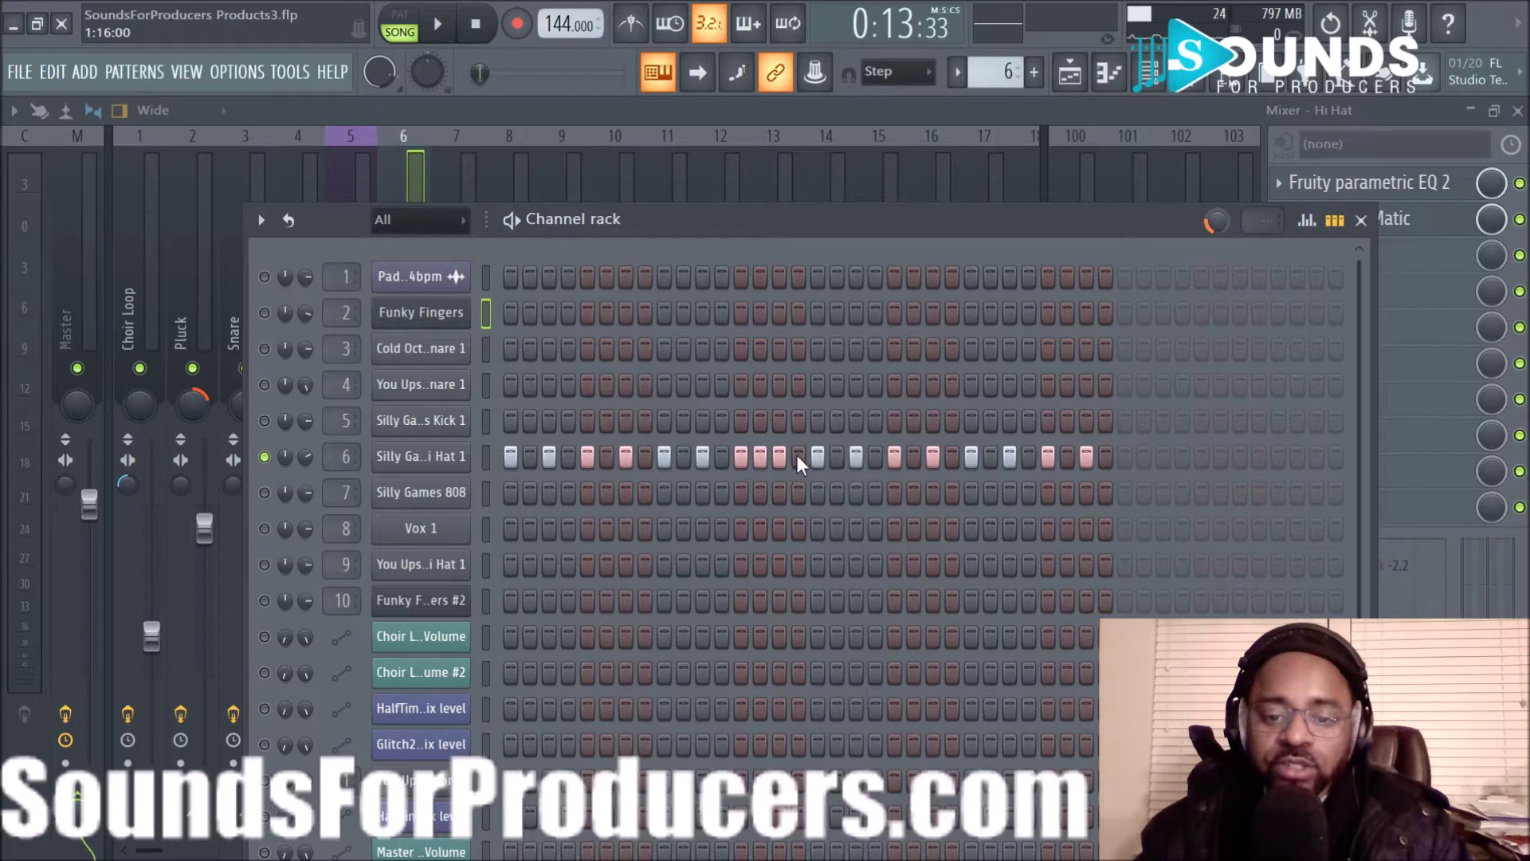
click(1008, 118)
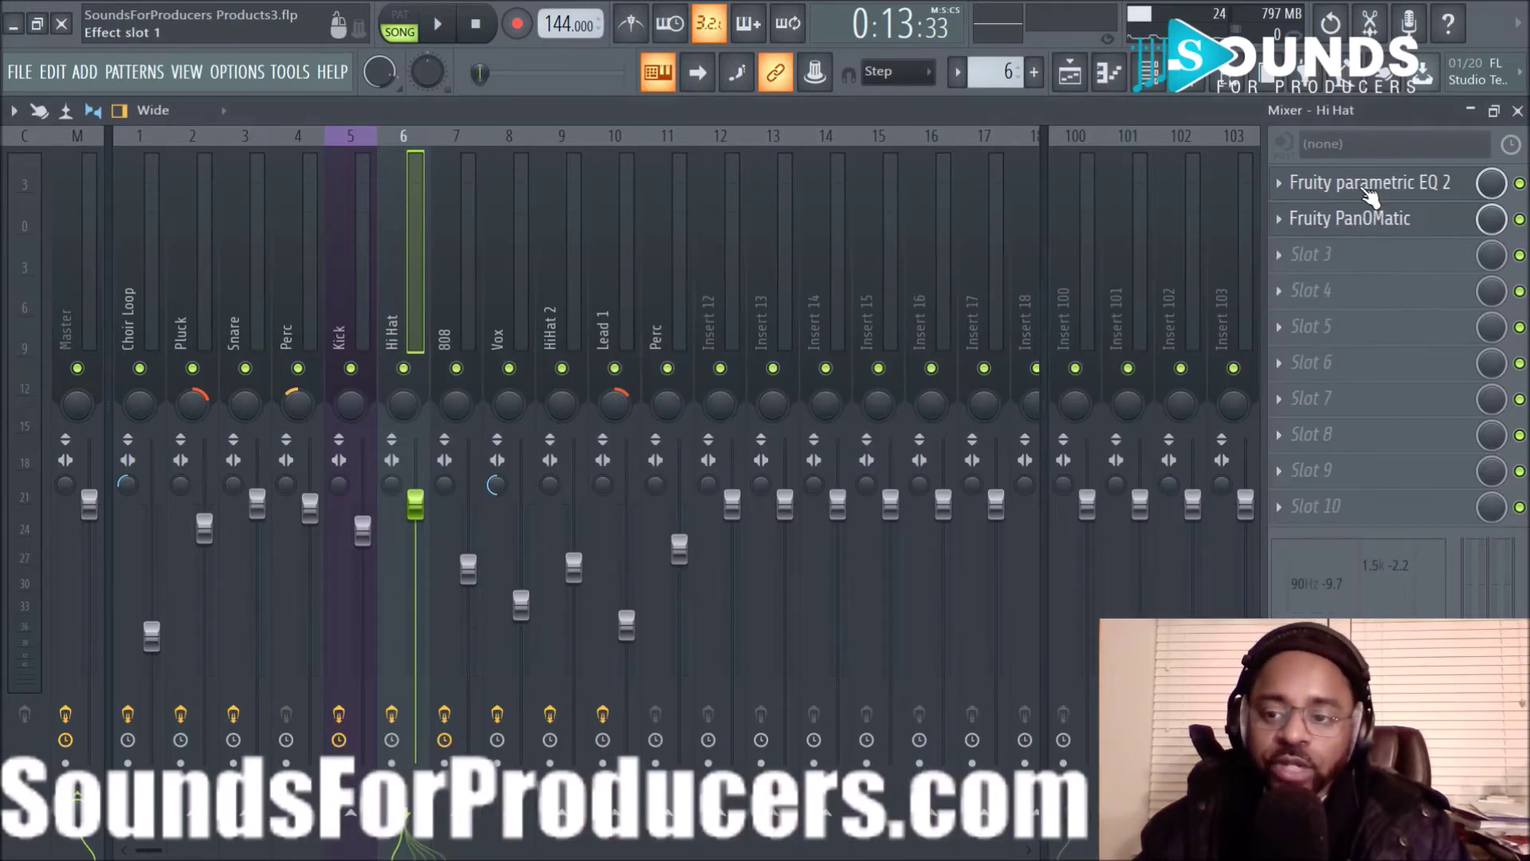
- View the plugins available for effect slot 3 on the Hi Hat mixer track and close the list without choosing one
click(1285, 254)
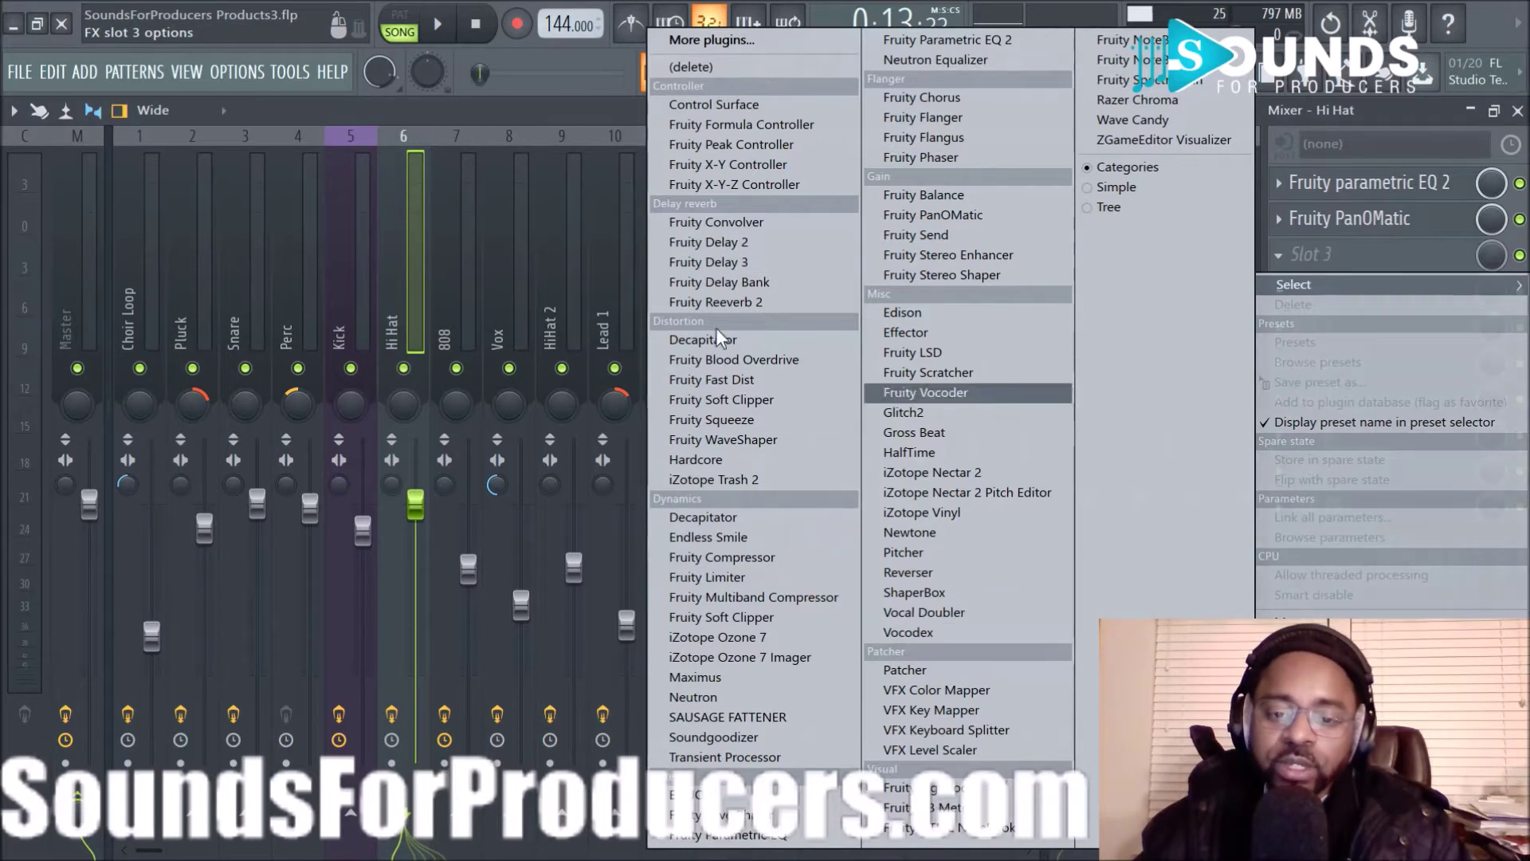
key(Escape)
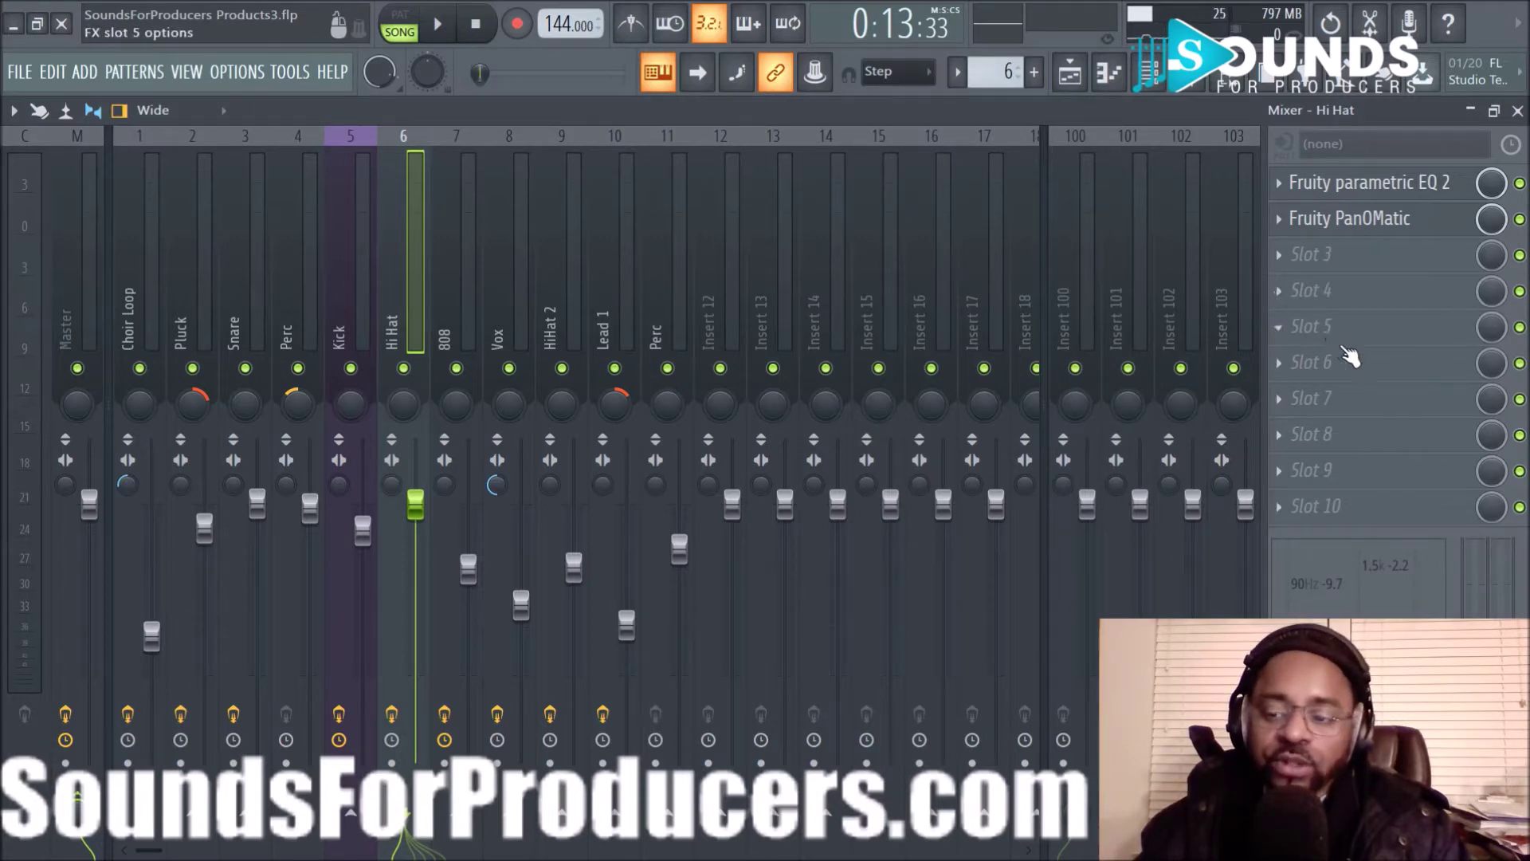
click(1271, 257)
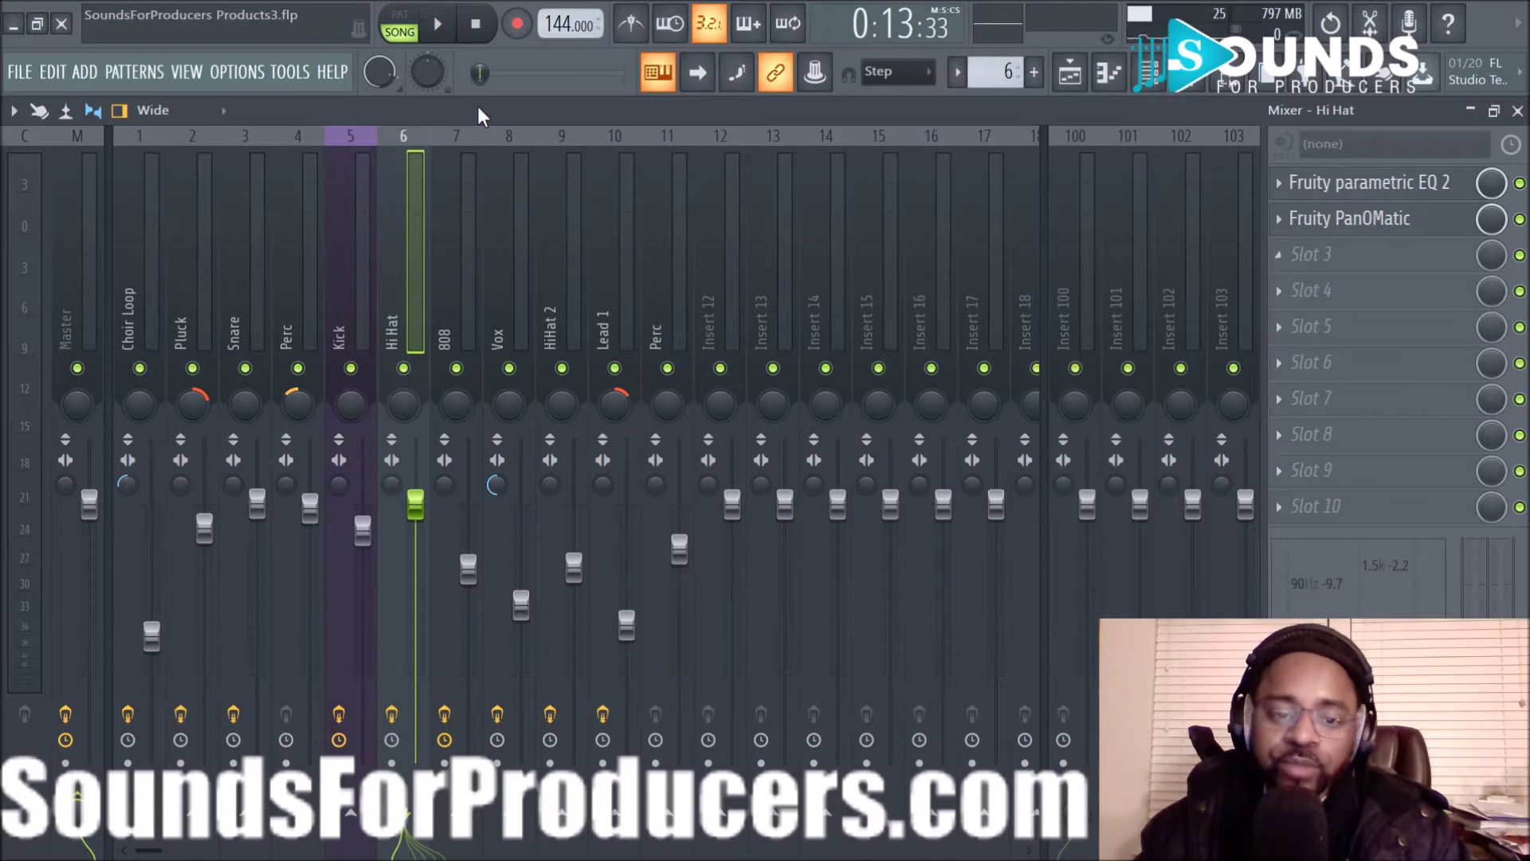
- Switch between the playlist, channel rack and mixer views, ending on the playlist
click(476, 106)
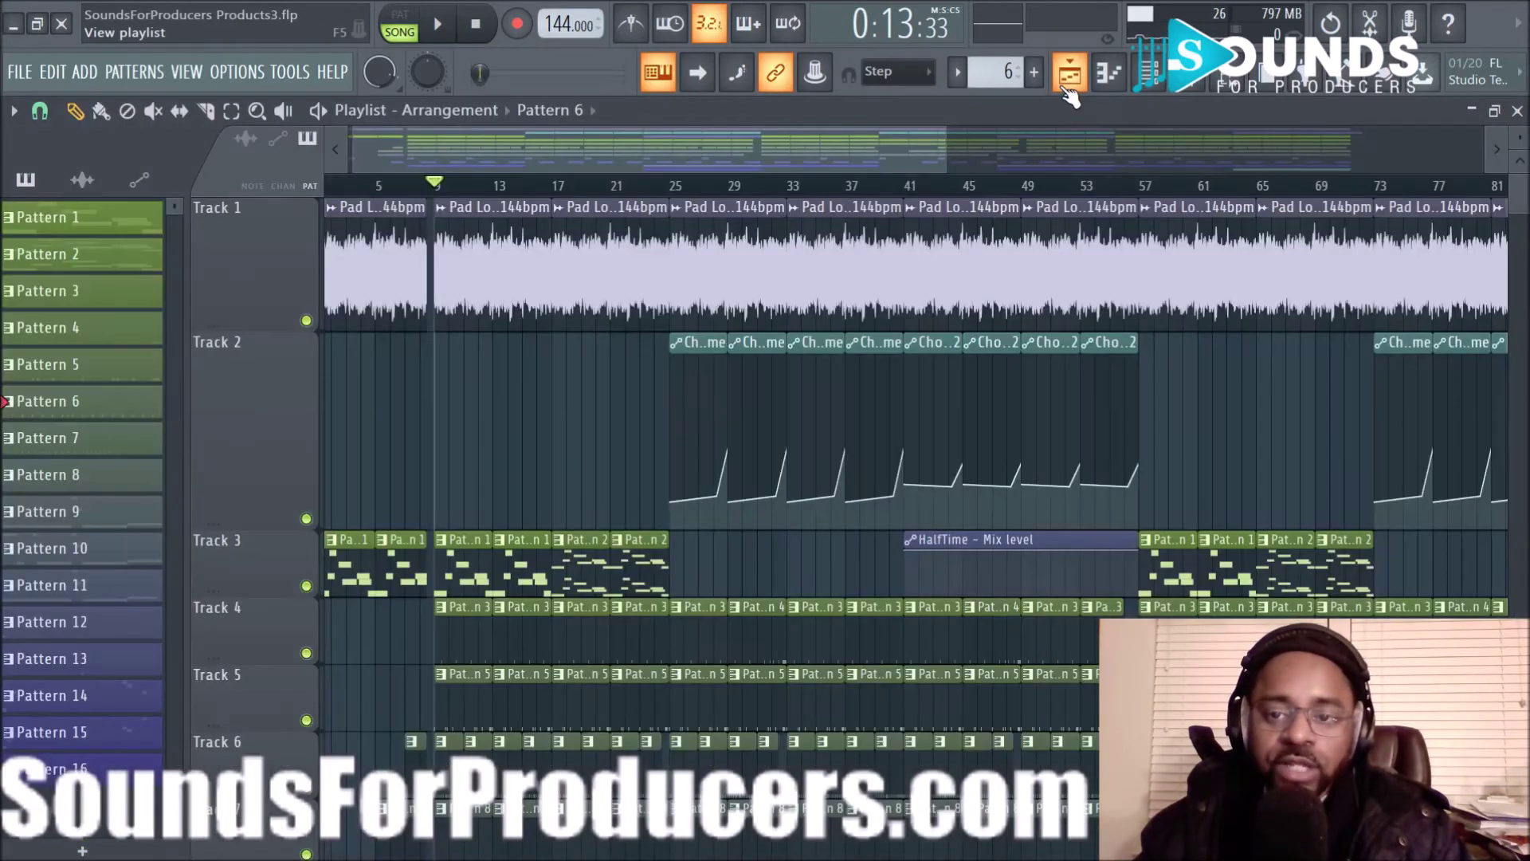
click(1069, 75)
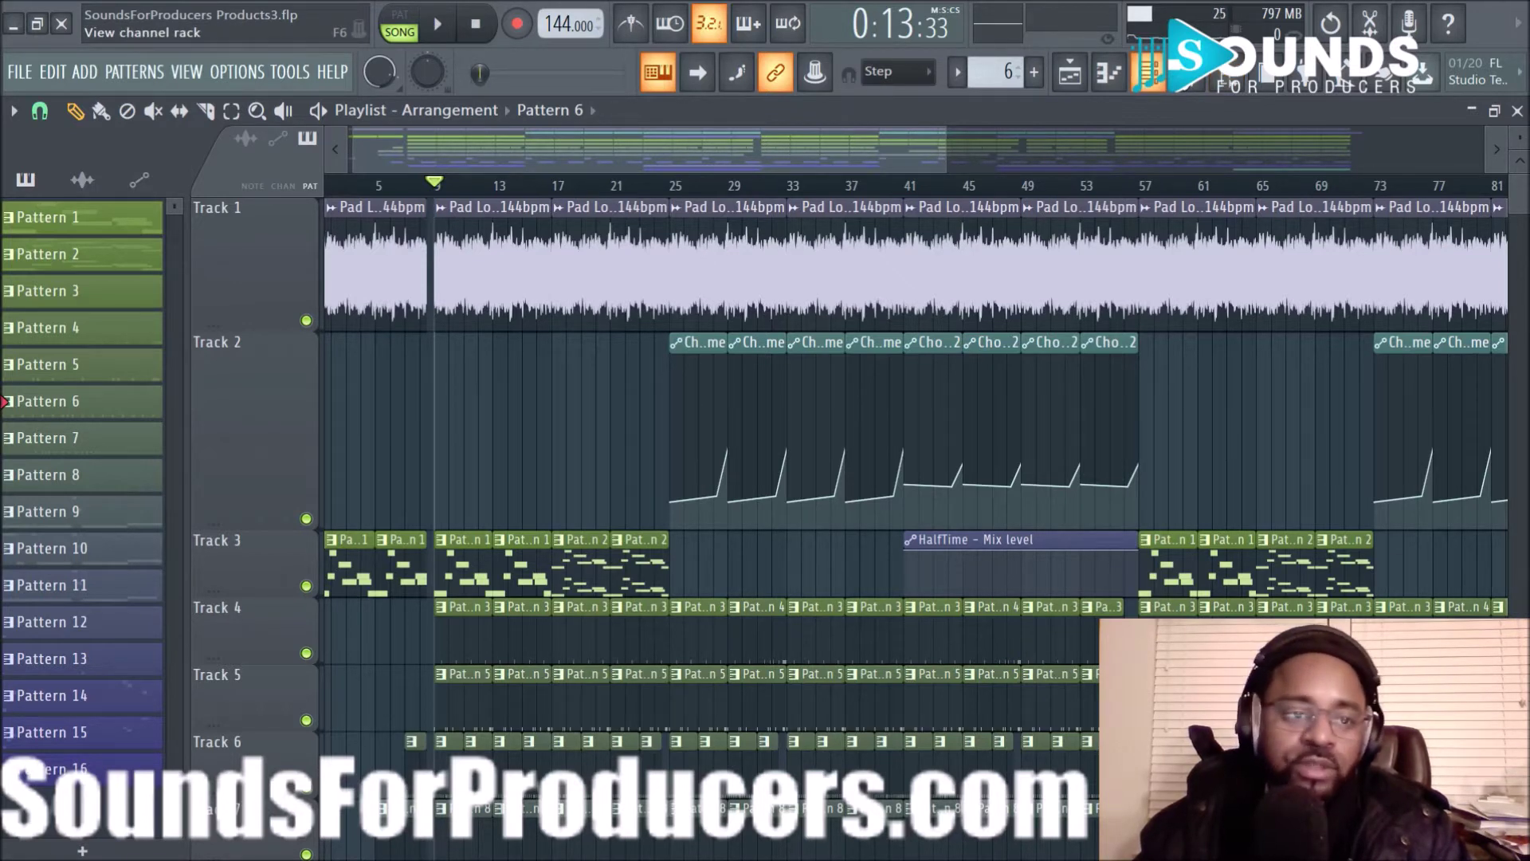
click(1076, 84)
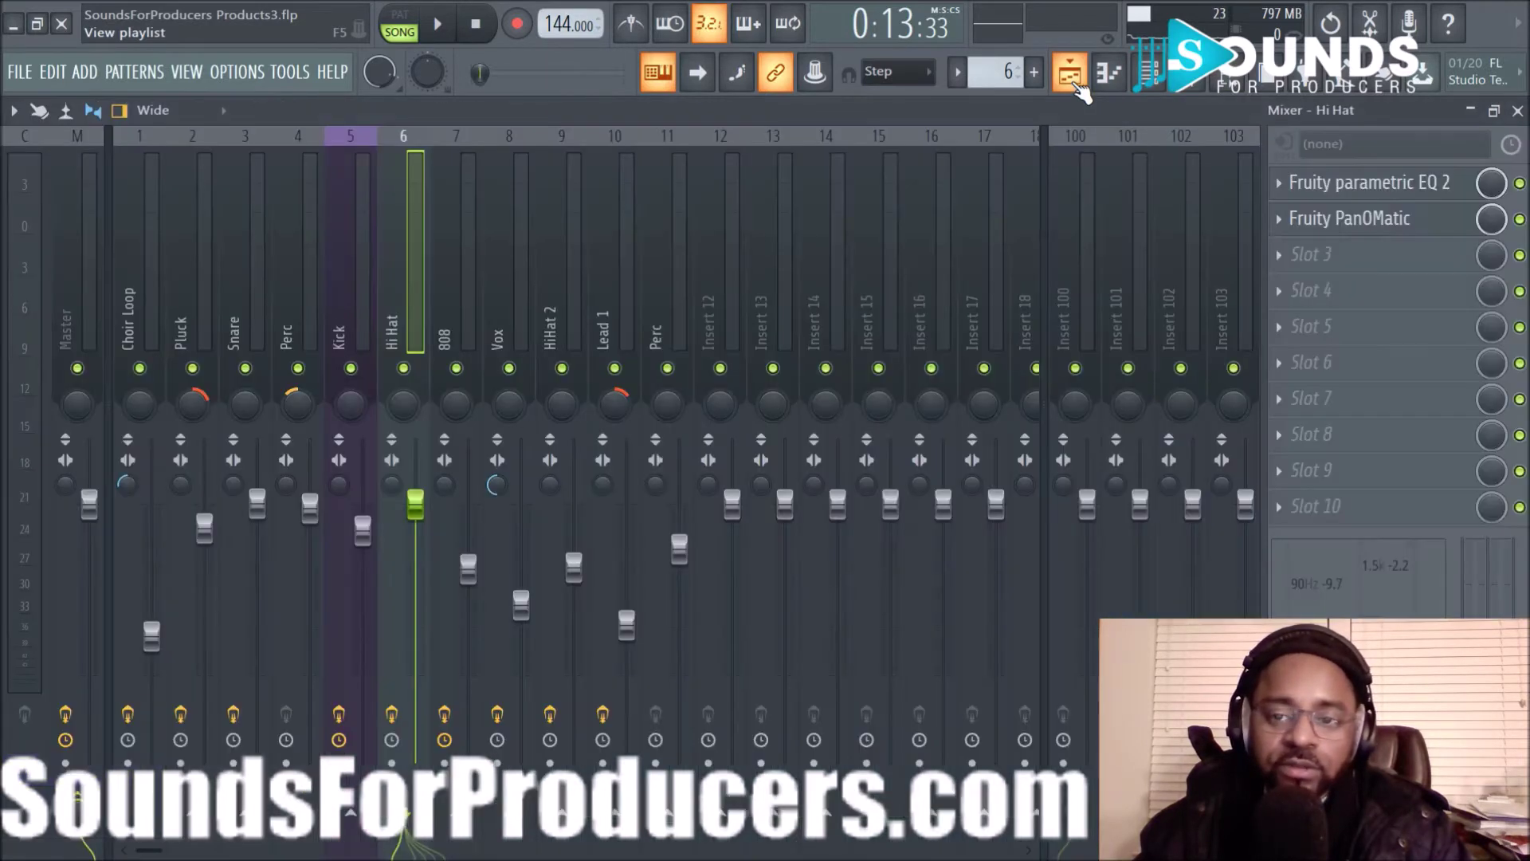
click(1076, 83)
click(1076, 83)
click(1076, 84)
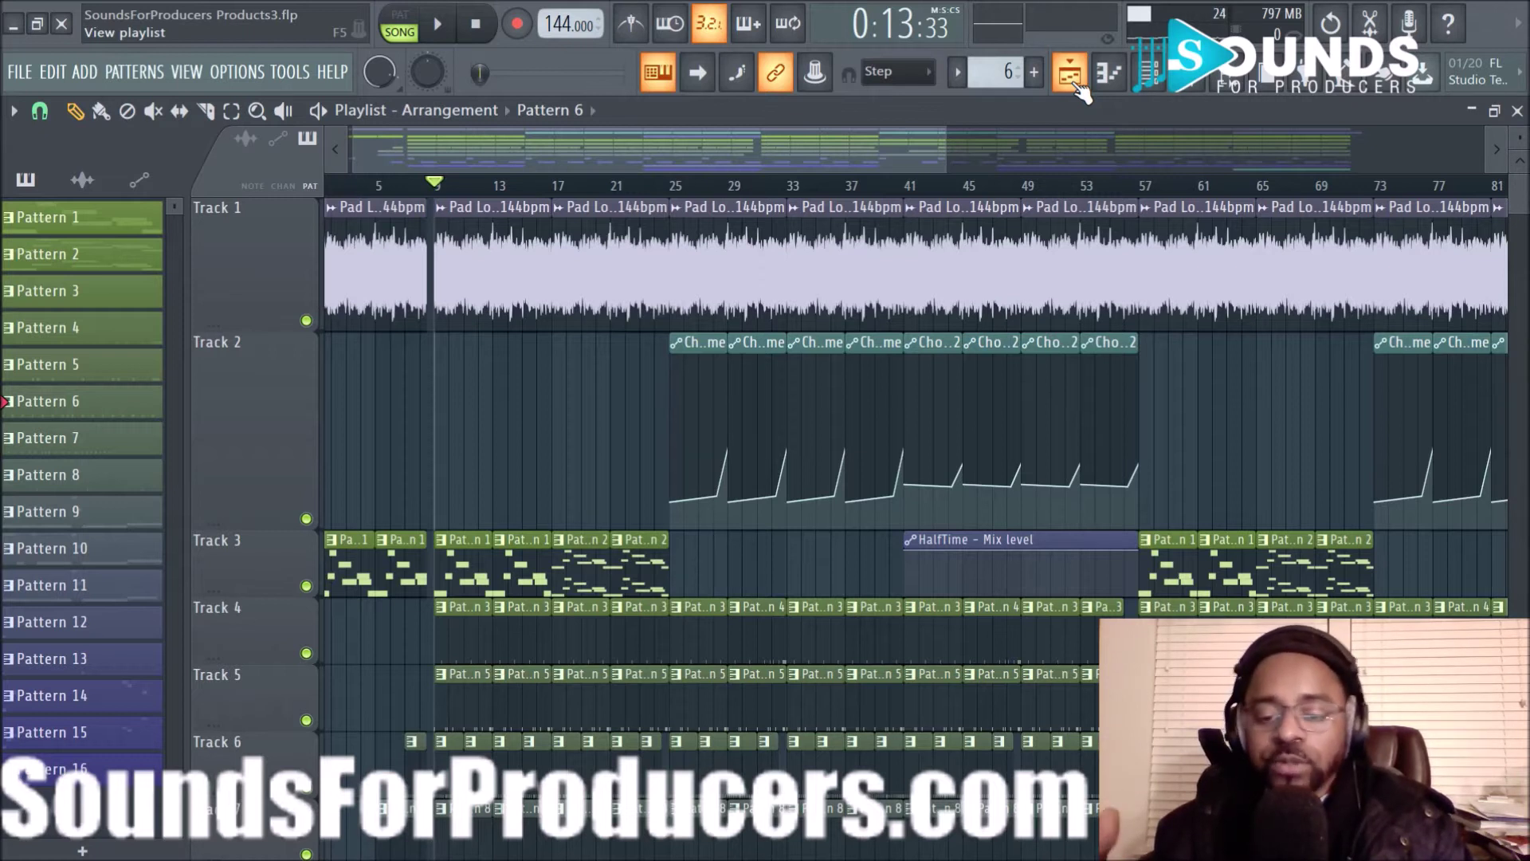
- Examine the song arrangement in the playlist, from the full timeline down to individual clips across the tracks
drag(744, 138, 596, 147)
scroll(612, 194, up, 1)
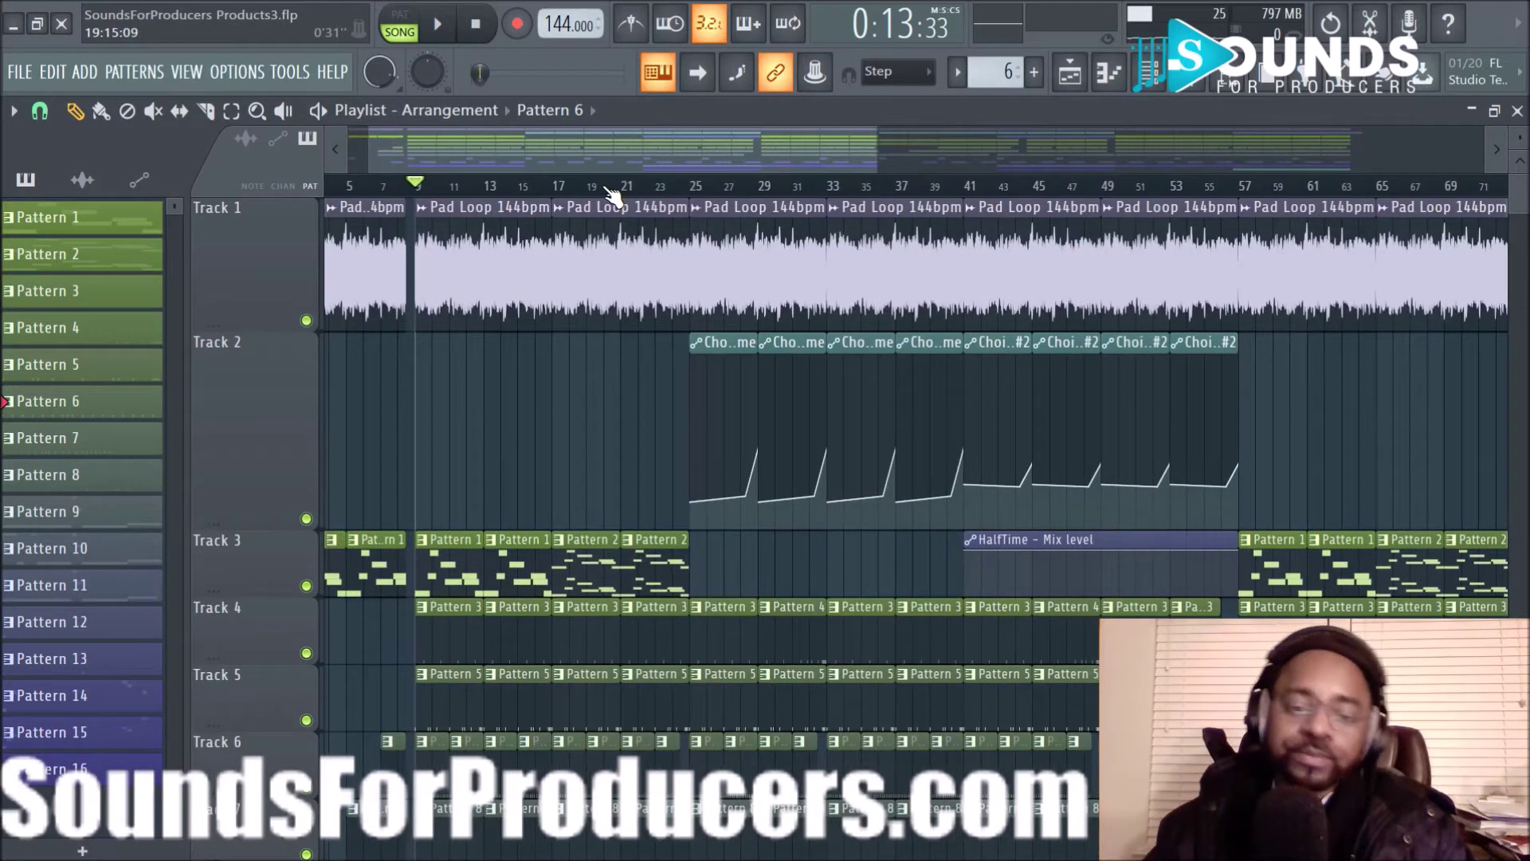
drag(603, 165, 528, 165)
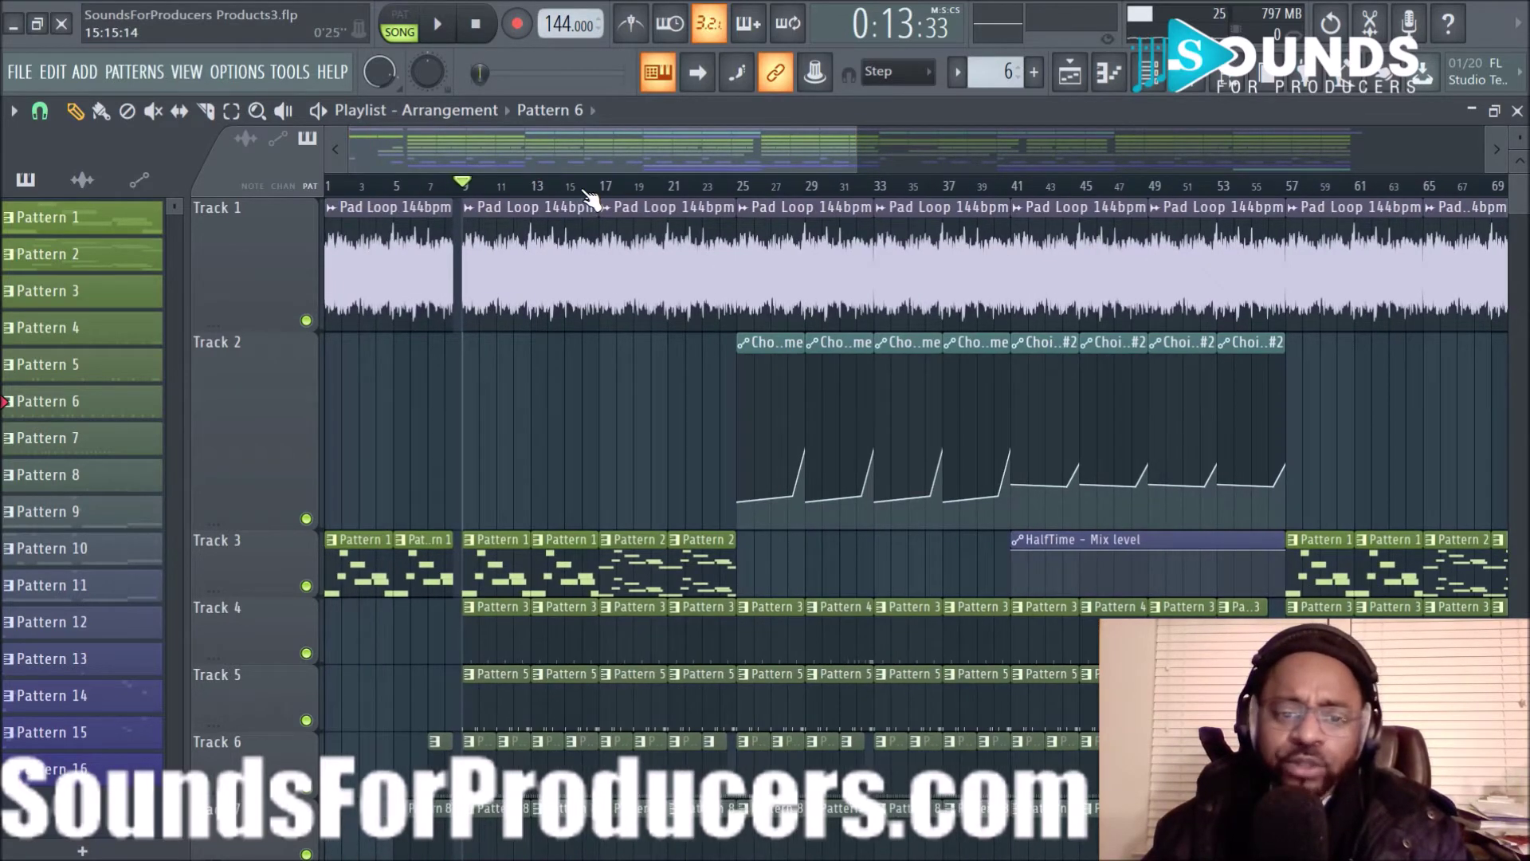
scroll(594, 195, down, 4)
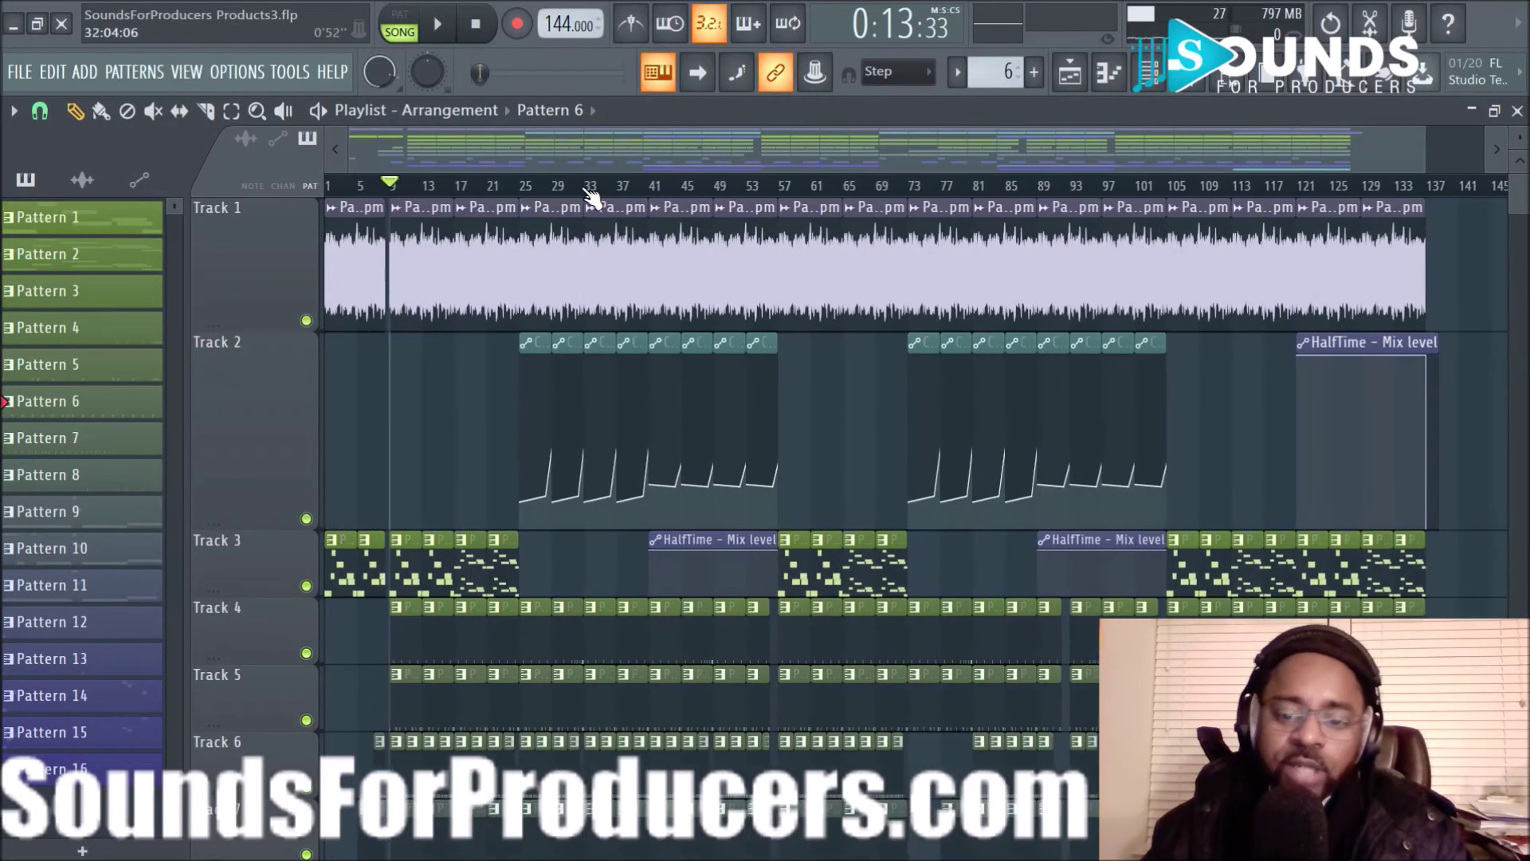
scroll(819, 232, down, 1)
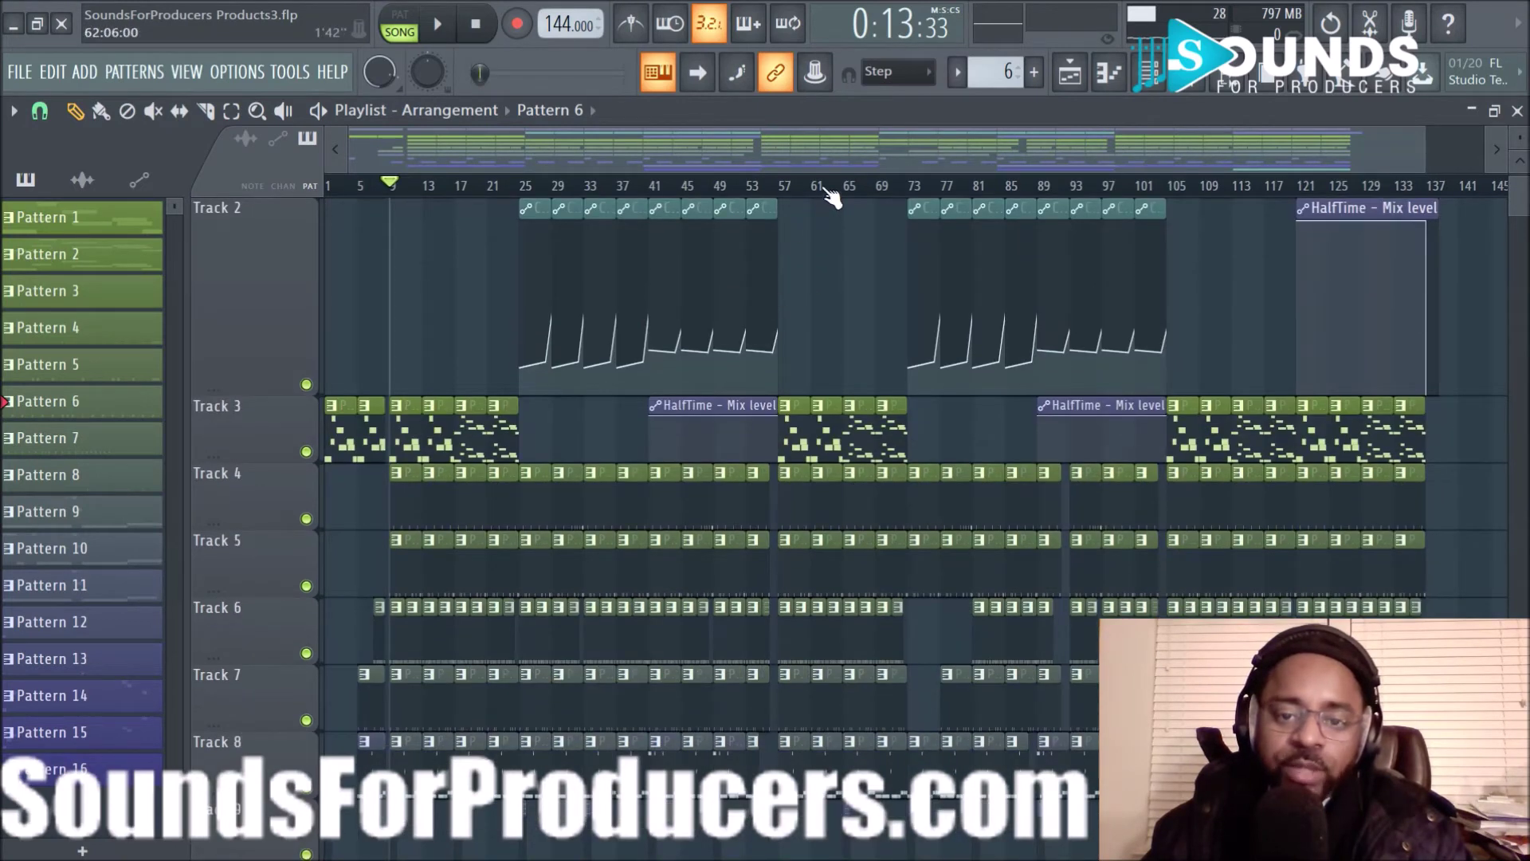
scroll(829, 195, down, 1)
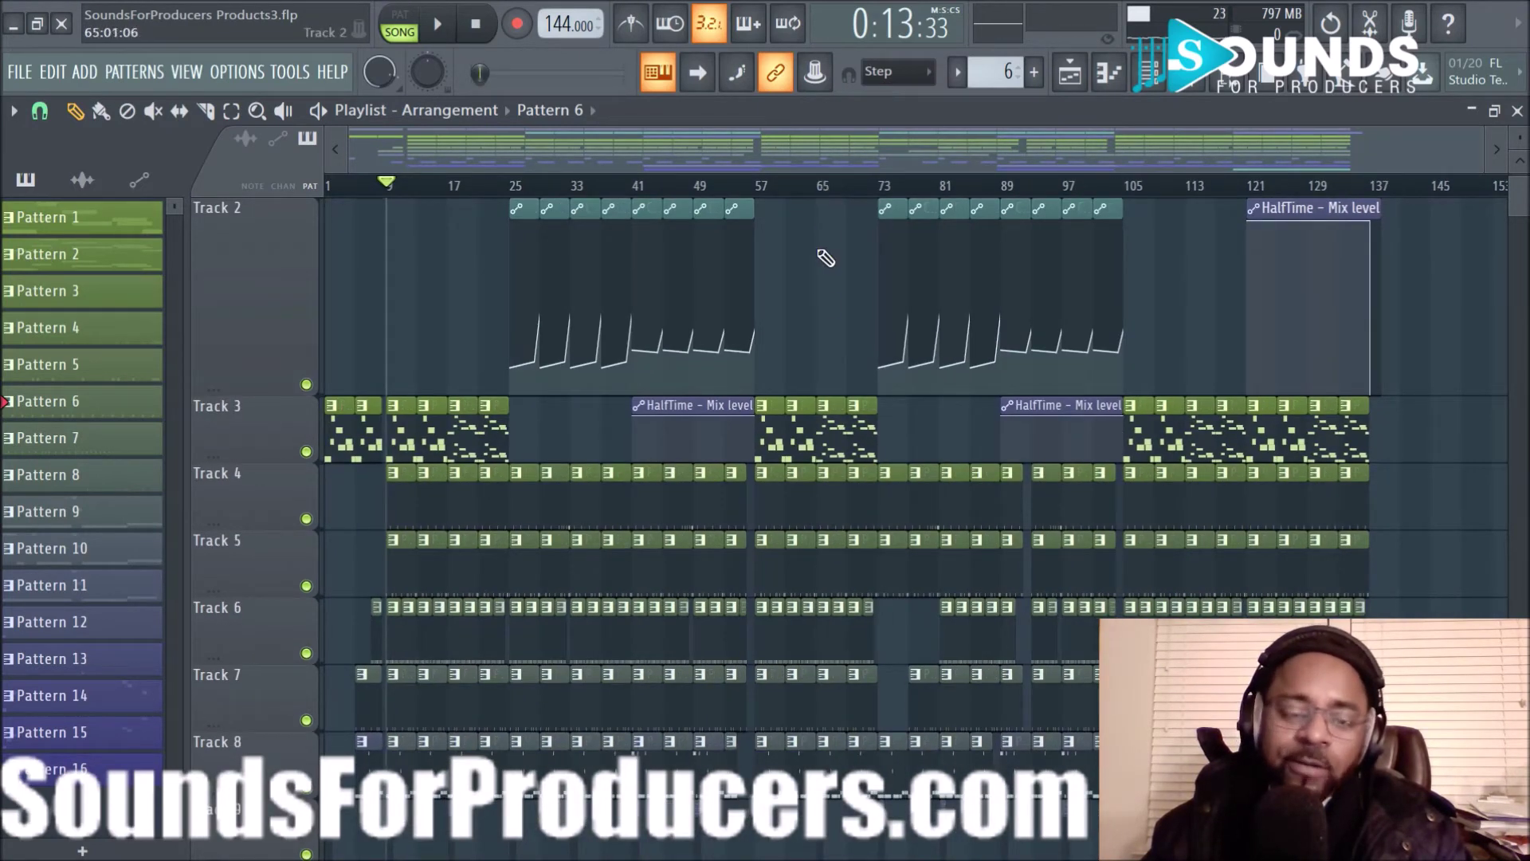
scroll(828, 233, up, 1)
scroll(590, 195, up, 3)
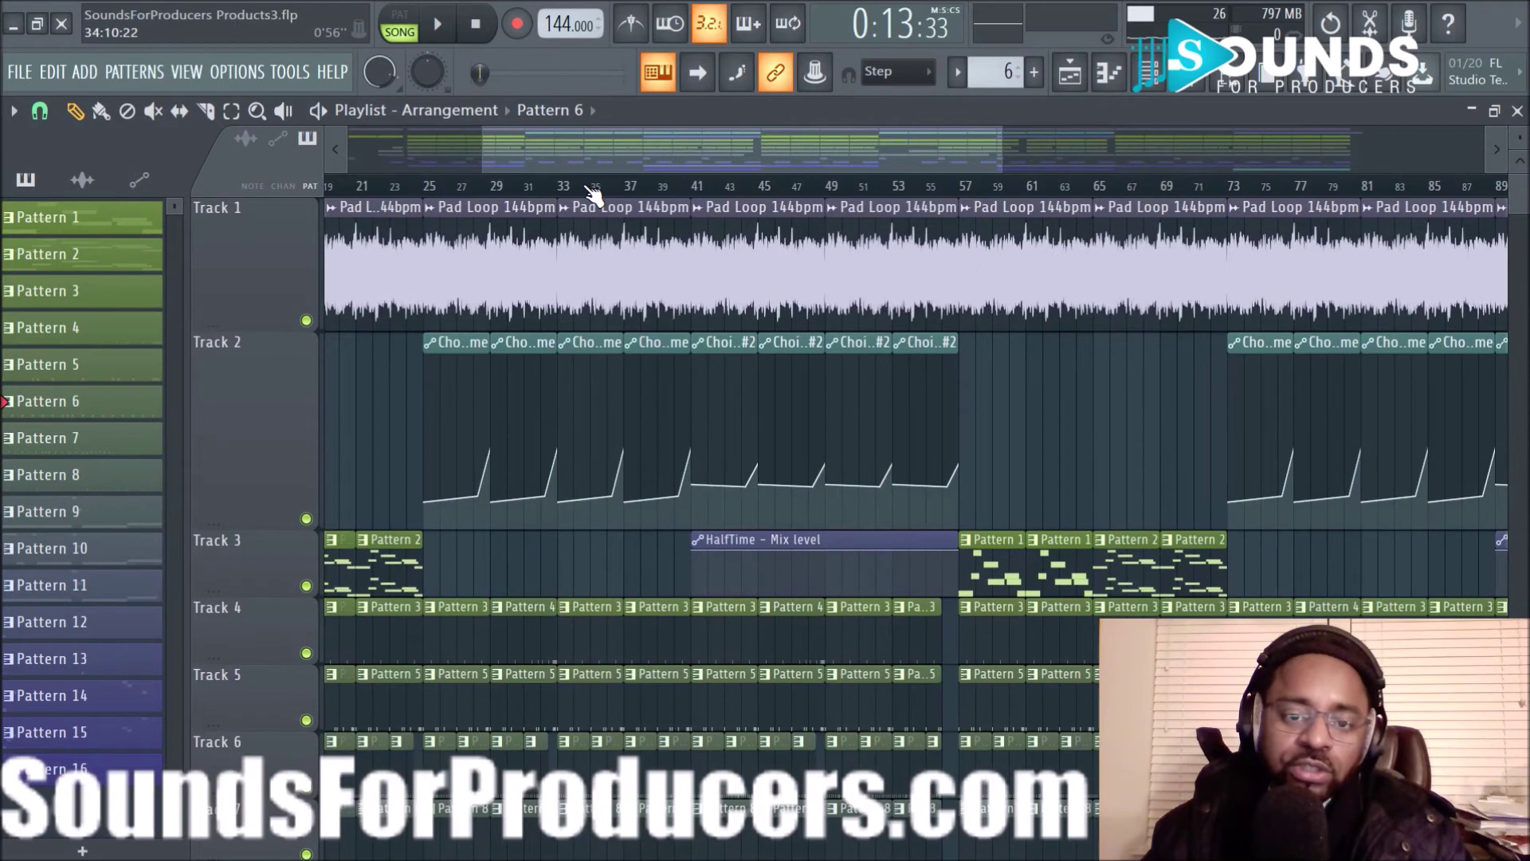
scroll(592, 194, up, 2)
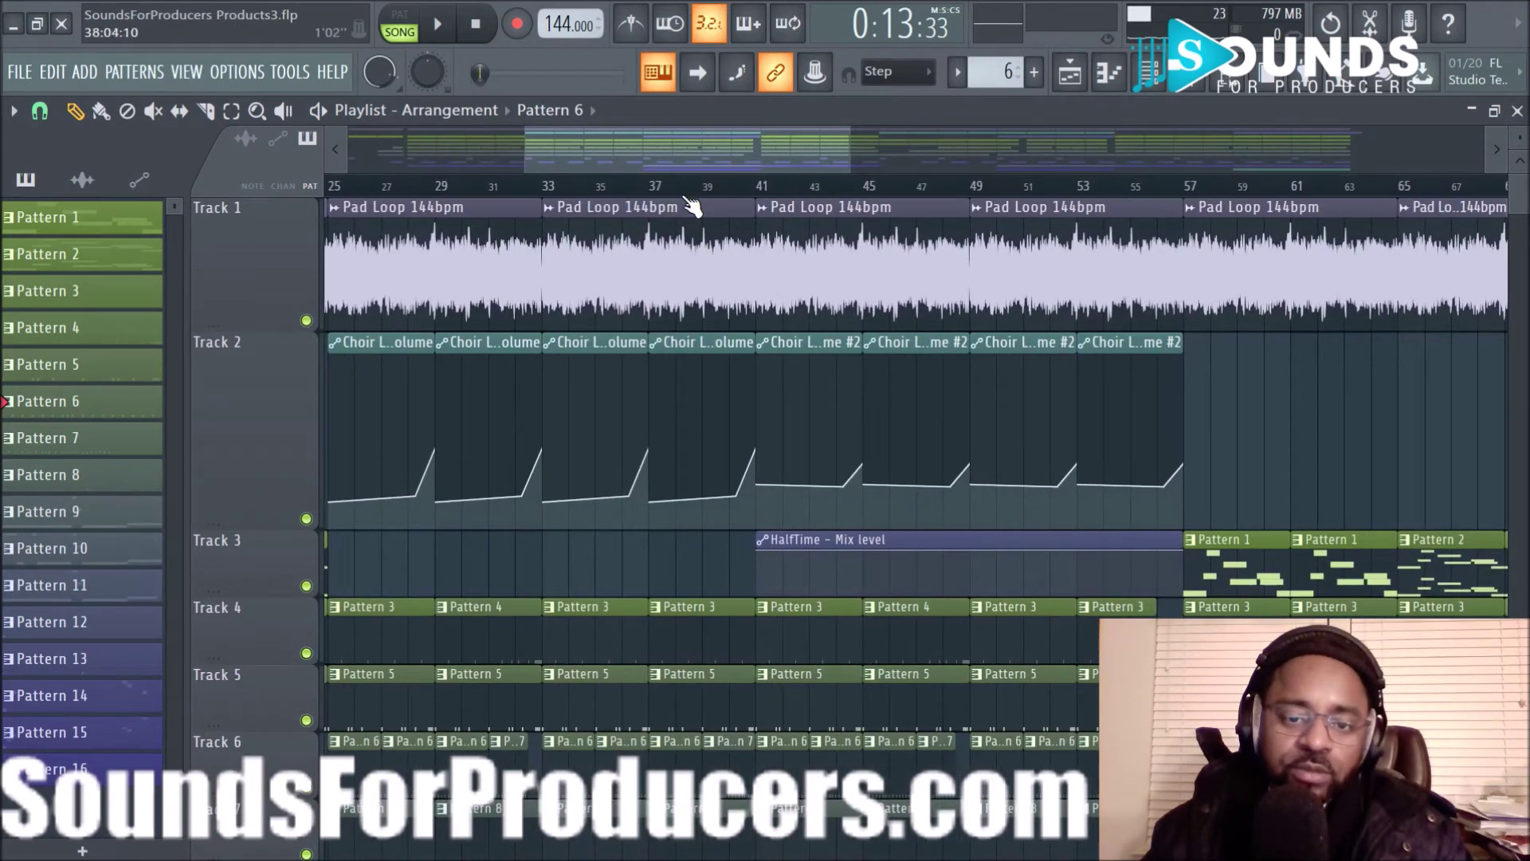
scroll(691, 204, down, 3)
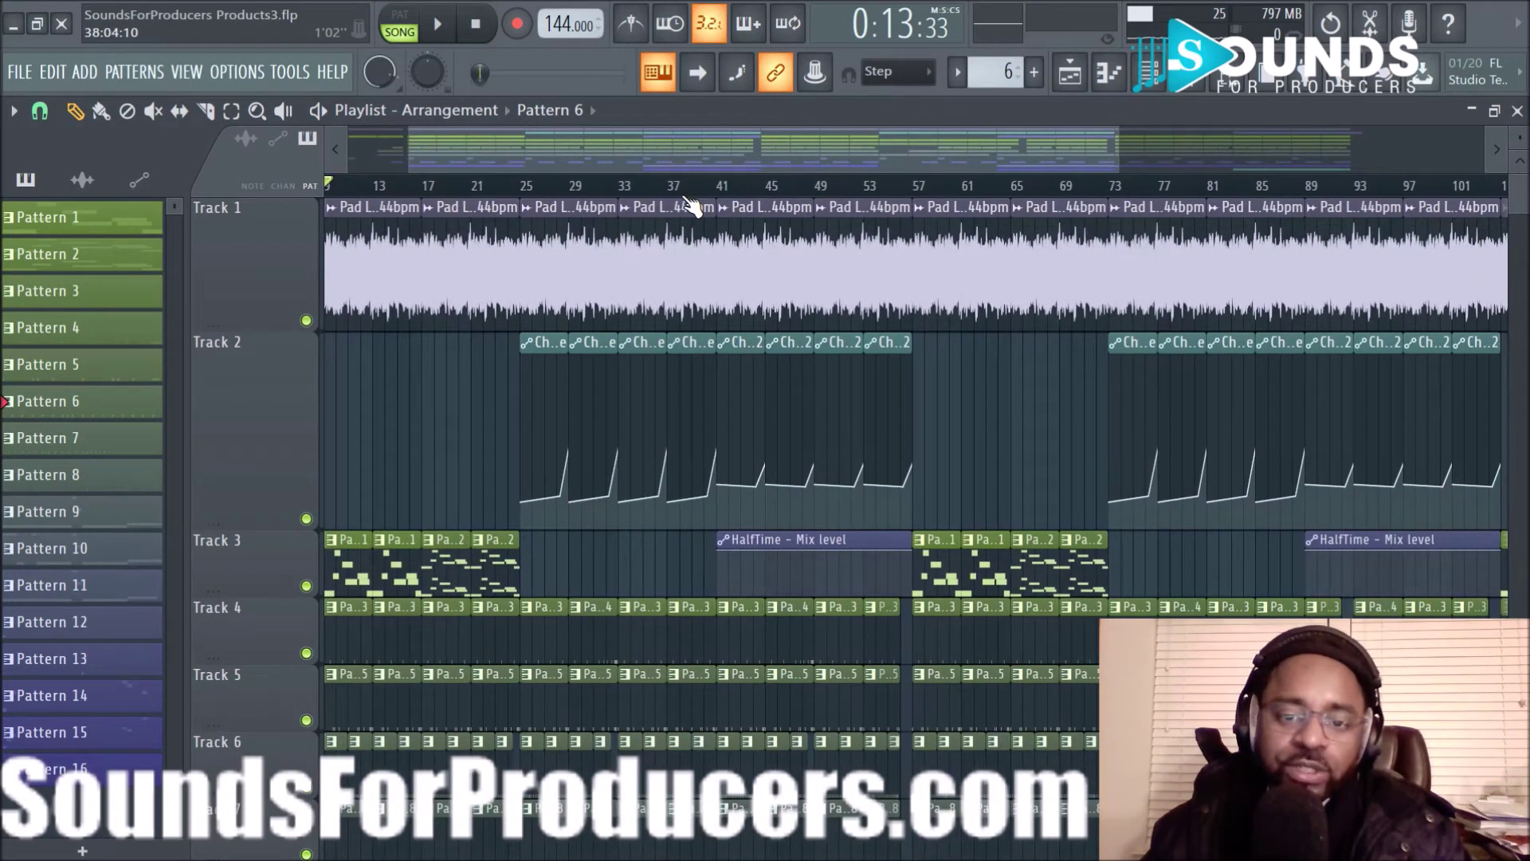
scroll(691, 196, up, 4)
drag(686, 171, 475, 155)
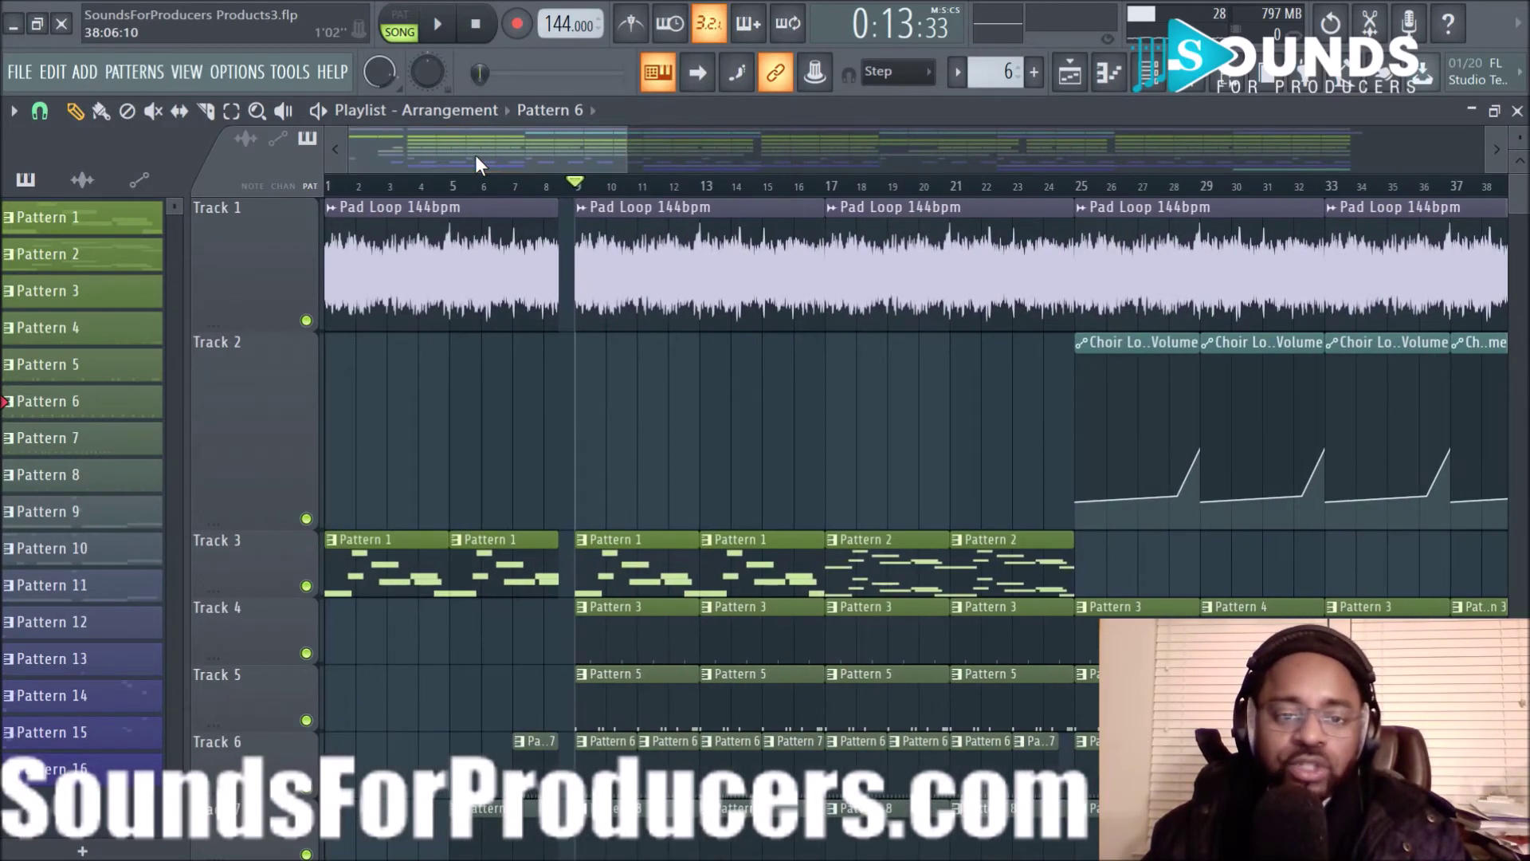
- Reduce the height of Track 2 in the playlist to about the same height as Track 3
scroll(660, 197, down, 3)
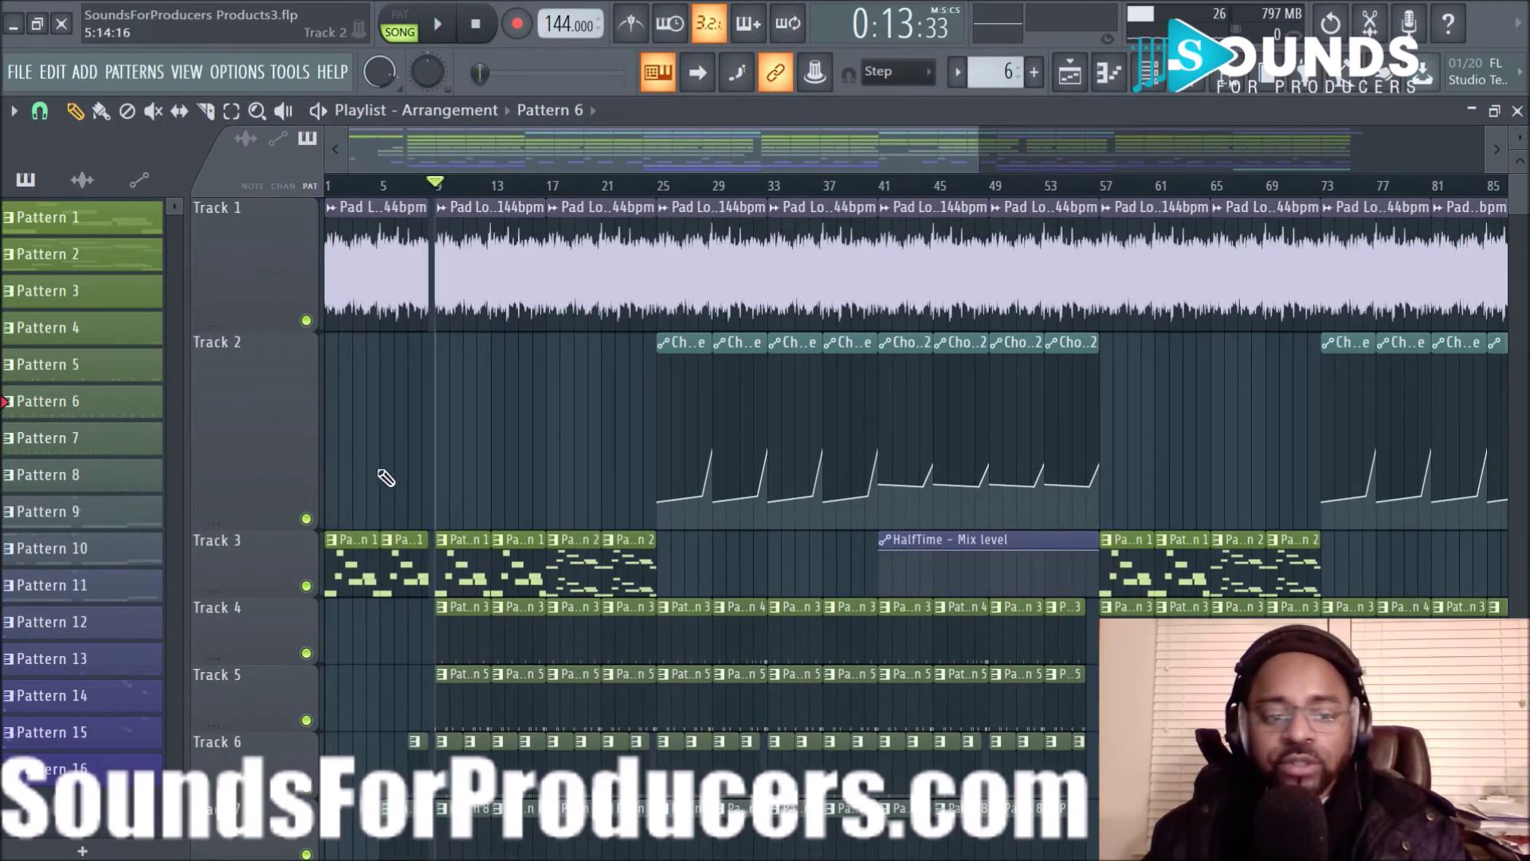
drag(264, 525, 264, 404)
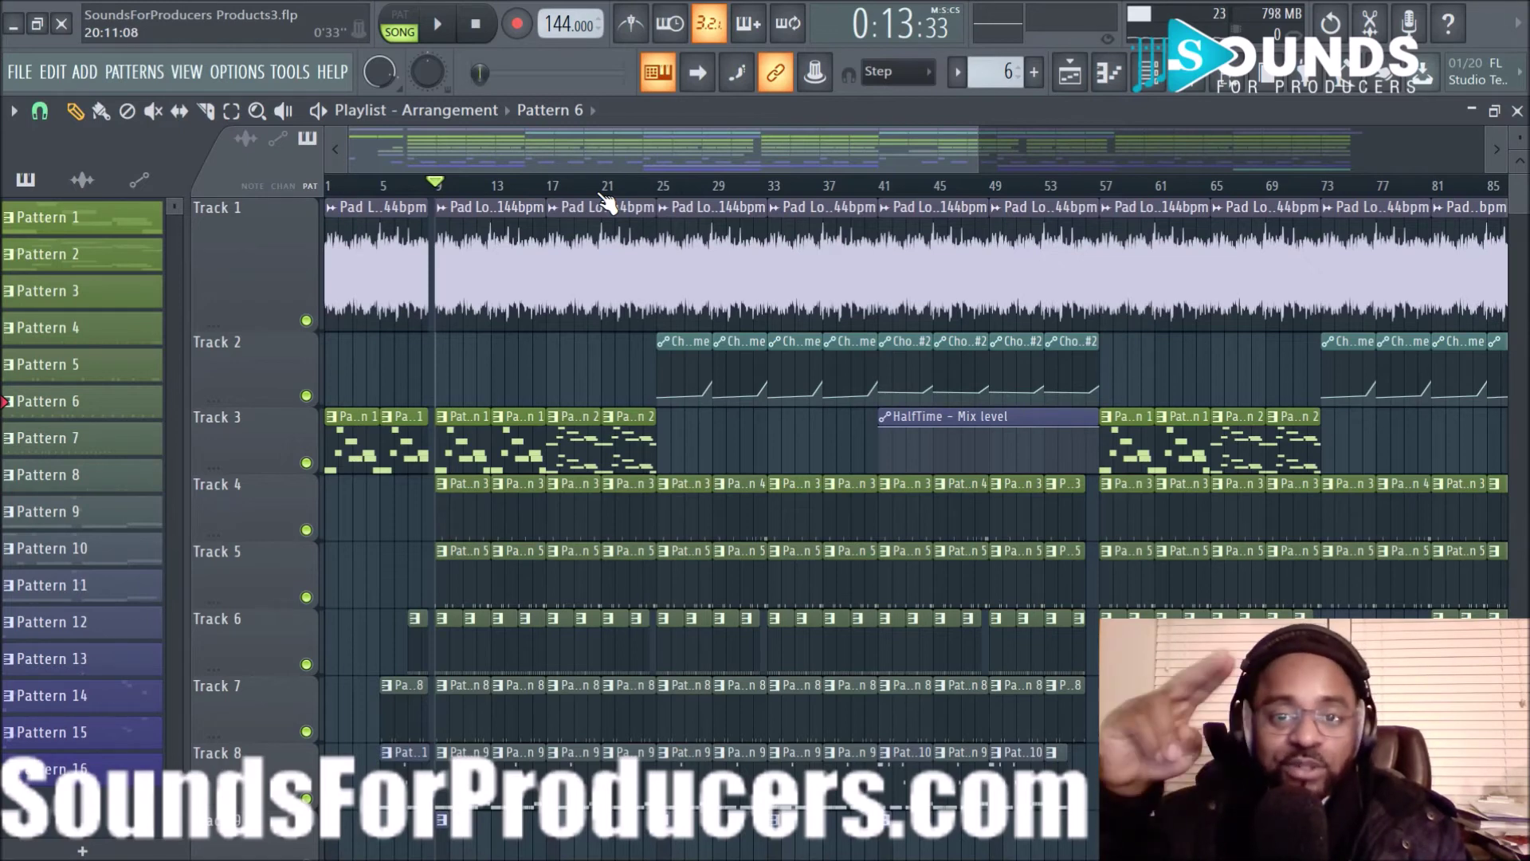
- Play the song and turn off solo for the Silly Games Hi Hat 1 channel in the channel rack
key(space)
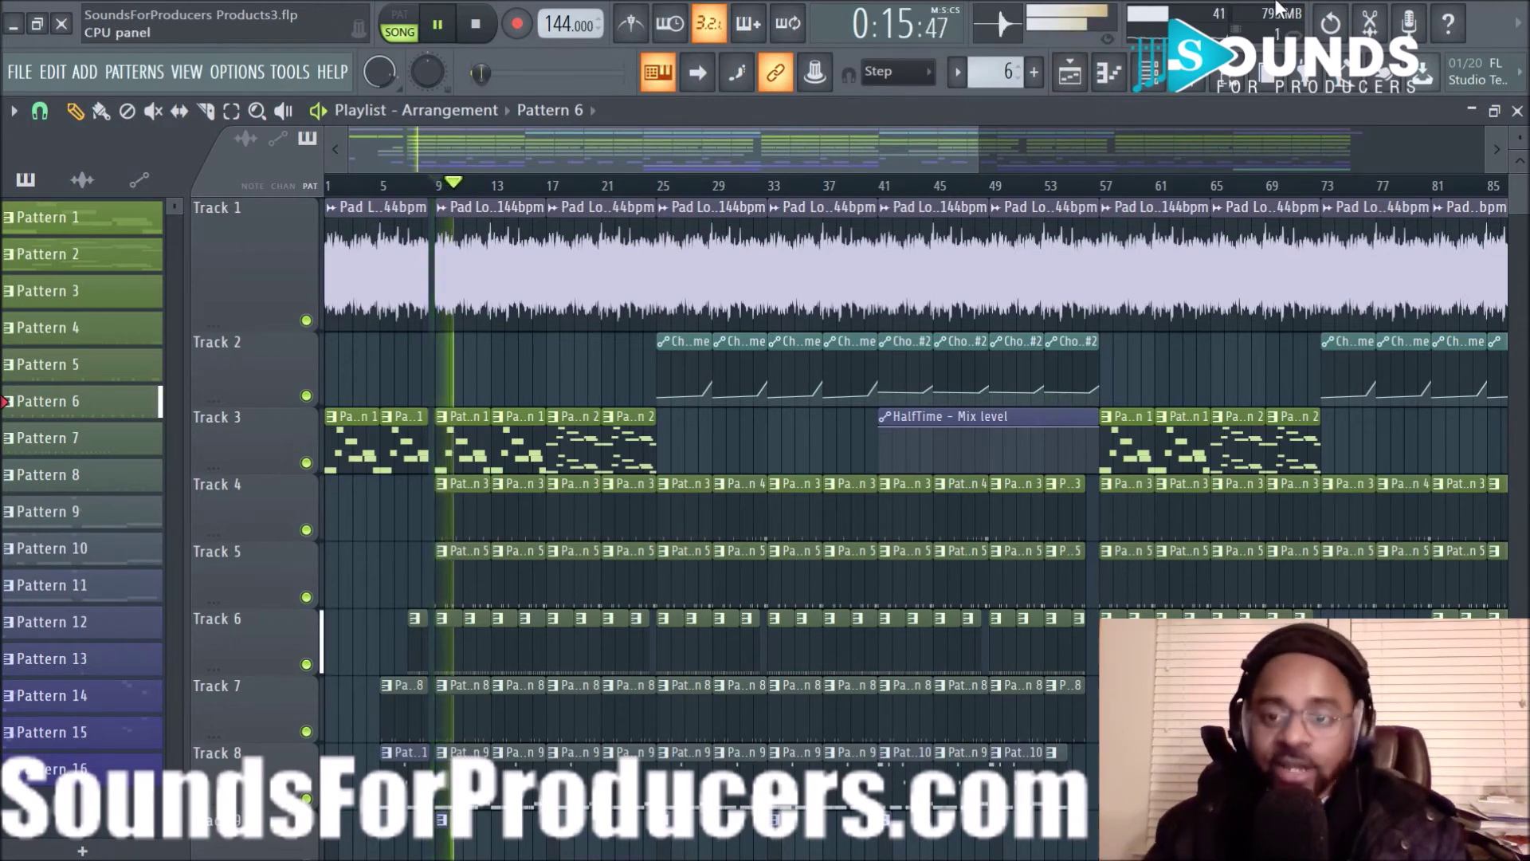
key(F6)
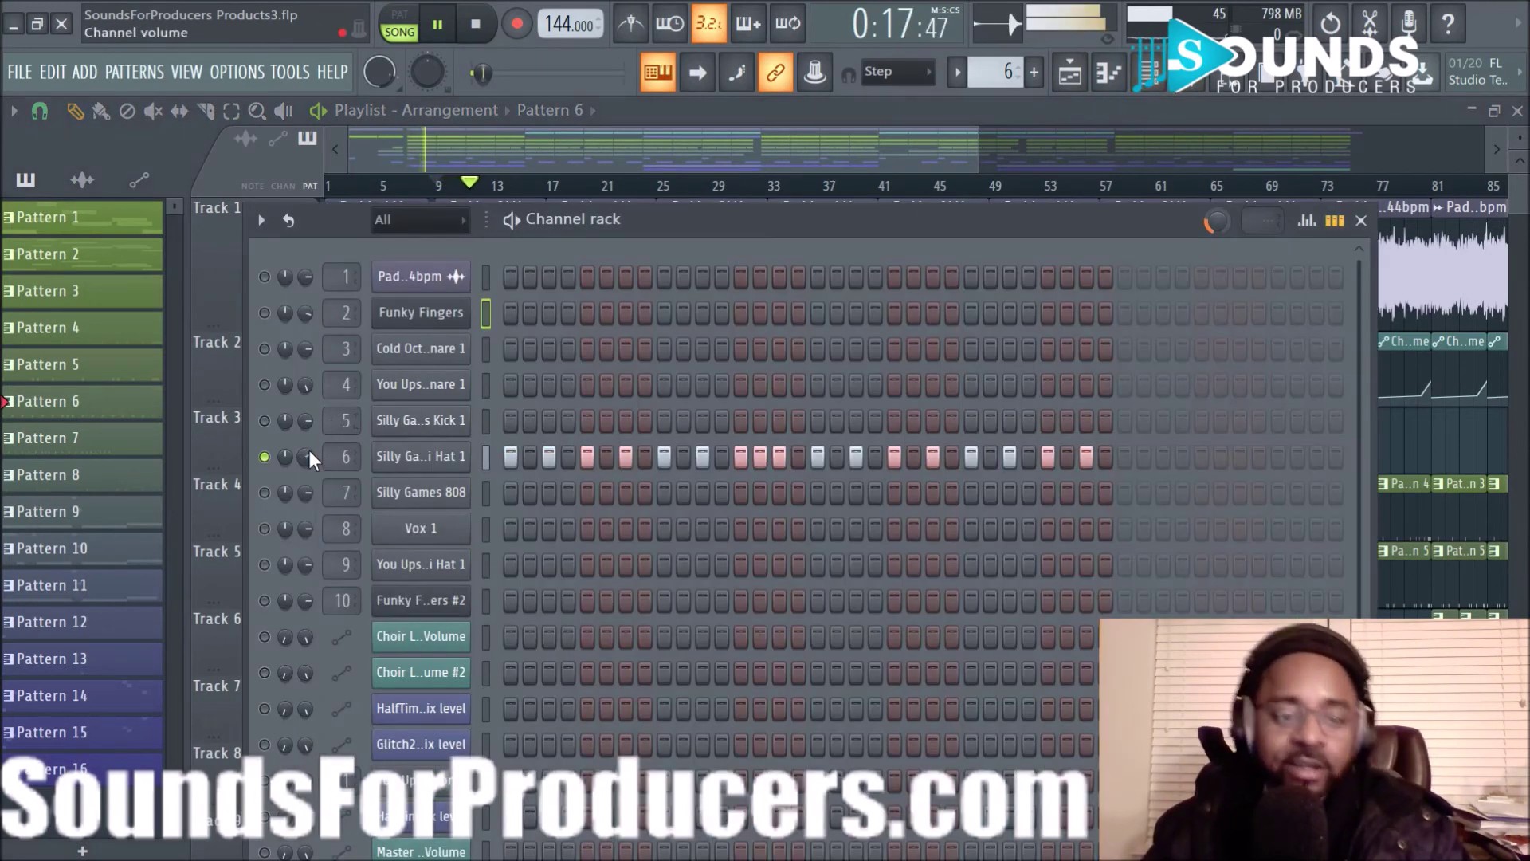
right_click(264, 457)
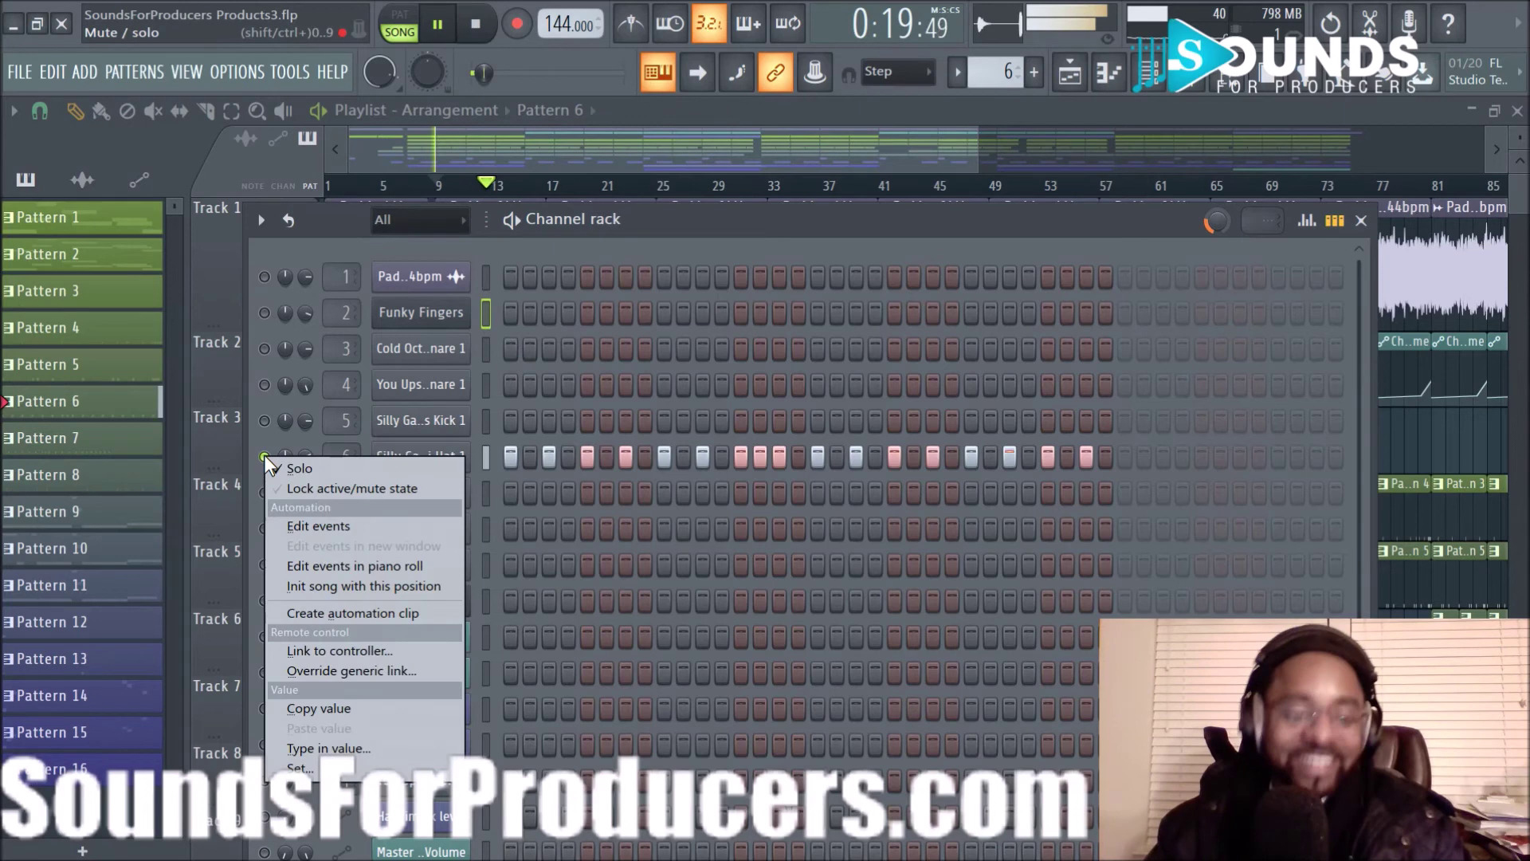
click(289, 467)
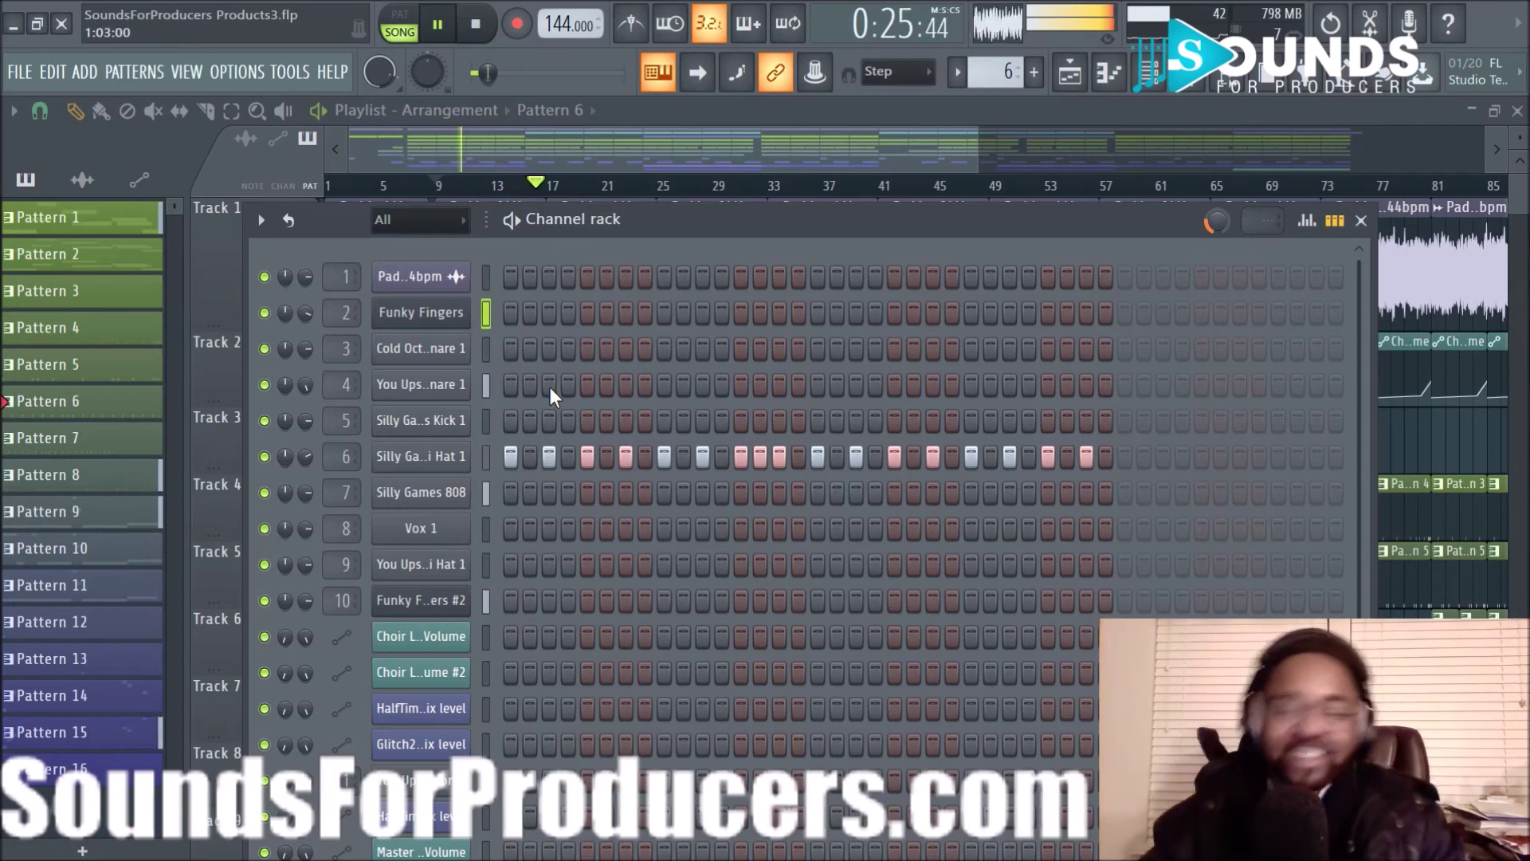
- View the track levels in the mixer during playback, then stop the song
click(1188, 73)
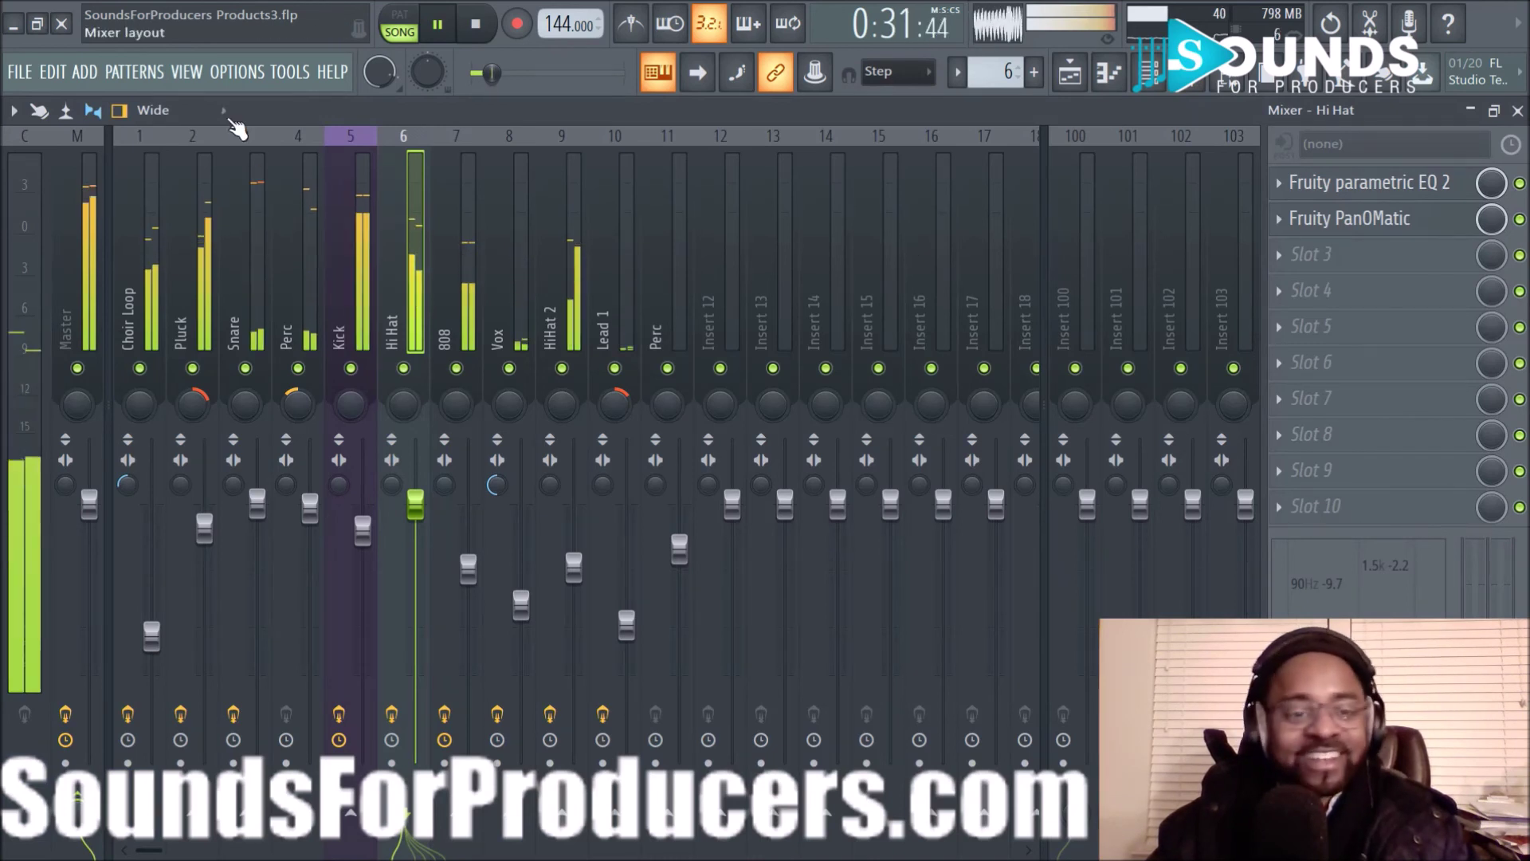
click(476, 28)
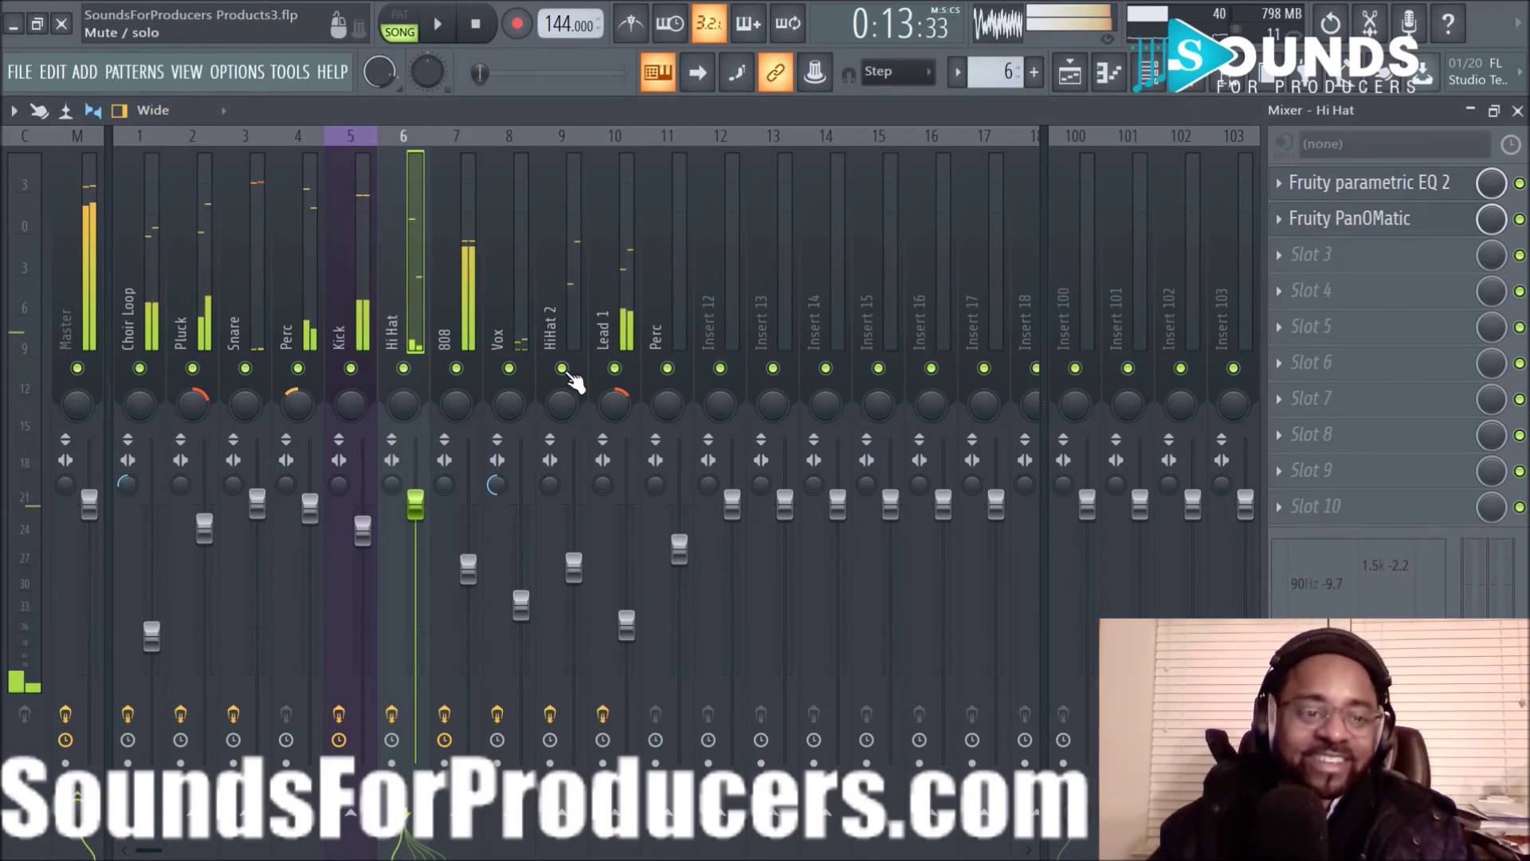